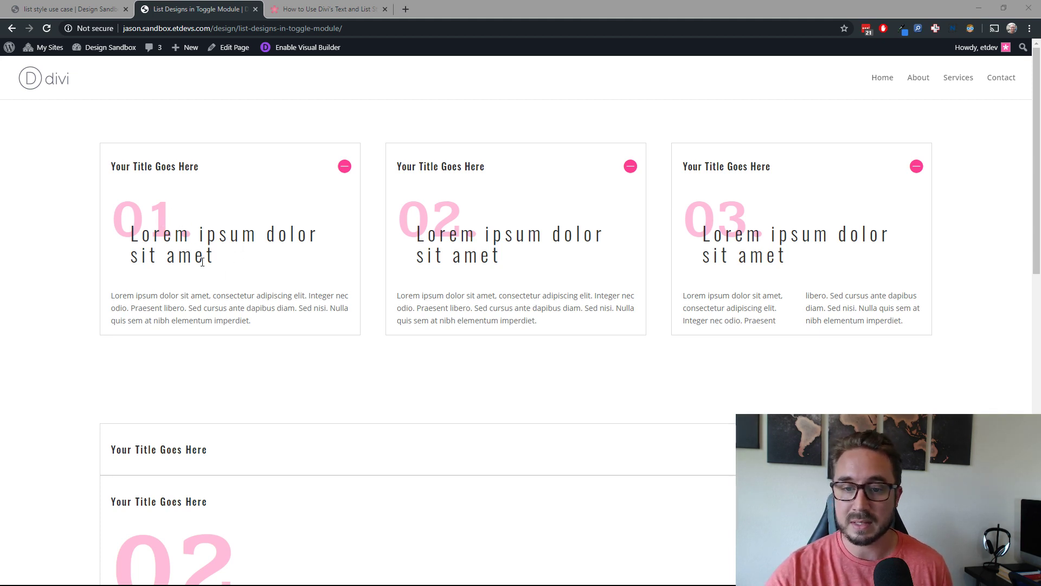
Collapse all three numbered toggles in the page's first row to preview their closed state.
{"action": "scroll", "coordinate": [204, 261], "scroll_direction": "down", "scroll_amount": 1}
{"action": "scroll", "coordinate": [205, 262], "scroll_direction": "up", "scroll_amount": 1}
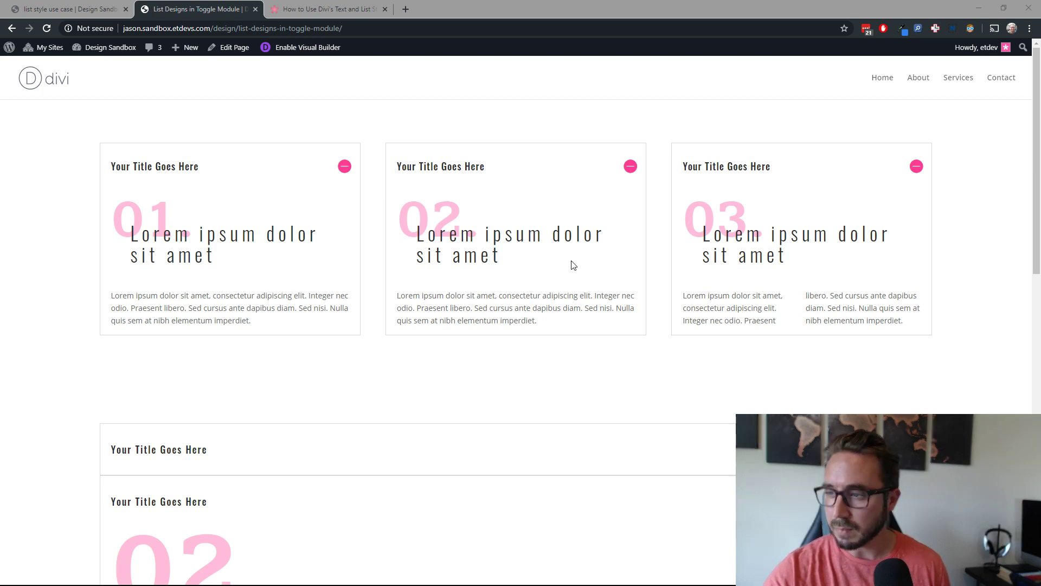
{"action": "left_click", "coordinate": [345, 167]}
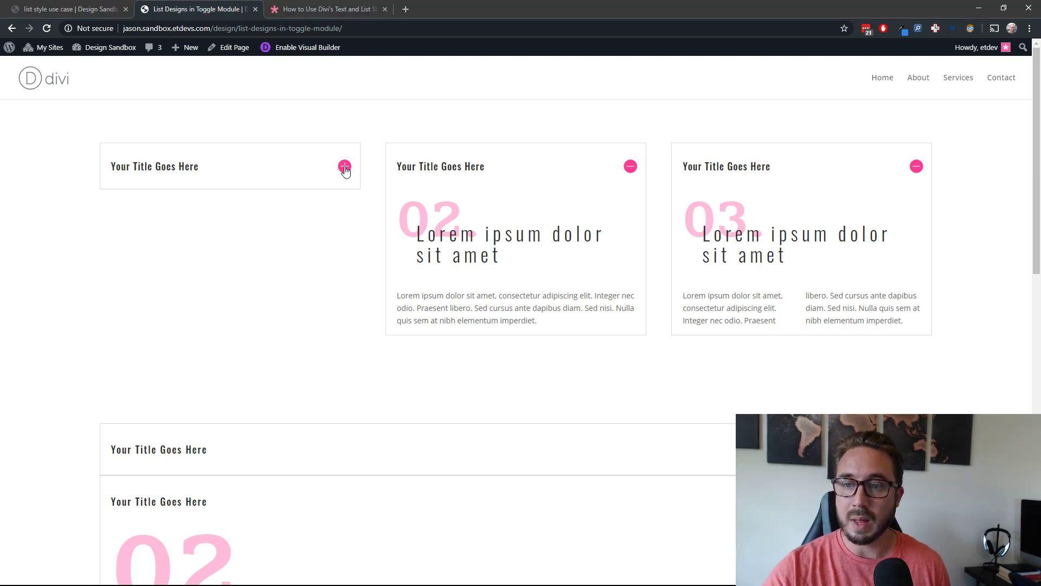
{"action": "left_click", "coordinate": [344, 167]}
{"action": "left_click", "coordinate": [344, 167]}
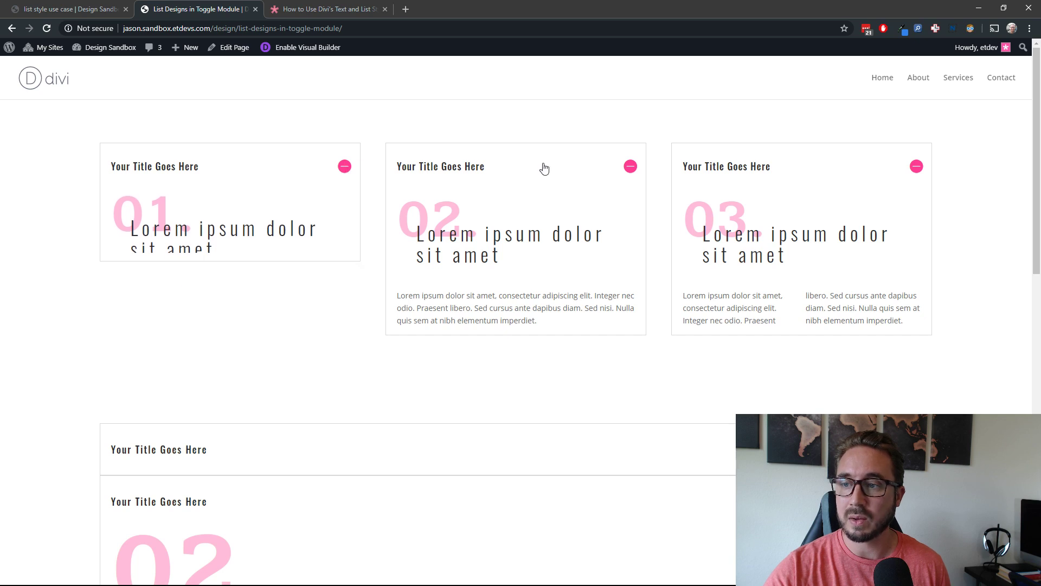
{"action": "left_click", "coordinate": [630, 167]}
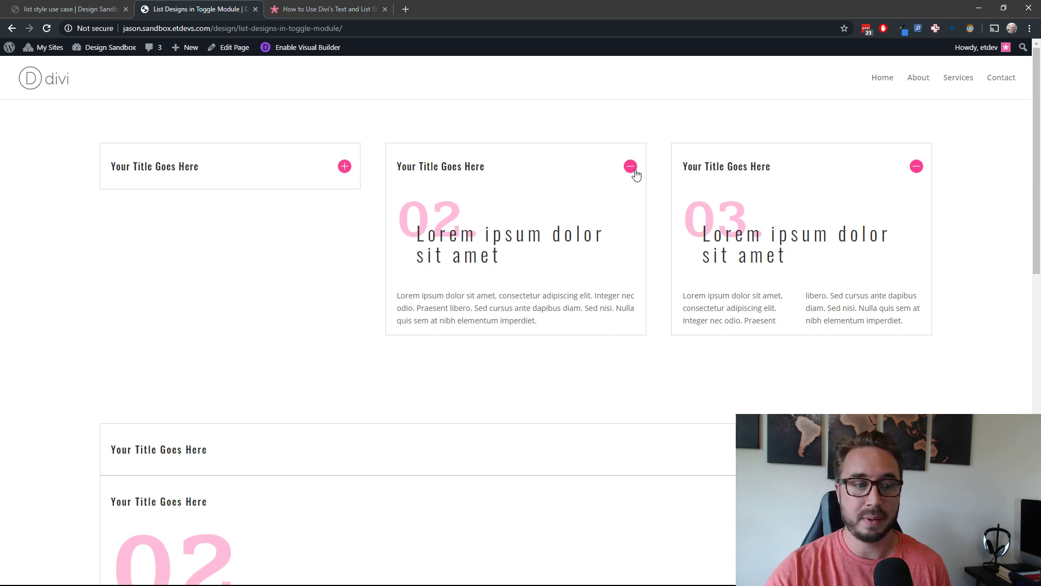
{"action": "left_click", "coordinate": [922, 171]}
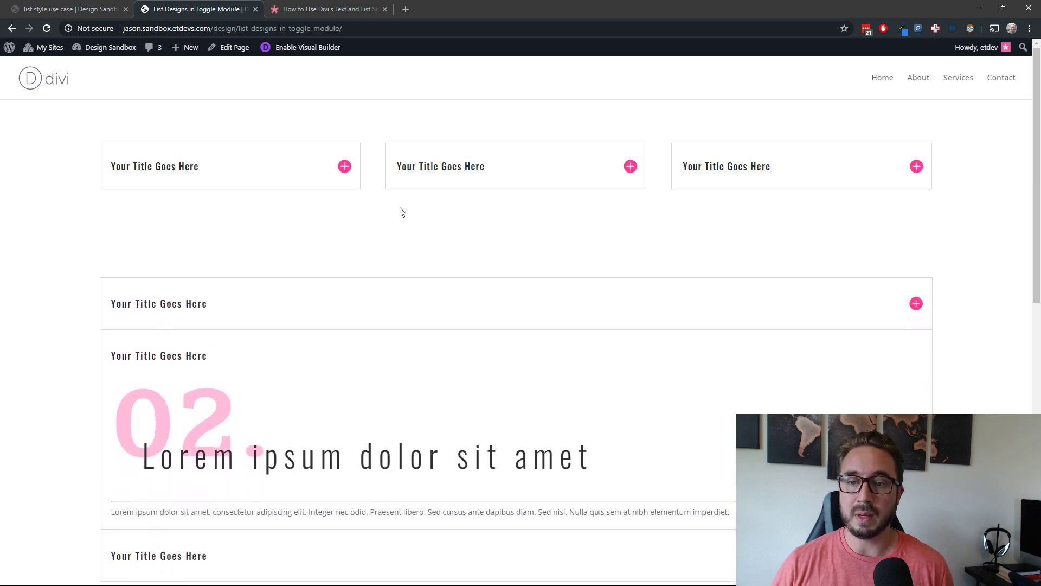
Expand the three toggles in the first row to show lists 01, 02 and 03.
{"action": "left_click", "coordinate": [345, 167]}
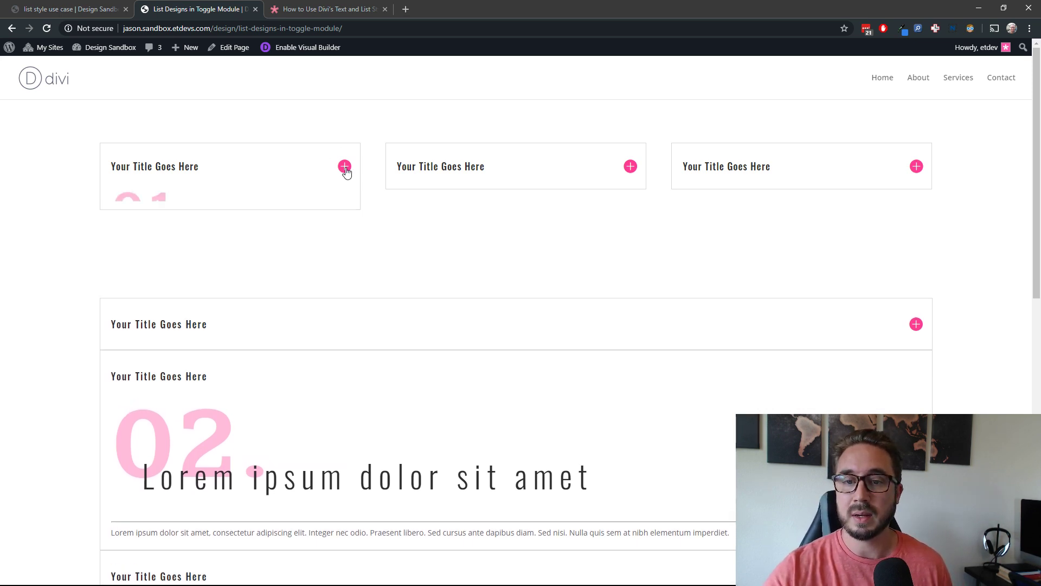
{"action": "left_click", "coordinate": [630, 169]}
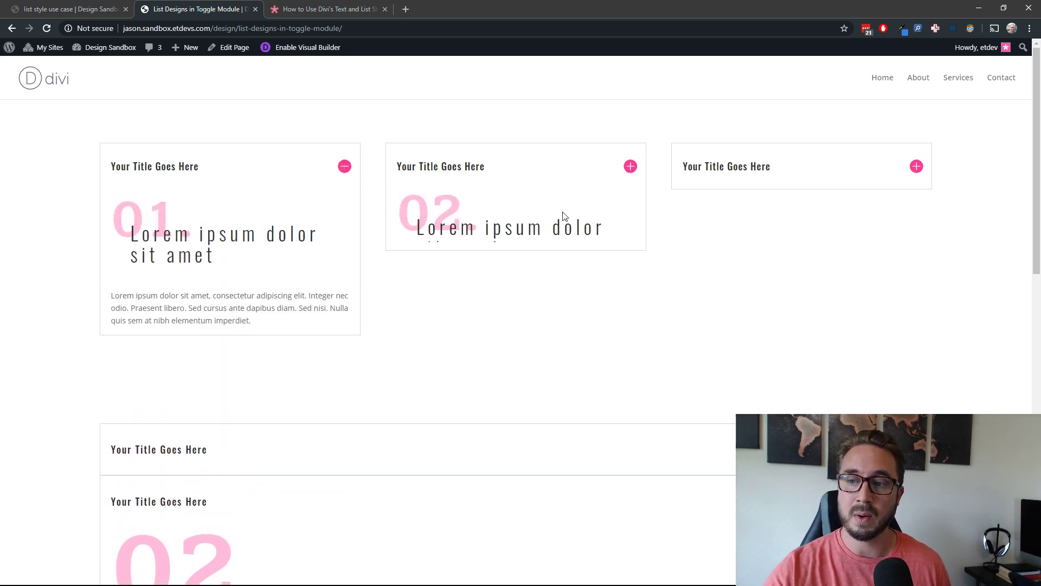
{"action": "left_click", "coordinate": [925, 165]}
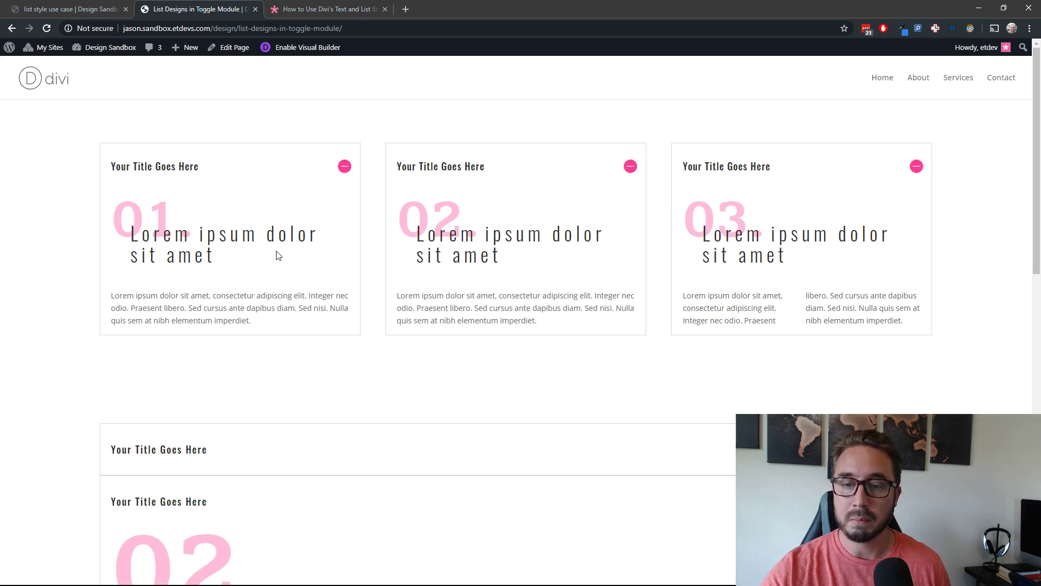
Collapse the first two toggles in the top row and expand both again.
{"action": "left_click", "coordinate": [345, 167]}
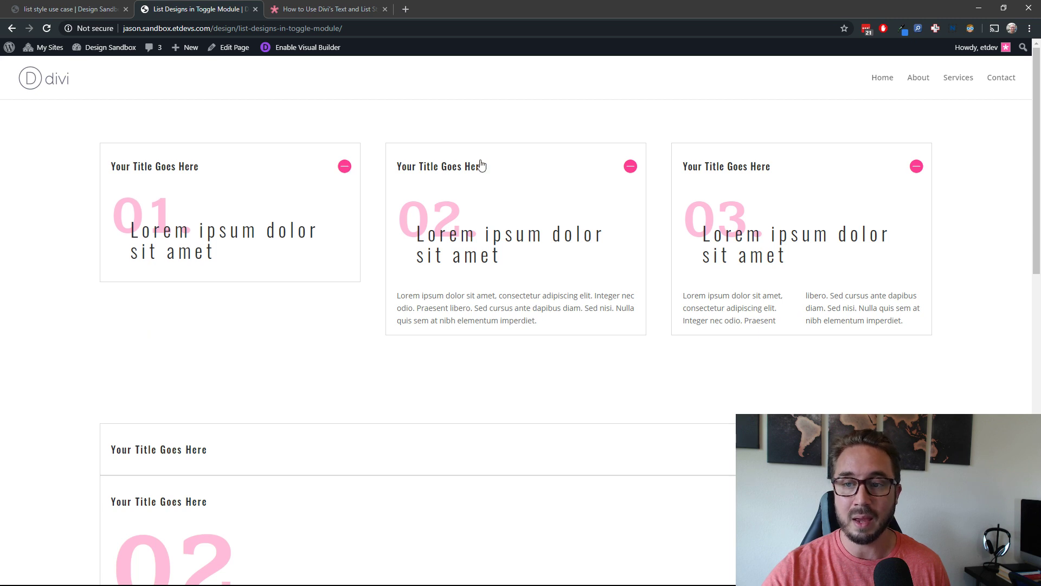
{"action": "left_click", "coordinate": [629, 167]}
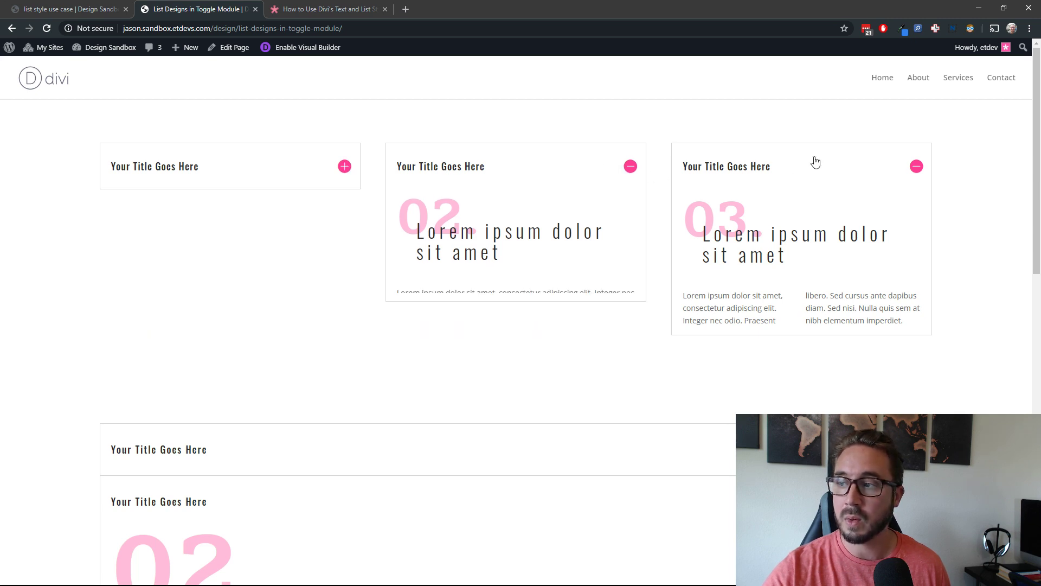
{"action": "left_click", "coordinate": [630, 167]}
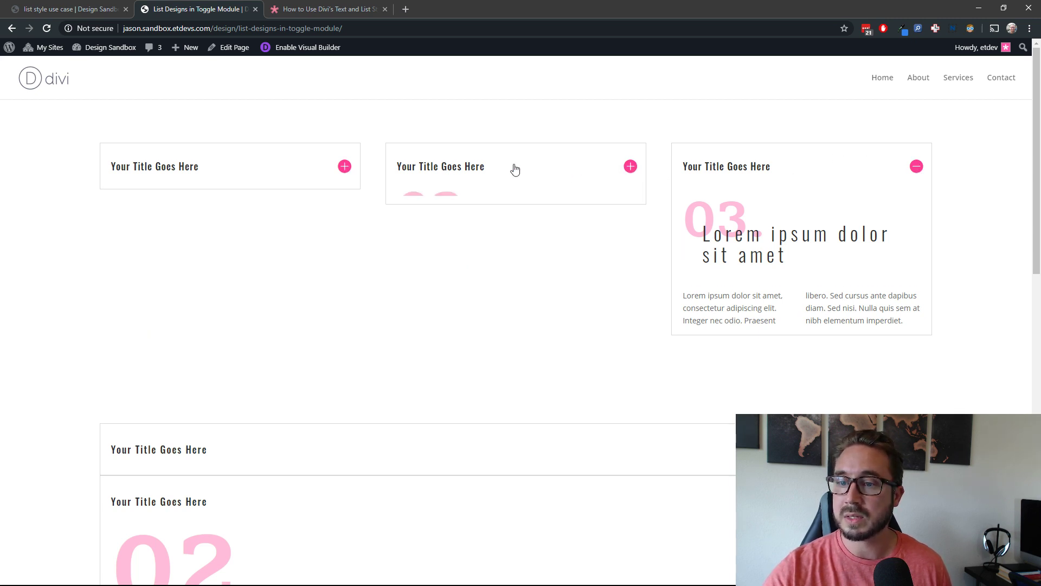
{"action": "left_click", "coordinate": [345, 167]}
Preview the full-width accordion by expanding its first item and its second item in turn.
{"action": "scroll", "coordinate": [282, 223], "scroll_direction": "down", "scroll_amount": 6}
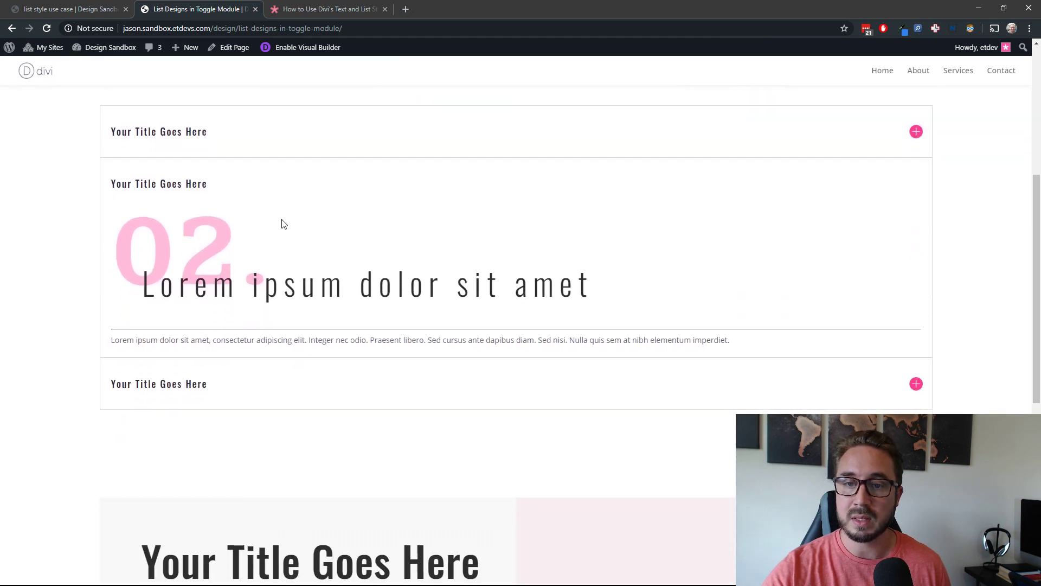
{"action": "left_click", "coordinate": [918, 134]}
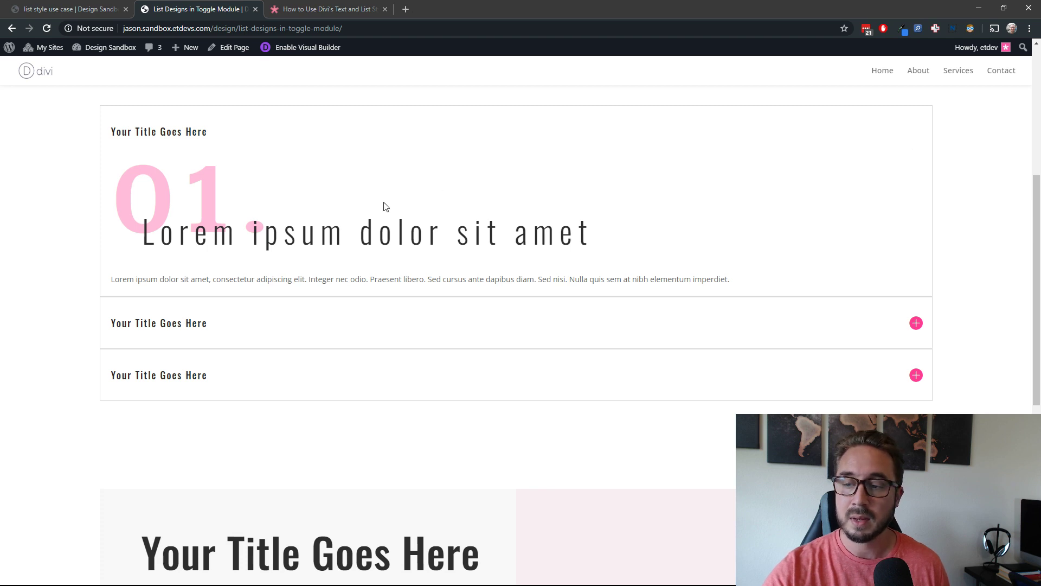
{"action": "scroll", "coordinate": [384, 206], "scroll_direction": "down", "scroll_amount": 3}
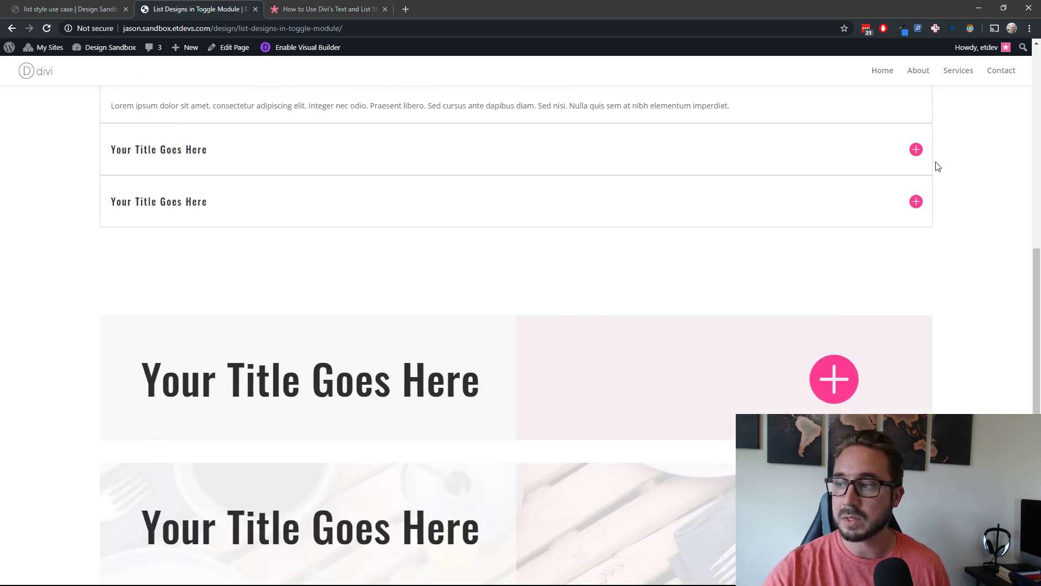
{"action": "left_click", "coordinate": [916, 150]}
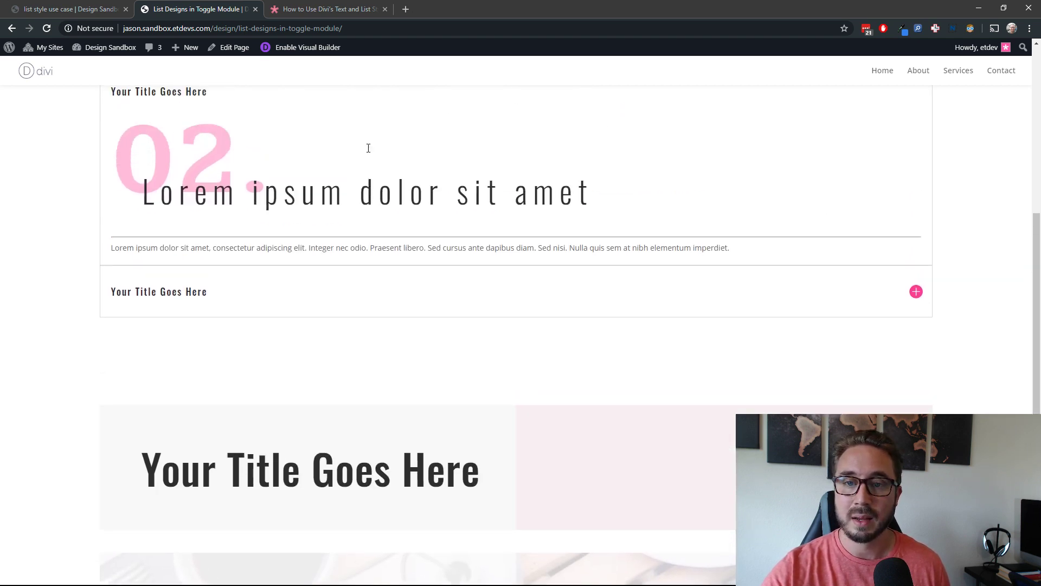
{"action": "scroll", "coordinate": [369, 148], "scroll_direction": "up", "scroll_amount": 2}
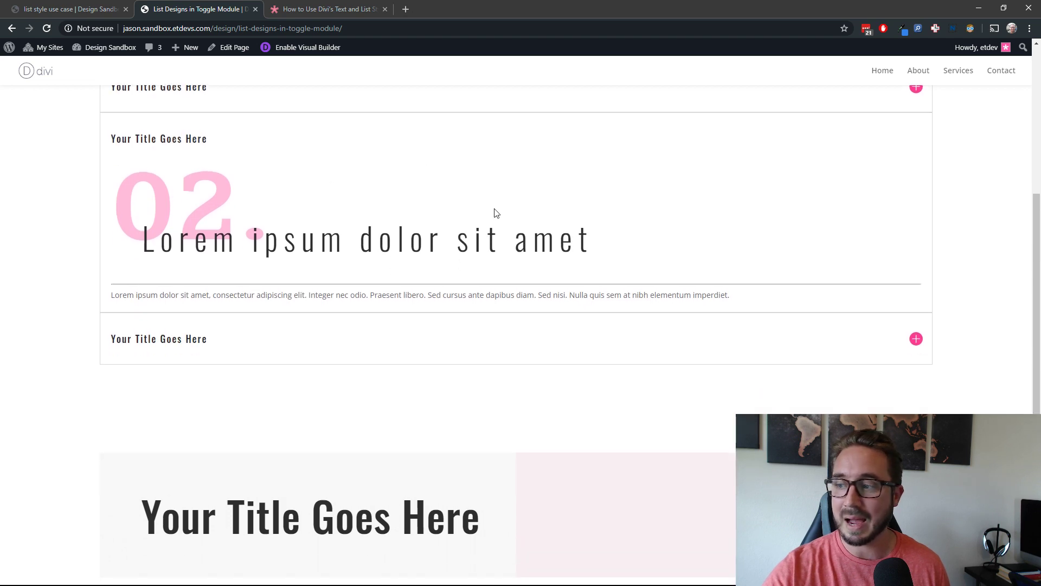
Expand the light gray and pale pink two-column toggle and examine its numbered list from 01 to 06.
{"action": "scroll", "coordinate": [434, 204], "scroll_direction": "down", "scroll_amount": 5}
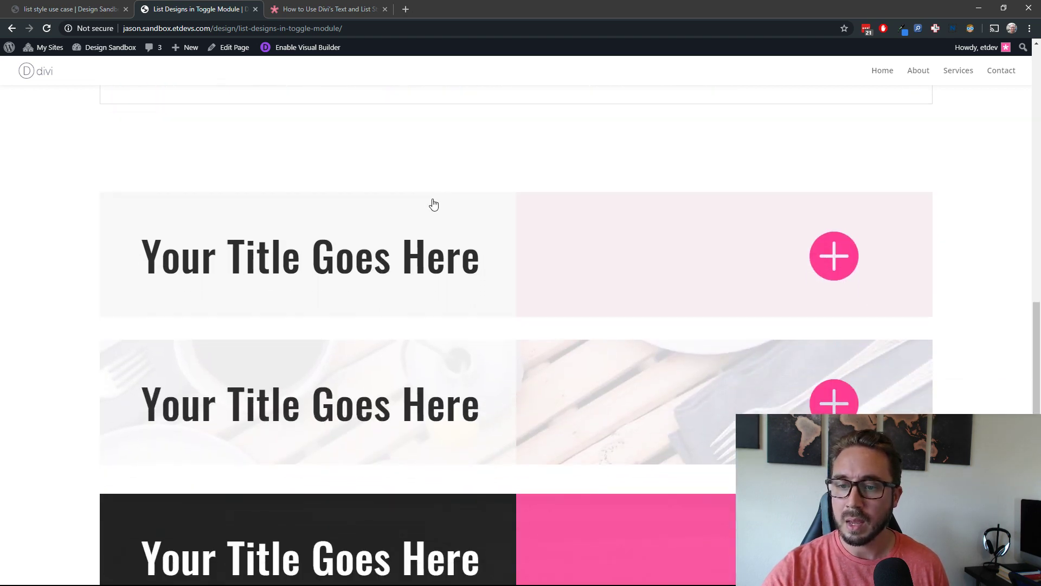
{"action": "scroll", "coordinate": [433, 203], "scroll_direction": "down", "scroll_amount": 2}
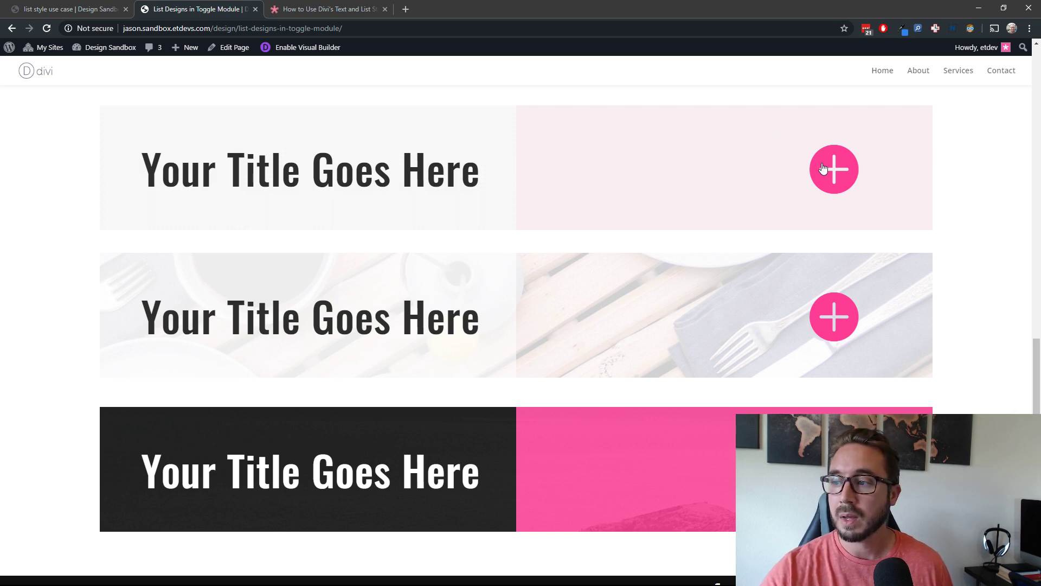
{"action": "left_click", "coordinate": [838, 175]}
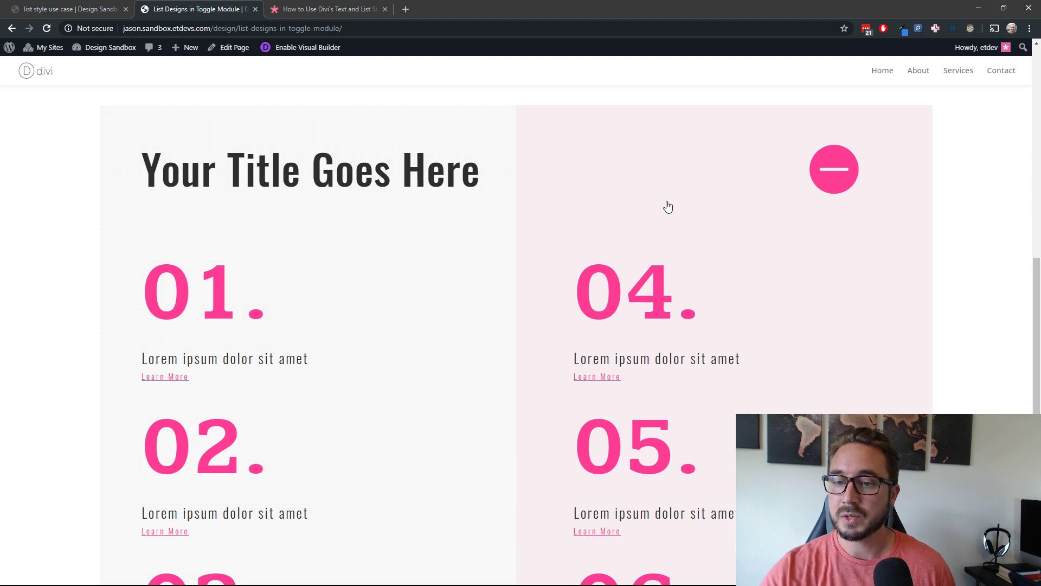
{"action": "scroll", "coordinate": [669, 207], "scroll_direction": "down", "scroll_amount": 1}
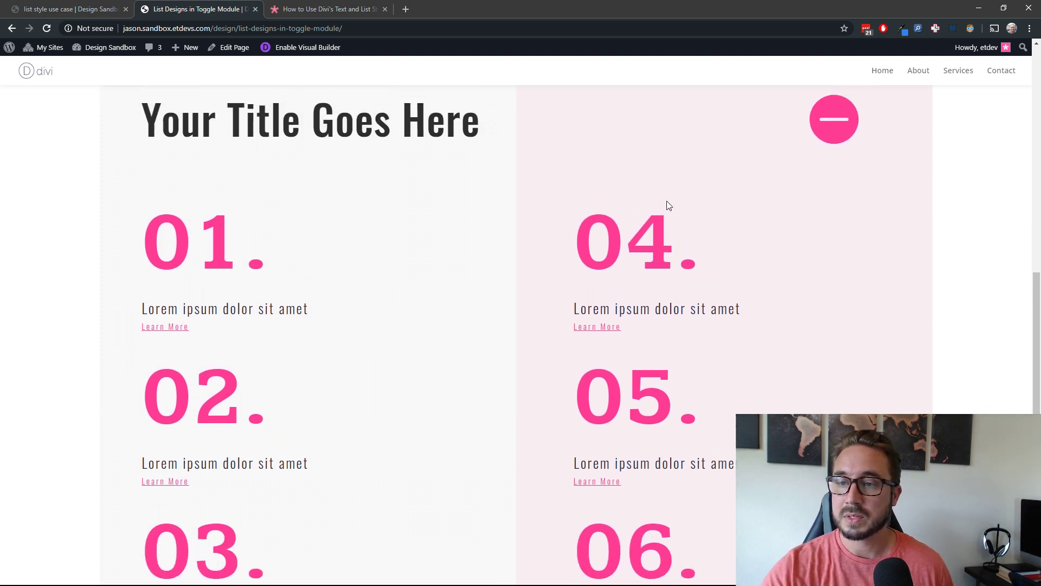
{"action": "scroll", "coordinate": [668, 206], "scroll_direction": "up", "scroll_amount": 1}
{"action": "scroll", "coordinate": [669, 206], "scroll_direction": "down", "scroll_amount": 1}
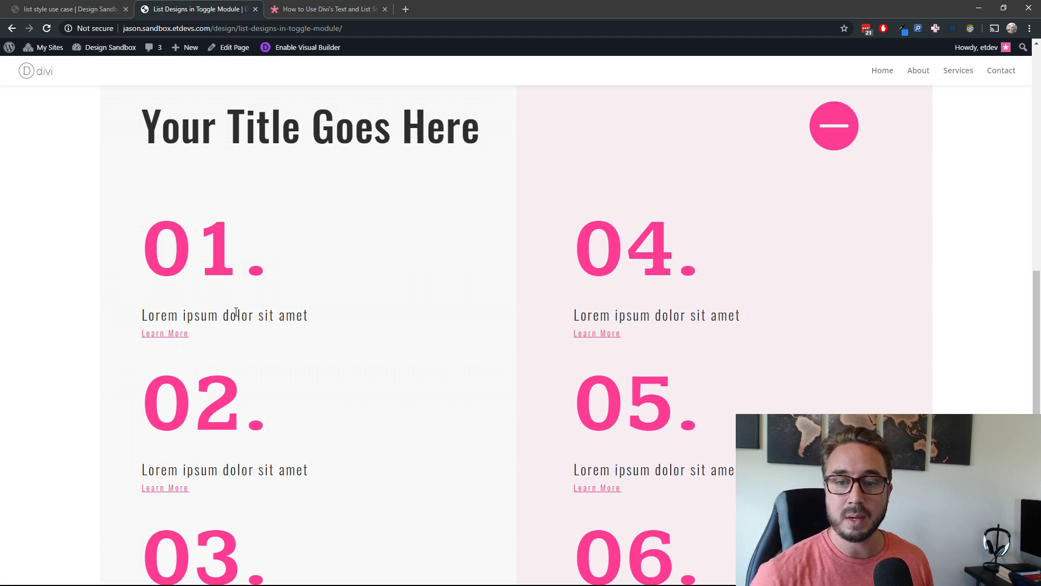
{"action": "scroll", "coordinate": [363, 318], "scroll_direction": "down", "scroll_amount": 8}
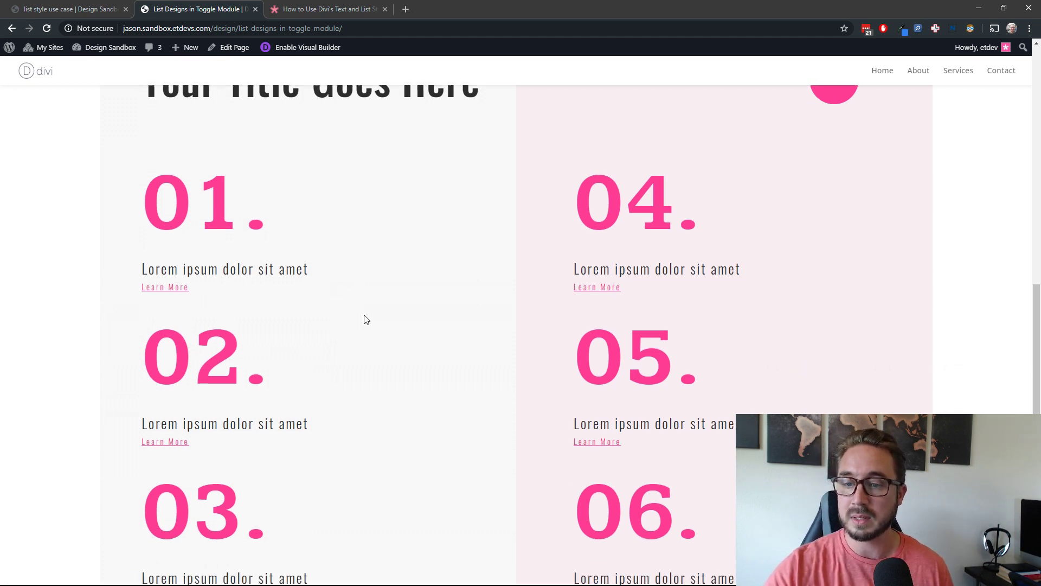
{"action": "scroll", "coordinate": [371, 320], "scroll_direction": "up", "scroll_amount": 9}
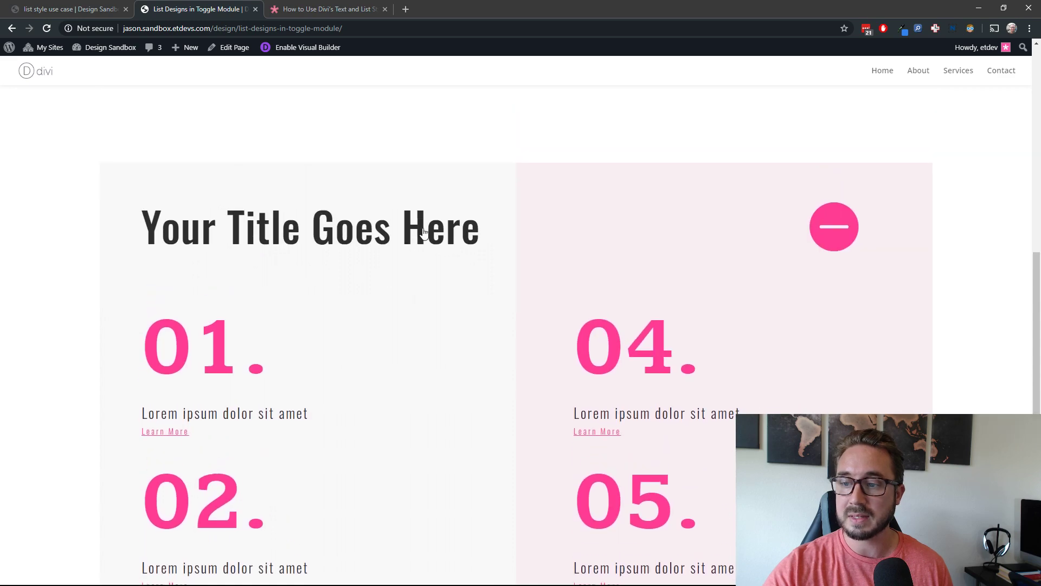
Collapse the pale pink toggle, then expand the toggle with the table photo background and examine its numbered list.
{"action": "left_click", "coordinate": [423, 235]}
{"action": "scroll", "coordinate": [412, 275], "scroll_direction": "down", "scroll_amount": 2}
{"action": "left_click", "coordinate": [412, 275]}
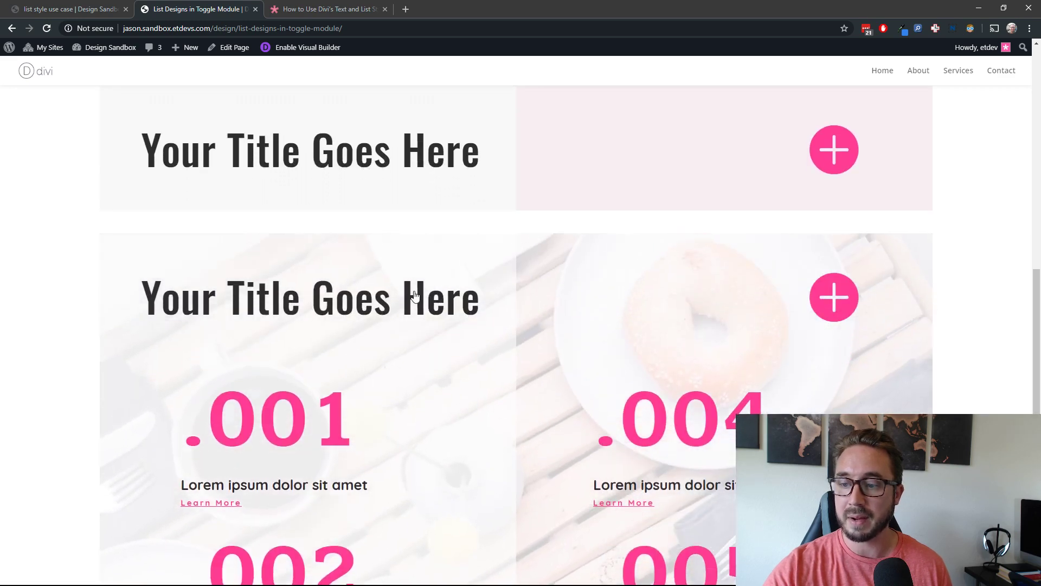
{"action": "scroll", "coordinate": [414, 296], "scroll_direction": "down", "scroll_amount": 5}
{"action": "scroll", "coordinate": [415, 297], "scroll_direction": "down", "scroll_amount": 2}
{"action": "scroll", "coordinate": [415, 297], "scroll_direction": "up", "scroll_amount": 4}
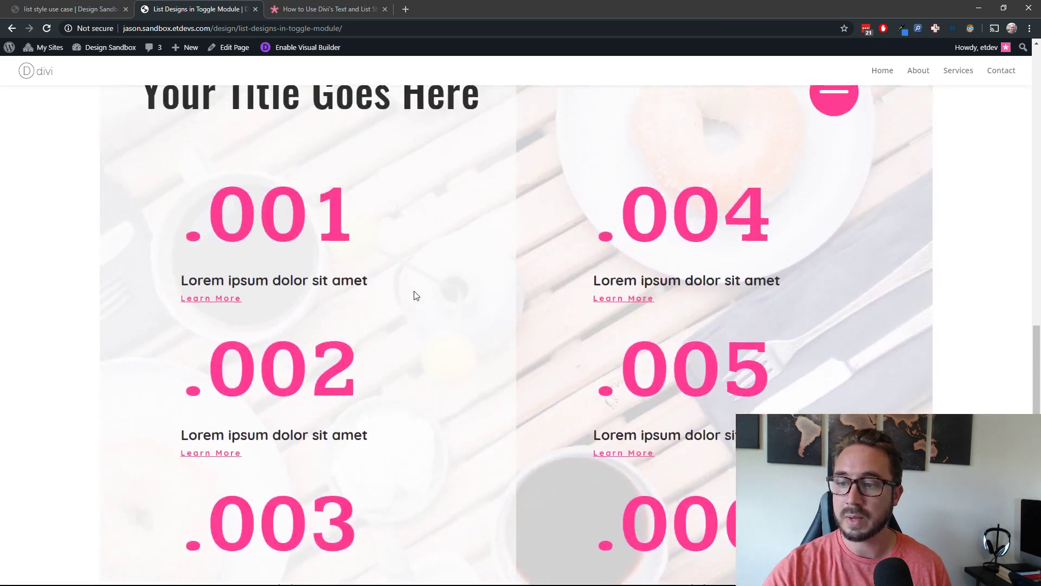
{"action": "scroll", "coordinate": [416, 296], "scroll_direction": "down", "scroll_amount": 6}
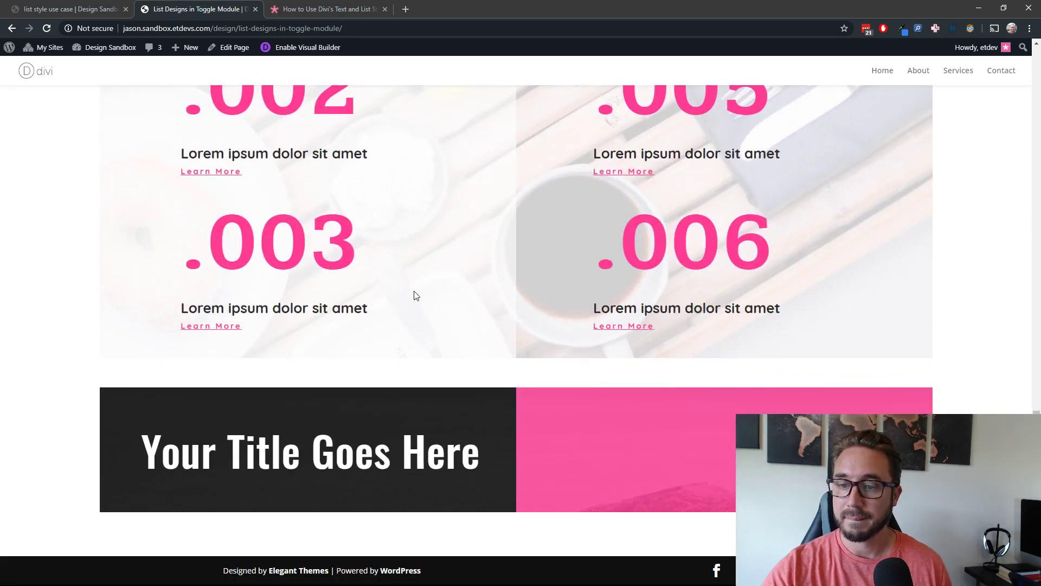
Expand the black and pink two-column toggle and examine its white numbered list.
{"action": "left_click", "coordinate": [390, 445]}
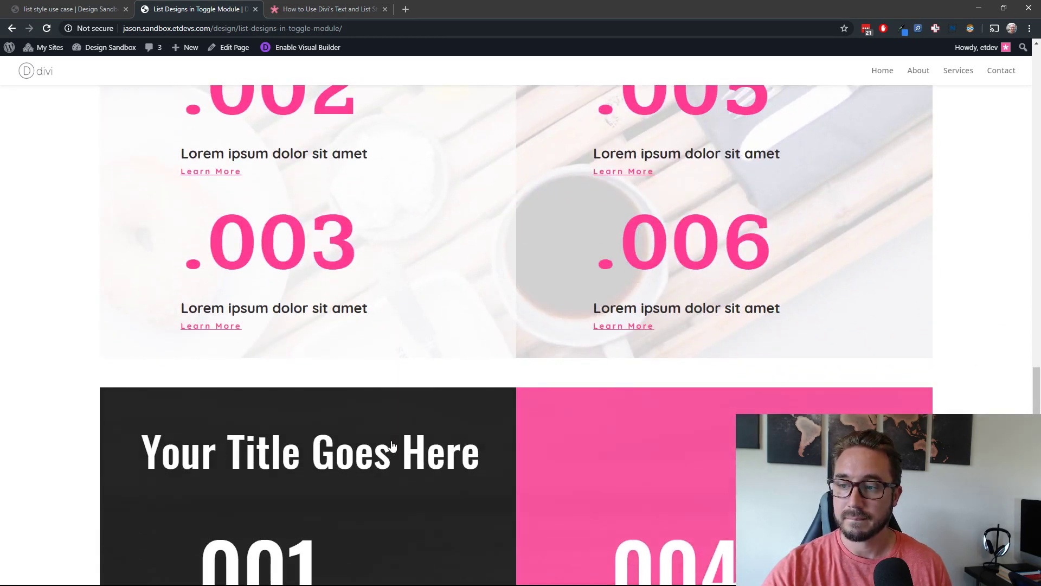
{"action": "scroll", "coordinate": [392, 446], "scroll_direction": "down", "scroll_amount": 6}
{"action": "scroll", "coordinate": [392, 442], "scroll_direction": "down", "scroll_amount": 3}
{"action": "scroll", "coordinate": [392, 442], "scroll_direction": "up", "scroll_amount": 3}
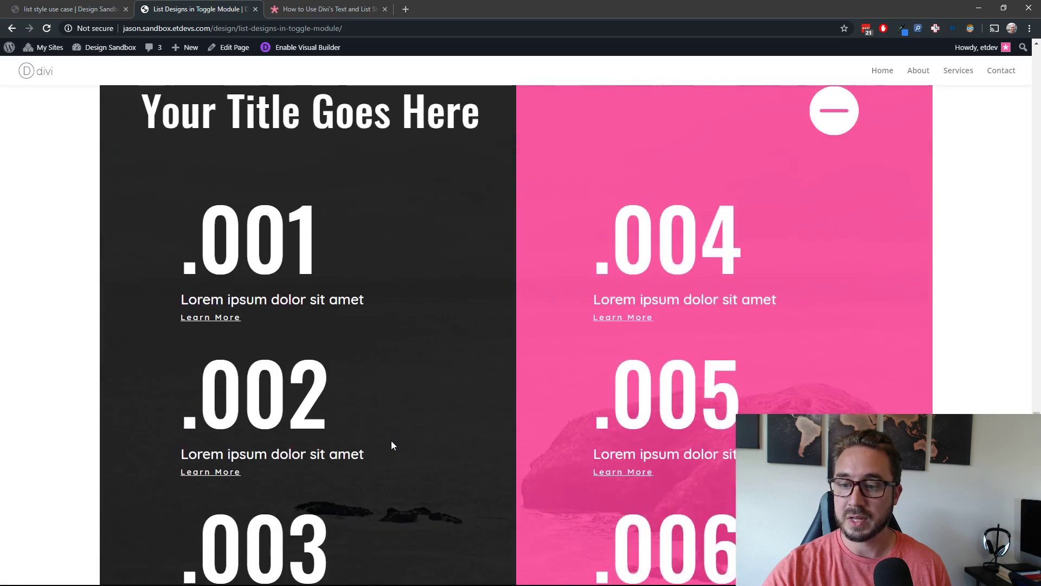
{"action": "scroll", "coordinate": [392, 442], "scroll_direction": "down", "scroll_amount": 3}
{"action": "scroll", "coordinate": [392, 442], "scroll_direction": "up", "scroll_amount": 3}
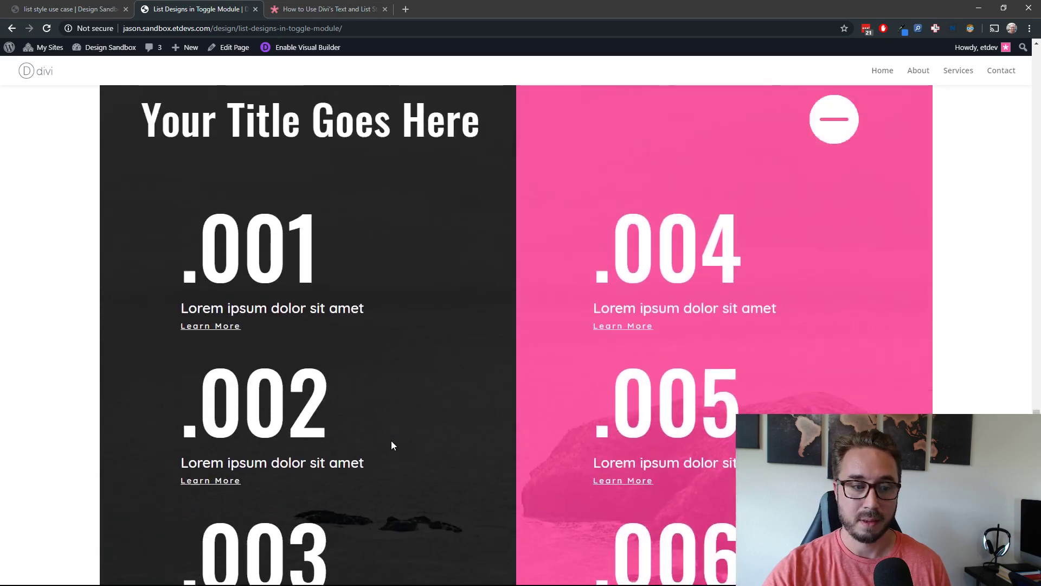
Return to the toggle with the table photo background and collapse it.
{"action": "scroll", "coordinate": [393, 444], "scroll_direction": "up", "scroll_amount": 8}
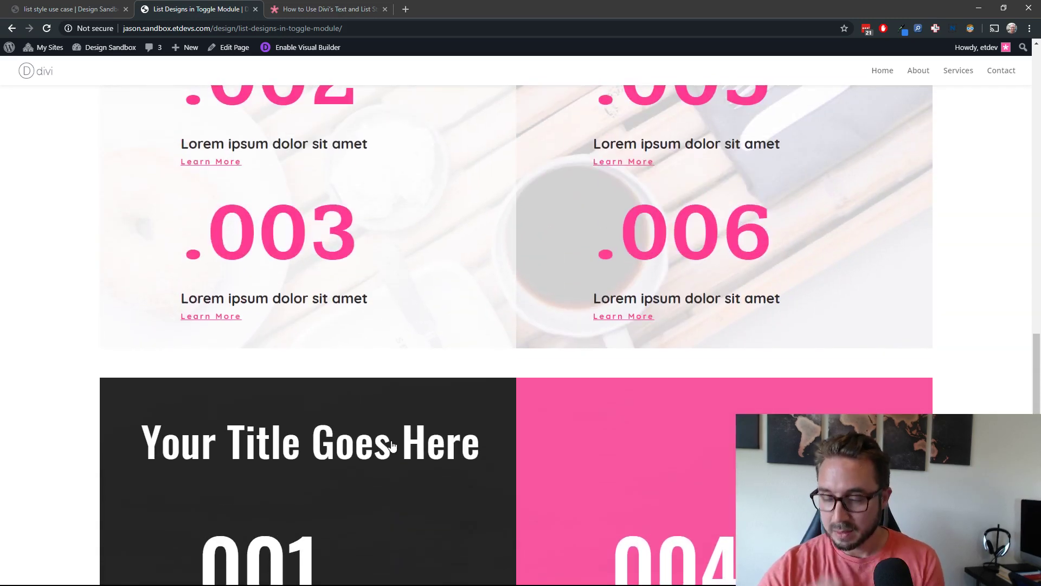
{"action": "scroll", "coordinate": [393, 445], "scroll_direction": "up", "scroll_amount": 4}
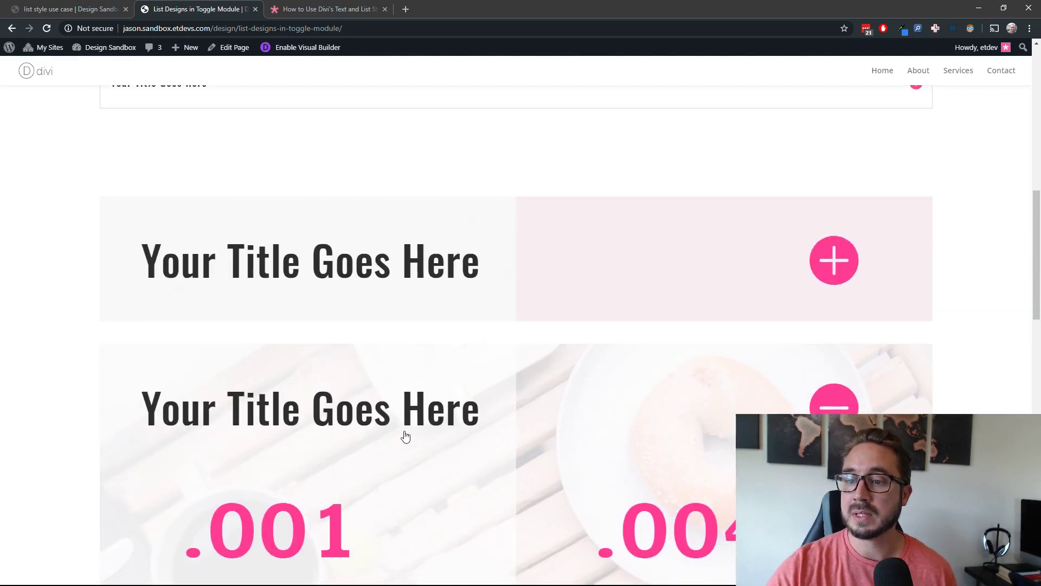
{"action": "left_click", "coordinate": [430, 411]}
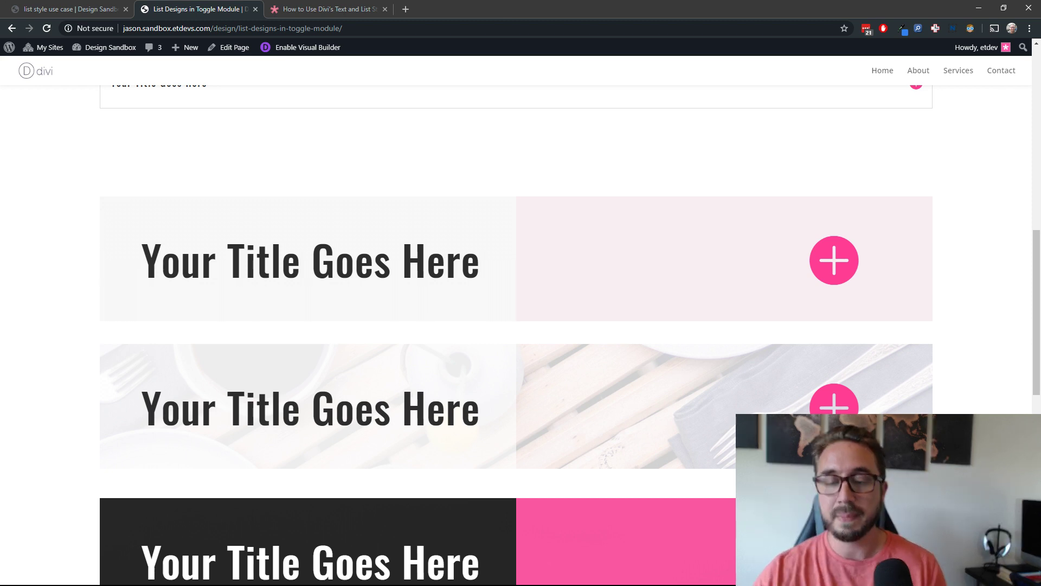
{"action": "scroll", "coordinate": [613, 253], "scroll_direction": "up", "scroll_amount": 1}
{"action": "scroll", "coordinate": [613, 253], "scroll_direction": "up", "scroll_amount": 3}
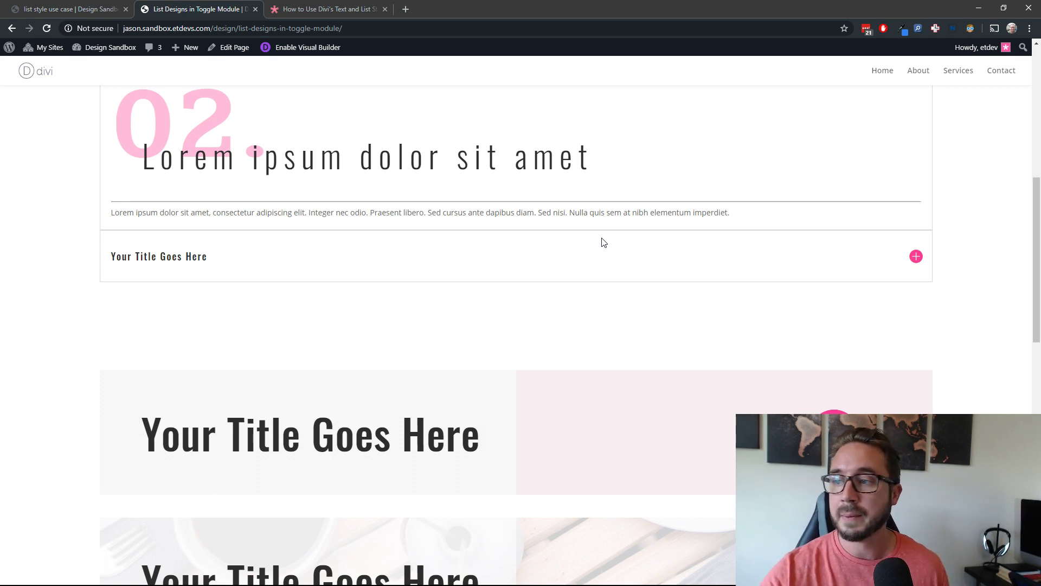
{"action": "scroll", "coordinate": [643, 281], "scroll_direction": "up", "scroll_amount": 8}
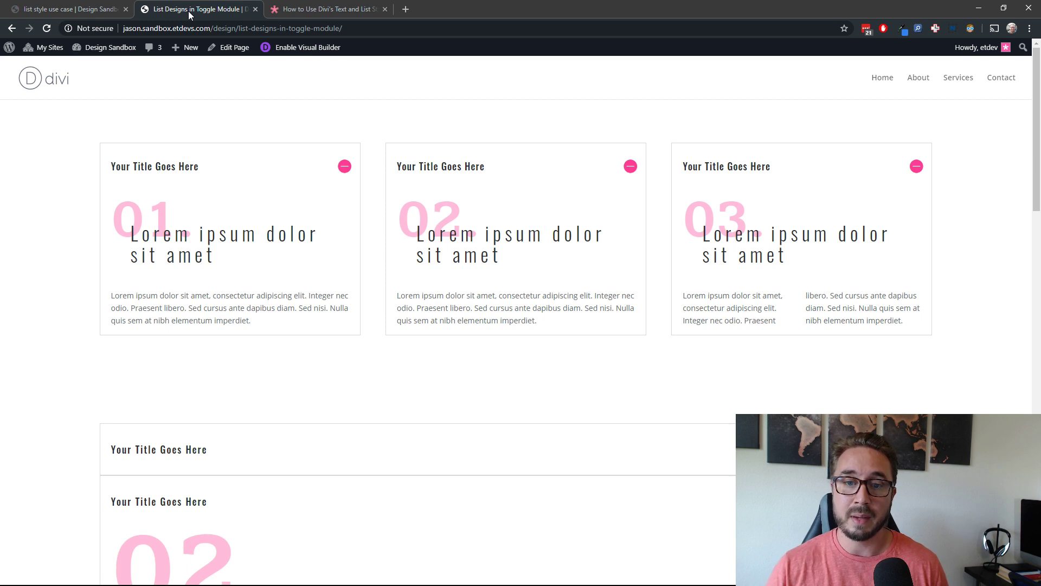
{"action": "scroll", "coordinate": [444, 262], "scroll_direction": "down", "scroll_amount": 10}
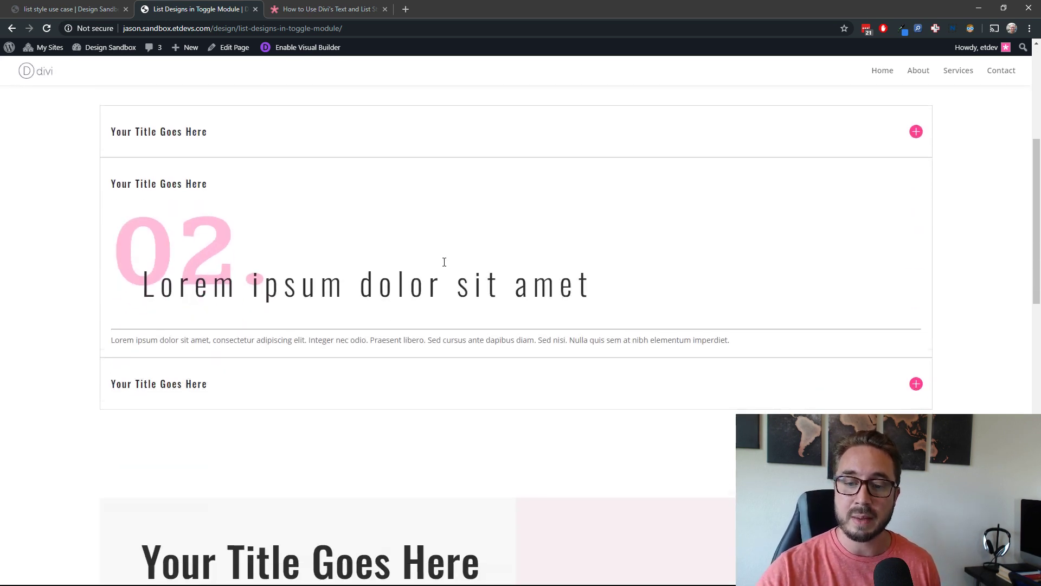
Switch to the list style use case page in the builder and insert a one-column row without adding a module.
{"action": "scroll", "coordinate": [444, 262], "scroll_direction": "down", "scroll_amount": 3}
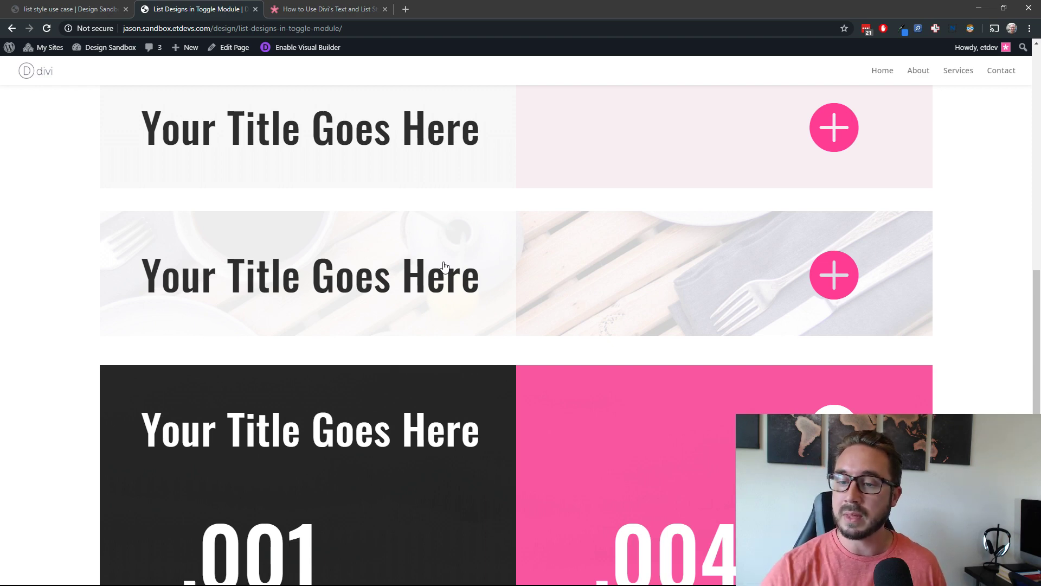
{"action": "scroll", "coordinate": [444, 266], "scroll_direction": "up", "scroll_amount": 10}
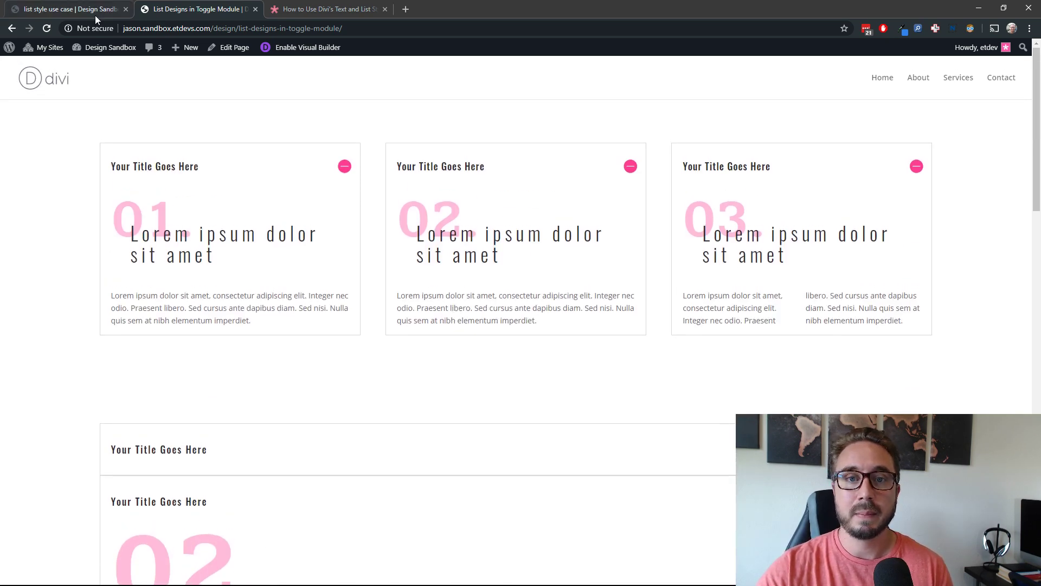
{"action": "left_click", "coordinate": [96, 14]}
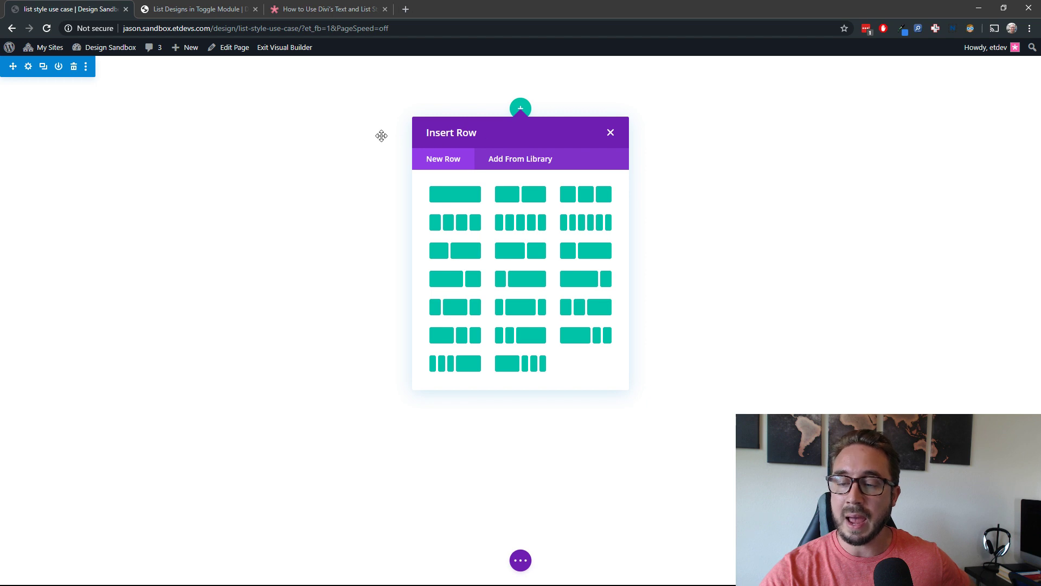
{"action": "left_click", "coordinate": [458, 199]}
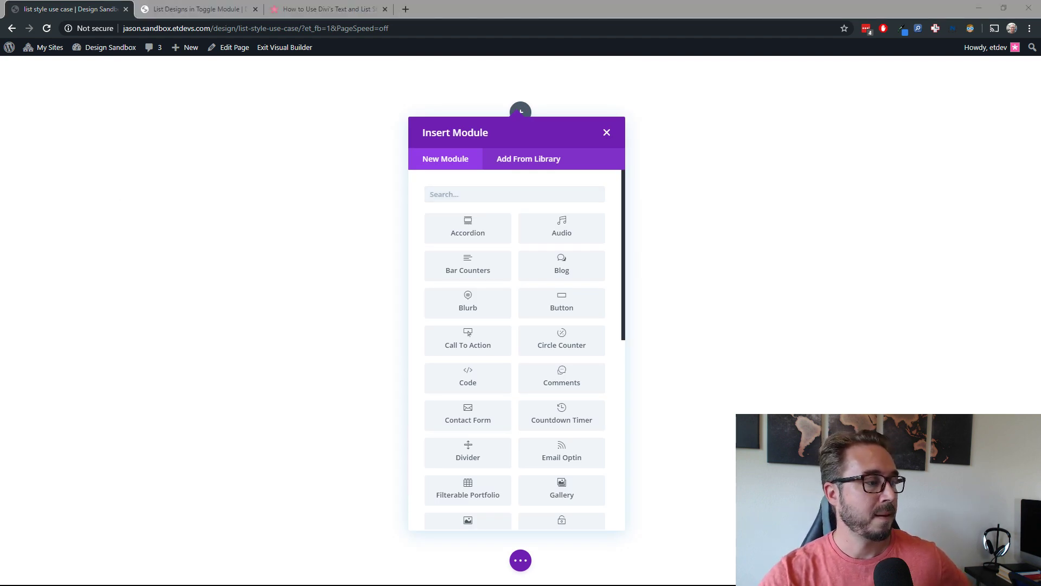
{"action": "left_click", "coordinate": [607, 133]}
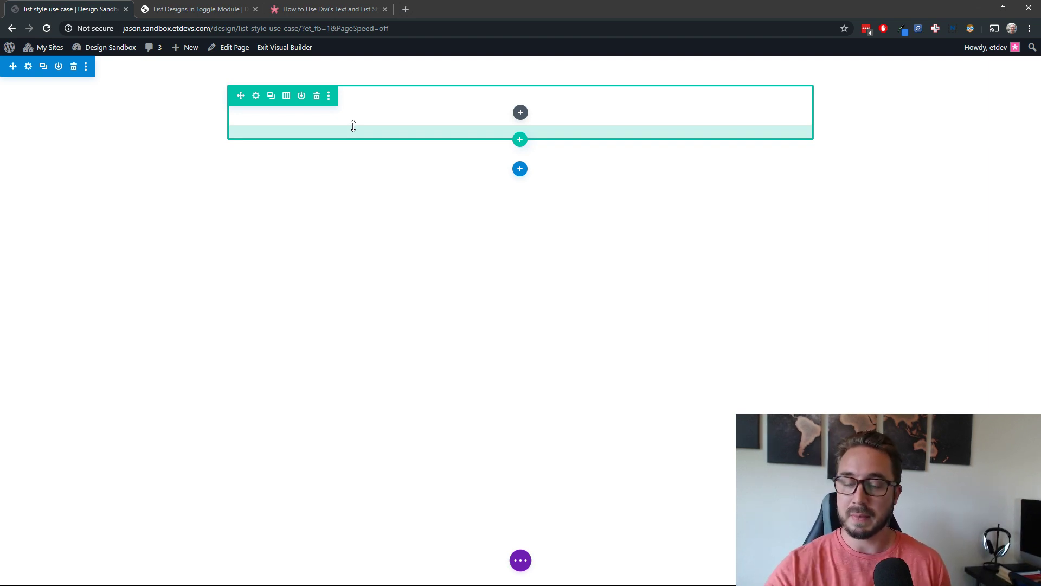
Enable a custom gutter width of 2 for the row and change its layout to three equal columns.
{"action": "left_click", "coordinate": [257, 97]}
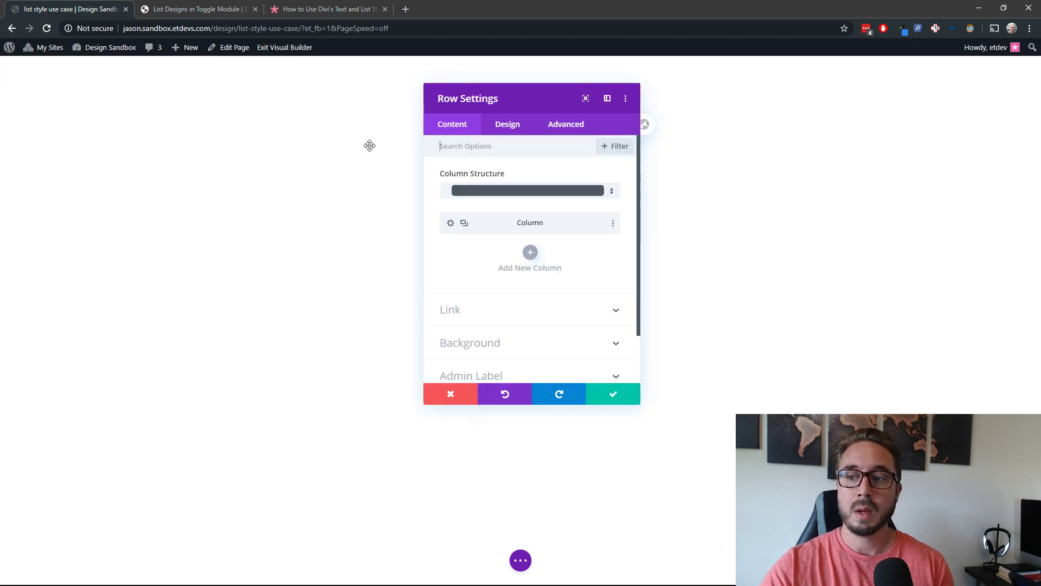
{"action": "left_click", "coordinate": [517, 125]}
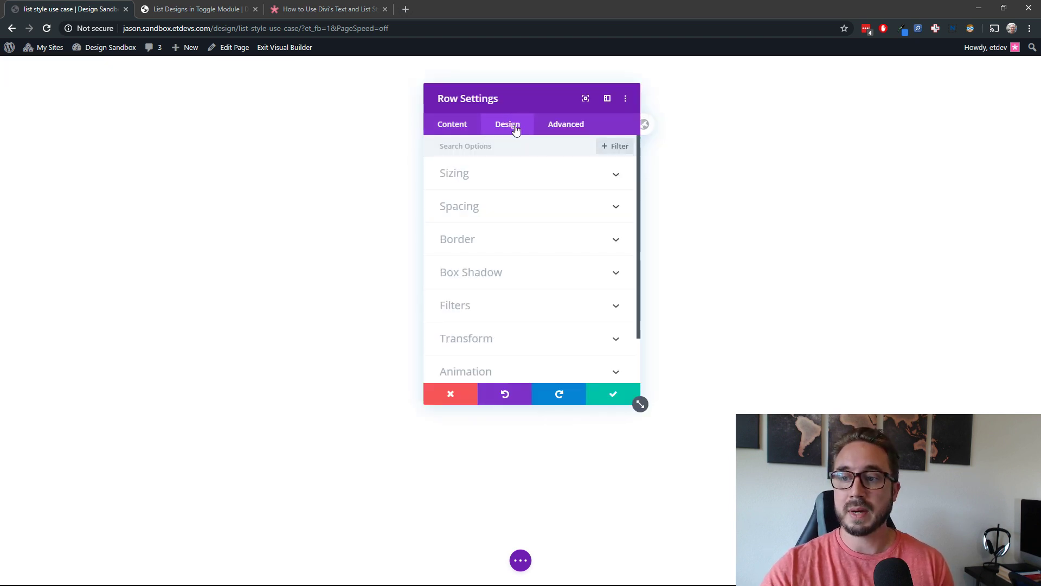
{"action": "left_click", "coordinate": [500, 179]}
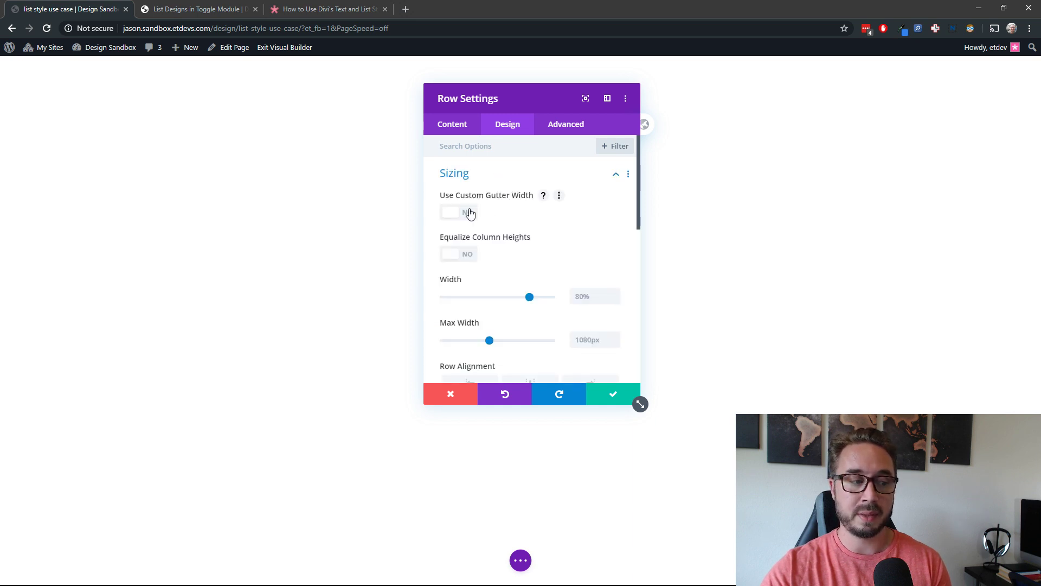
{"action": "left_click", "coordinate": [467, 213]}
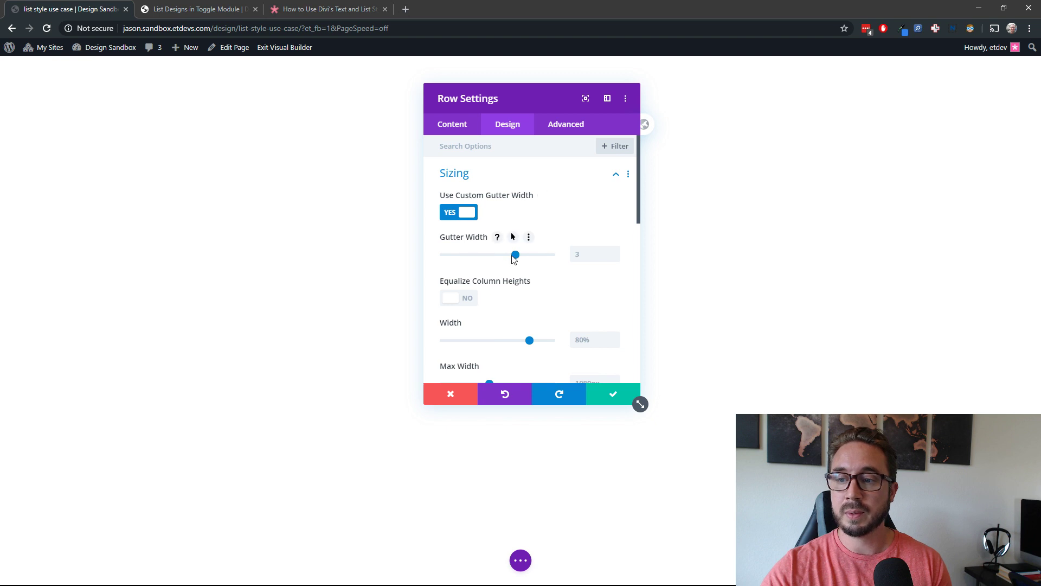
{"action": "left_click_drag", "start_coordinate": [512, 256], "coordinate": [494, 258]}
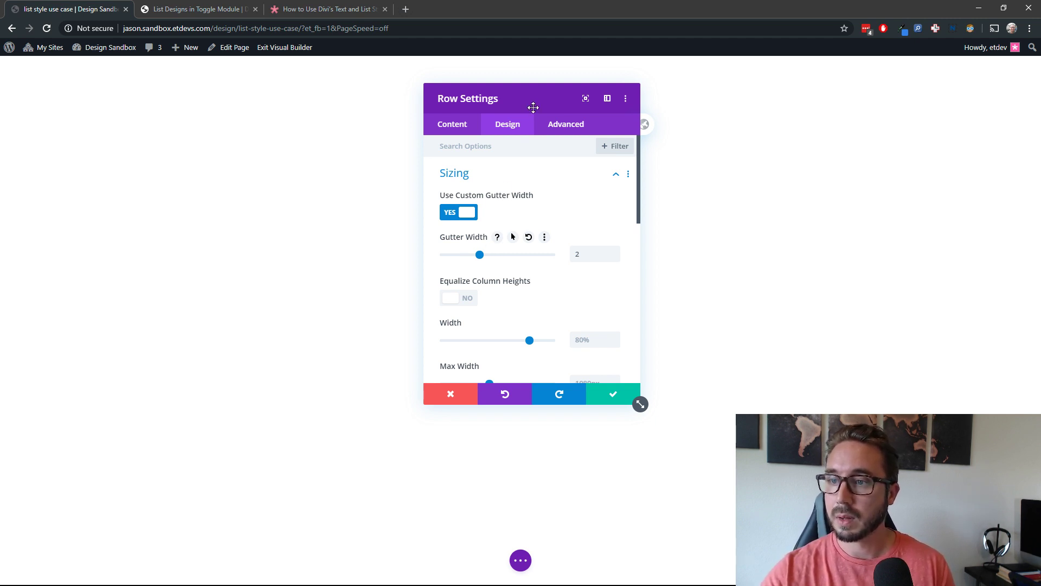
{"action": "left_click_drag", "start_coordinate": [537, 100], "coordinate": [734, 96]}
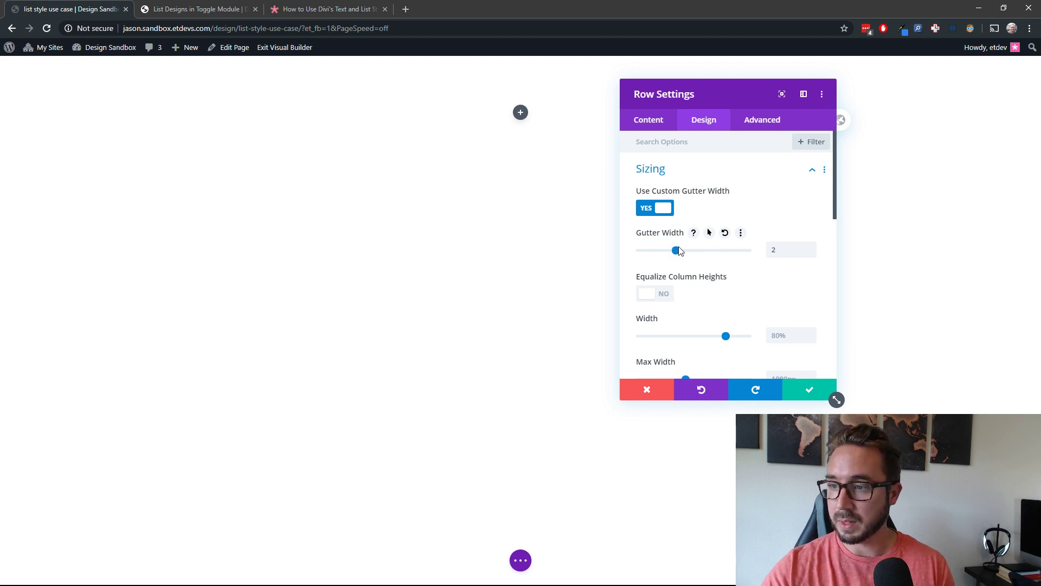
{"action": "left_click", "coordinate": [809, 395]}
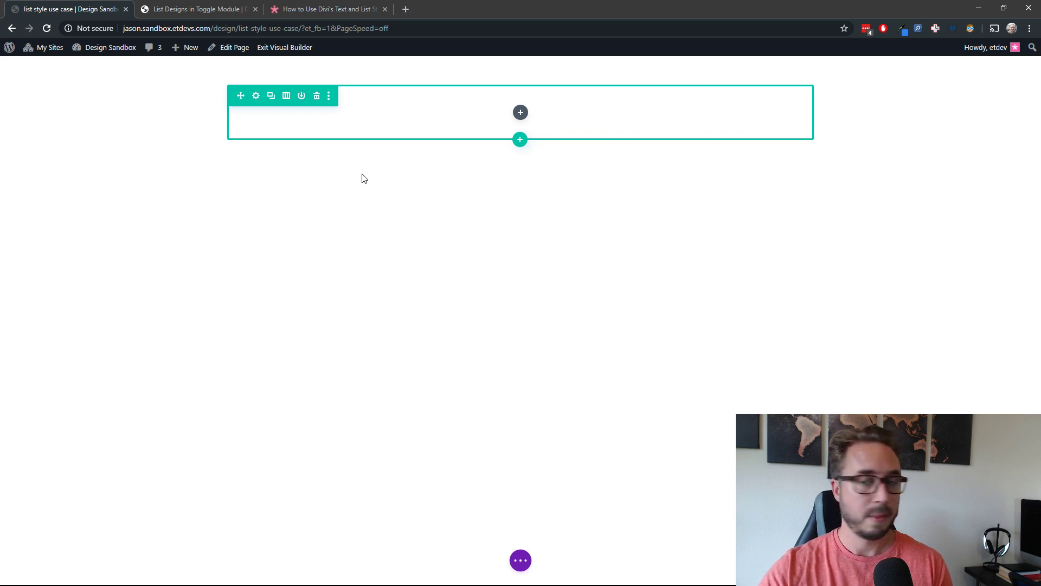
{"action": "left_click", "coordinate": [287, 99]}
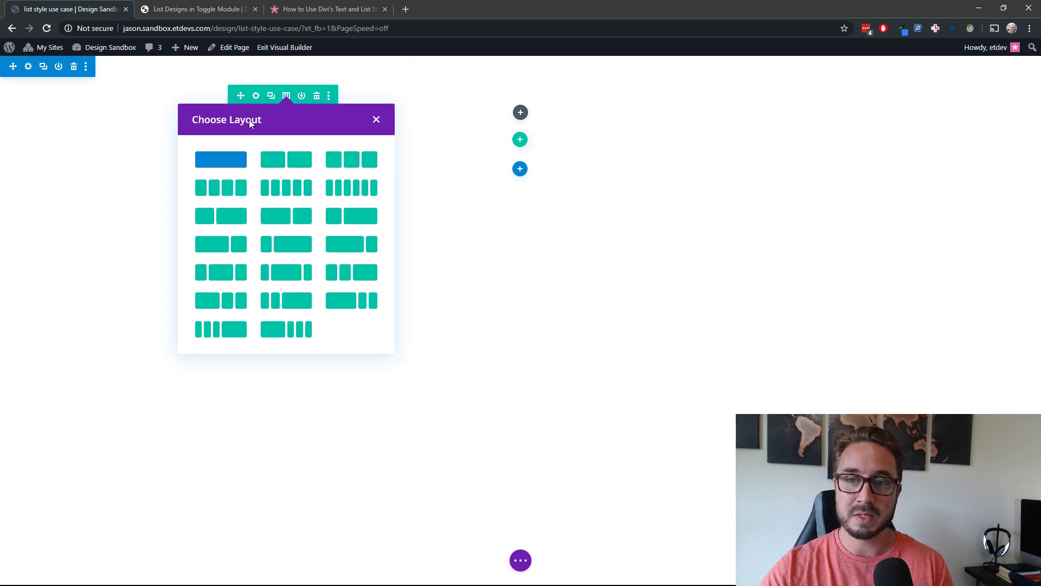
{"action": "left_click", "coordinate": [351, 162]}
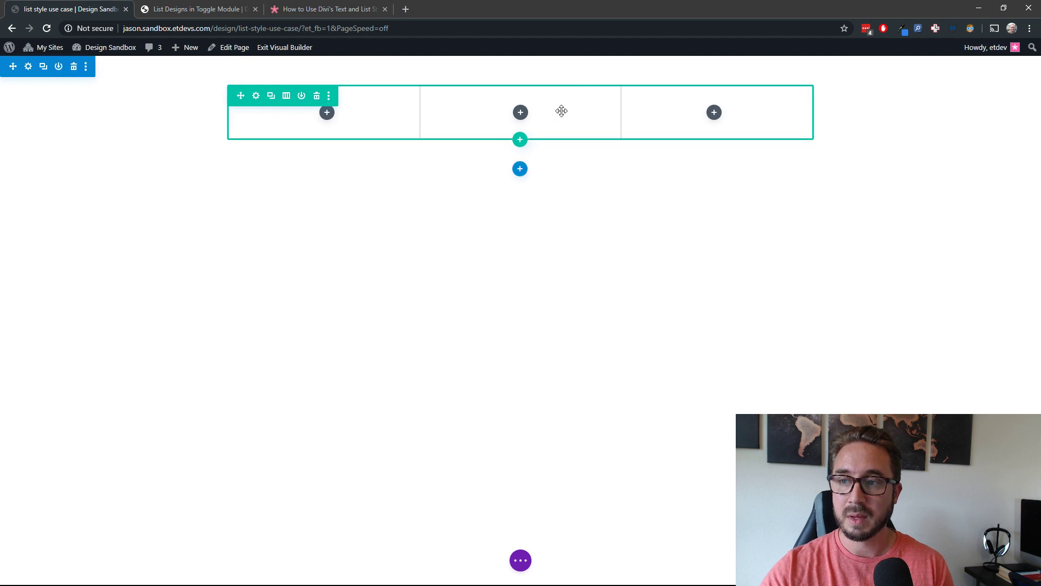
Set the three-column row's width to 100% and its max width to 90vw, and save the row settings.
{"action": "left_click", "coordinate": [255, 95]}
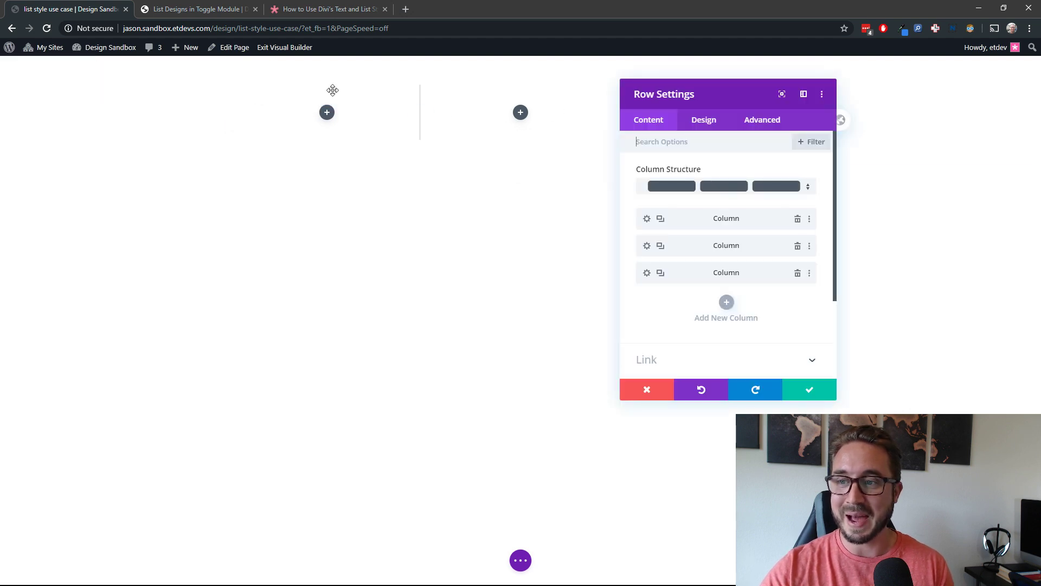
{"action": "left_click", "coordinate": [705, 121]}
{"action": "left_click", "coordinate": [687, 173]}
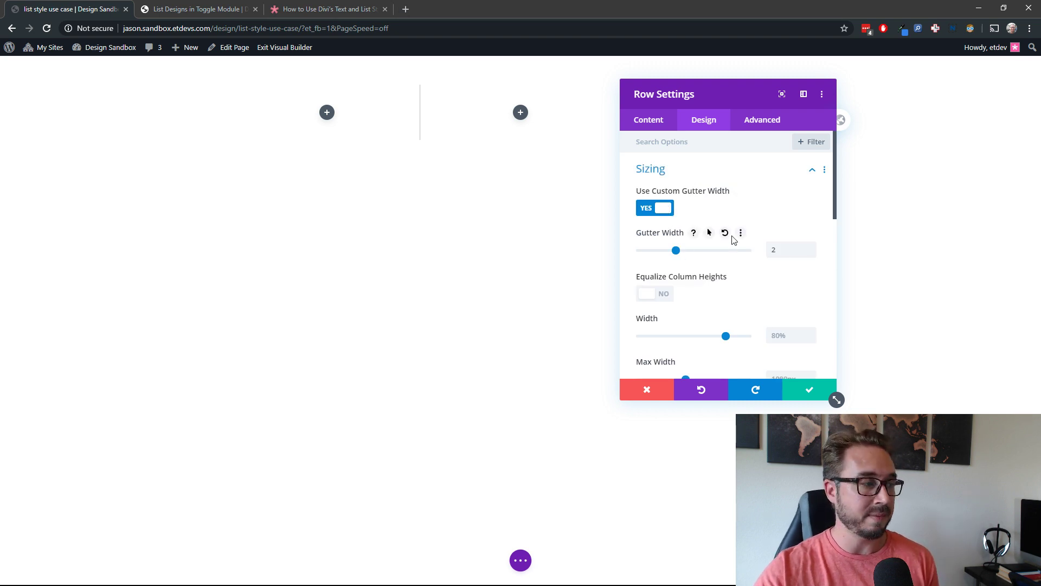
{"action": "scroll", "coordinate": [723, 246], "scroll_direction": "down", "scroll_amount": 2}
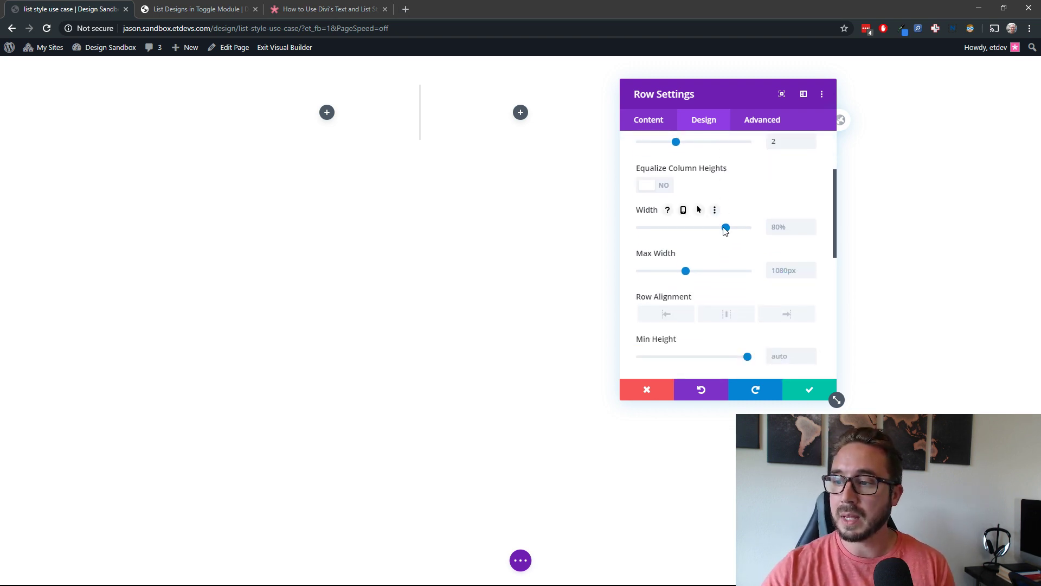
{"action": "left_click_drag", "start_coordinate": [725, 227], "coordinate": [748, 228]}
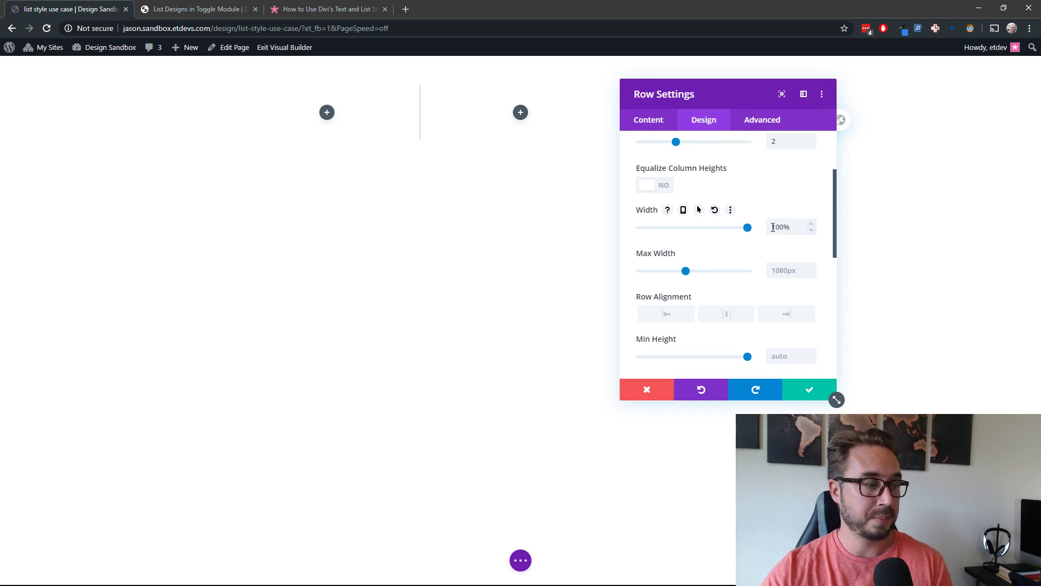
{"action": "scroll", "coordinate": [773, 227], "scroll_direction": "down", "scroll_amount": 2}
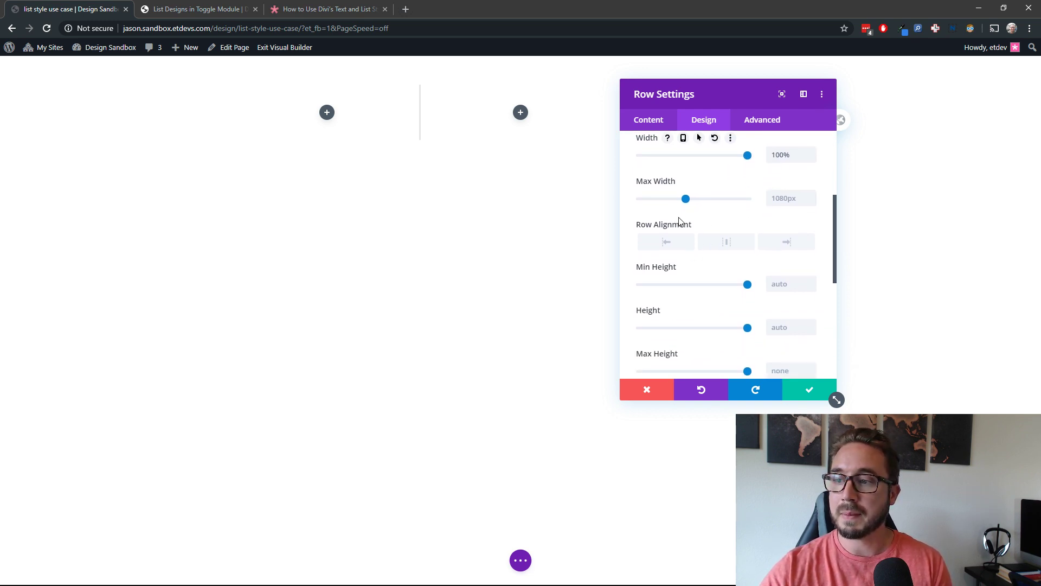
{"action": "scroll", "coordinate": [758, 225], "scroll_direction": "up", "scroll_amount": 1}
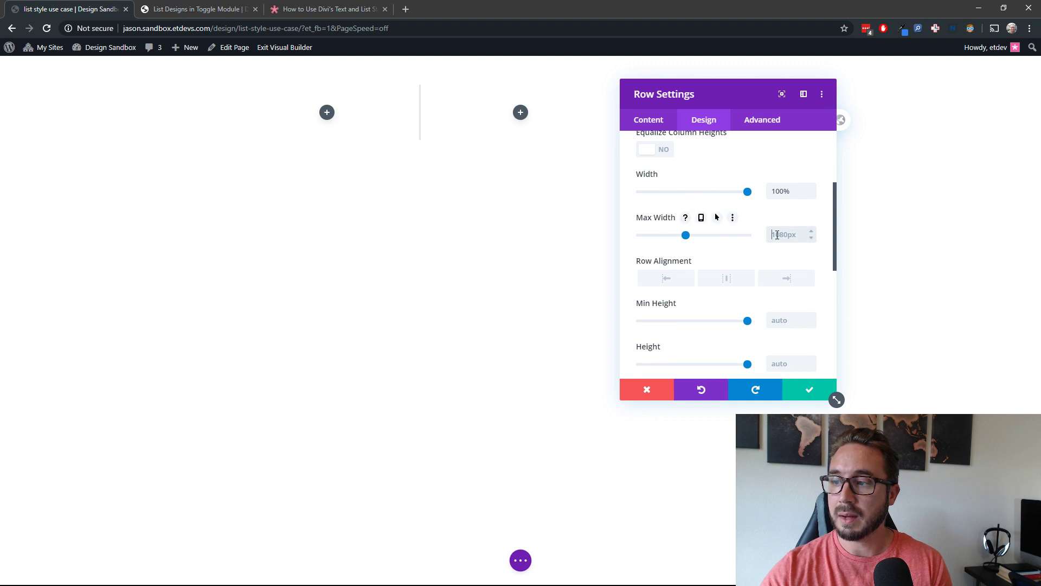
{"action": "left_click", "coordinate": [774, 225]}
{"action": "type", "text": "90vw"}
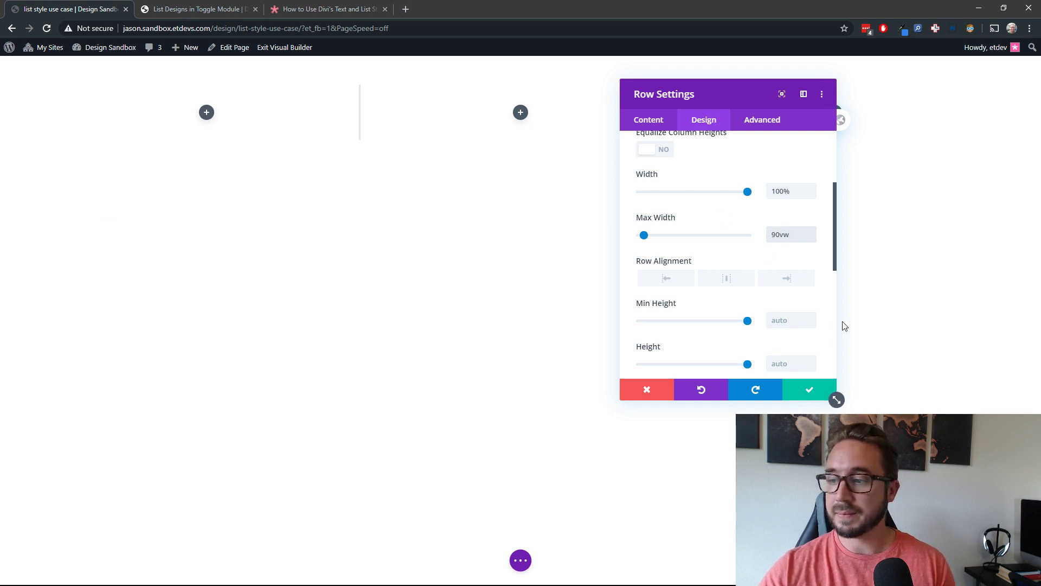
{"action": "left_click", "coordinate": [809, 389]}
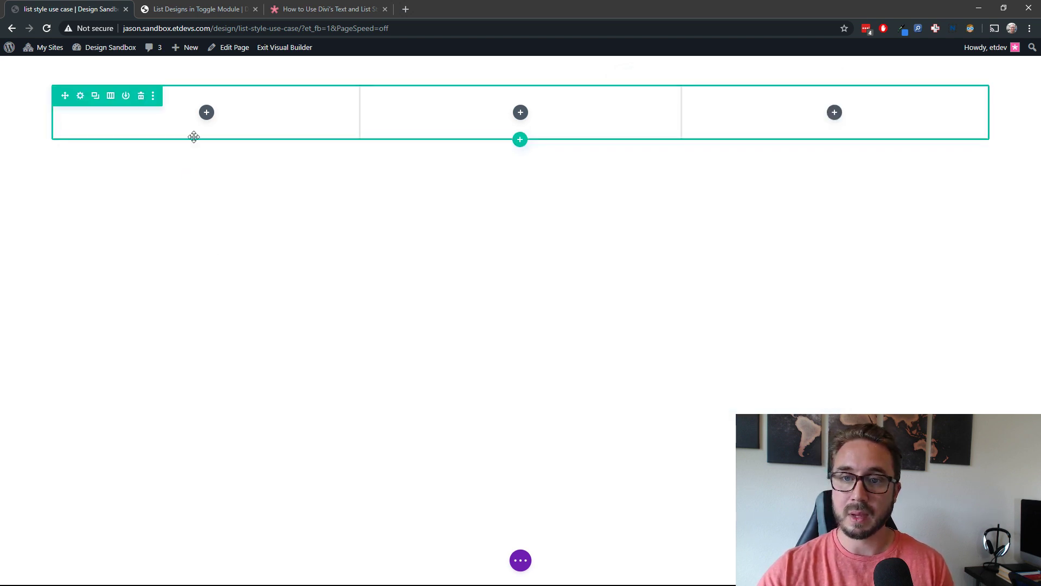
Insert a Toggle module in the row's first column.
{"action": "left_click", "coordinate": [207, 112]}
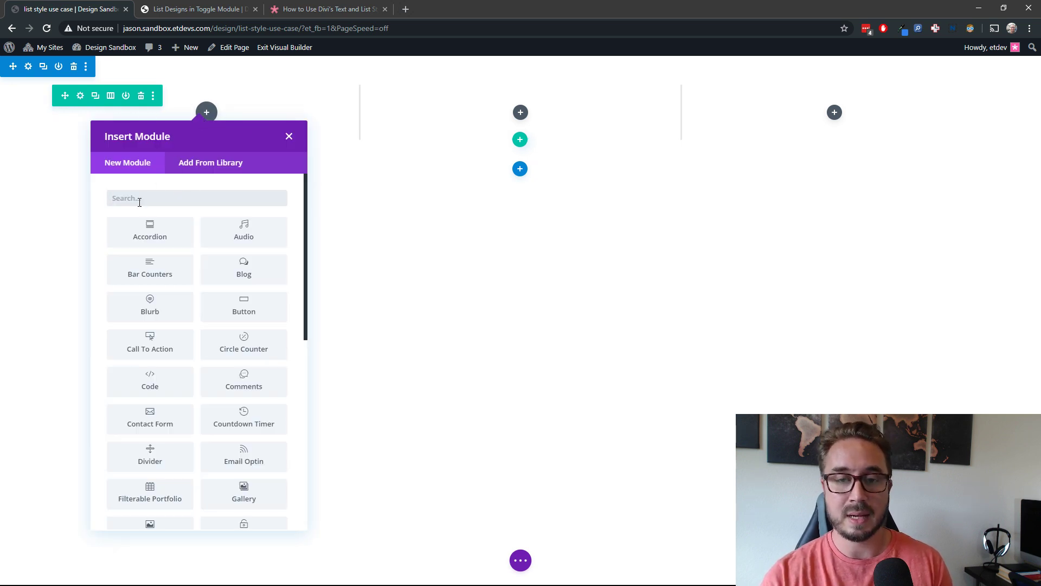
{"action": "type", "text": "toggle"}
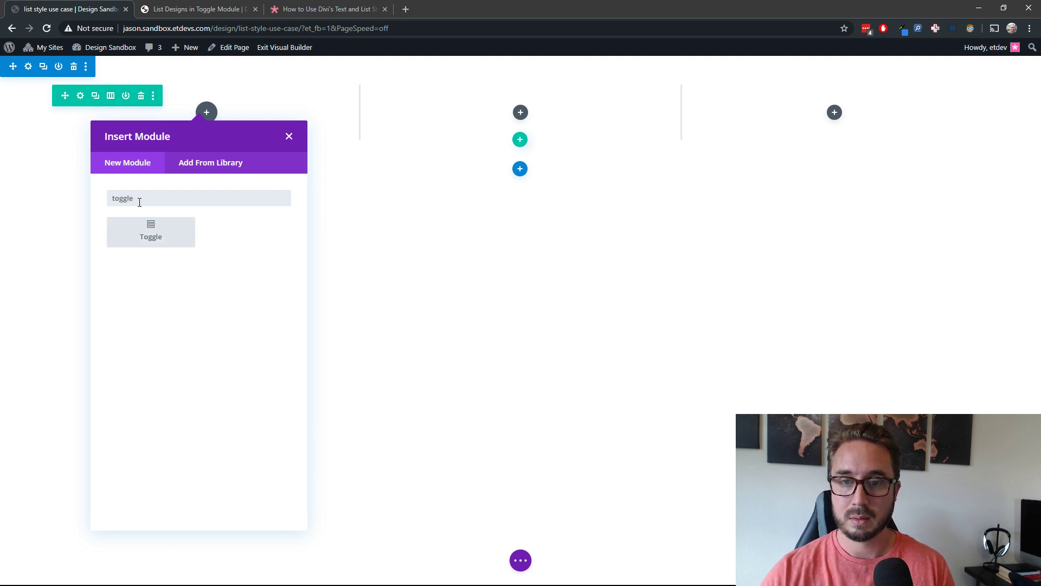
{"action": "left_click", "coordinate": [168, 238]}
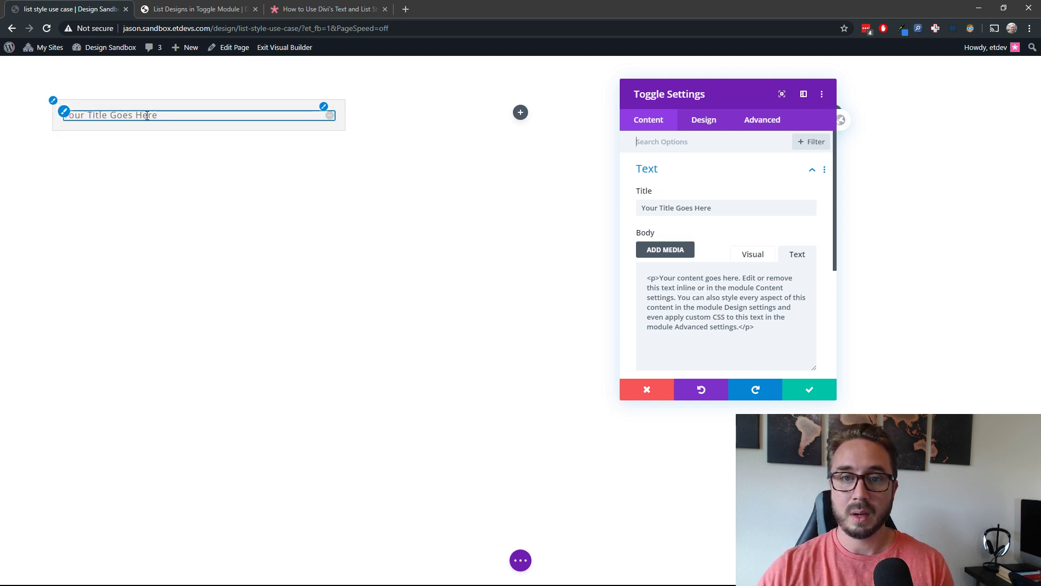
Move the Toggle Settings window closer to the toggle and enlarge it to show more of the content options.
{"action": "left_click_drag", "start_coordinate": [766, 208], "coordinate": [626, 209]}
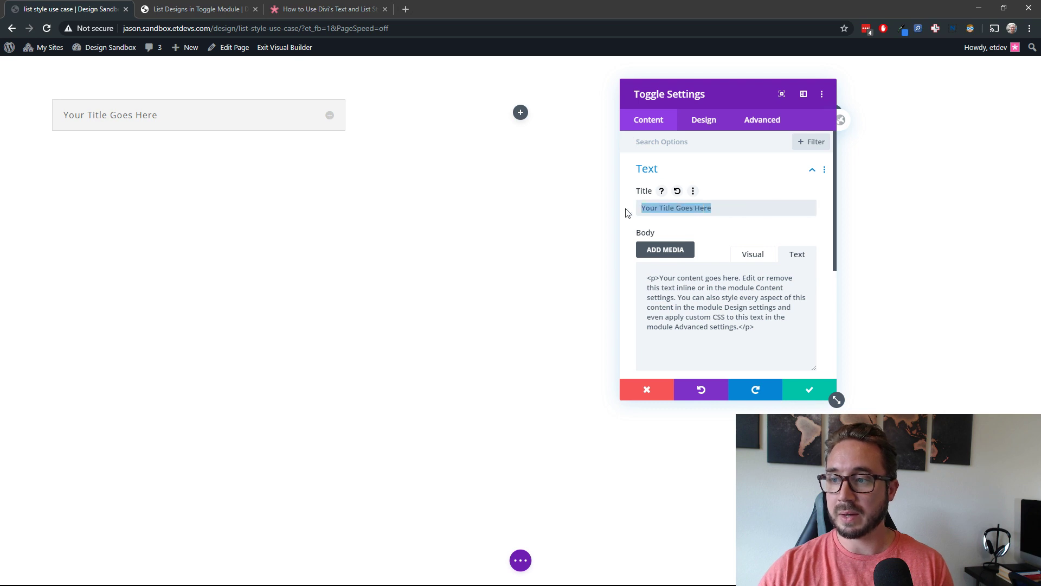
{"action": "left_click", "coordinate": [730, 311]}
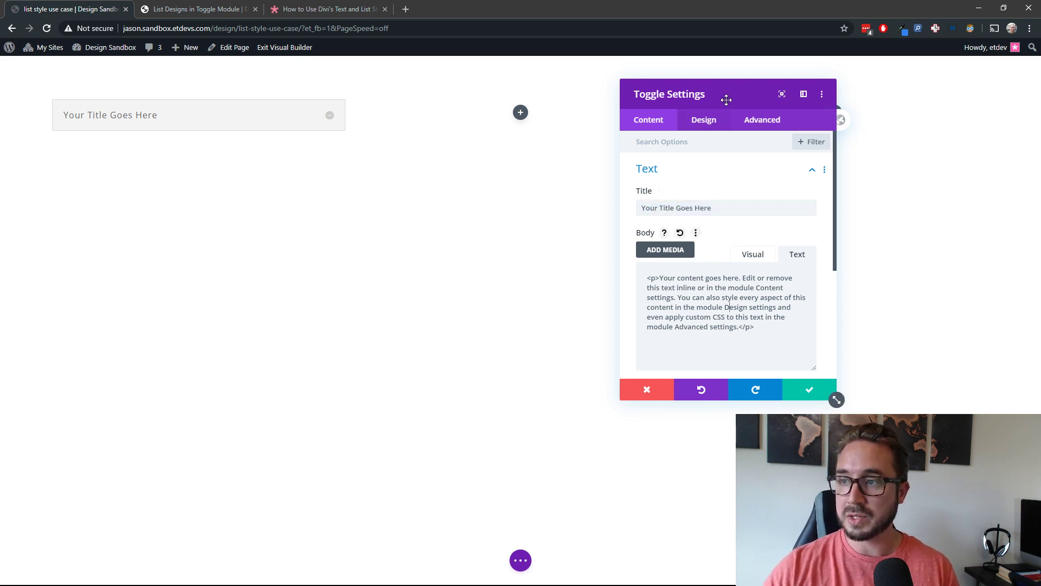
{"action": "left_click_drag", "start_coordinate": [723, 97], "coordinate": [681, 99]}
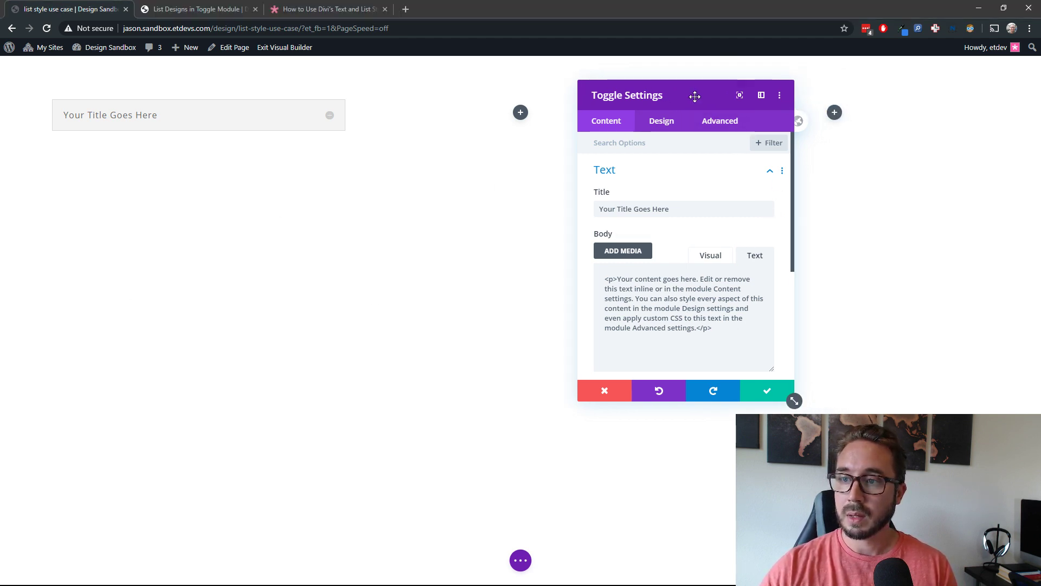
{"action": "left_click_drag", "start_coordinate": [695, 97], "coordinate": [532, 103]}
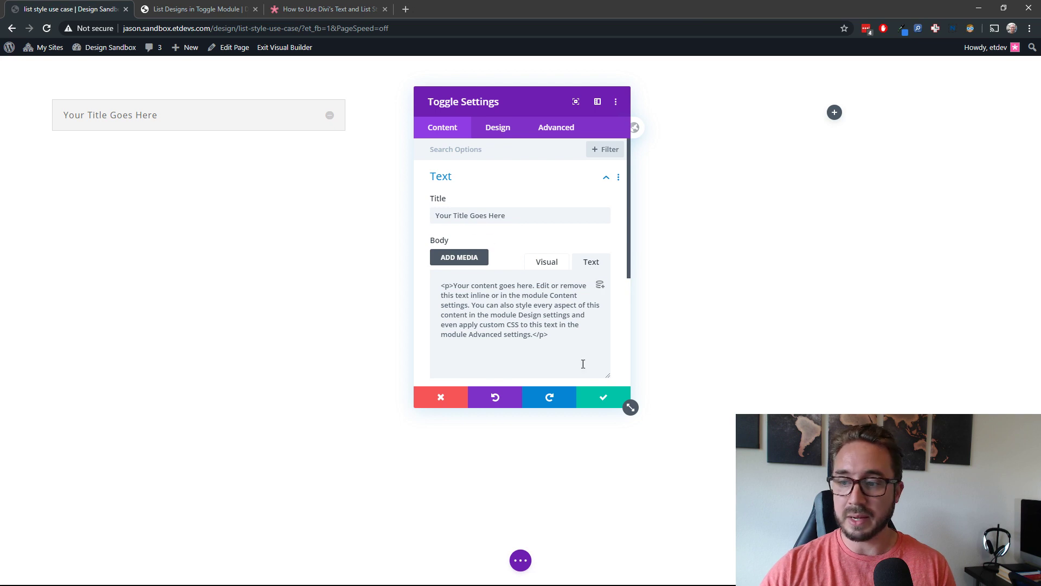
{"action": "left_click_drag", "start_coordinate": [629, 408], "coordinate": [681, 496]}
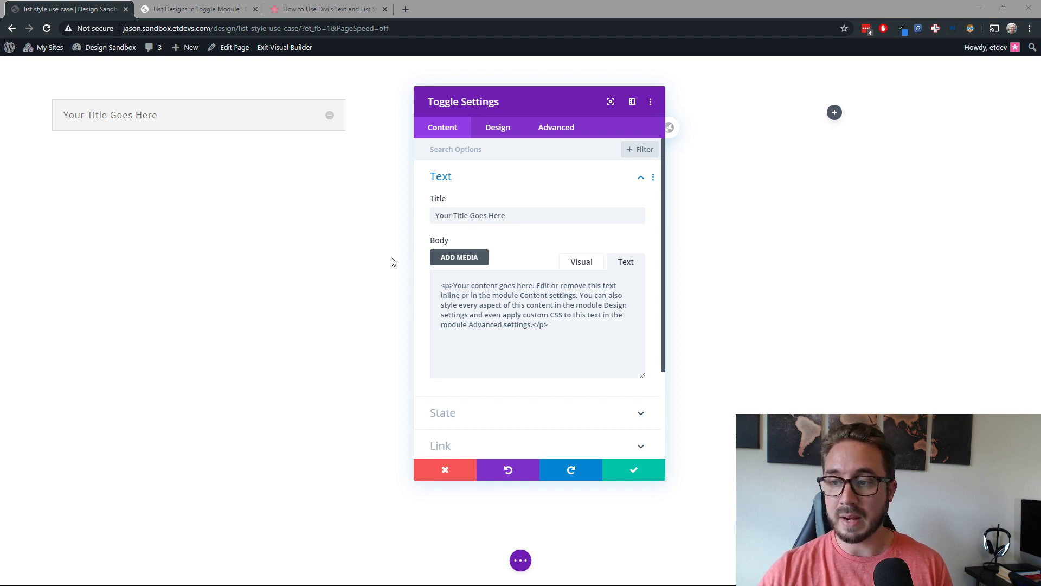
Try to replace the toggle's placeholder body with the copied ordered list HTML in visual mode, and undo the paste.
{"action": "left_click", "coordinate": [582, 264]}
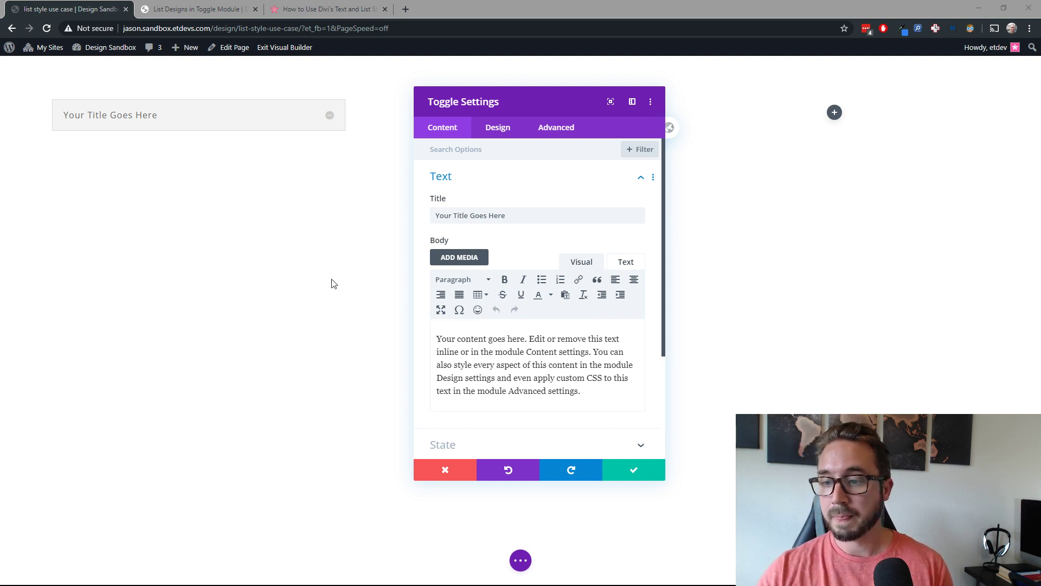
{"action": "left_click_drag", "start_coordinate": [592, 391], "coordinate": [436, 335]}
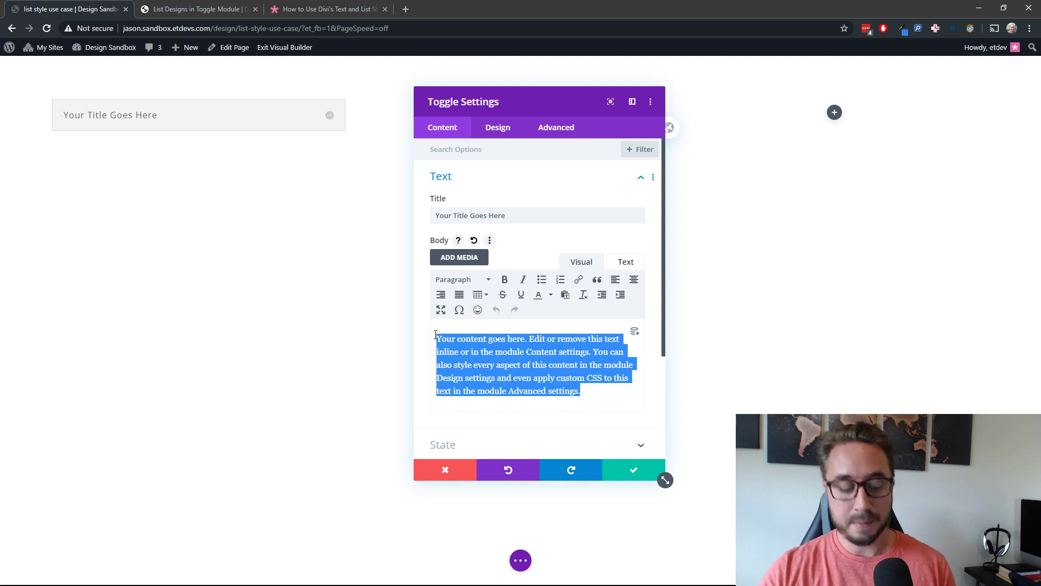
{"action": "key", "text": "ctrl+v"}
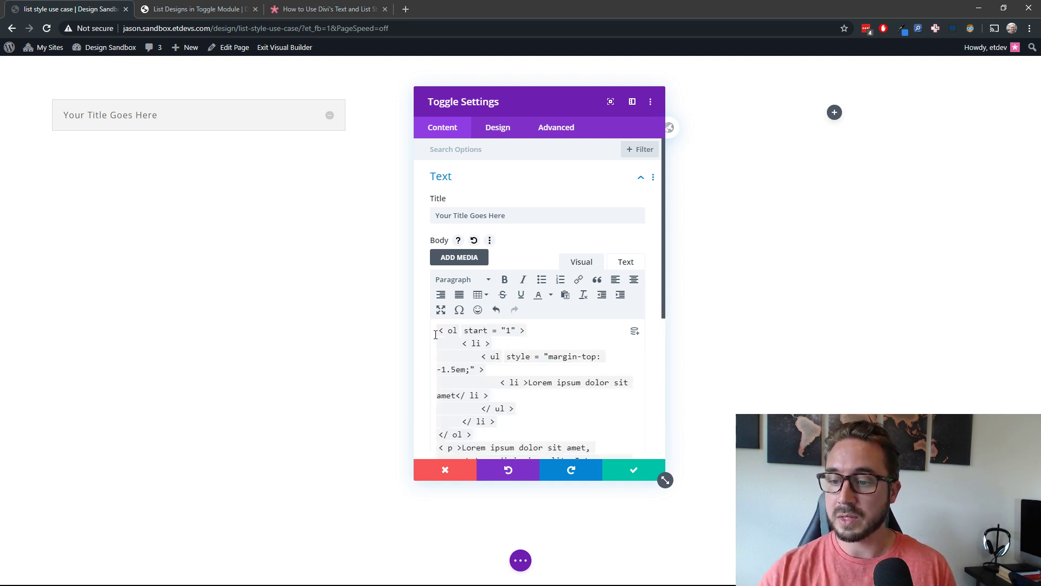
{"action": "key", "text": "ctrl+z"}
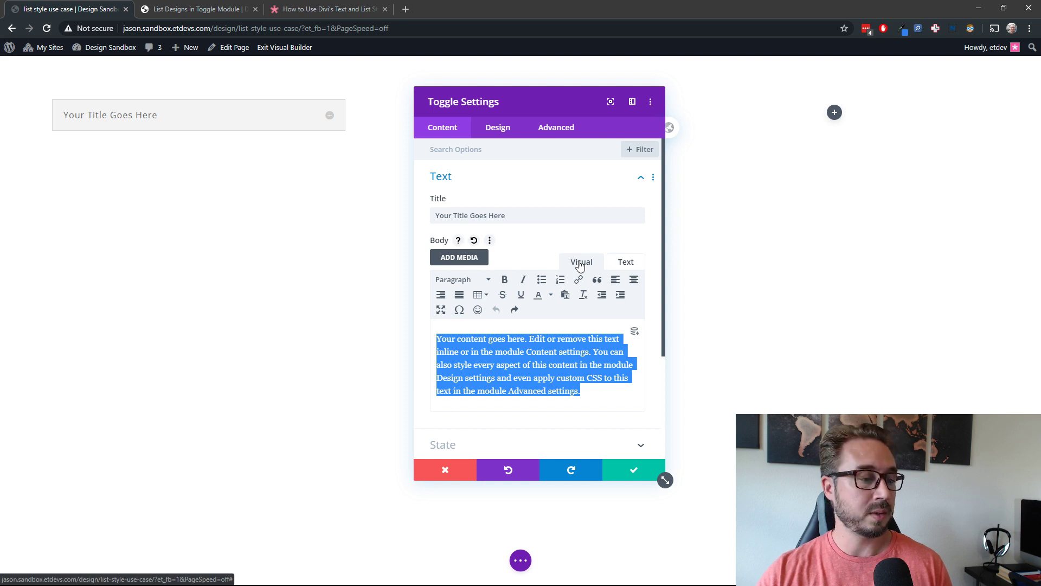
Replace the toggle's placeholder body with the copied ordered list HTML in the plain-text editor mode, and save the page.
{"action": "left_click", "coordinate": [626, 262]}
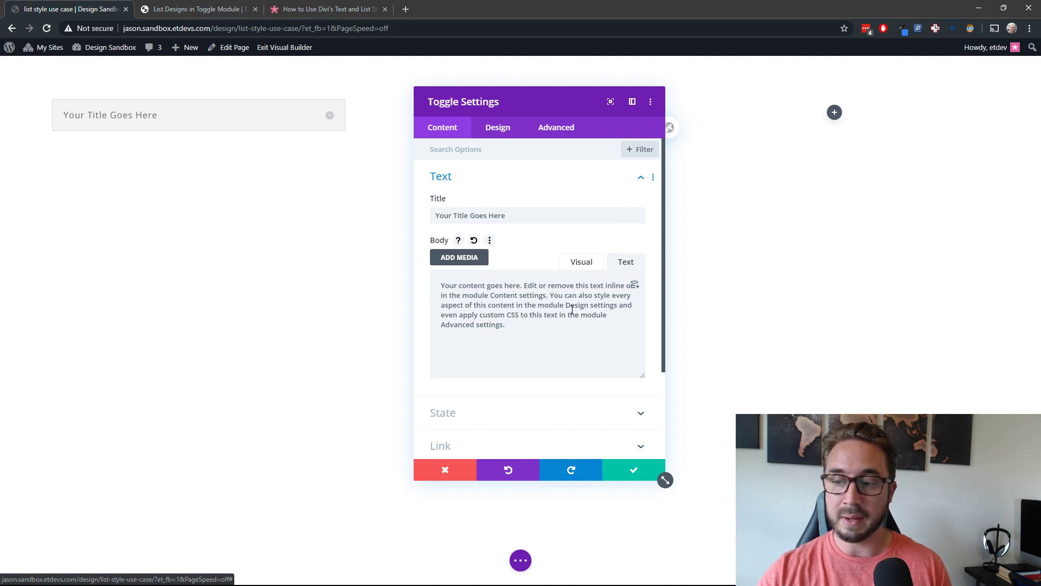
{"action": "left_click", "coordinate": [525, 325]}
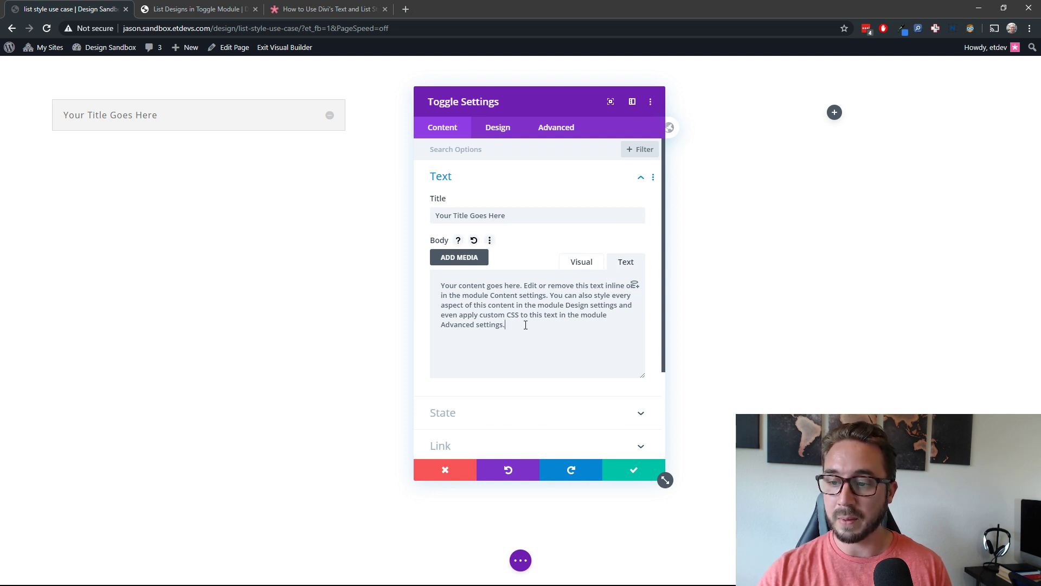
{"action": "left_click_drag", "start_coordinate": [525, 325], "coordinate": [428, 283]}
{"action": "key", "text": "ctrl+v"}
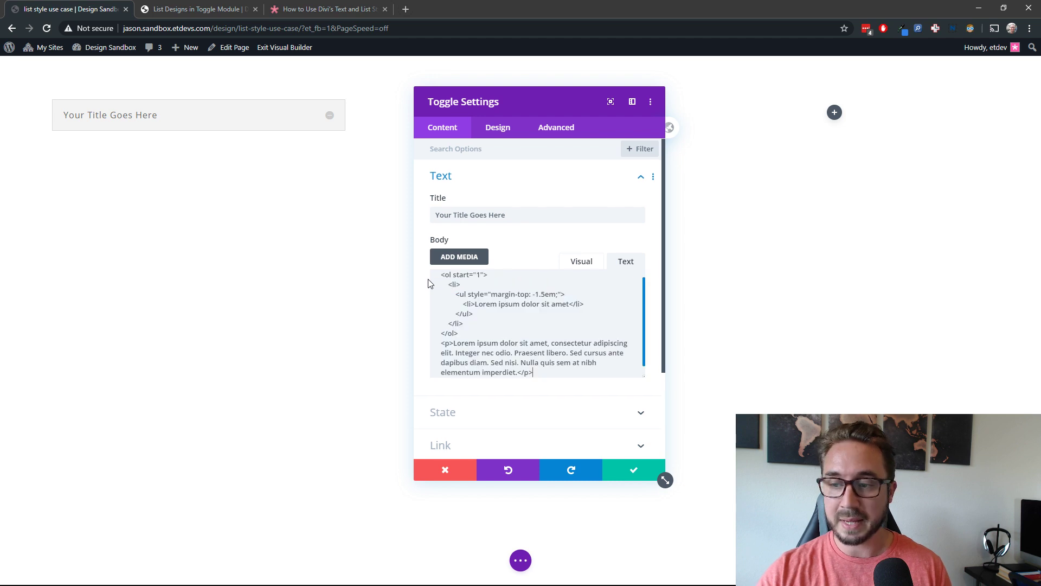
{"action": "scroll", "coordinate": [507, 308], "scroll_direction": "down", "scroll_amount": 4}
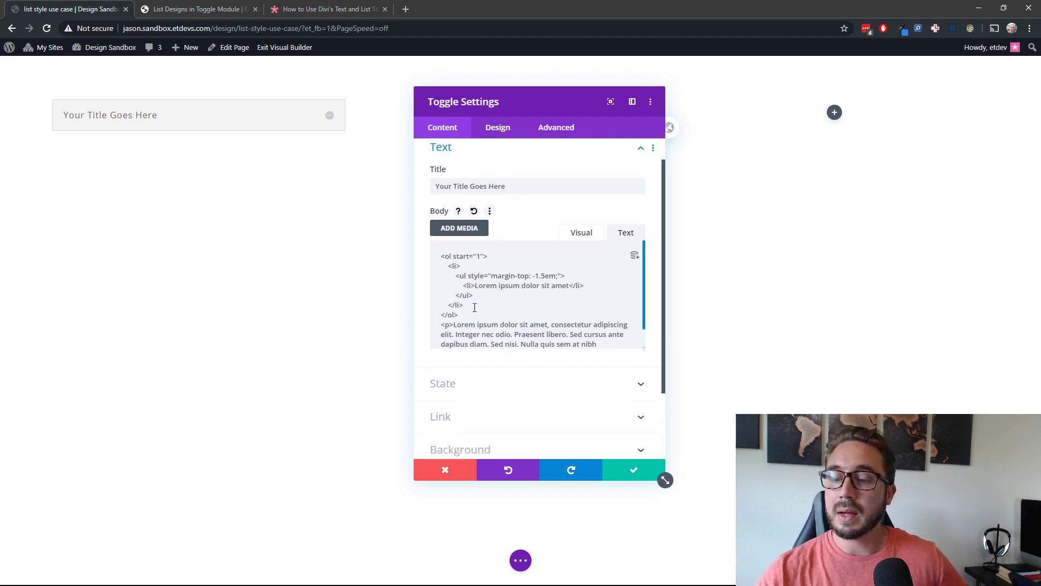
{"action": "scroll", "coordinate": [483, 330], "scroll_direction": "up", "scroll_amount": 4}
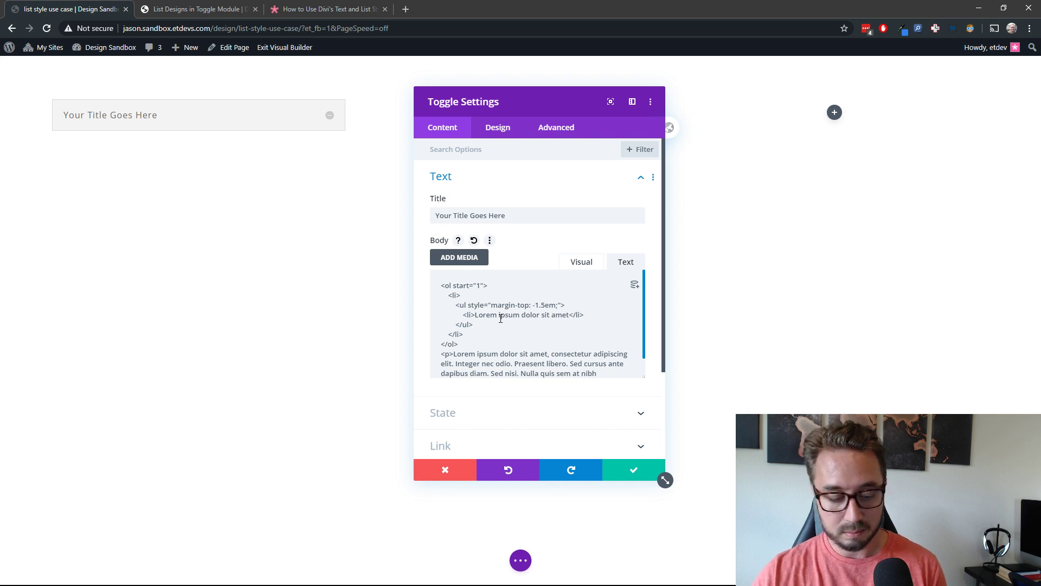
{"action": "key", "text": "ctrl+s"}
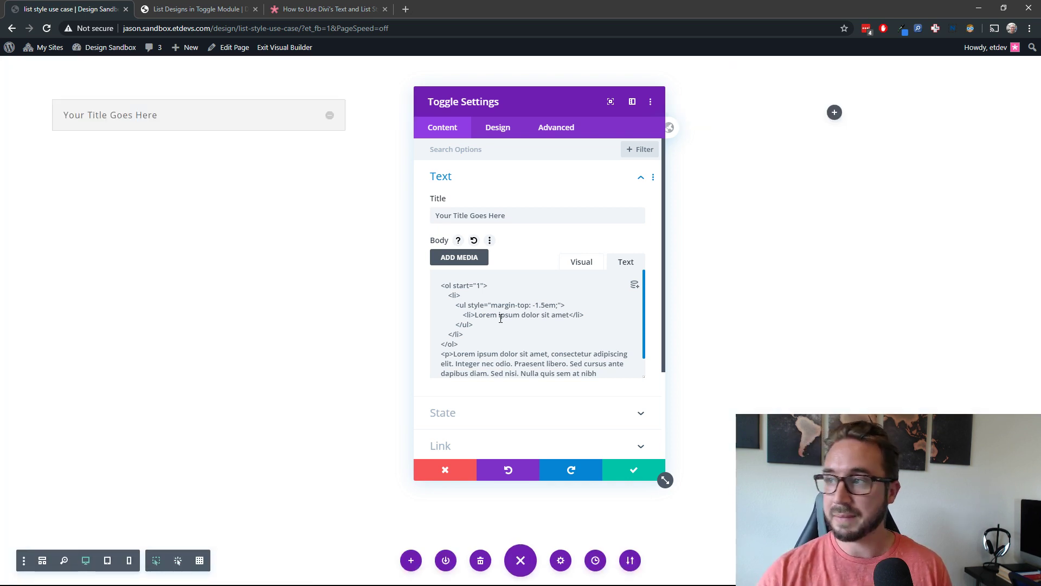
Zoom the browser page in to 150%.
{"action": "left_click", "coordinate": [1029, 28]}
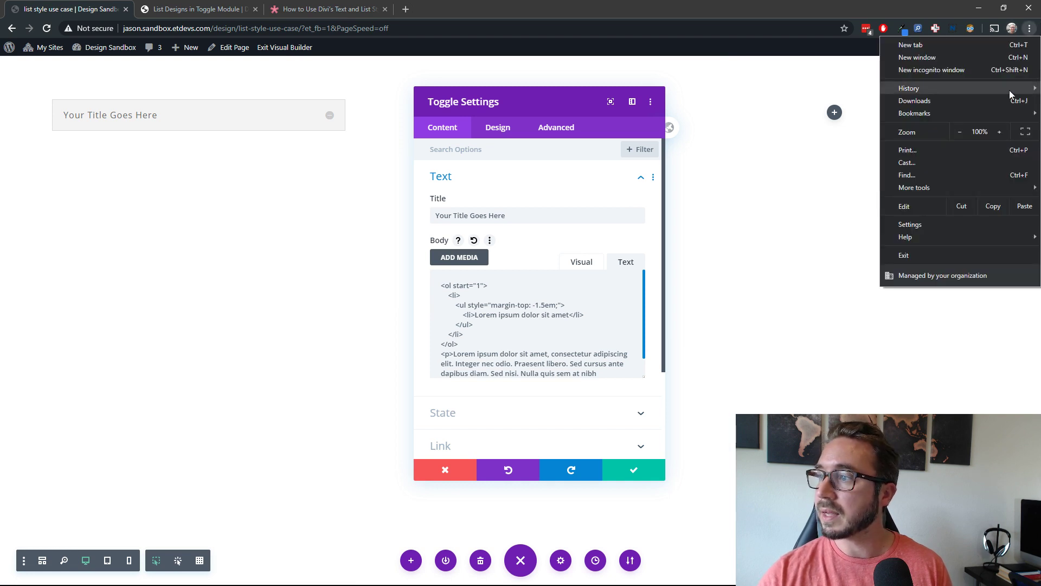
{"action": "left_click", "coordinate": [1003, 133]}
{"action": "left_click", "coordinate": [1003, 133]}
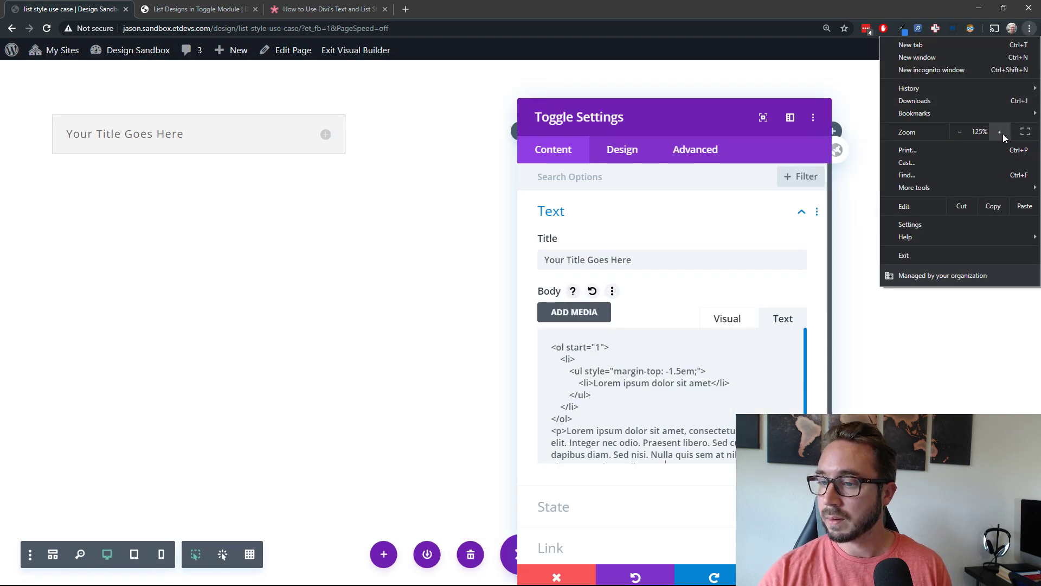
{"action": "left_click", "coordinate": [1004, 133]}
{"action": "left_click", "coordinate": [828, 131]}
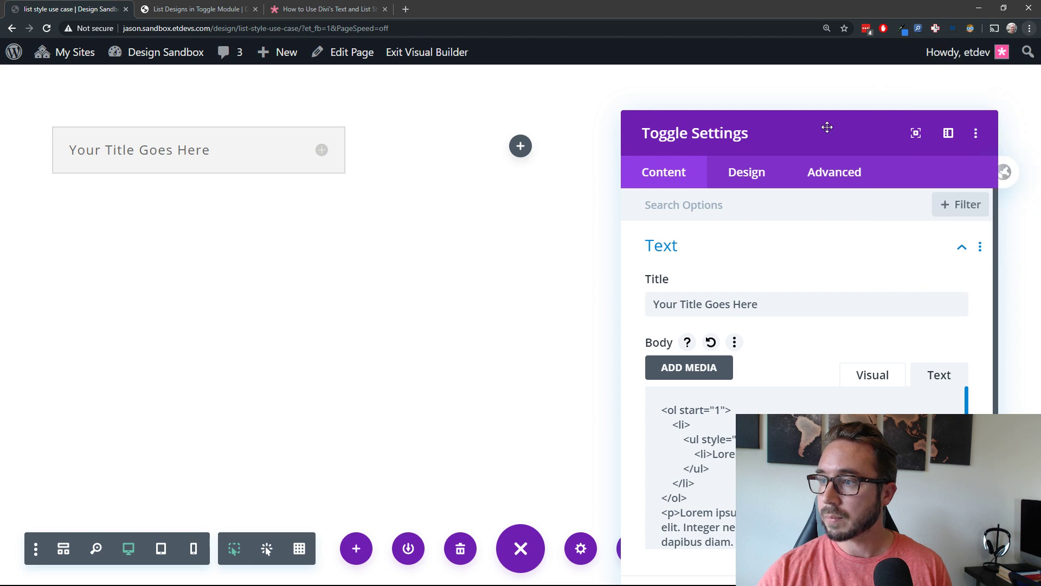
Place the Toggle Settings window beside the toggle and expand the toggle to preview its pasted body content.
{"action": "left_click_drag", "start_coordinate": [825, 128], "coordinate": [494, 55]}
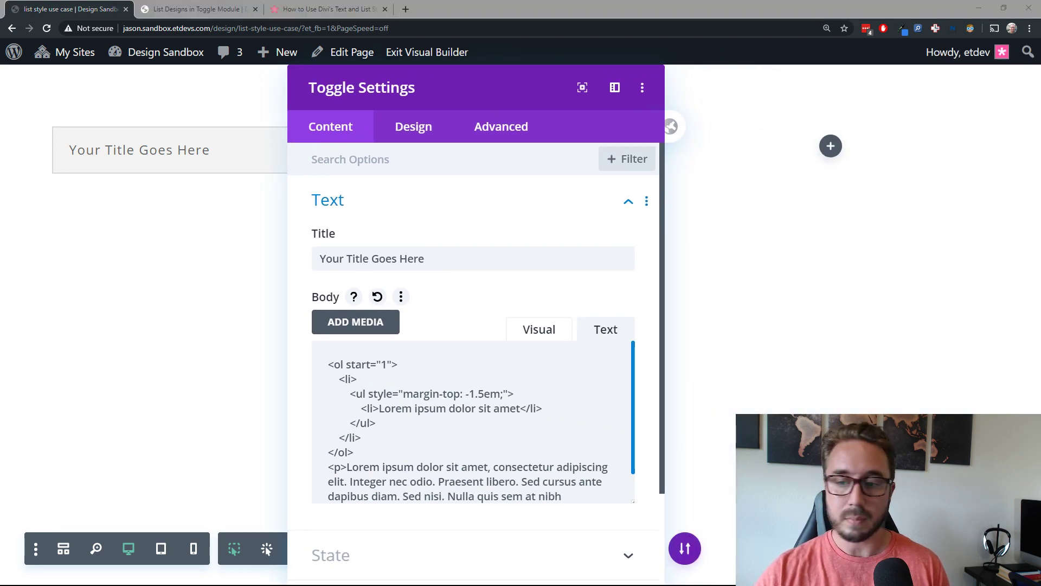
{"action": "scroll", "coordinate": [472, 423], "scroll_direction": "down", "scroll_amount": 3}
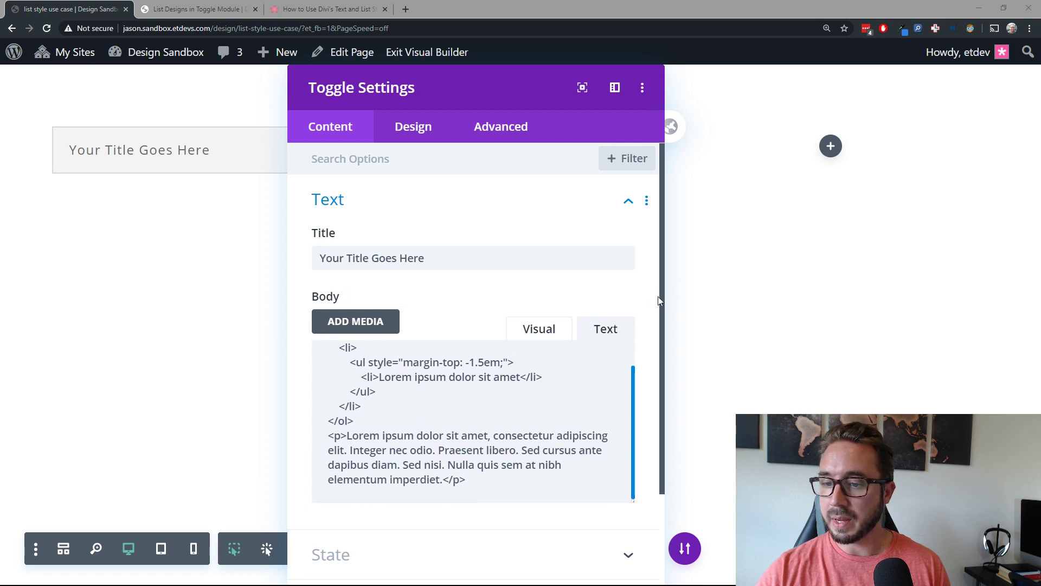
{"action": "scroll", "coordinate": [657, 303], "scroll_direction": "down", "scroll_amount": 3}
{"action": "scroll", "coordinate": [574, 314], "scroll_direction": "up", "scroll_amount": 2}
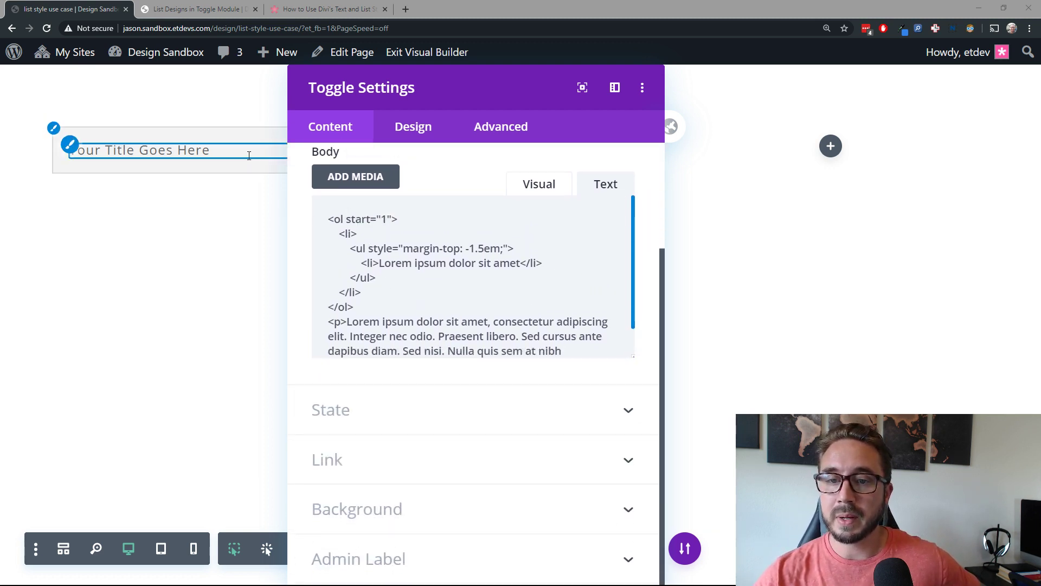
{"action": "left_click_drag", "start_coordinate": [524, 85], "coordinate": [574, 85]}
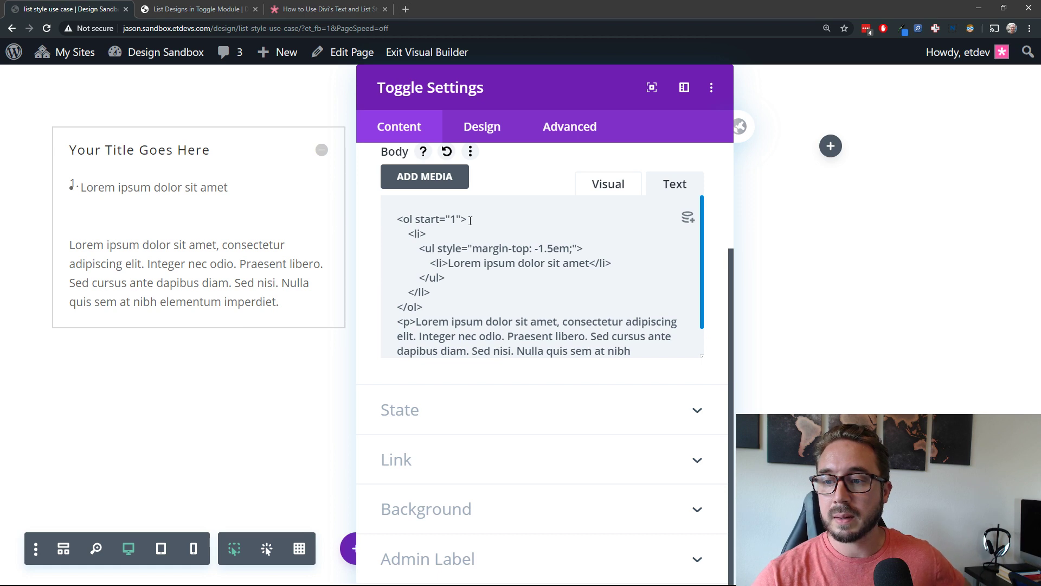
Examine the outer ordered list's opening tag, its start attribute and its closing tag in the body HTML.
{"action": "left_click_drag", "start_coordinate": [468, 219], "coordinate": [398, 220]}
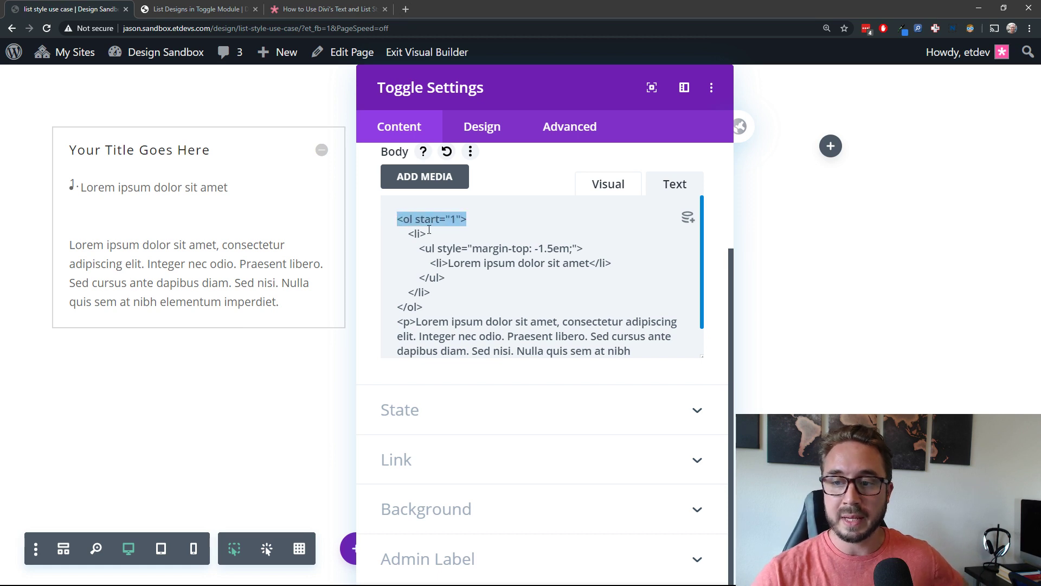
{"action": "left_click", "coordinate": [461, 220]}
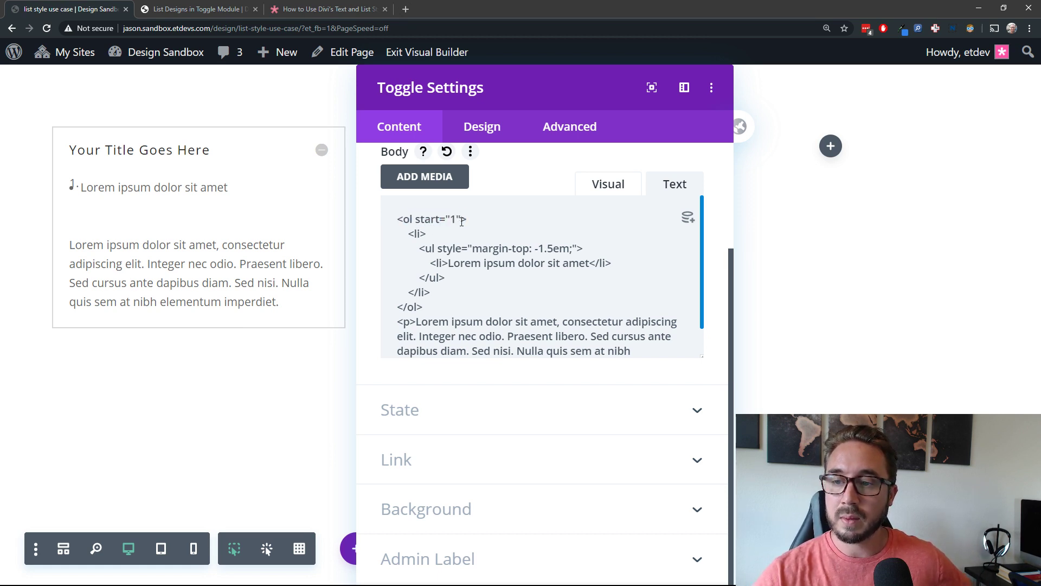
{"action": "left_click_drag", "start_coordinate": [462, 220], "coordinate": [417, 220]}
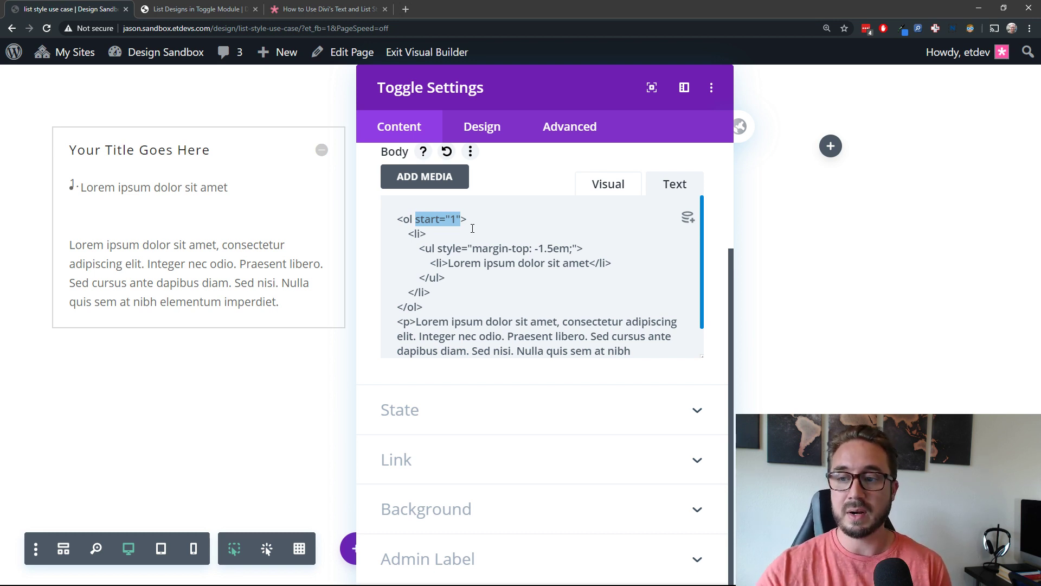
{"action": "left_click", "coordinate": [455, 224]}
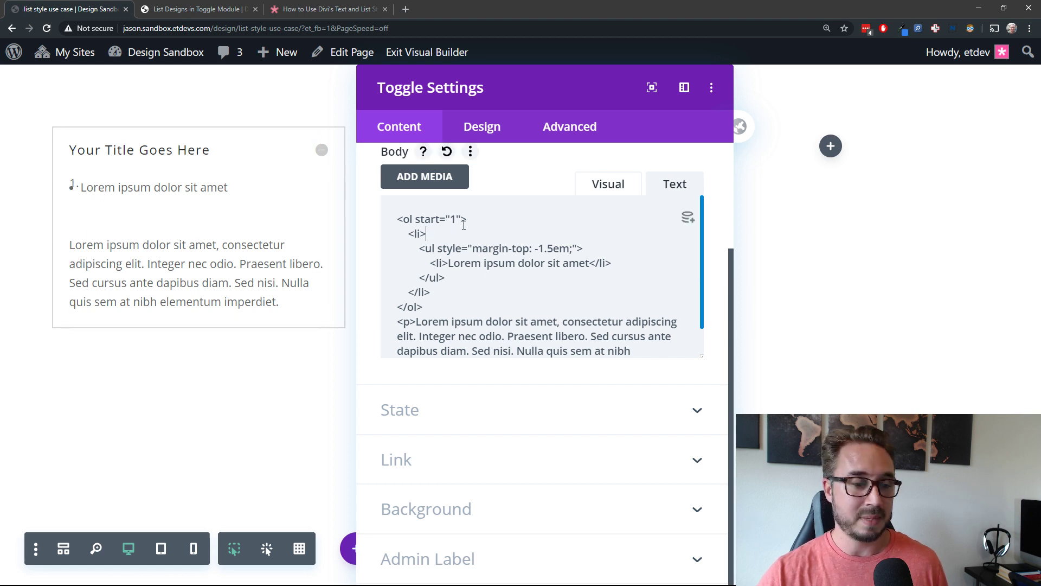
{"action": "left_click_drag", "start_coordinate": [467, 219], "coordinate": [392, 223]}
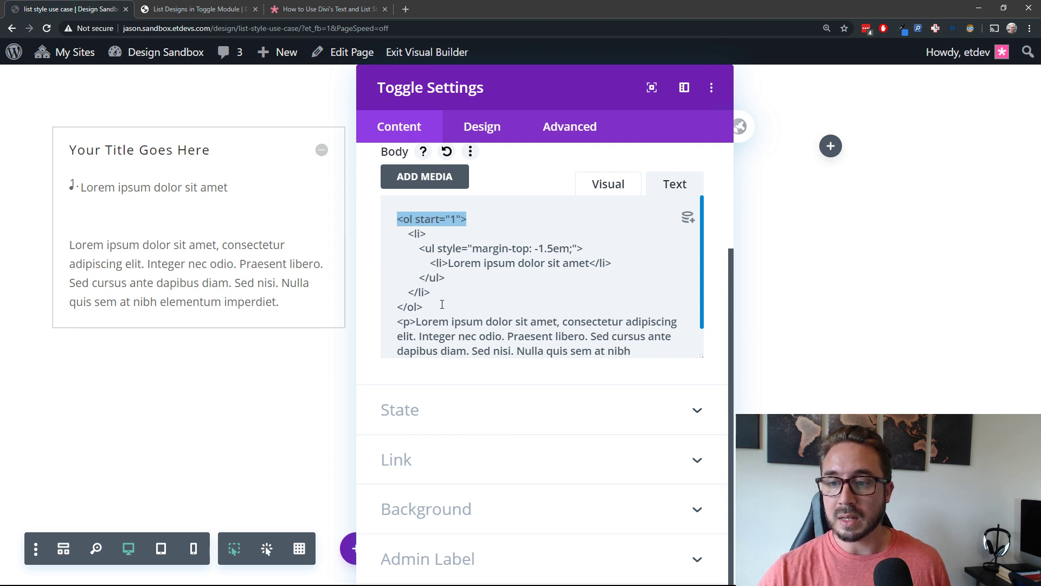
{"action": "left_click_drag", "start_coordinate": [442, 304], "coordinate": [390, 306]}
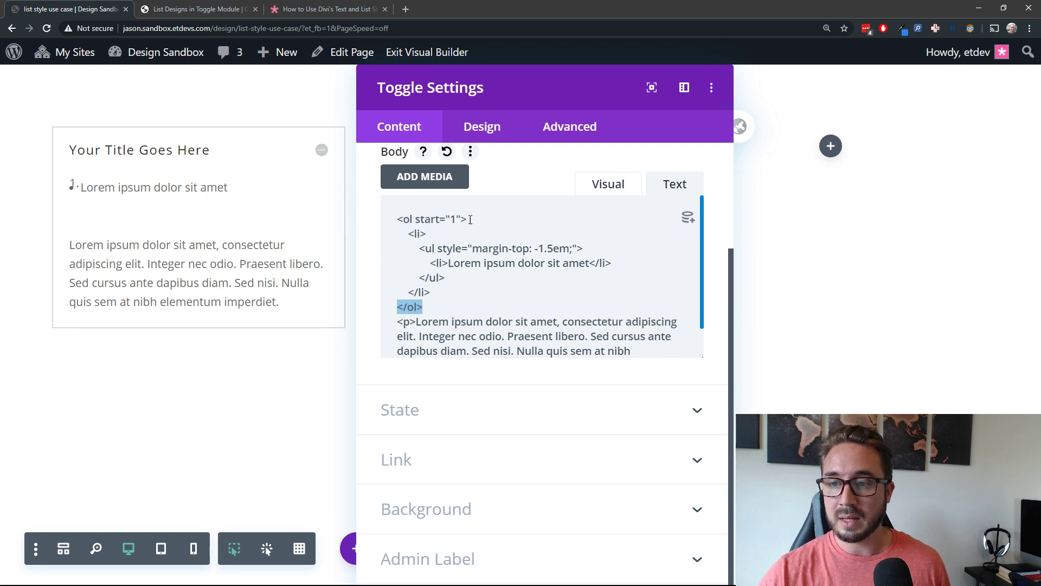
{"action": "left_click", "coordinate": [474, 220]}
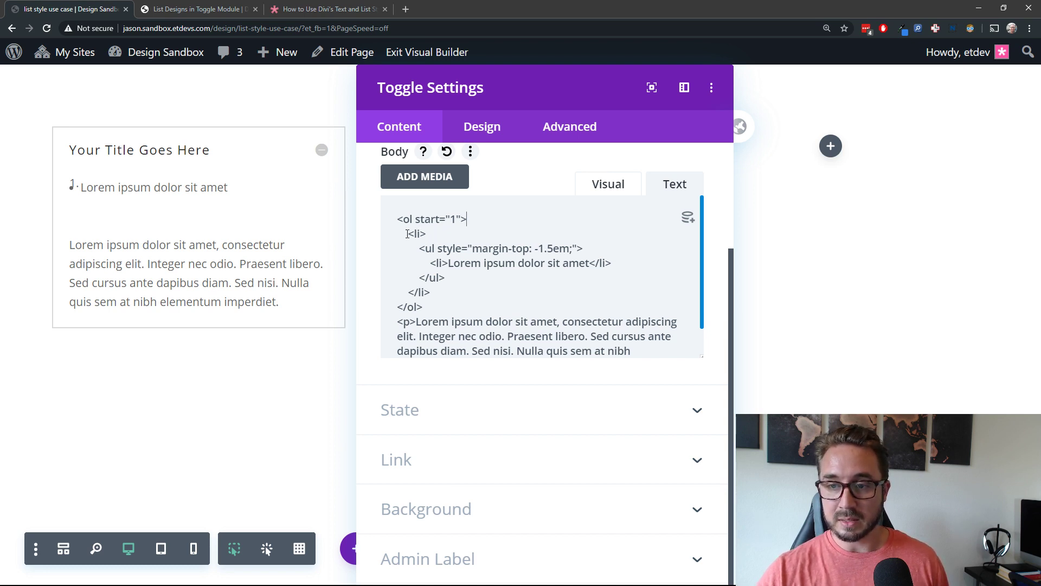
Examine the list item and the nested unordered list with its inline margin-top style in the body HTML.
{"action": "left_click_drag", "start_coordinate": [408, 233], "coordinate": [430, 236]}
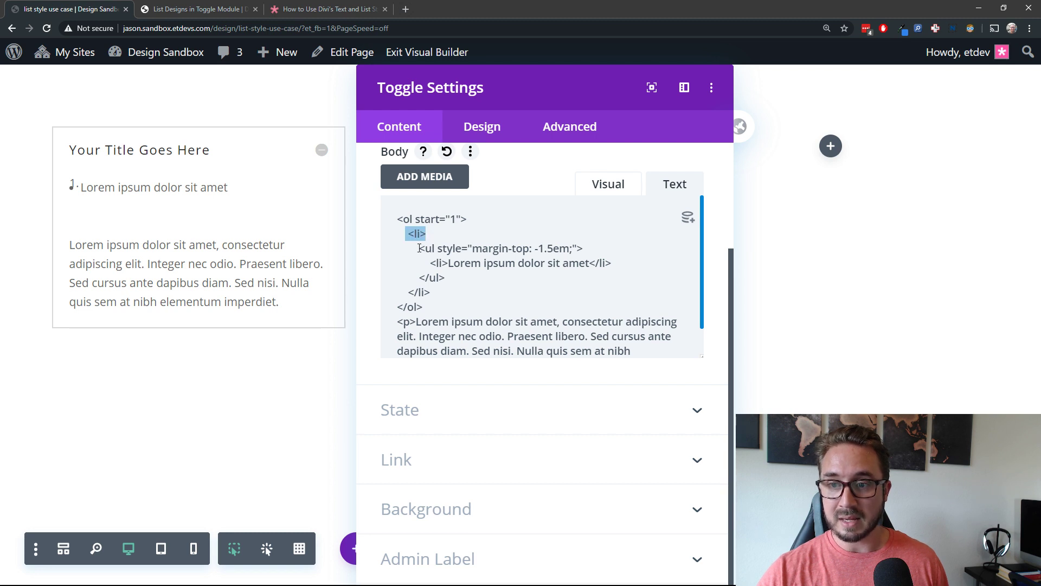
{"action": "left_click", "coordinate": [430, 248]}
{"action": "triple_click", "coordinate": [431, 248]}
{"action": "left_click", "coordinate": [435, 248]}
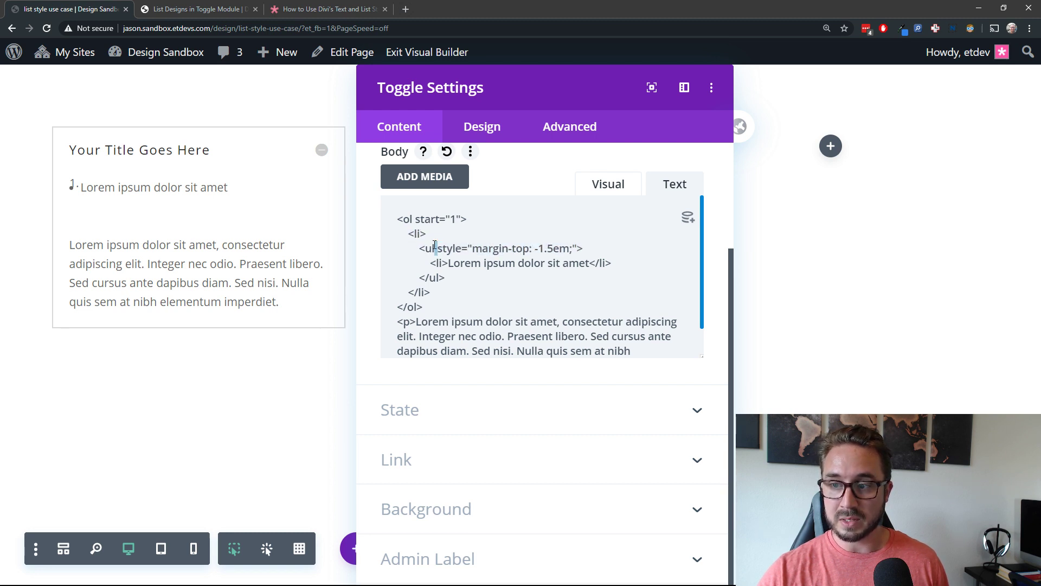
{"action": "double_click", "coordinate": [432, 248]}
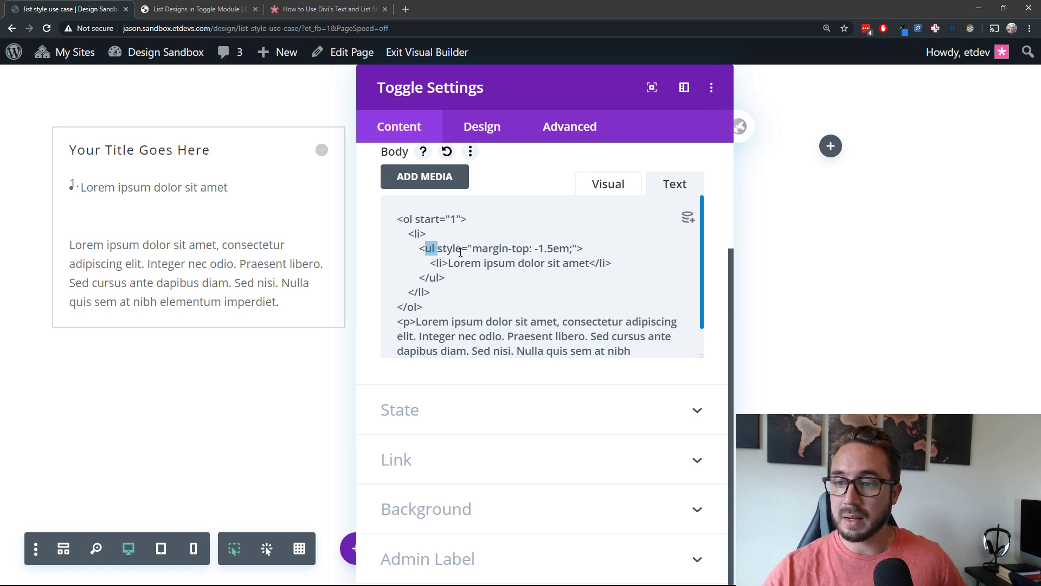
{"action": "left_click", "coordinate": [430, 246]}
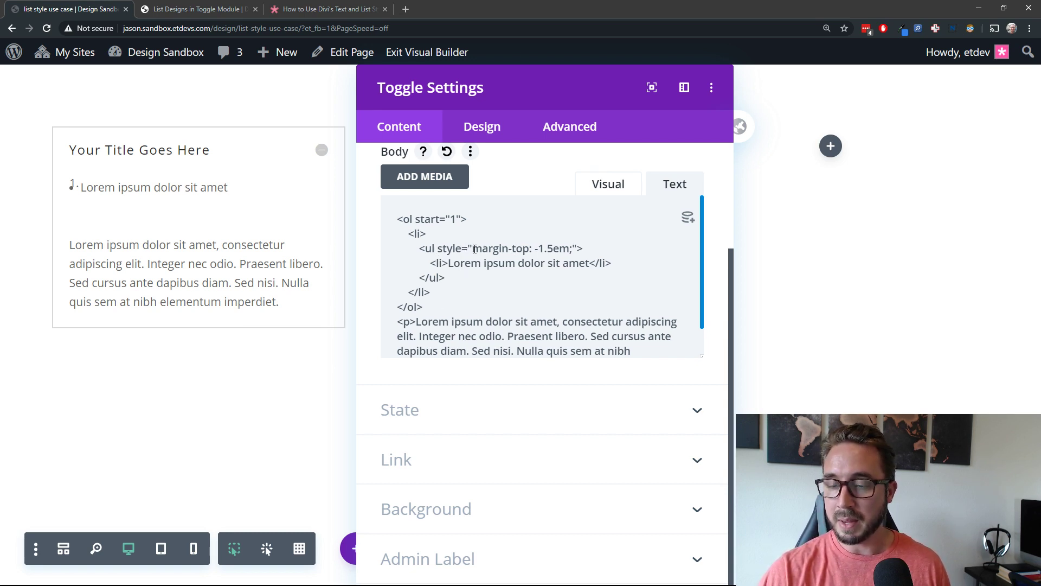
{"action": "left_click_drag", "start_coordinate": [435, 249], "coordinate": [579, 250]}
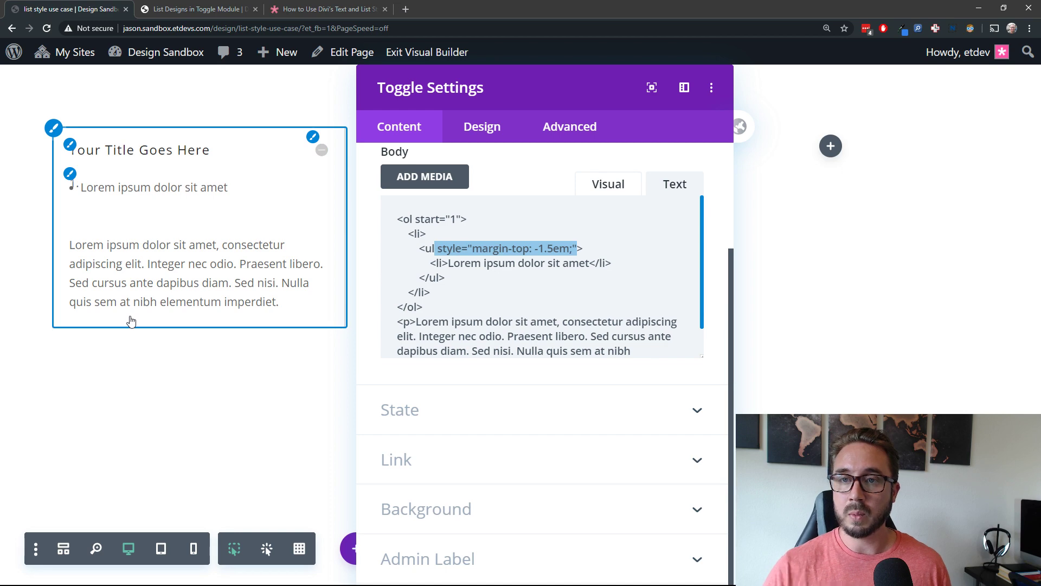
Switch to the demo page and examine how the heading text overlaps the large number in the first toggle.
{"action": "left_click", "coordinate": [179, 10]}
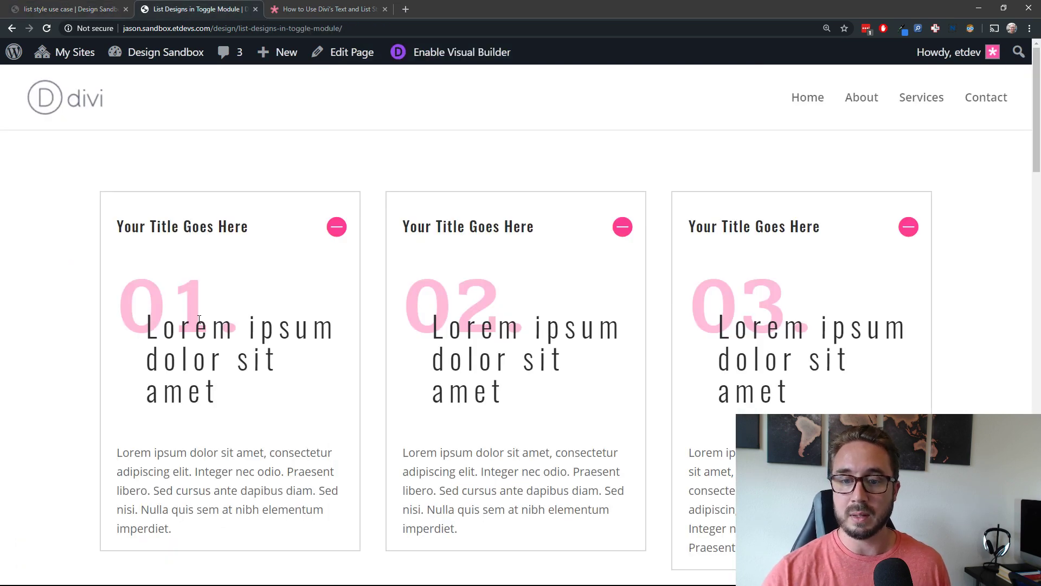
{"action": "scroll", "coordinate": [199, 319], "scroll_direction": "down", "scroll_amount": 2}
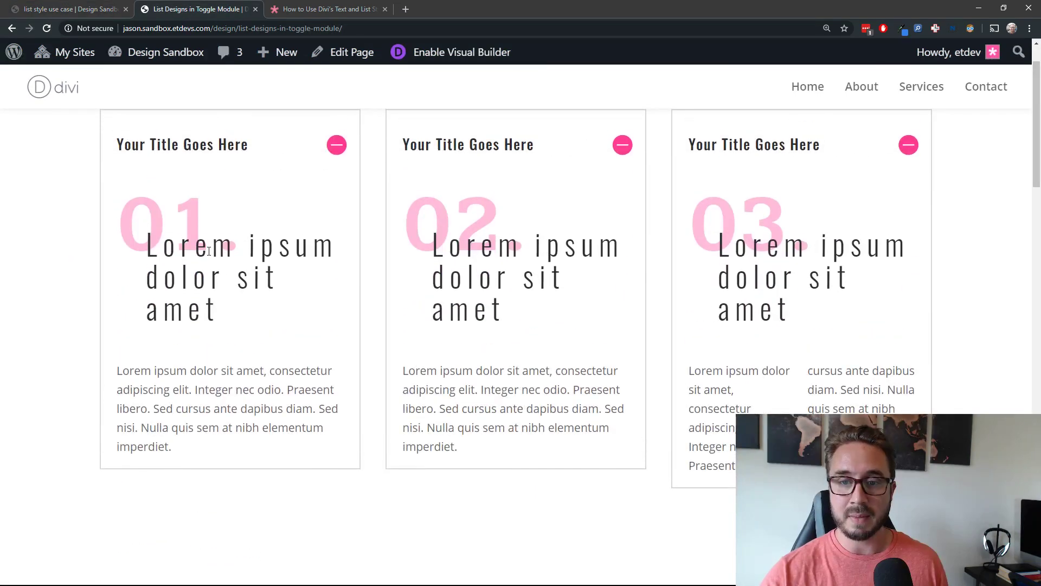
{"action": "left_click_drag", "start_coordinate": [237, 302], "coordinate": [139, 244]}
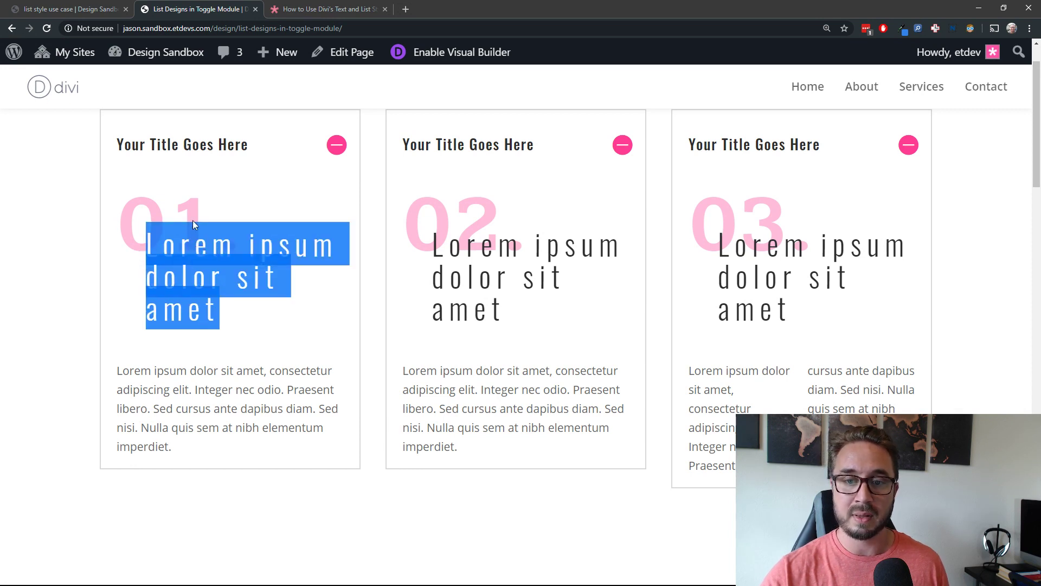
{"action": "double_click", "coordinate": [209, 220]}
{"action": "left_click", "coordinate": [128, 220]}
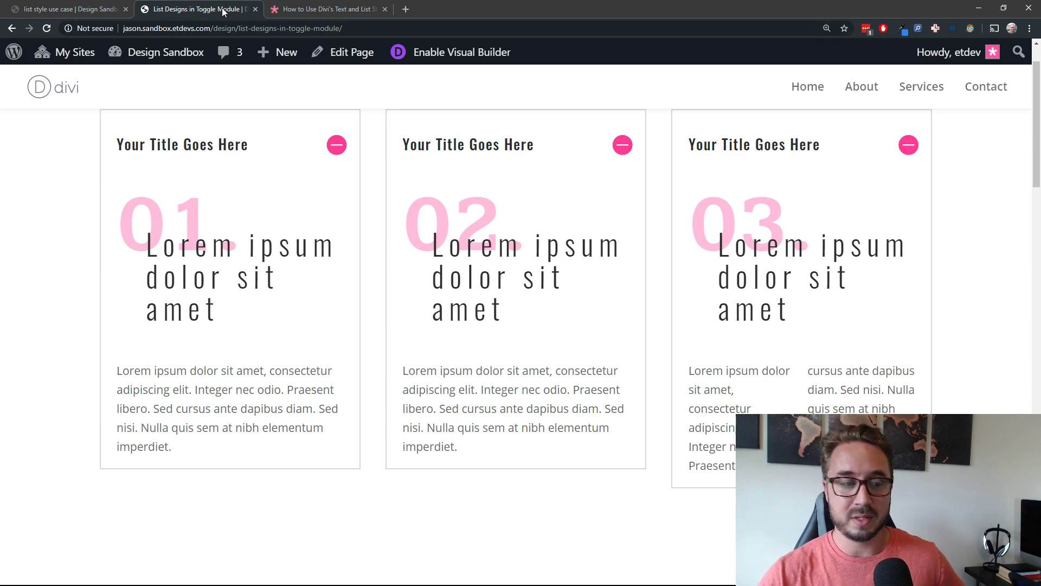
Return to the builder page and compare the ol and ul tags and the closing paragraph with the toggle preview.
{"action": "left_click", "coordinate": [104, 10]}
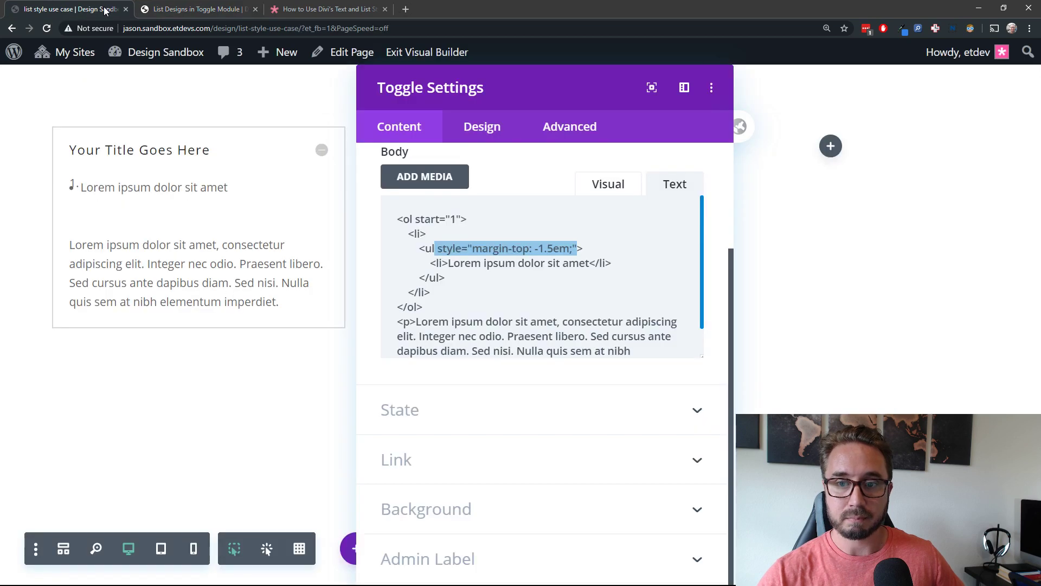
{"action": "left_click", "coordinate": [491, 263]}
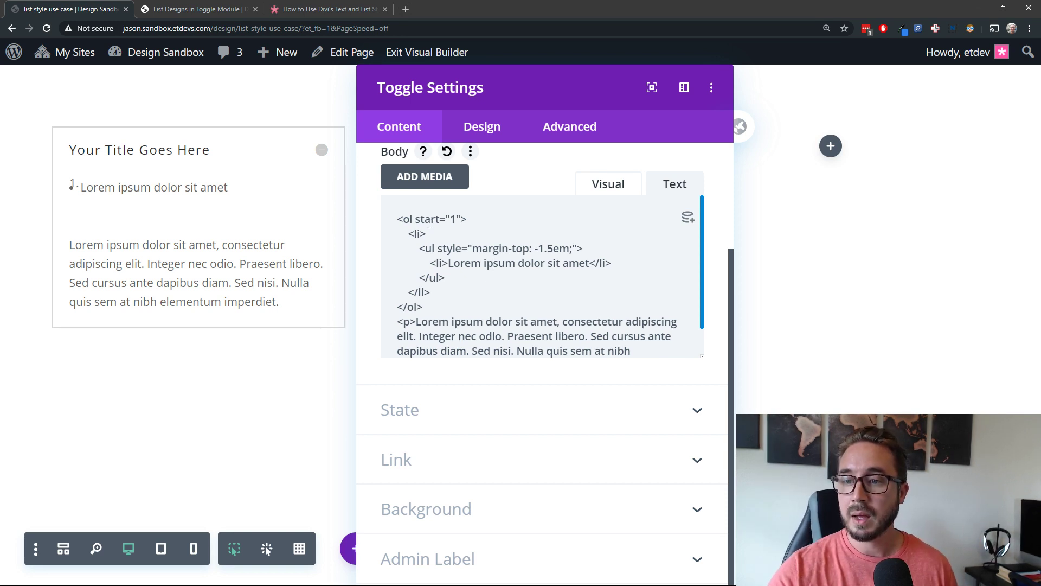
{"action": "left_click_drag", "start_coordinate": [403, 219], "coordinate": [413, 220]}
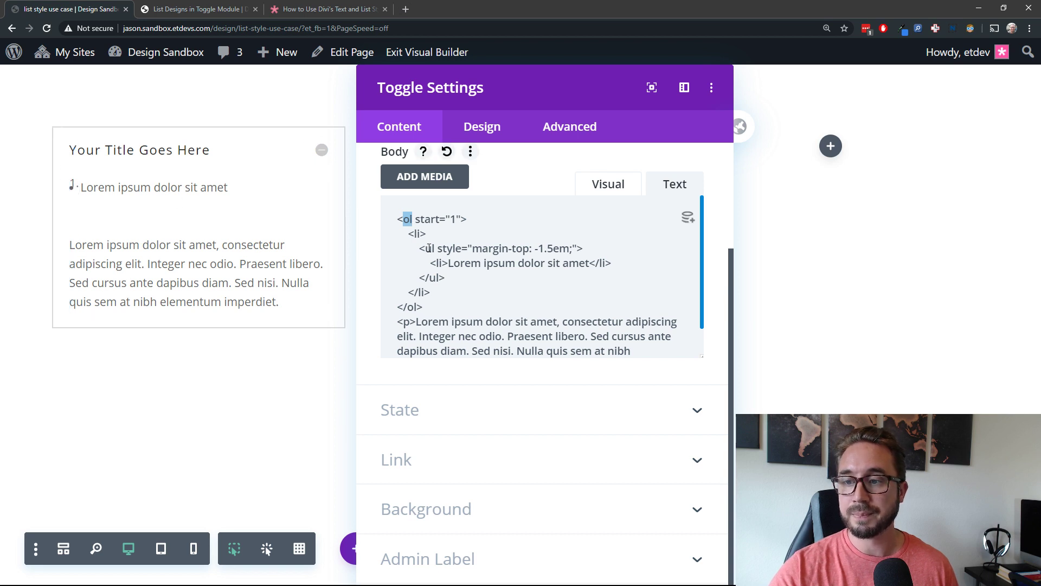
{"action": "left_click_drag", "start_coordinate": [425, 248], "coordinate": [435, 249]}
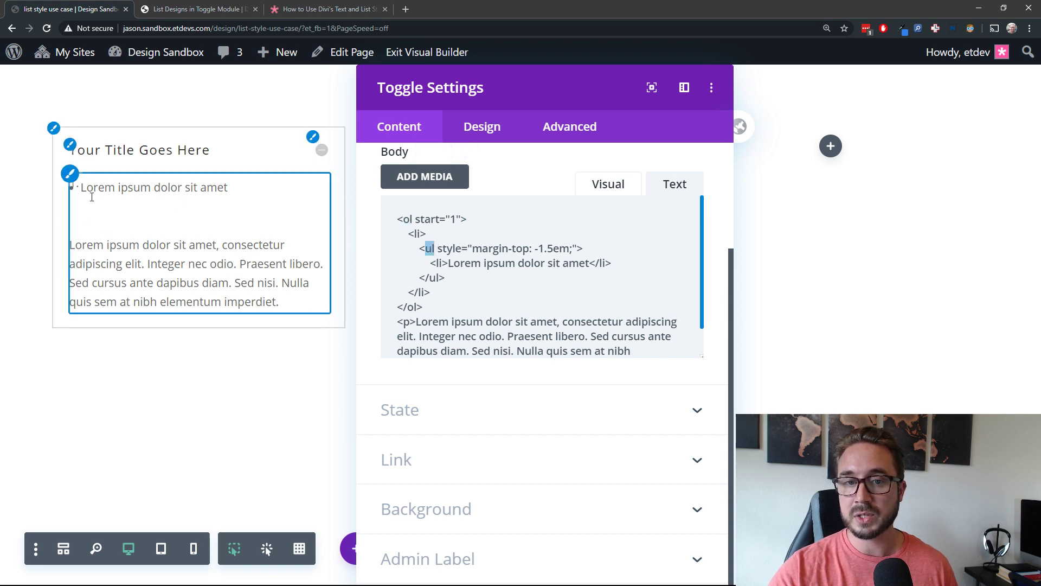
{"action": "left_click", "coordinate": [240, 189]}
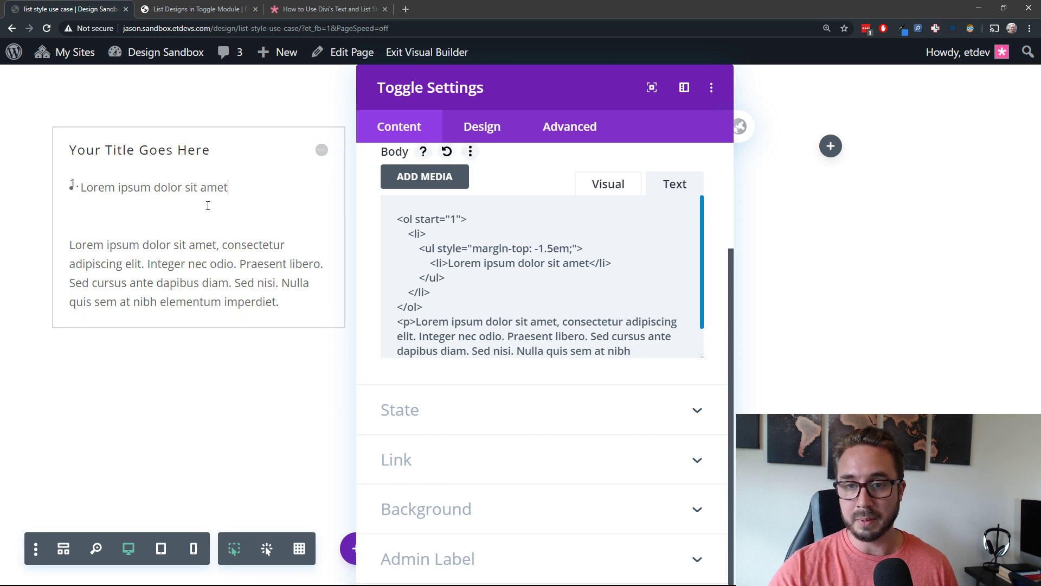
{"action": "scroll", "coordinate": [455, 282], "scroll_direction": "down", "scroll_amount": 2}
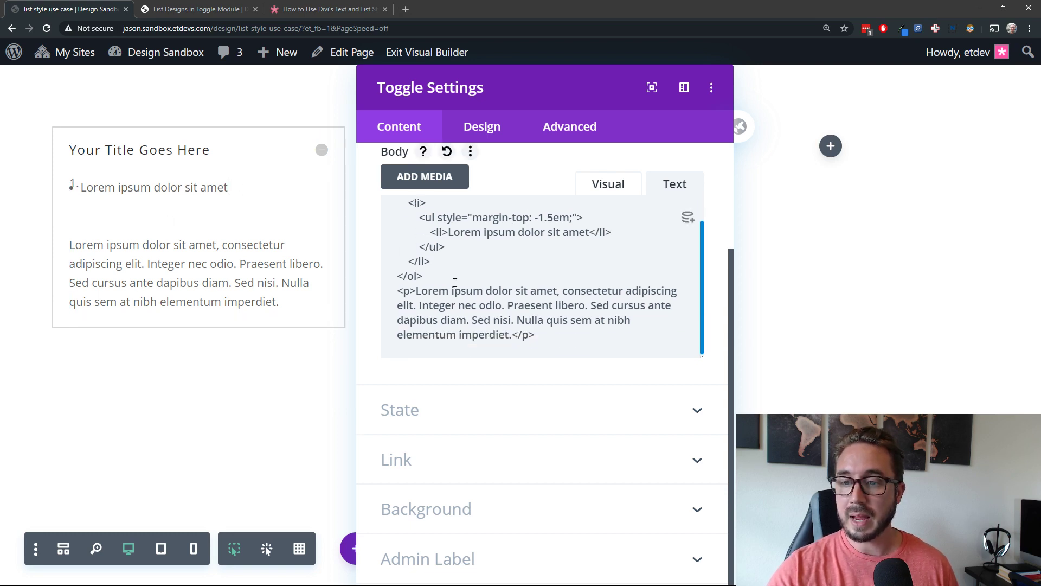
Examine the closing paragraph's opening tag and its place below the ordered list in the body HTML.
{"action": "left_click_drag", "start_coordinate": [411, 293], "coordinate": [398, 293]}
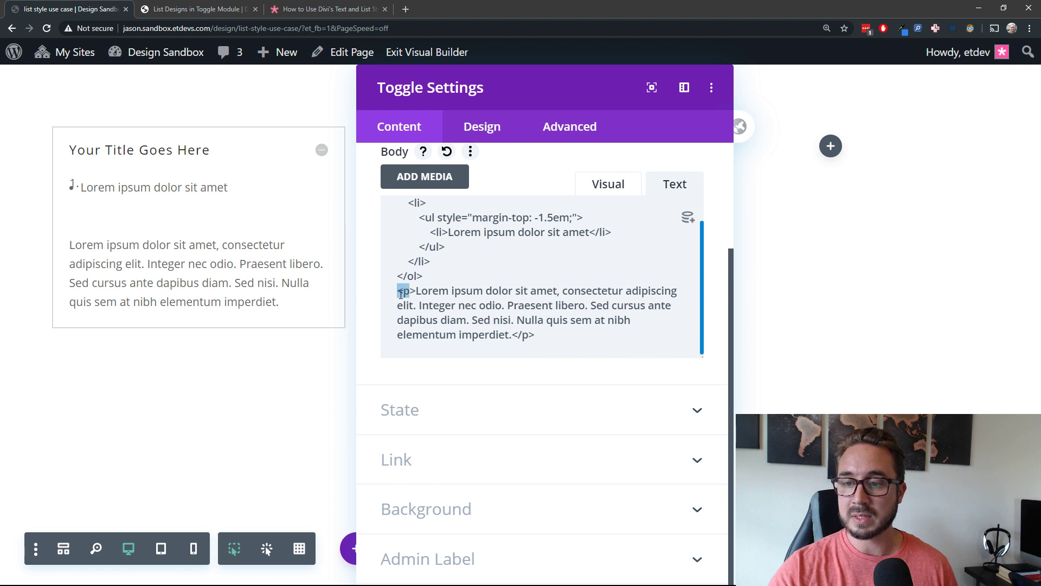
{"action": "left_click", "coordinate": [412, 305]}
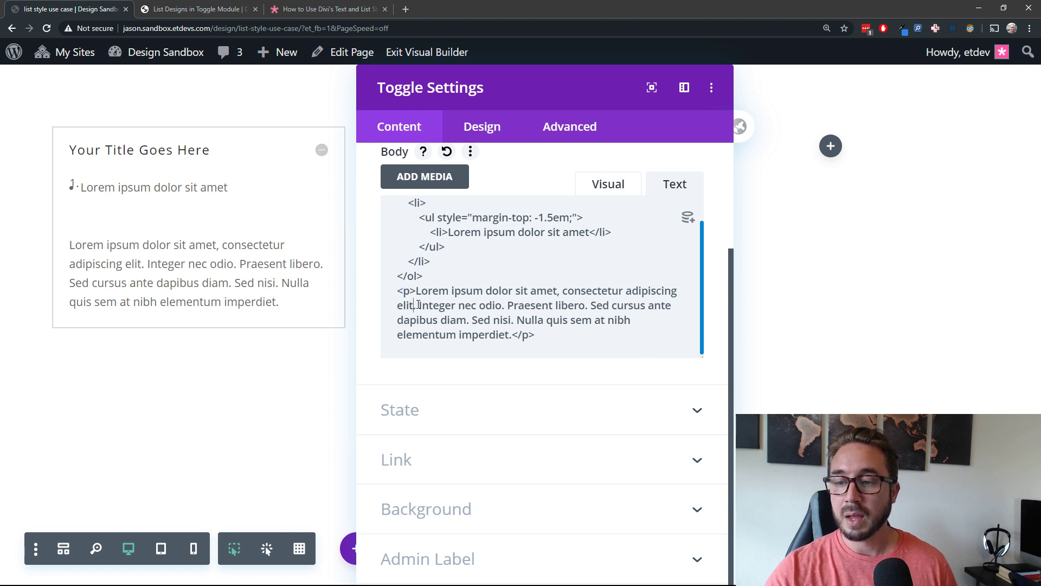
{"action": "scroll", "coordinate": [415, 305], "scroll_direction": "up", "scroll_amount": 2}
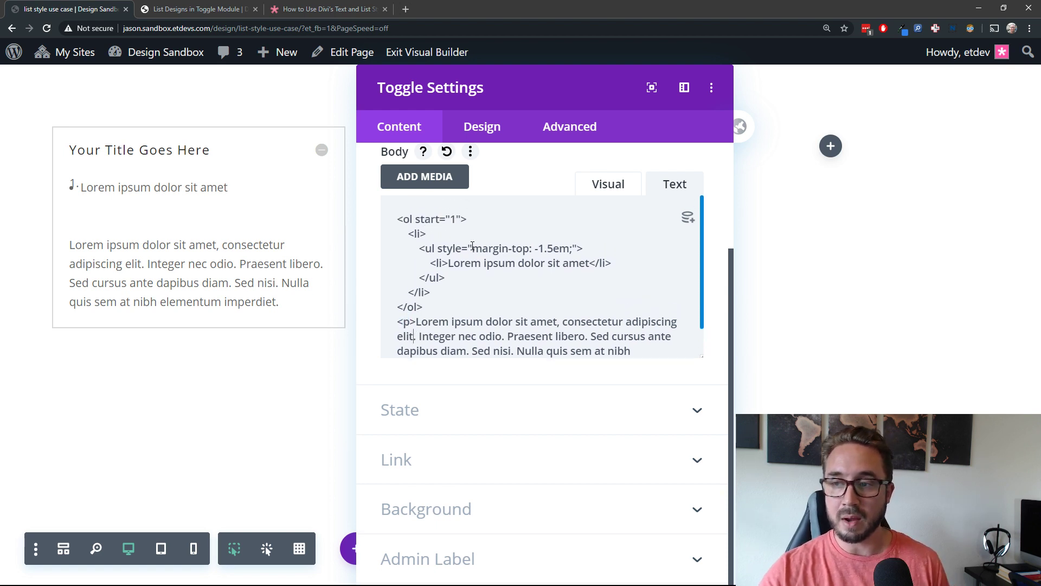
{"action": "scroll", "coordinate": [418, 305], "scroll_direction": "up", "scroll_amount": 2}
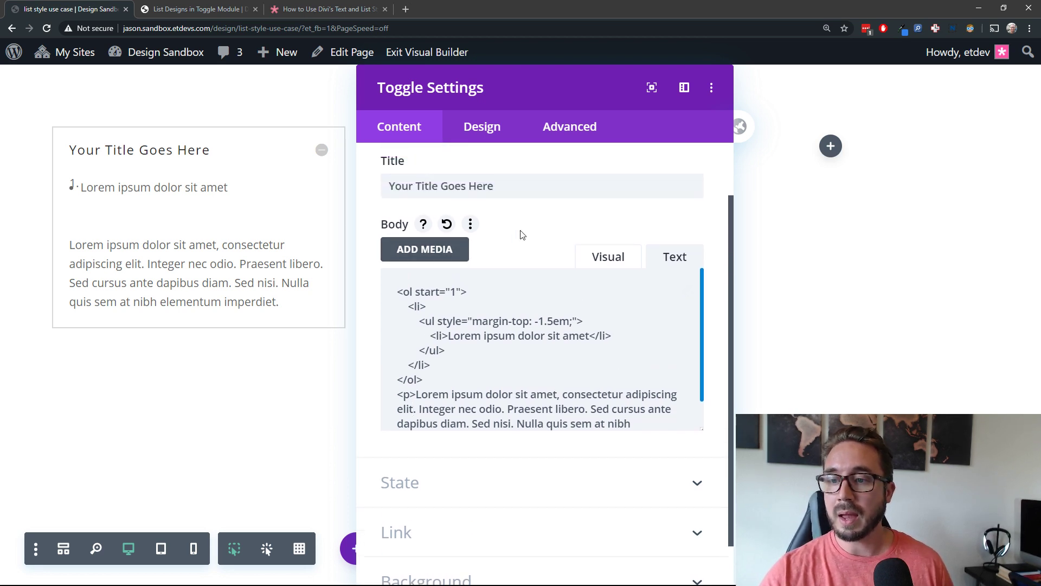
Open the toggle's body text design options and examine the unordered list, ordered list and blockquote settings.
{"action": "left_click", "coordinate": [491, 134]}
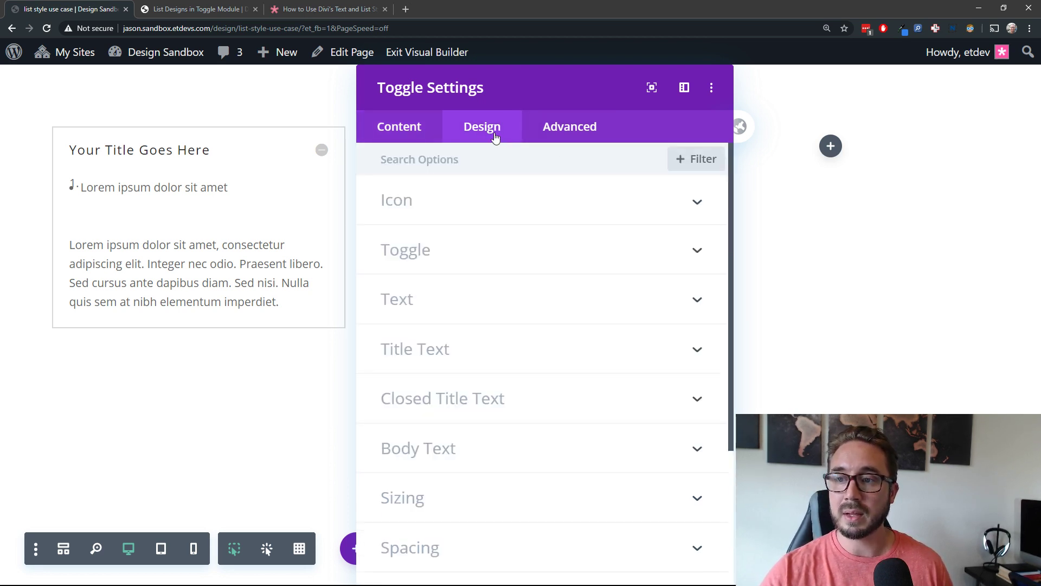
{"action": "left_click", "coordinate": [483, 299]}
{"action": "scroll", "coordinate": [501, 287], "scroll_direction": "down", "scroll_amount": 2}
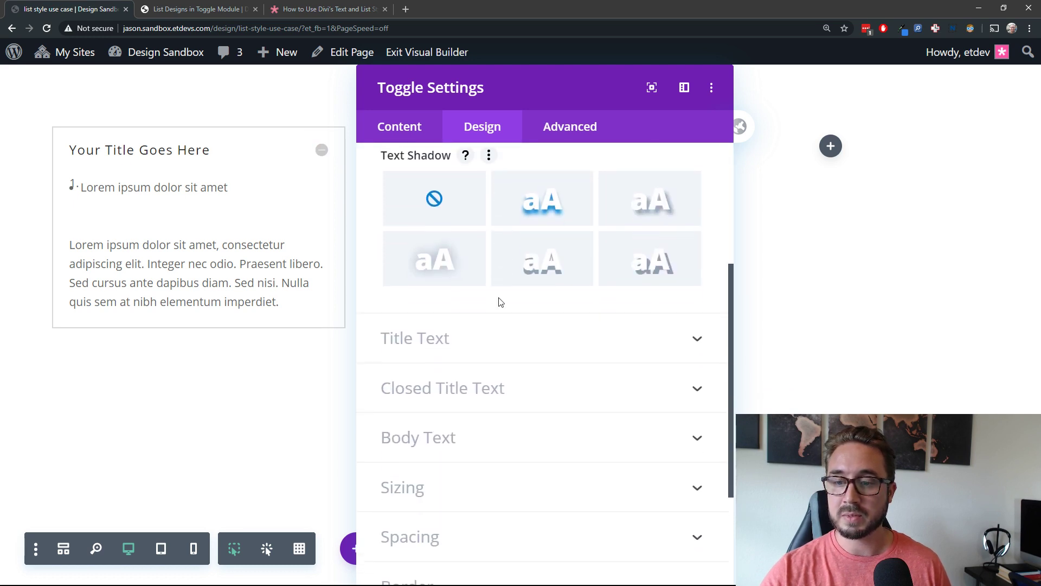
{"action": "left_click", "coordinate": [477, 435]}
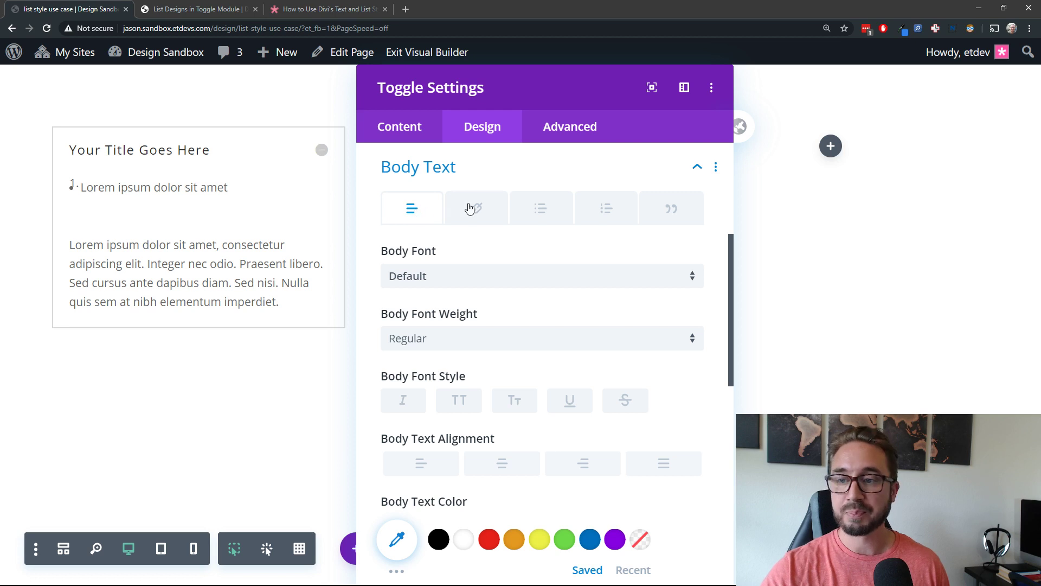
{"action": "left_click", "coordinate": [556, 217]}
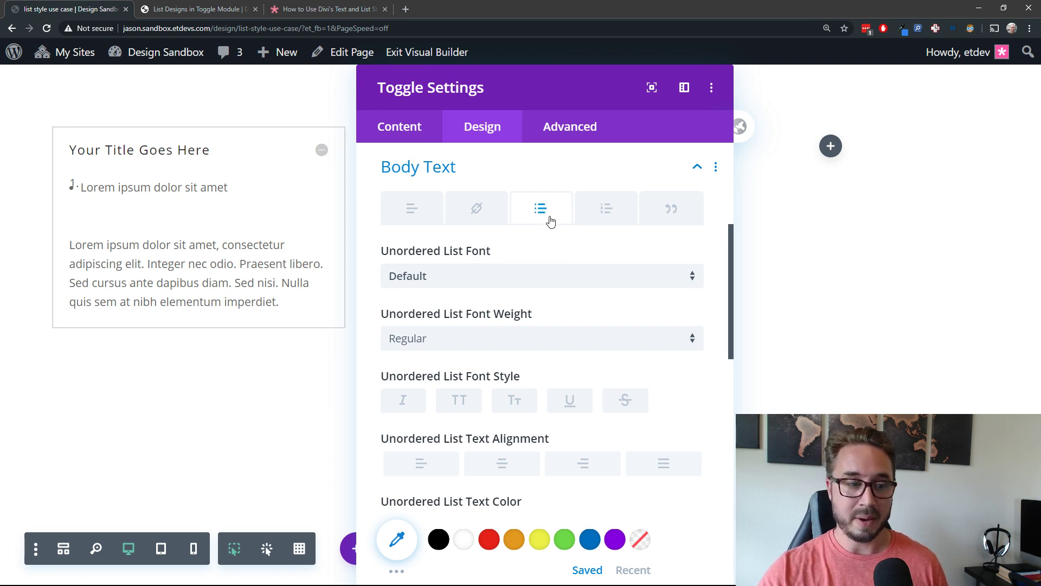
{"action": "left_click", "coordinate": [600, 217]}
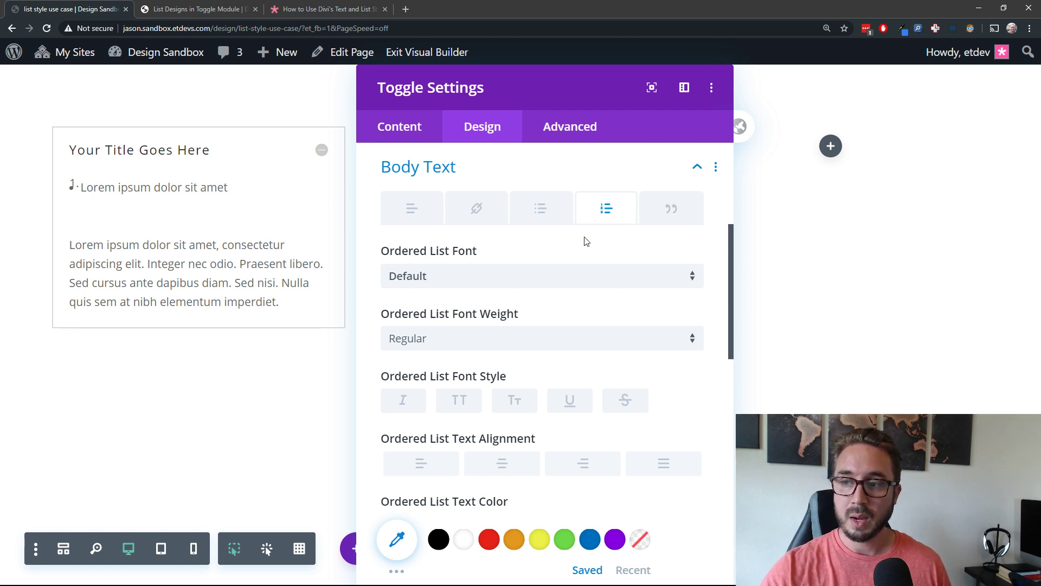
{"action": "left_click", "coordinate": [675, 211]}
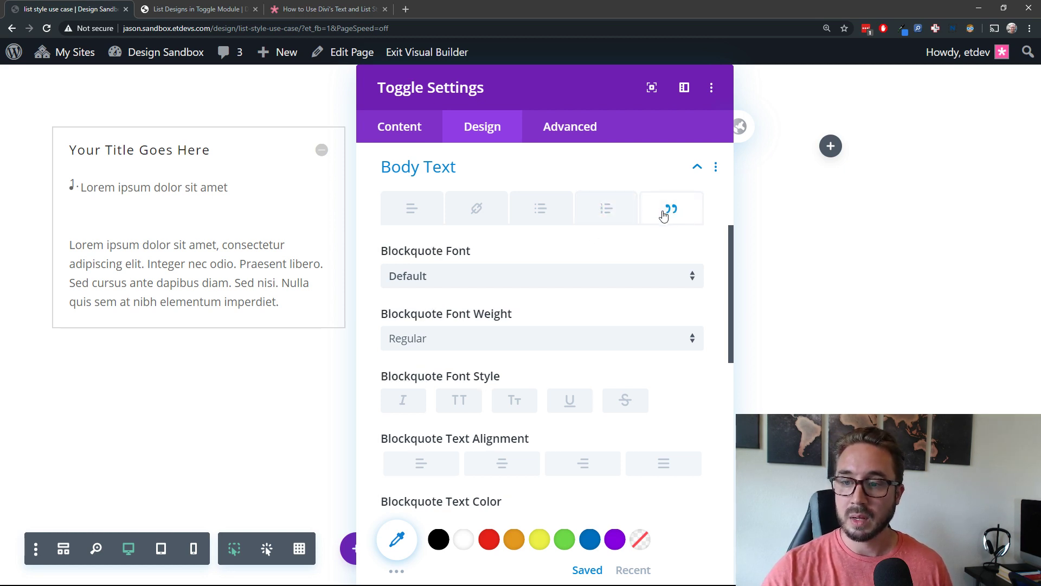
{"action": "left_click", "coordinate": [607, 222]}
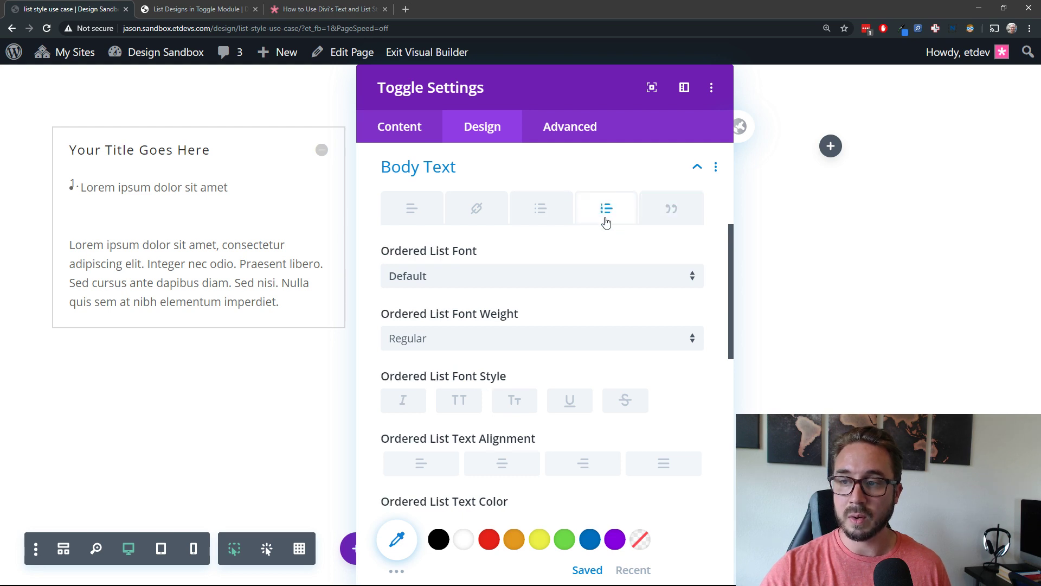
Compare the body text styling options for links, ordered lists, unordered lists and regular paragraph text.
{"action": "left_click", "coordinate": [477, 217]}
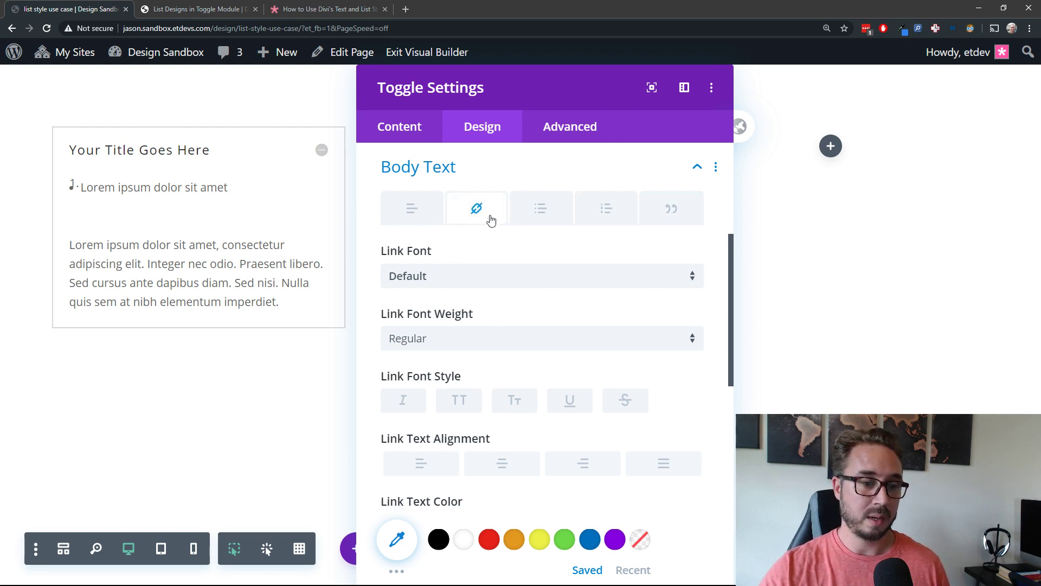
{"action": "left_click", "coordinate": [607, 219]}
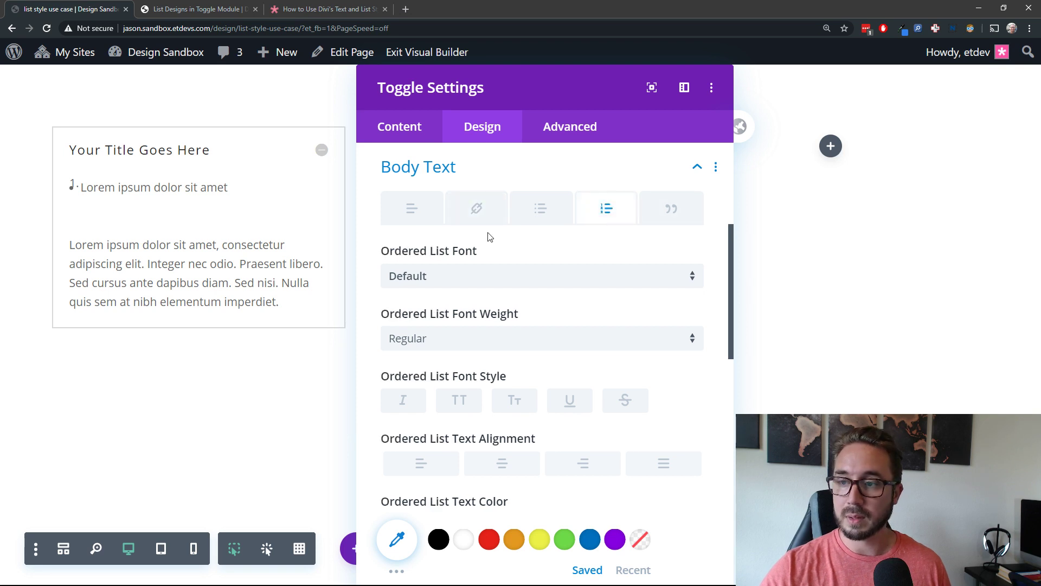
{"action": "left_click", "coordinate": [428, 217]}
{"action": "left_click", "coordinate": [540, 220]}
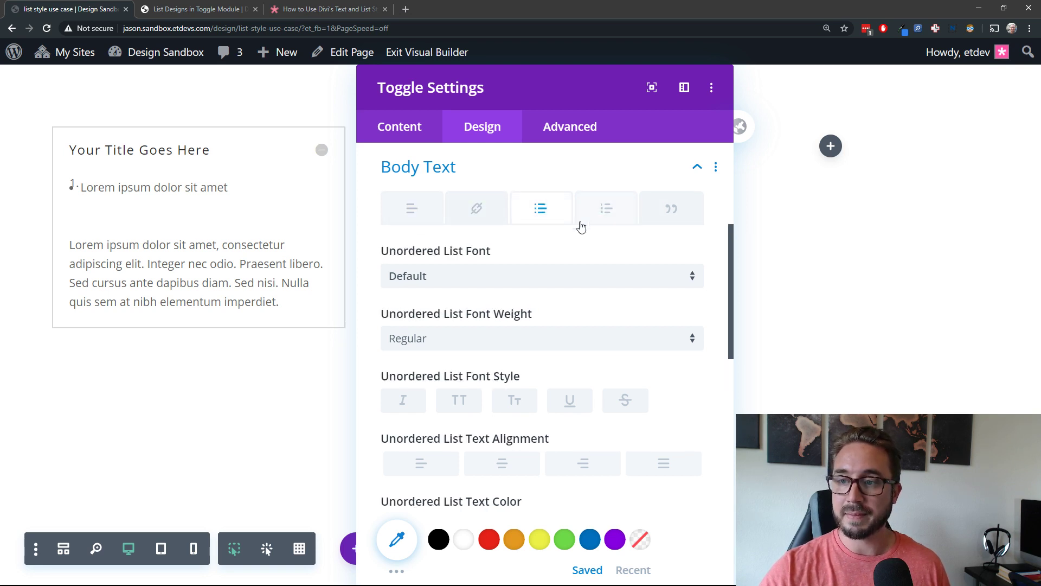
{"action": "left_click", "coordinate": [603, 211]}
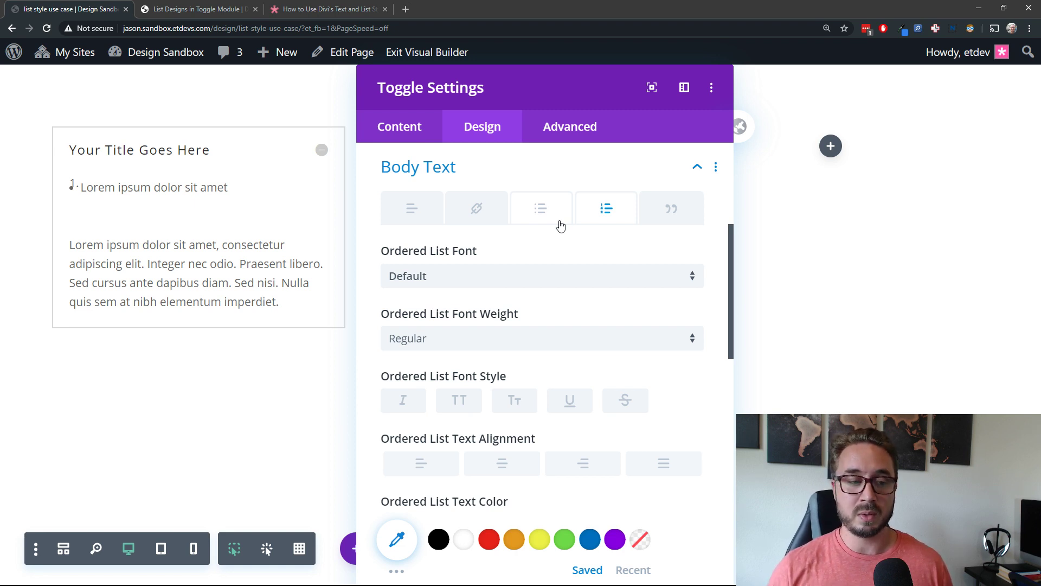
{"action": "scroll", "coordinate": [551, 258], "scroll_direction": "down", "scroll_amount": 3}
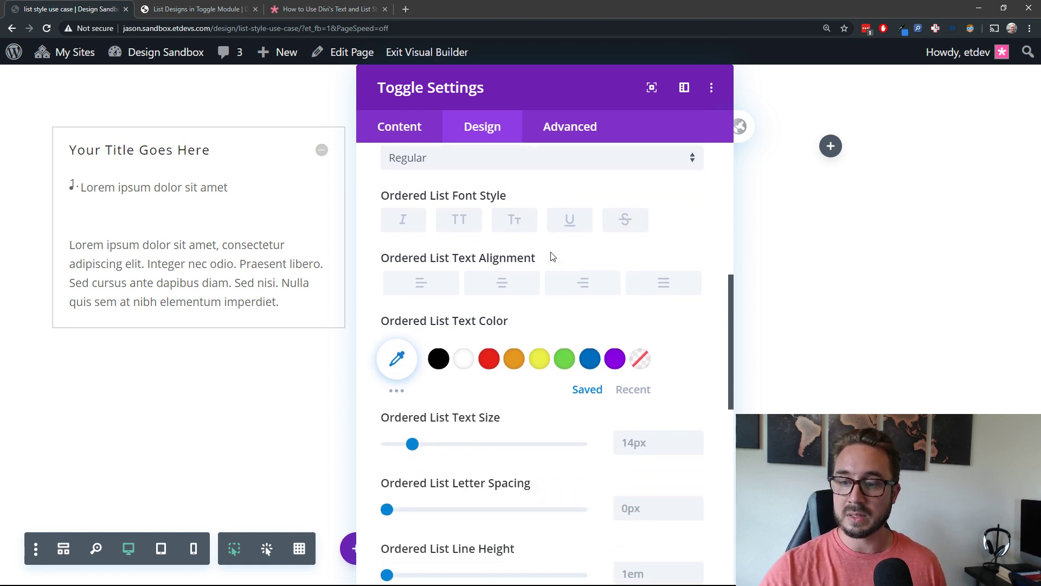
{"action": "scroll", "coordinate": [539, 381], "scroll_direction": "up", "scroll_amount": 3}
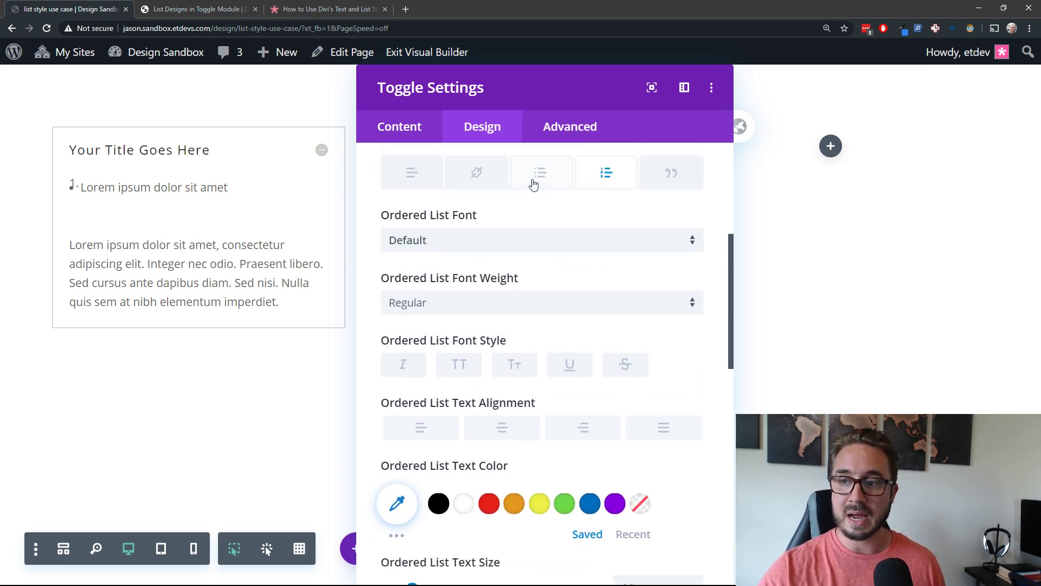
{"action": "left_click", "coordinate": [534, 179]}
{"action": "left_click", "coordinate": [425, 183]}
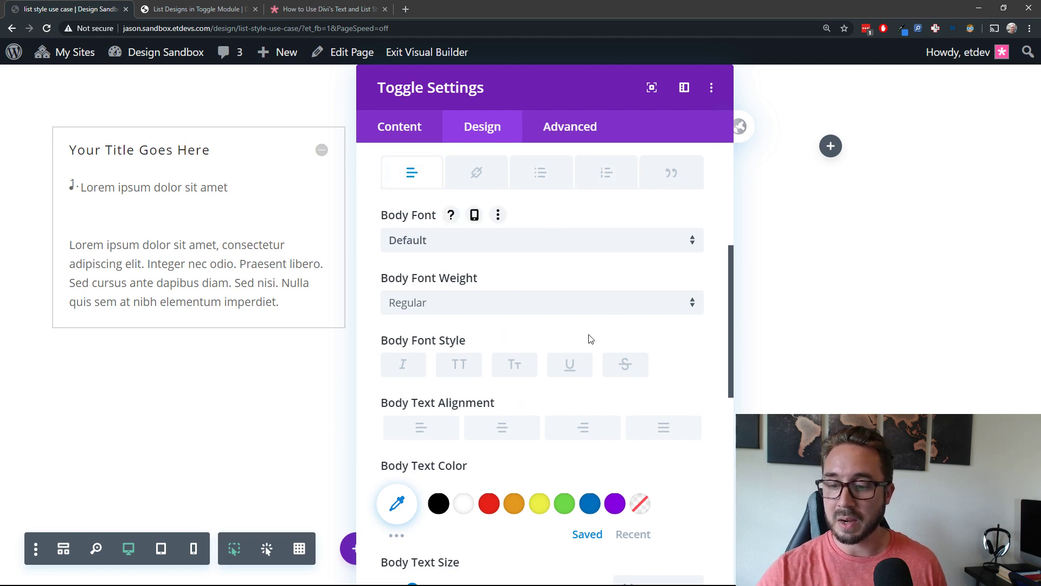
{"action": "scroll", "coordinate": [593, 336], "scroll_direction": "down", "scroll_amount": 2}
{"action": "scroll", "coordinate": [593, 336], "scroll_direction": "up", "scroll_amount": 2}
Reopen the toggle's text content and reread the nested list and paragraph HTML in the body.
{"action": "left_click", "coordinate": [407, 127]}
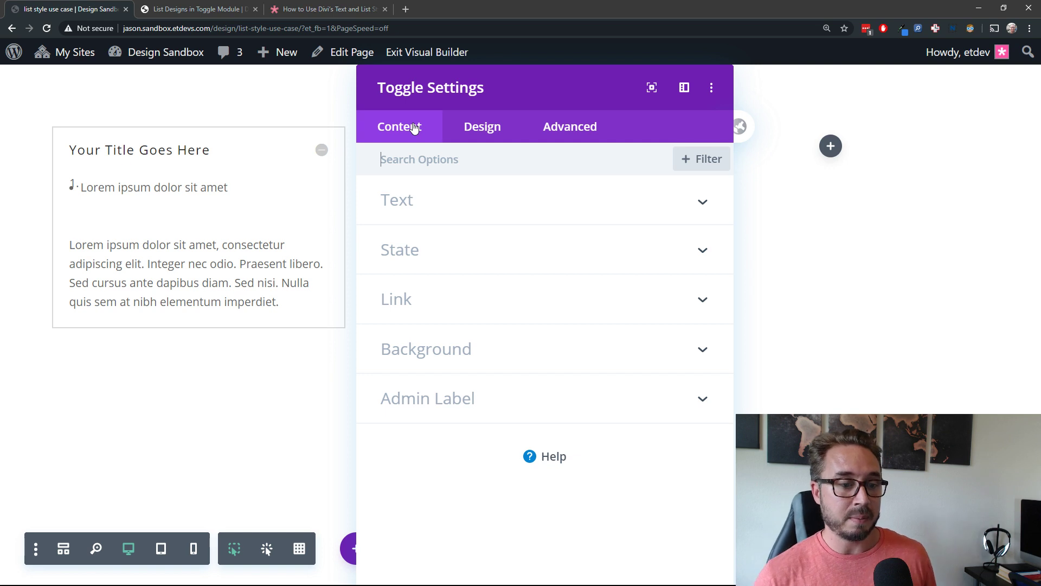
{"action": "left_click", "coordinate": [478, 202]}
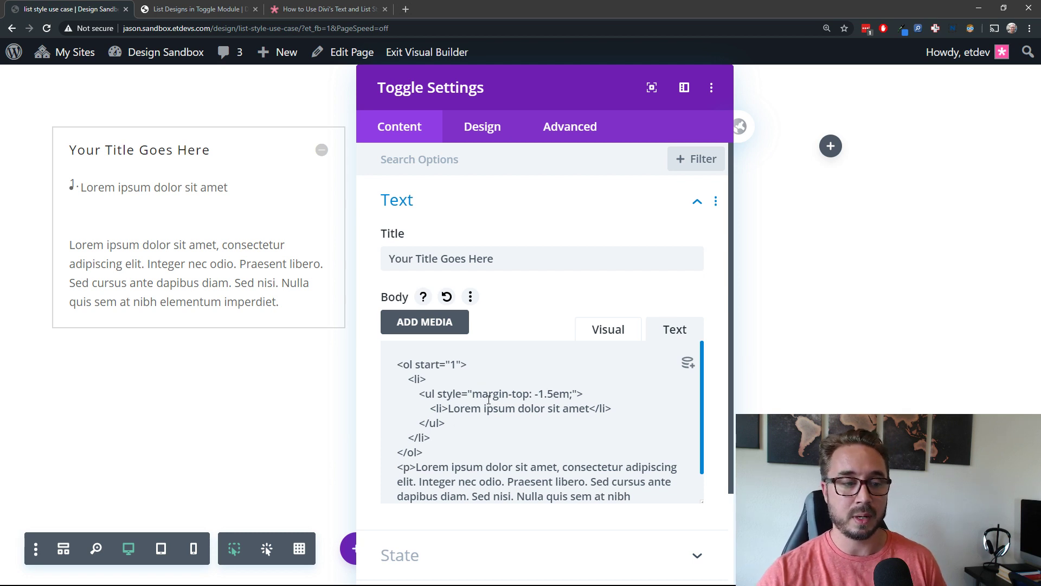
{"action": "scroll", "coordinate": [443, 361], "scroll_direction": "down", "scroll_amount": 1}
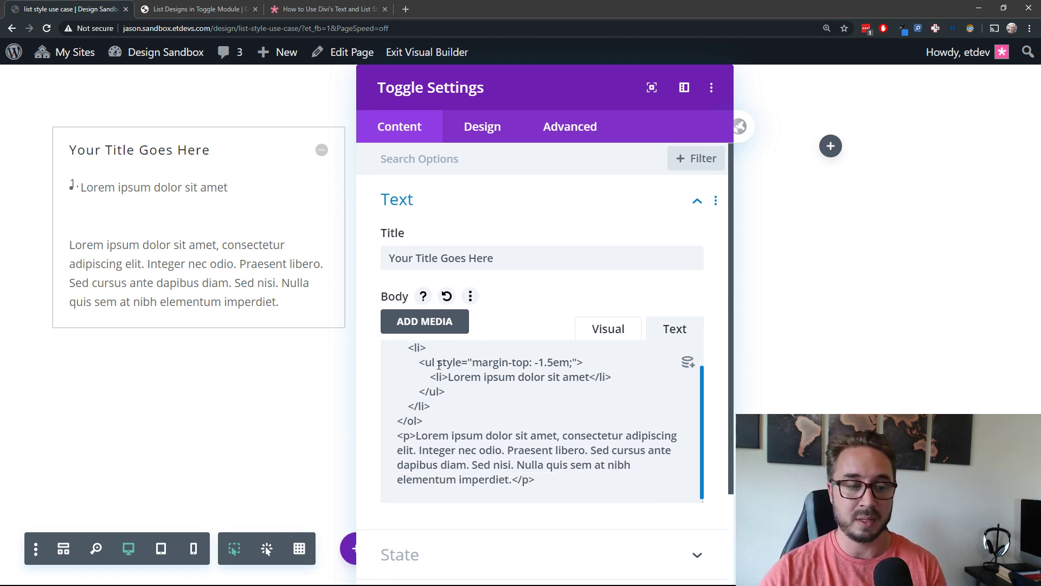
{"action": "scroll", "coordinate": [439, 363], "scroll_direction": "up", "scroll_amount": 1}
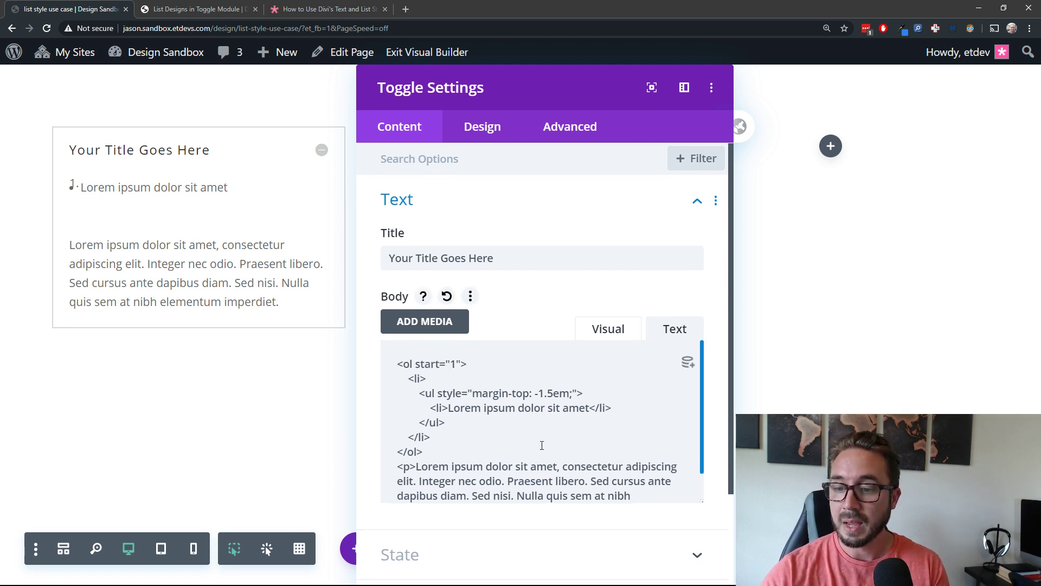
{"action": "scroll", "coordinate": [491, 415], "scroll_direction": "down", "scroll_amount": 1}
{"action": "scroll", "coordinate": [491, 416], "scroll_direction": "up", "scroll_amount": 1}
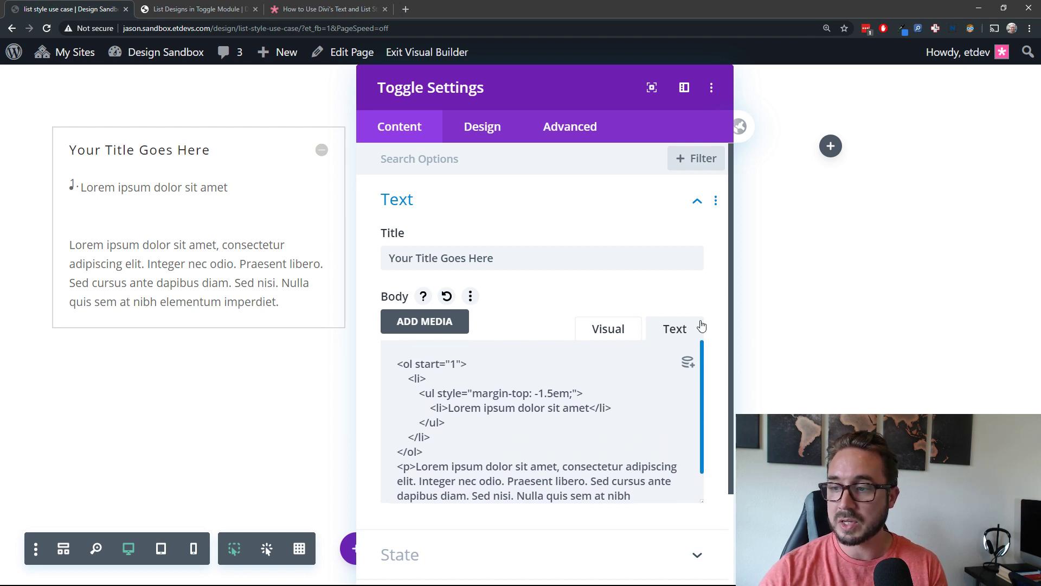
Set the toggle's icon color to #ff3d97 in its design settings.
{"action": "left_click", "coordinate": [492, 136]}
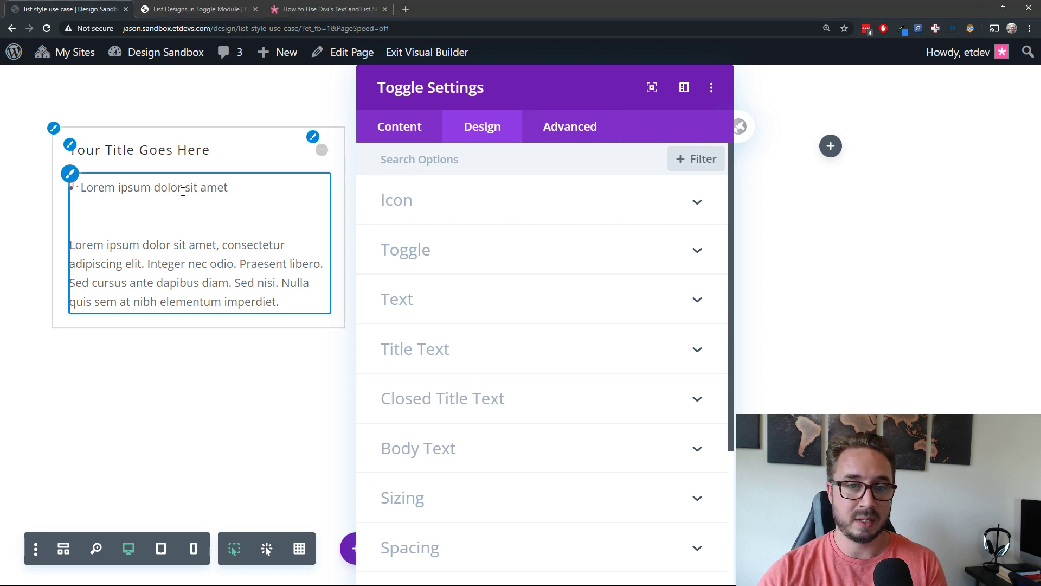
{"action": "left_click", "coordinate": [477, 212]}
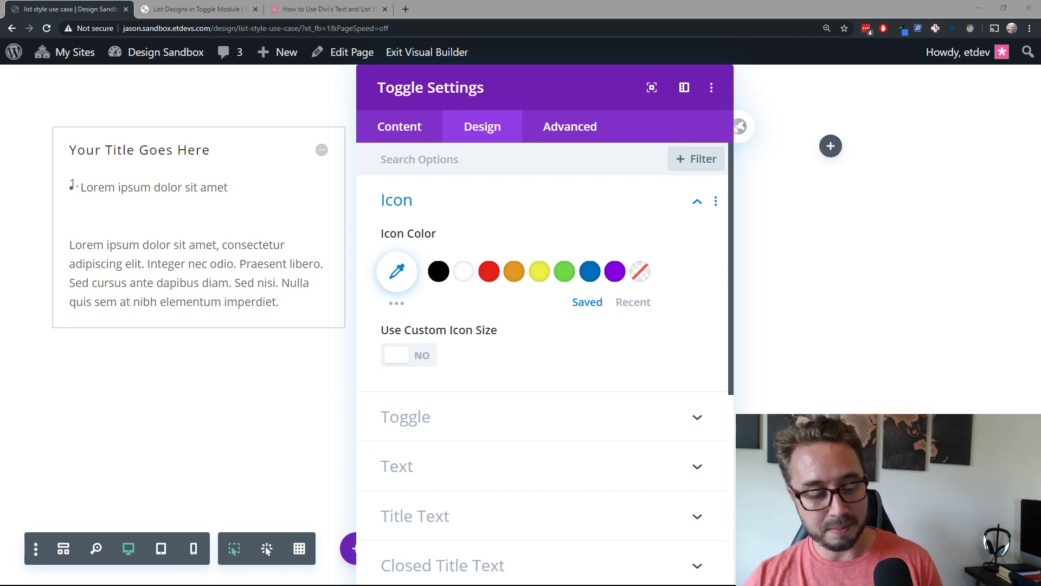
{"action": "left_click", "coordinate": [391, 278]}
{"action": "left_click", "coordinate": [391, 277]}
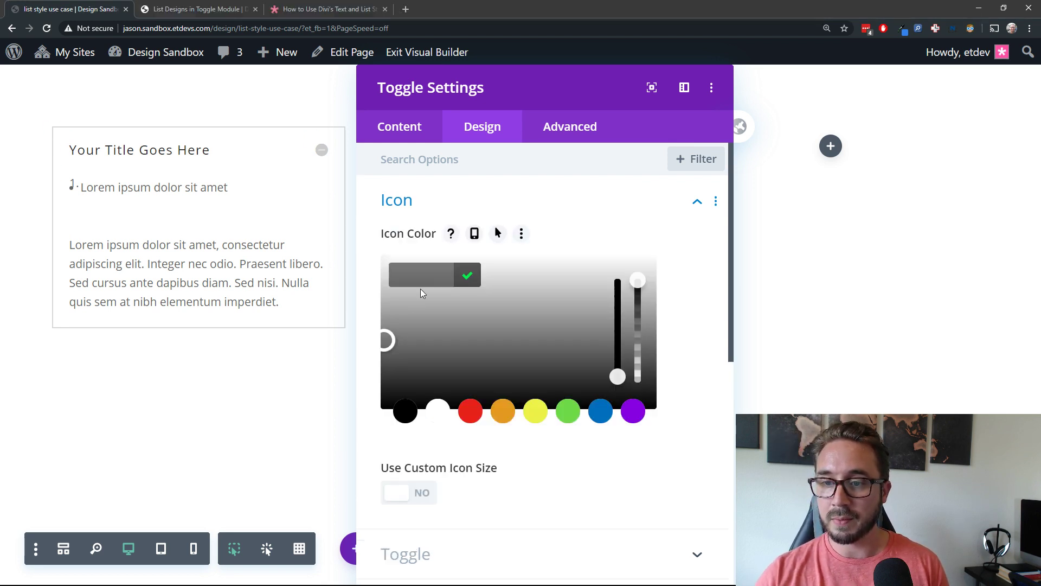
{"action": "left_click", "coordinate": [421, 276]}
{"action": "type", "text": "#ff3d97"}
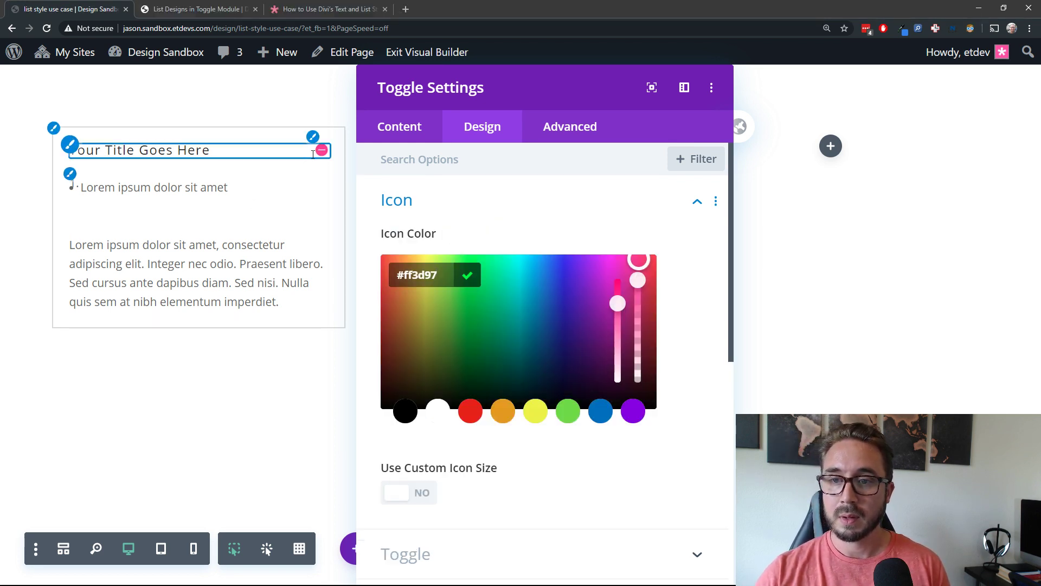
{"action": "left_click", "coordinate": [599, 219]}
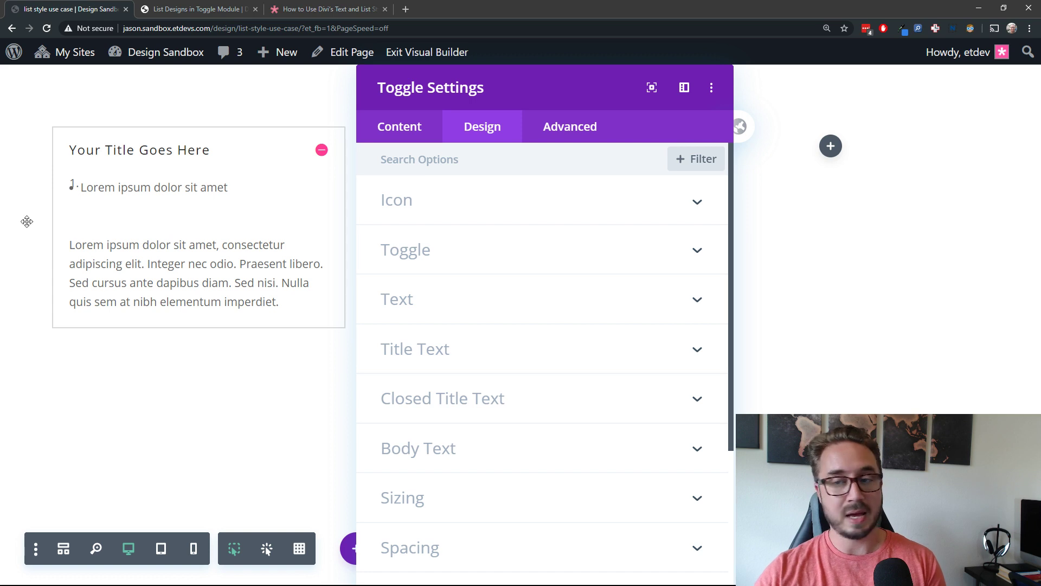
Enable the custom icon size for the toggle and set the icon font size to 26px.
{"action": "left_click", "coordinate": [546, 206]}
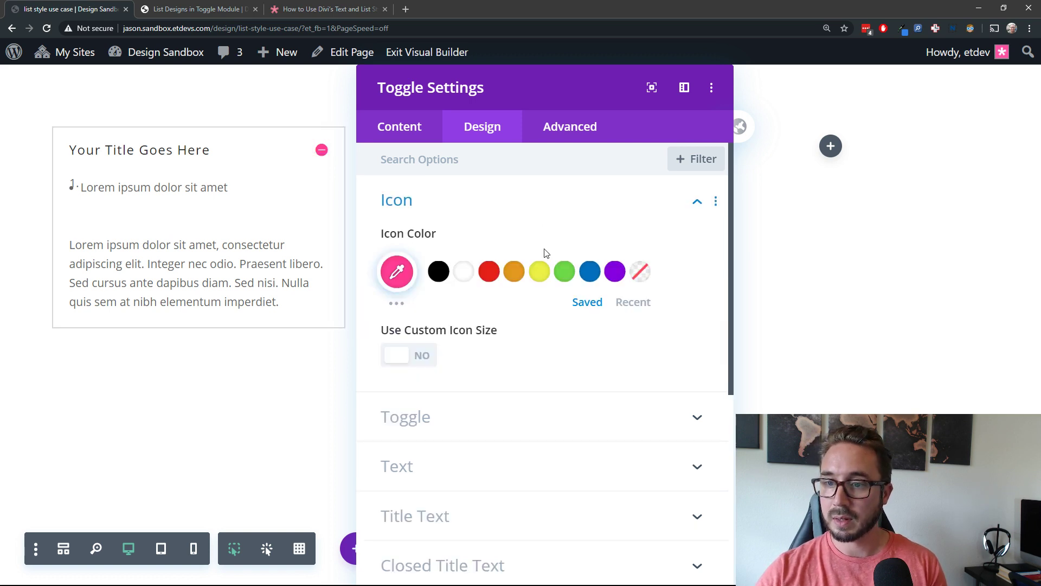
{"action": "left_click", "coordinate": [423, 358]}
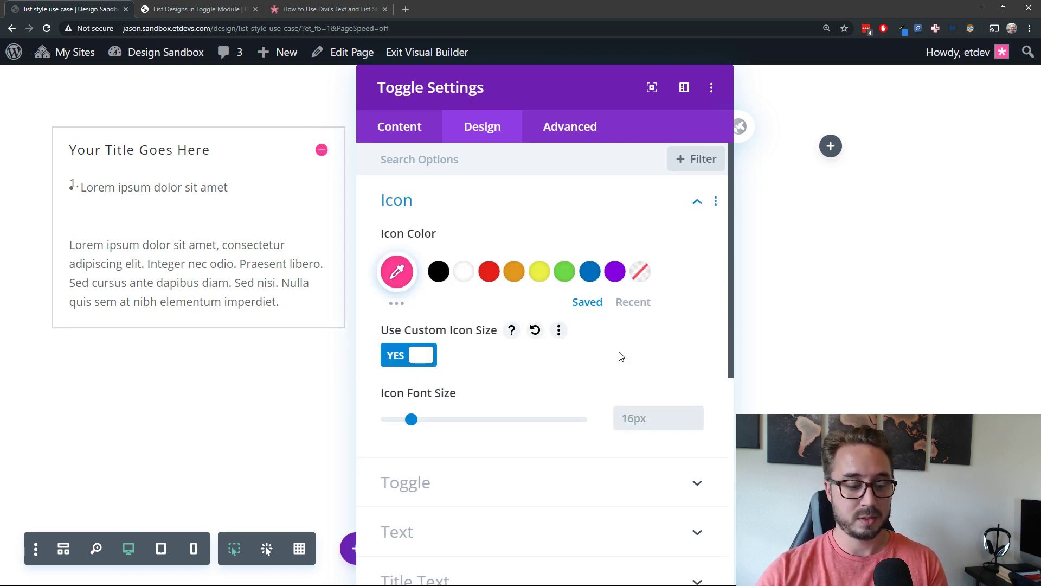
{"action": "type", "text": "26px"}
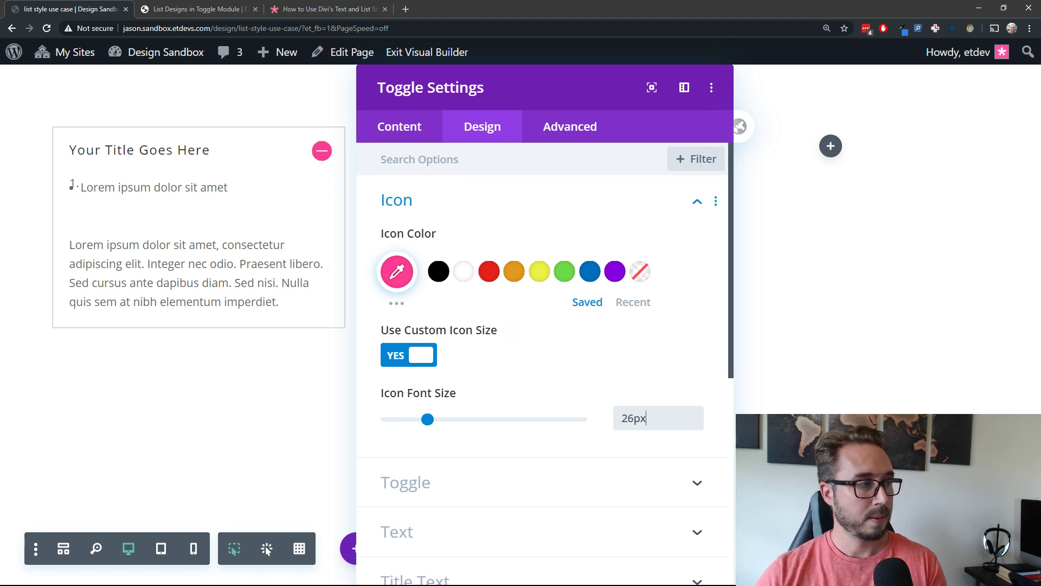
Examine the open and closed toggle background color options, leaving them at their defaults.
{"action": "scroll", "coordinate": [564, 358], "scroll_direction": "down", "scroll_amount": 5}
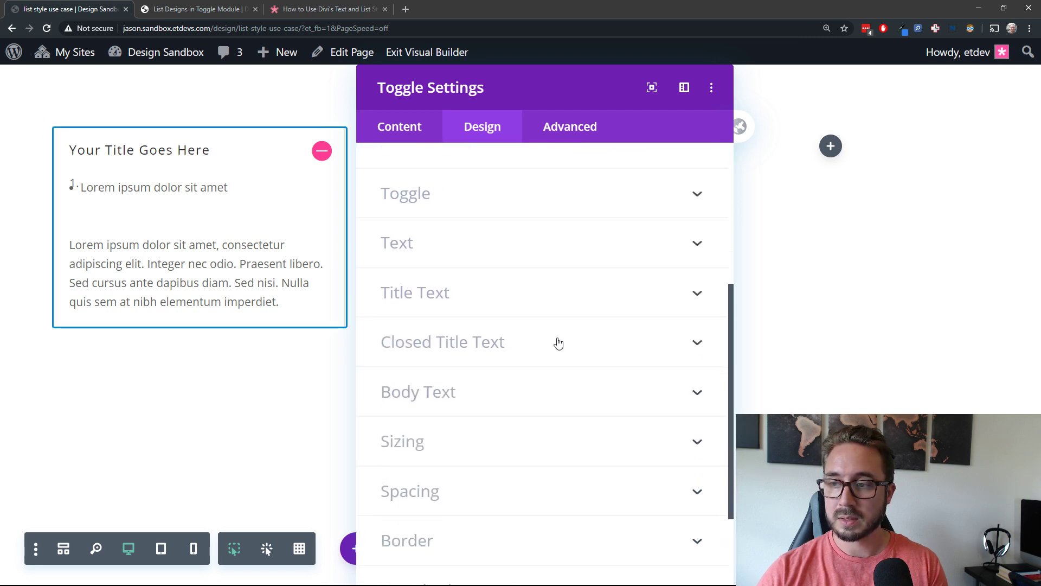
{"action": "left_click", "coordinate": [509, 197]}
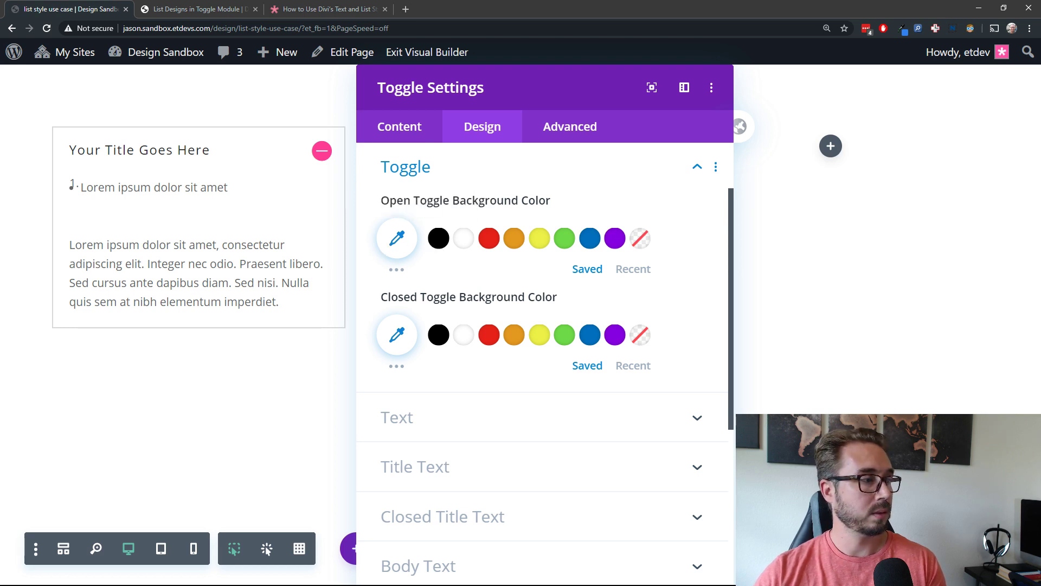
{"action": "left_click", "coordinate": [408, 169]}
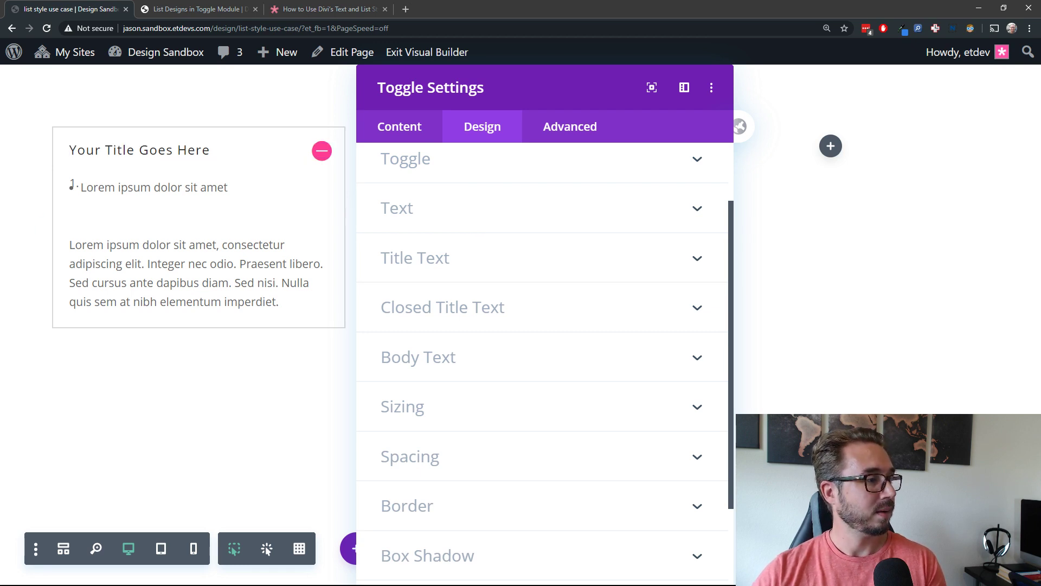
{"action": "scroll", "coordinate": [498, 264], "scroll_direction": "up", "scroll_amount": 2}
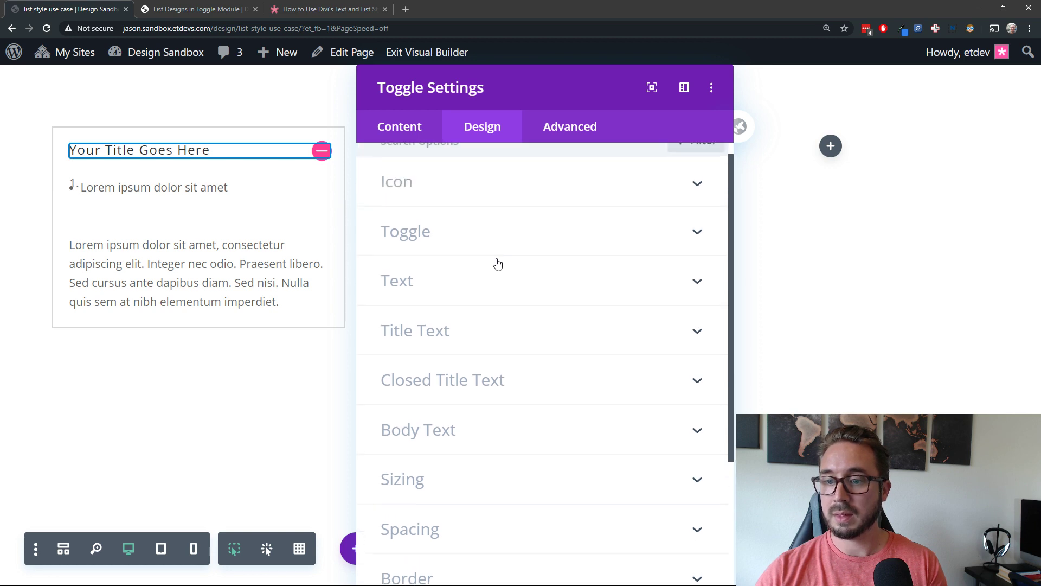
Set both the open and closed toggle background colors to white in the toggle's design settings.
{"action": "scroll", "coordinate": [498, 264], "scroll_direction": "down", "scroll_amount": 3}
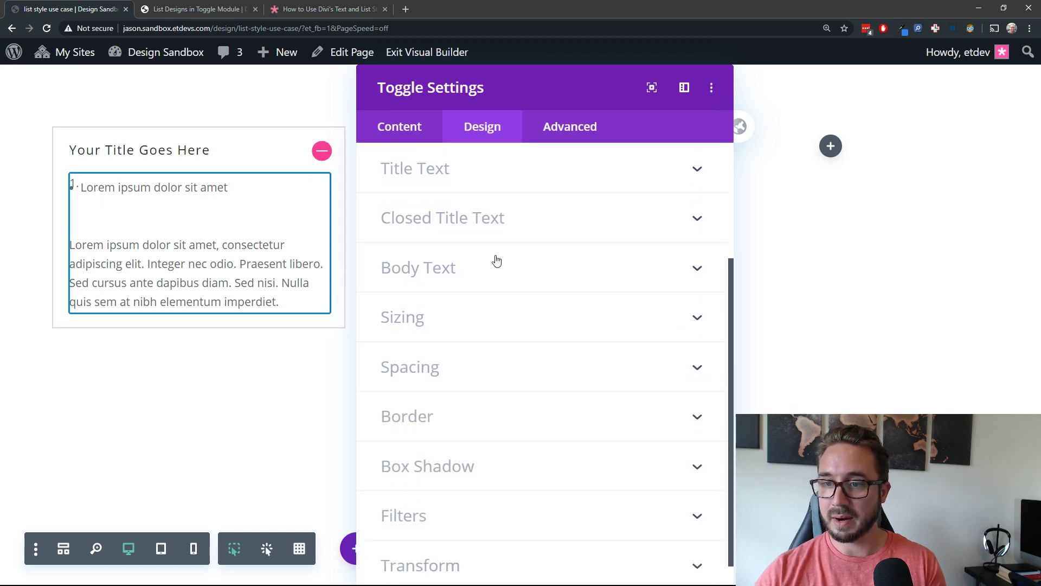
{"action": "scroll", "coordinate": [498, 261], "scroll_direction": "up", "scroll_amount": 2}
{"action": "scroll", "coordinate": [497, 261], "scroll_direction": "down", "scroll_amount": 3}
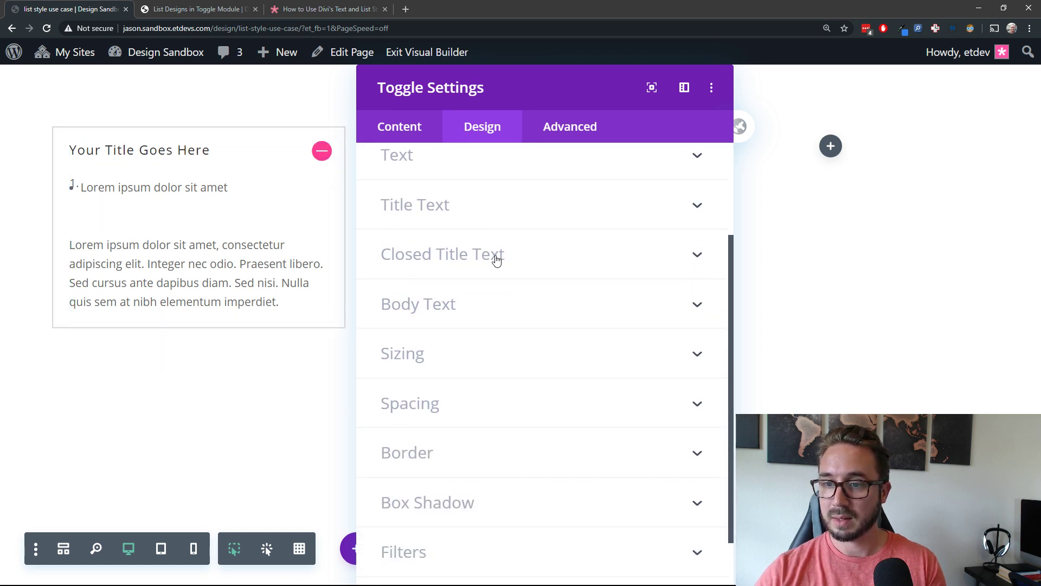
{"action": "scroll", "coordinate": [497, 261], "scroll_direction": "up", "scroll_amount": 2}
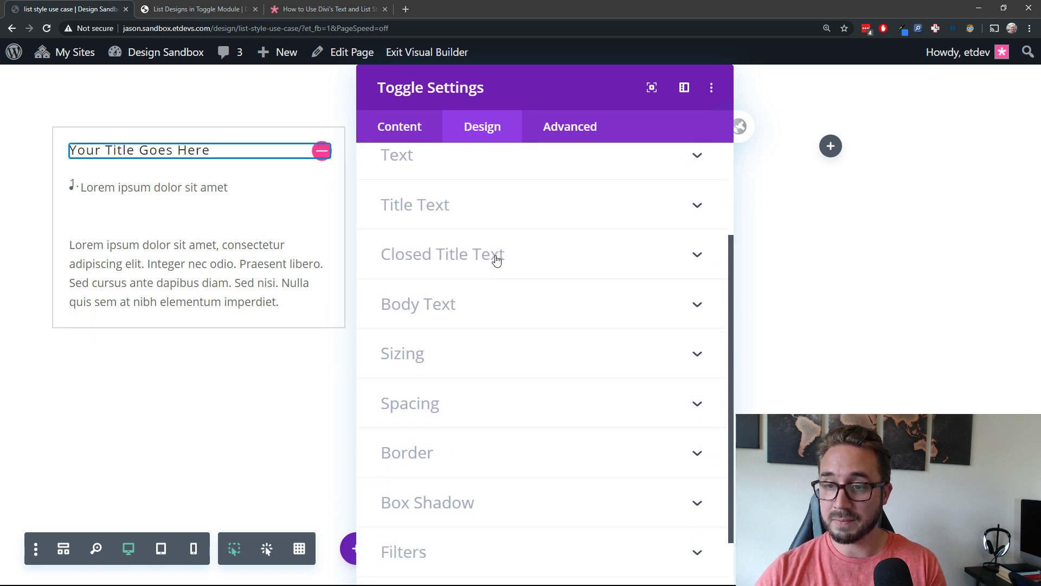
{"action": "scroll", "coordinate": [497, 260], "scroll_direction": "down", "scroll_amount": 1}
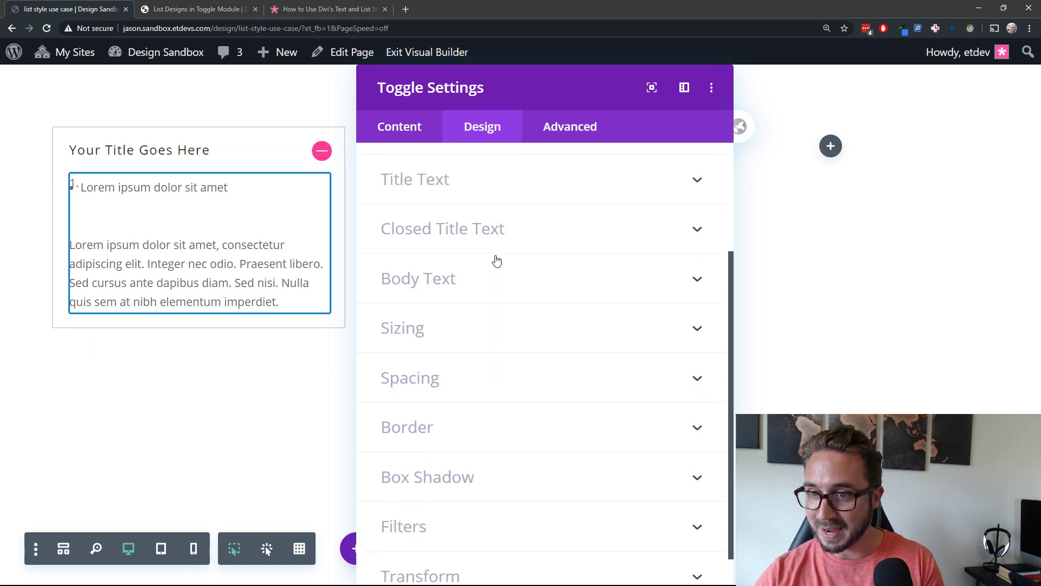
{"action": "scroll", "coordinate": [495, 258], "scroll_direction": "up", "scroll_amount": 2}
{"action": "scroll", "coordinate": [458, 255], "scroll_direction": "up", "scroll_amount": 1}
{"action": "left_click", "coordinate": [472, 178]}
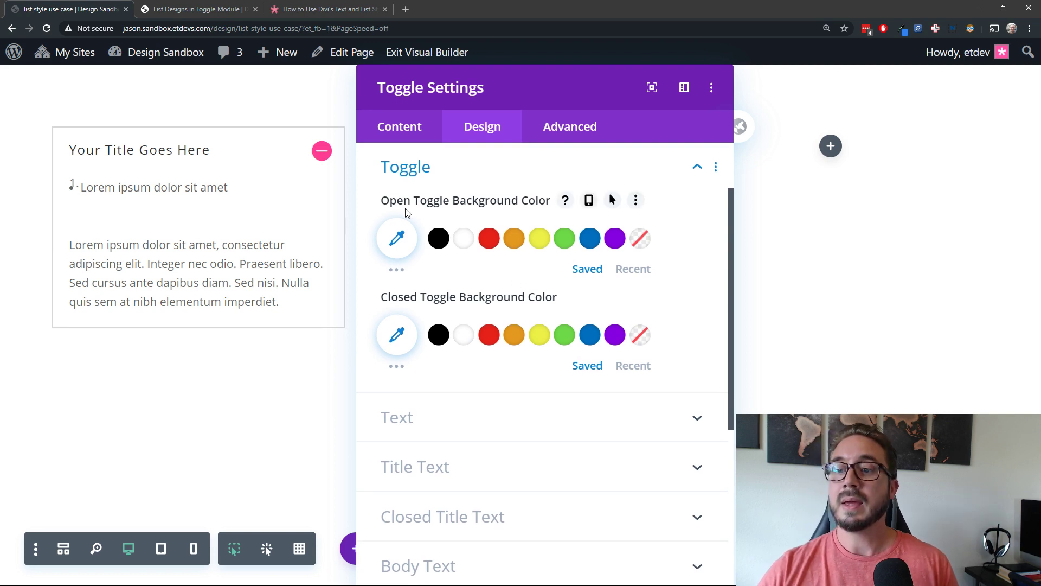
{"action": "left_click", "coordinate": [465, 237]}
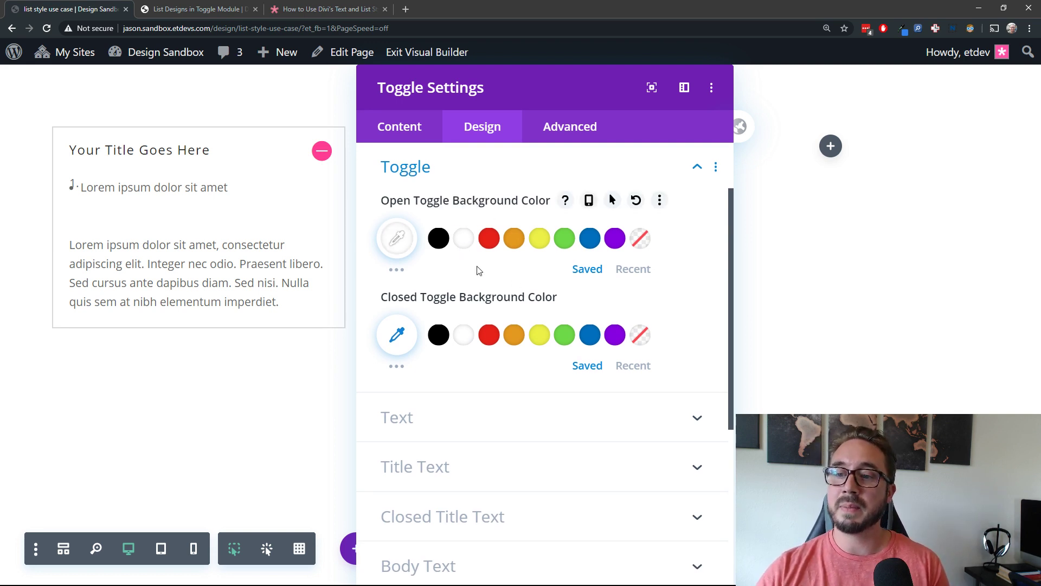
{"action": "left_click", "coordinate": [464, 334]}
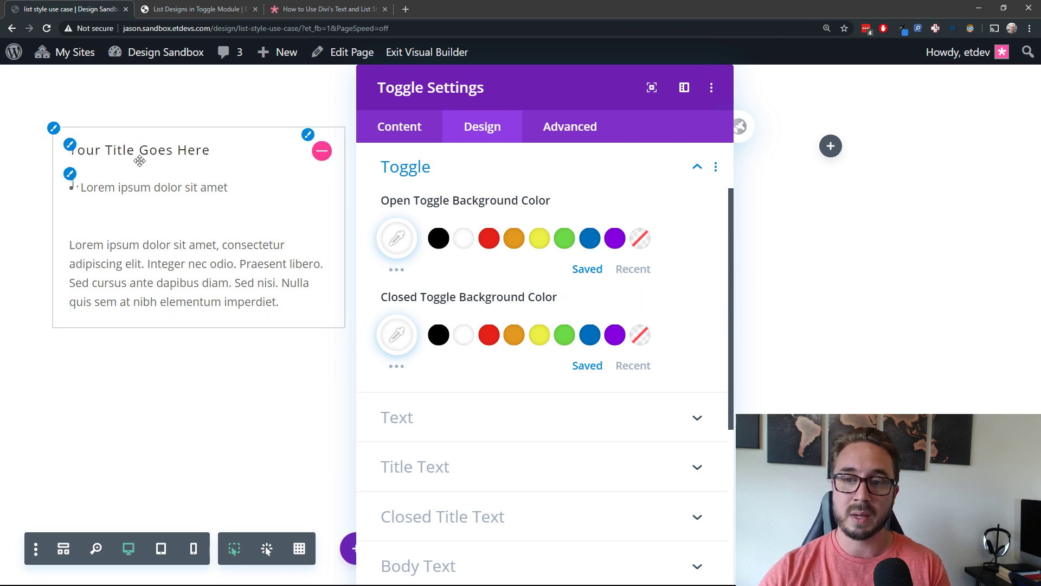
{"action": "left_click", "coordinate": [520, 171]}
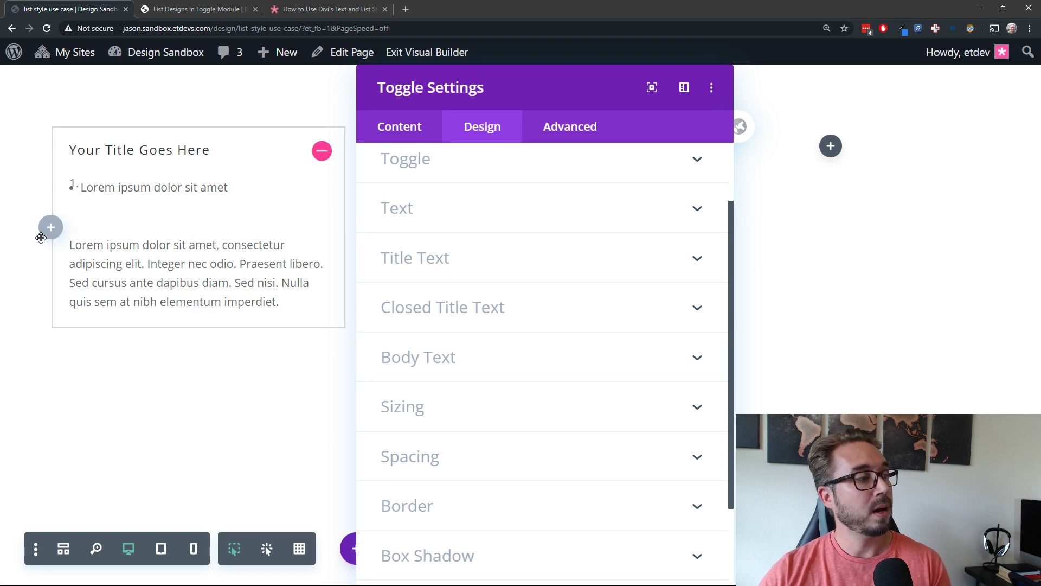
Set the toggle's open title text color and title text color to #333333.
{"action": "left_click", "coordinate": [495, 271]}
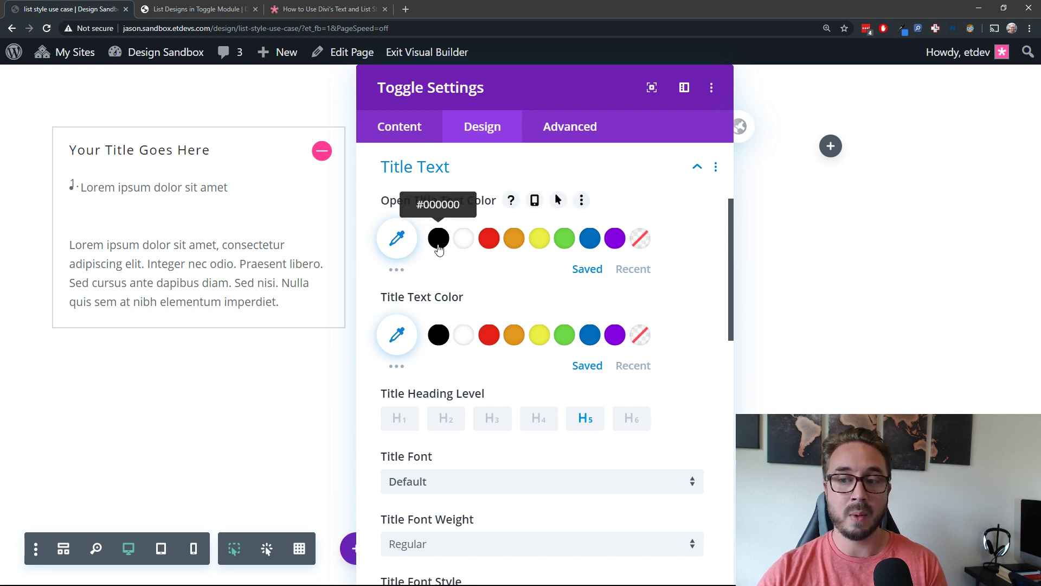
{"action": "left_click", "coordinate": [399, 241]}
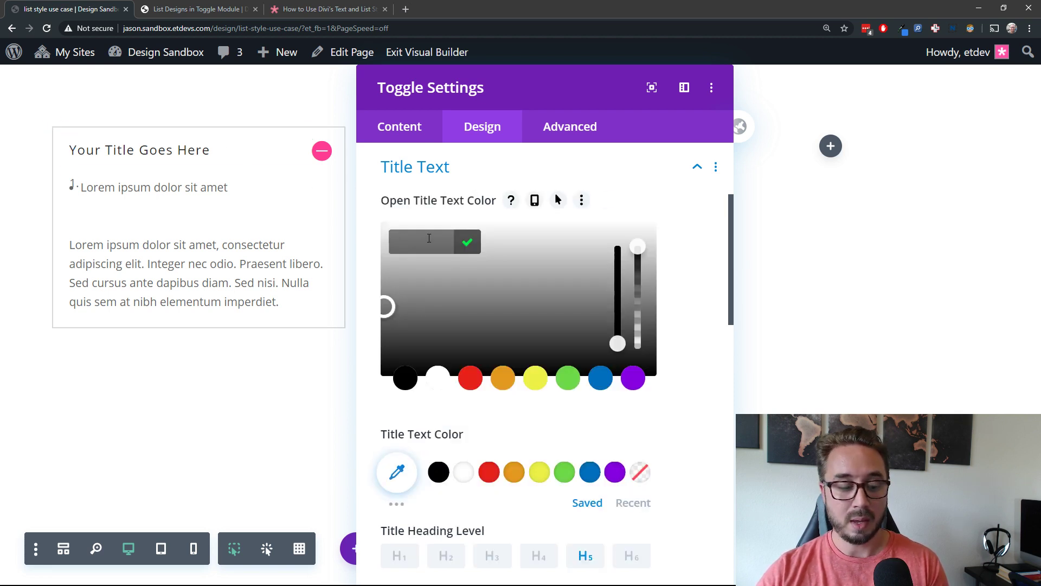
{"action": "type", "text": "333333"}
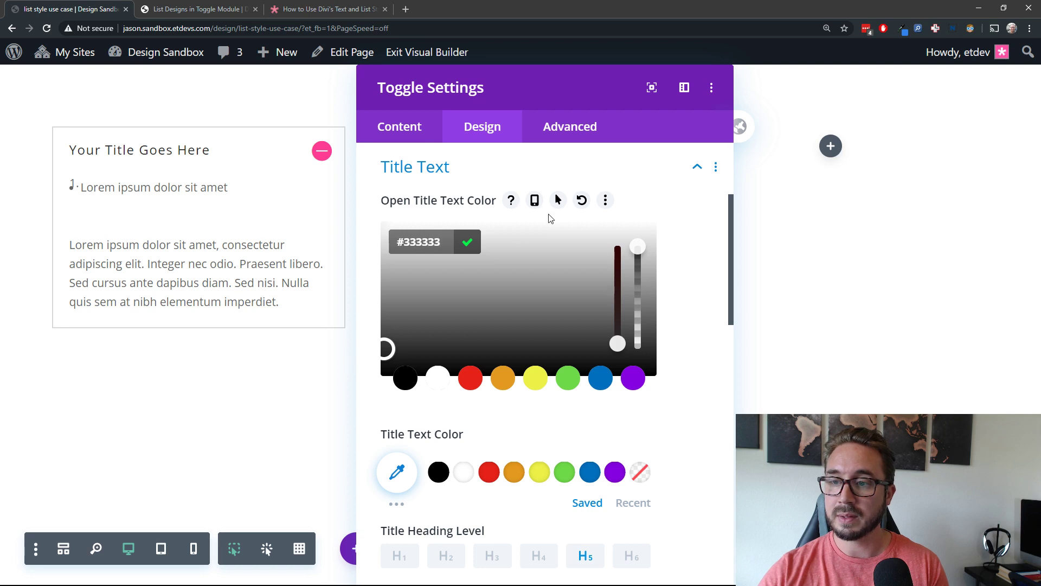
{"action": "left_click", "coordinate": [677, 208]}
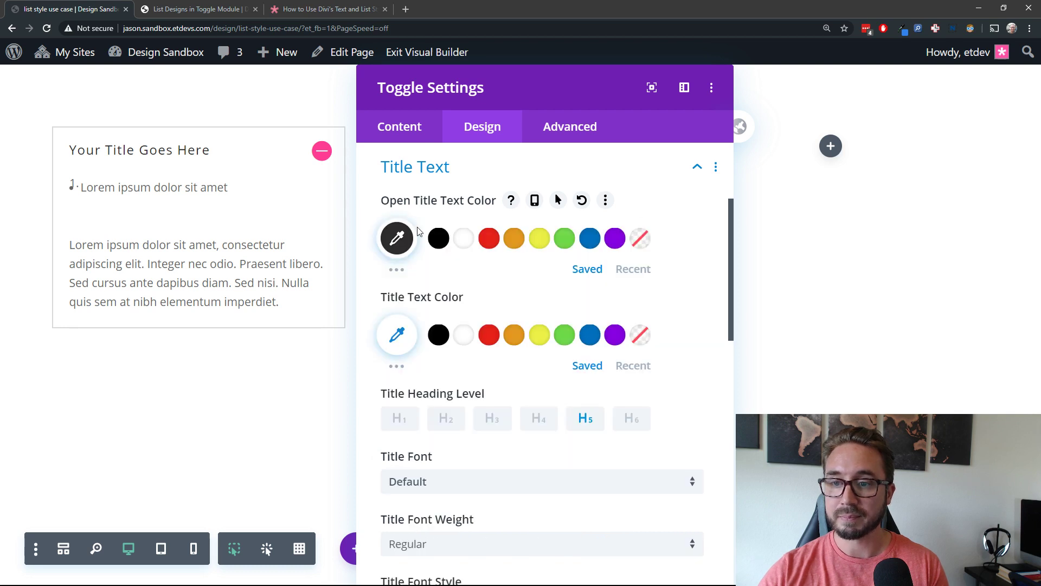
{"action": "left_click", "coordinate": [396, 333]}
{"action": "type", "text": "333333"}
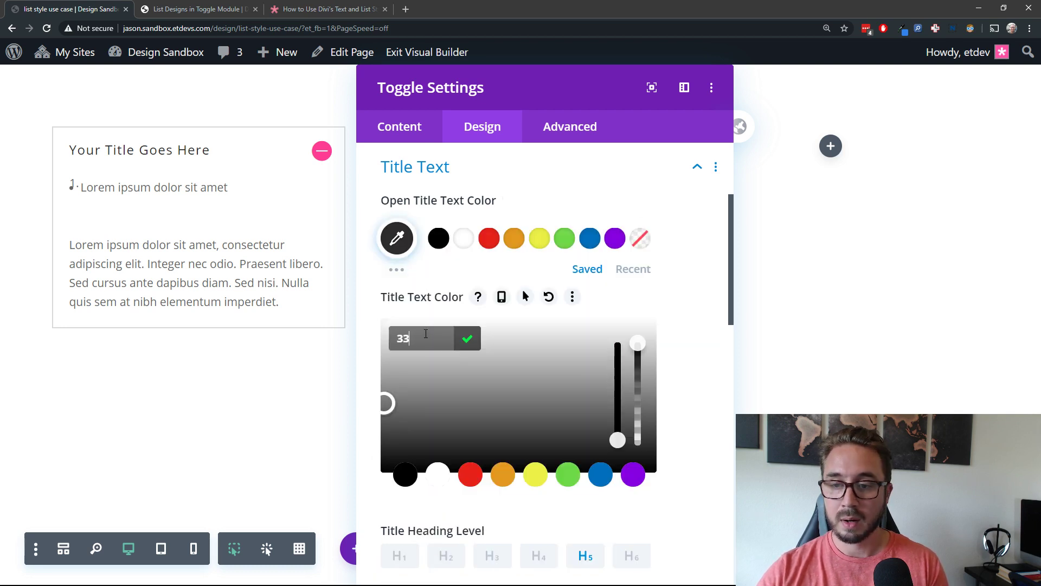
{"action": "left_click", "coordinate": [670, 295]}
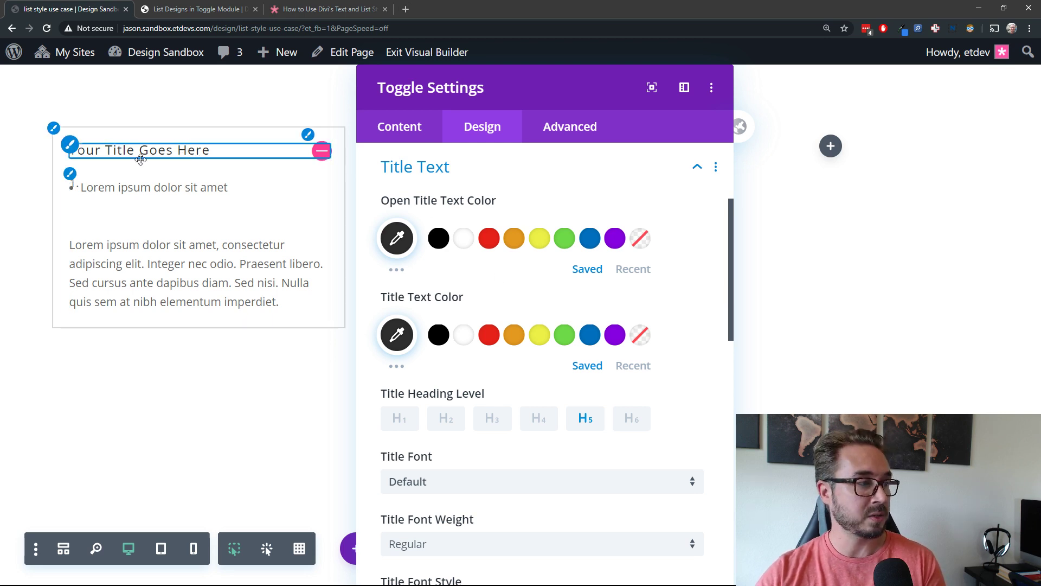
Change the toggle's title font to Oswald.
{"action": "scroll", "coordinate": [503, 307], "scroll_direction": "down", "scroll_amount": 3}
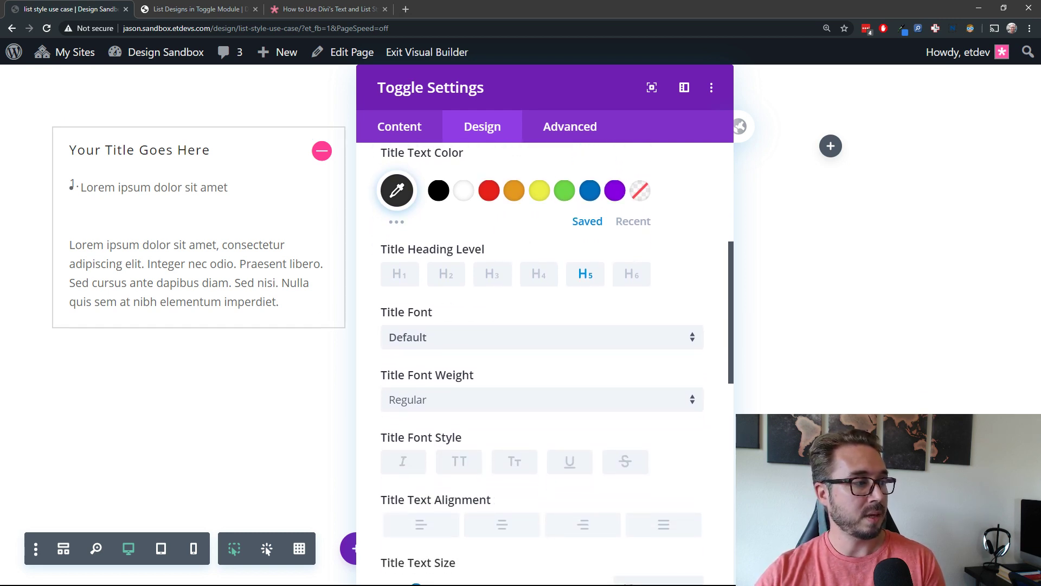
{"action": "scroll", "coordinate": [483, 283], "scroll_direction": "down", "scroll_amount": 3}
{"action": "scroll", "coordinate": [483, 283], "scroll_direction": "up", "scroll_amount": 1}
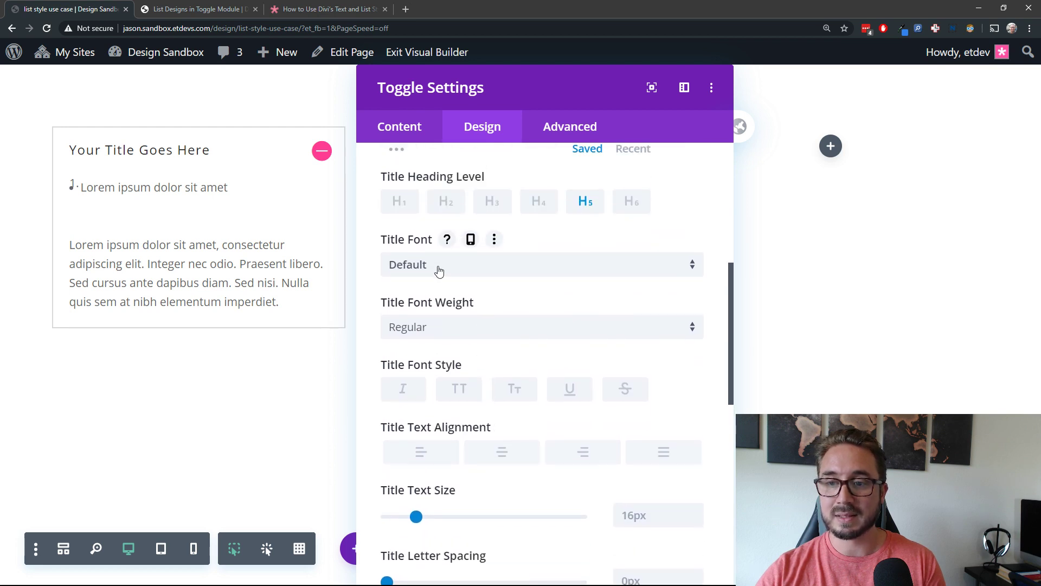
{"action": "left_click", "coordinate": [438, 271]}
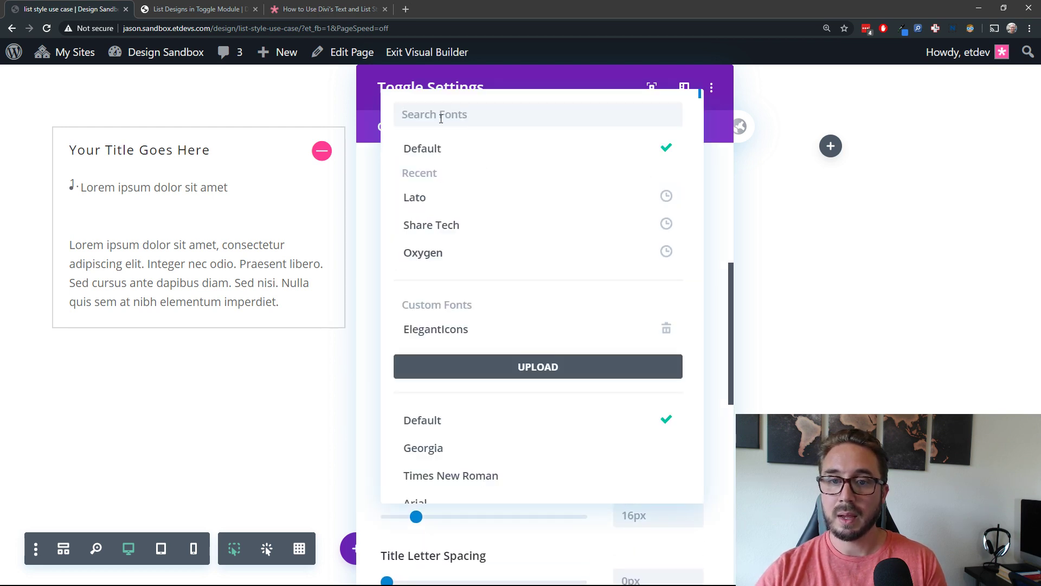
{"action": "type", "text": "oswald"}
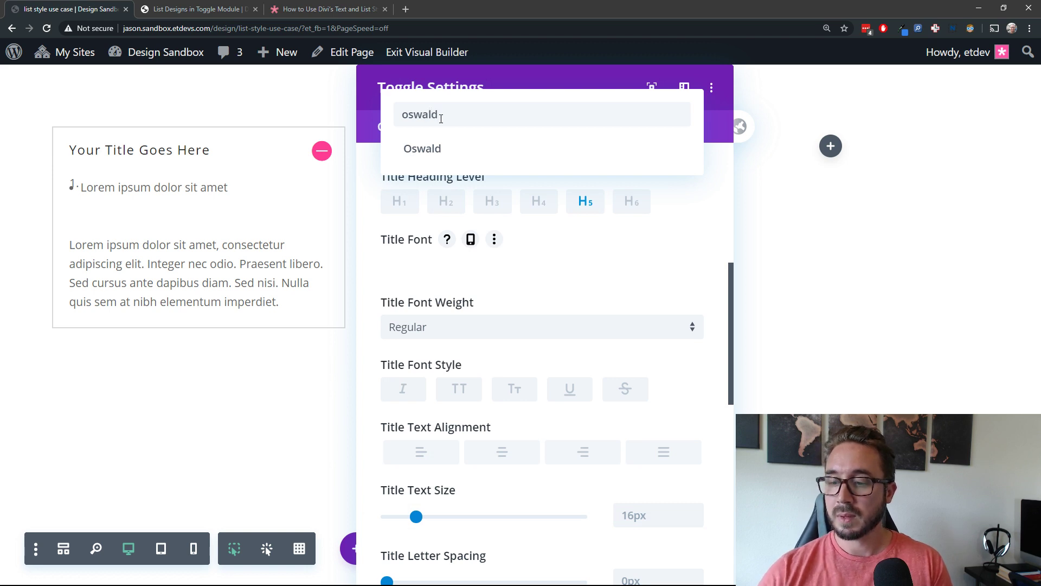
{"action": "left_click", "coordinate": [464, 150]}
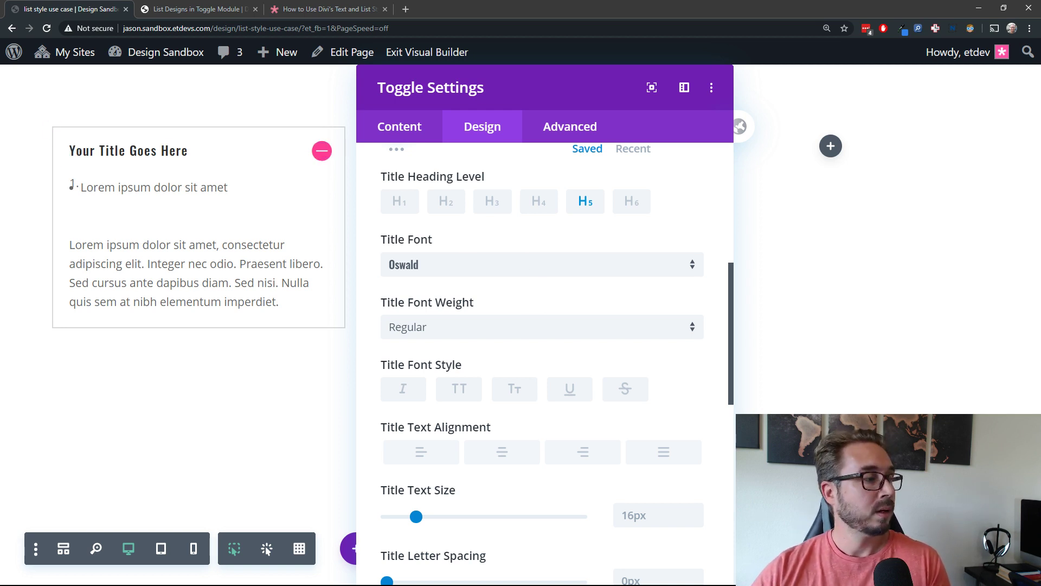
Set the toggle's title text size to 18px.
{"action": "scroll", "coordinate": [673, 391], "scroll_direction": "down", "scroll_amount": 2}
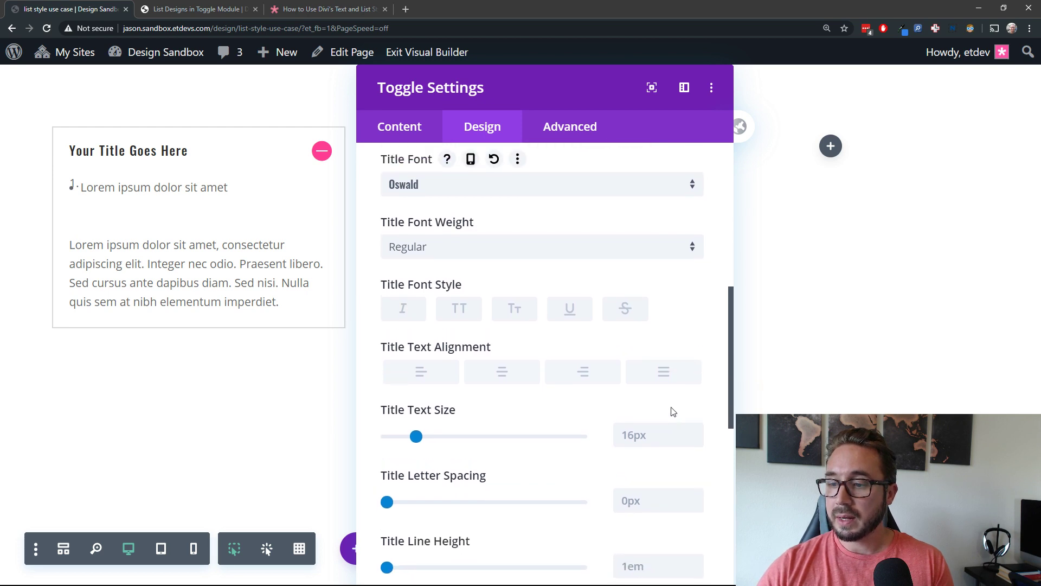
{"action": "left_click", "coordinate": [656, 445]}
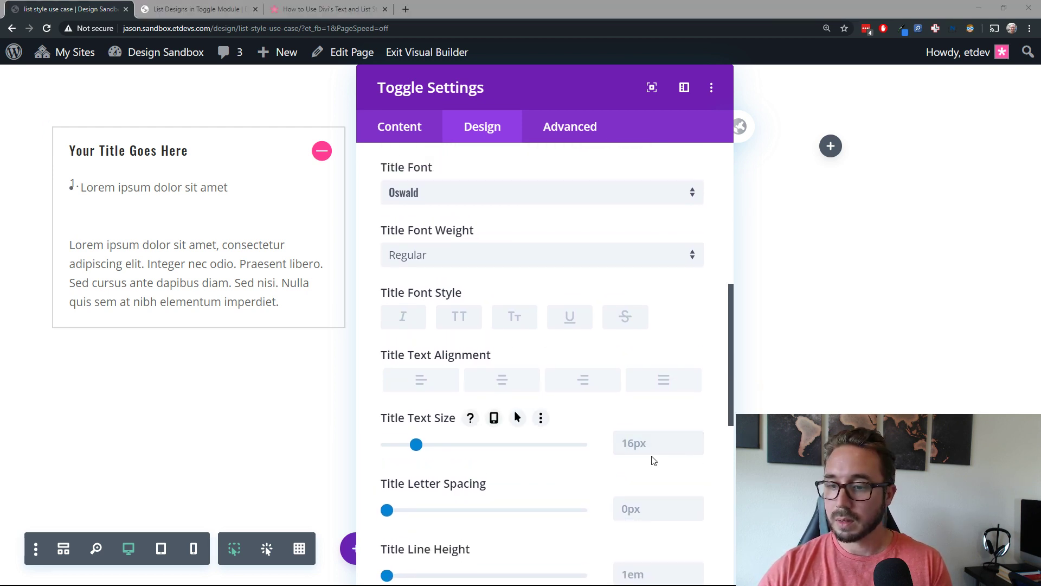
{"action": "left_click", "coordinate": [669, 435]}
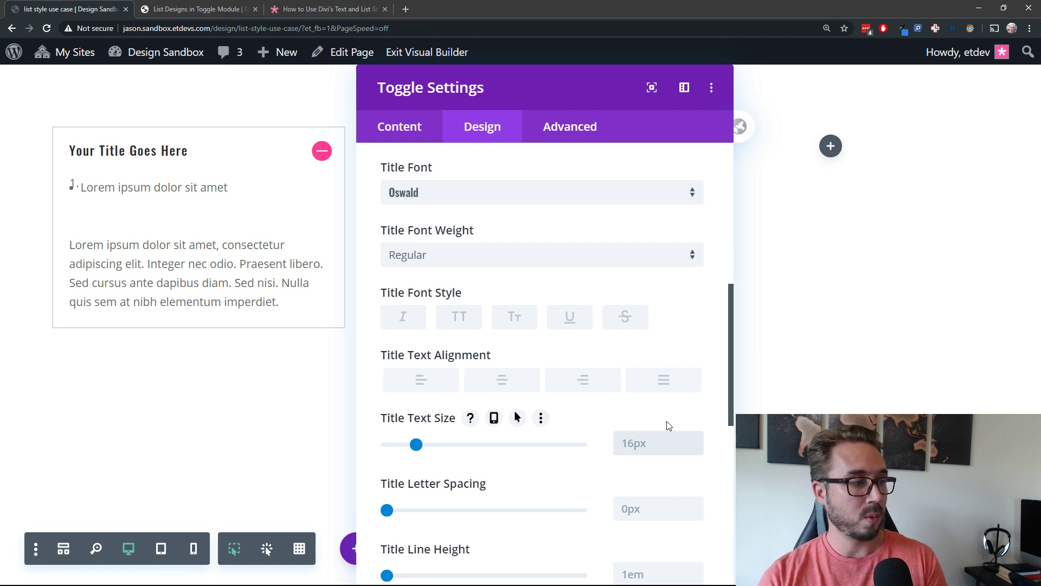
{"action": "type", "text": "18px"}
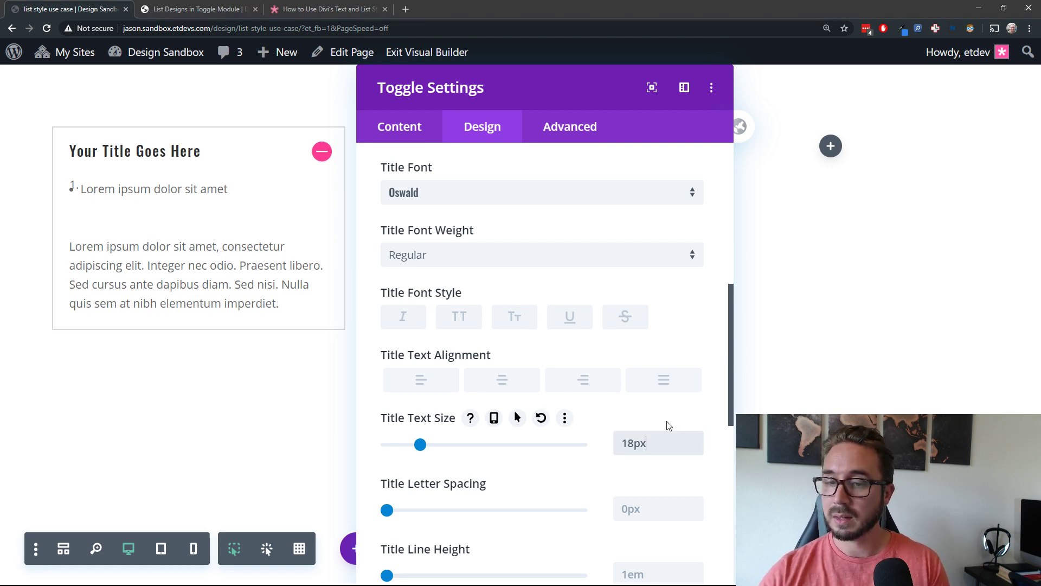
Set the toggle's title line height to 3em and close the title text options.
{"action": "scroll", "coordinate": [694, 388], "scroll_direction": "down", "scroll_amount": 5}
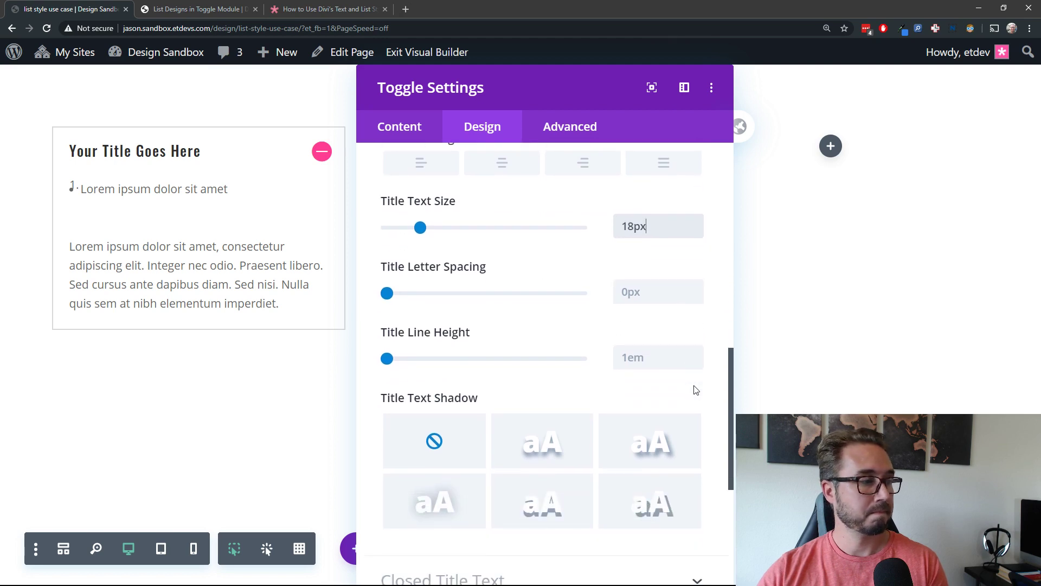
{"action": "left_click", "coordinate": [629, 322]}
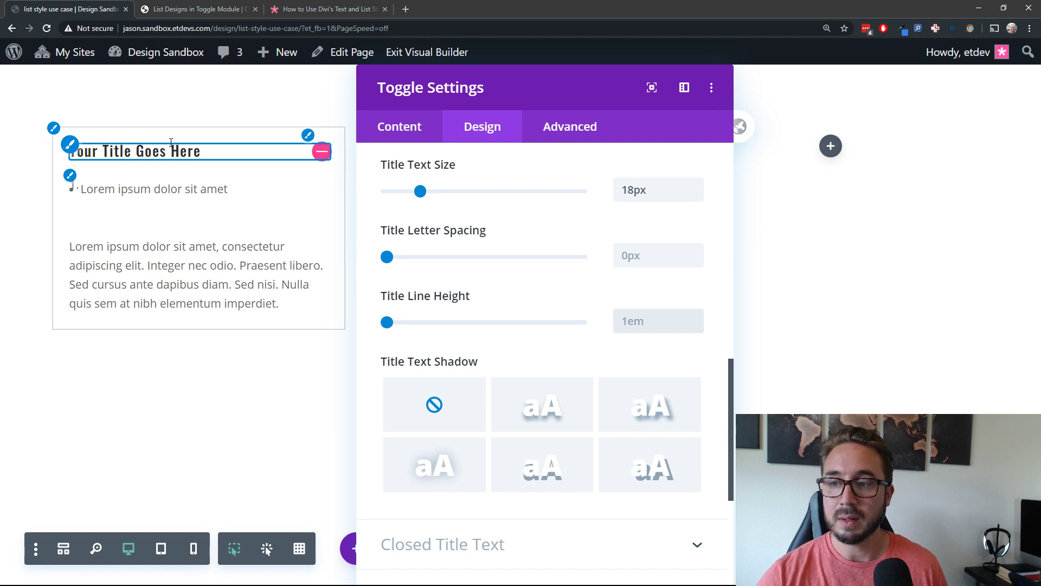
{"action": "left_click", "coordinate": [636, 320]}
{"action": "type", "text": "3em"}
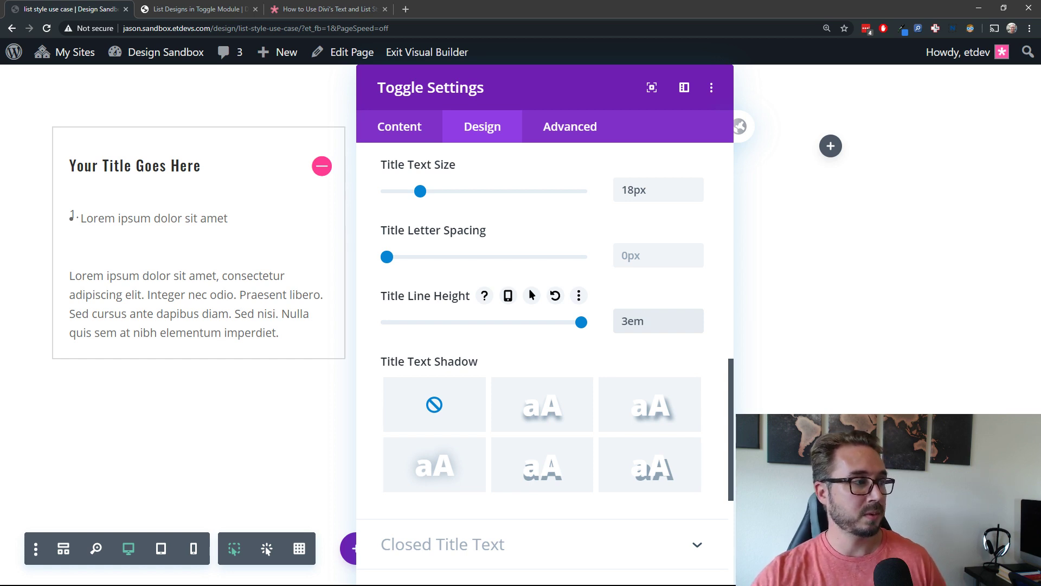
{"action": "scroll", "coordinate": [630, 232], "scroll_direction": "up", "scroll_amount": 7}
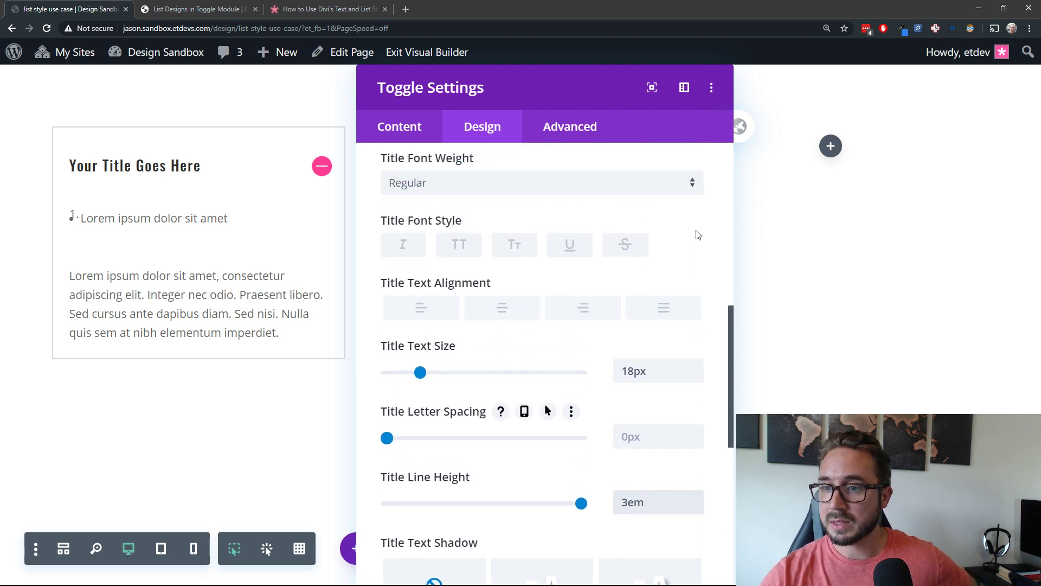
{"action": "scroll", "coordinate": [544, 244], "scroll_direction": "up", "scroll_amount": 6}
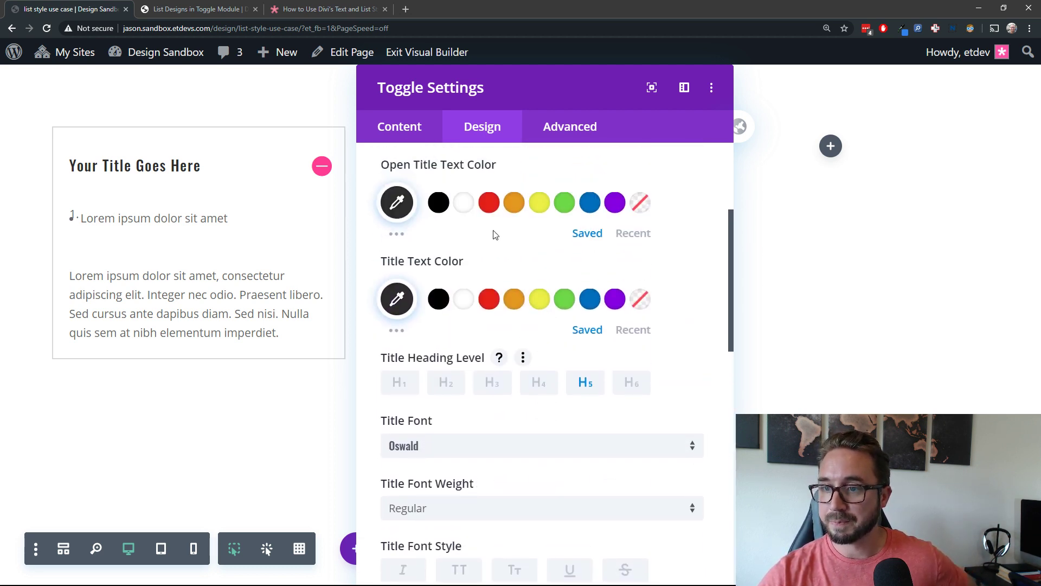
{"action": "left_click", "coordinate": [508, 343]}
Set the unordered list font to Oswald in the toggle's body text design options.
{"action": "scroll", "coordinate": [508, 342], "scroll_direction": "down", "scroll_amount": 4}
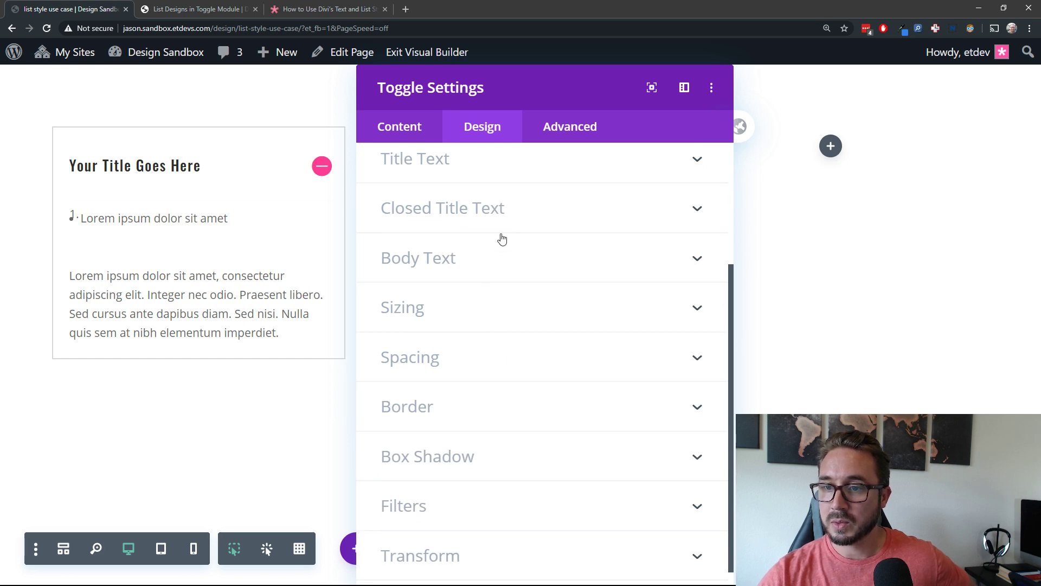
{"action": "scroll", "coordinate": [506, 255], "scroll_direction": "down", "scroll_amount": 2}
{"action": "scroll", "coordinate": [509, 256], "scroll_direction": "up", "scroll_amount": 3}
{"action": "scroll", "coordinate": [508, 256], "scroll_direction": "down", "scroll_amount": 2}
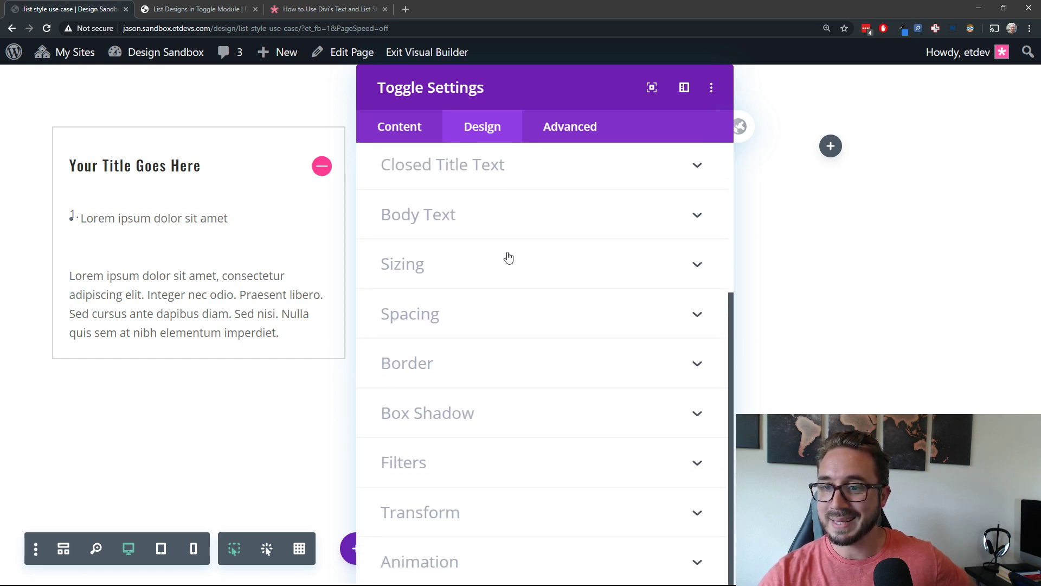
{"action": "left_click", "coordinate": [500, 222]}
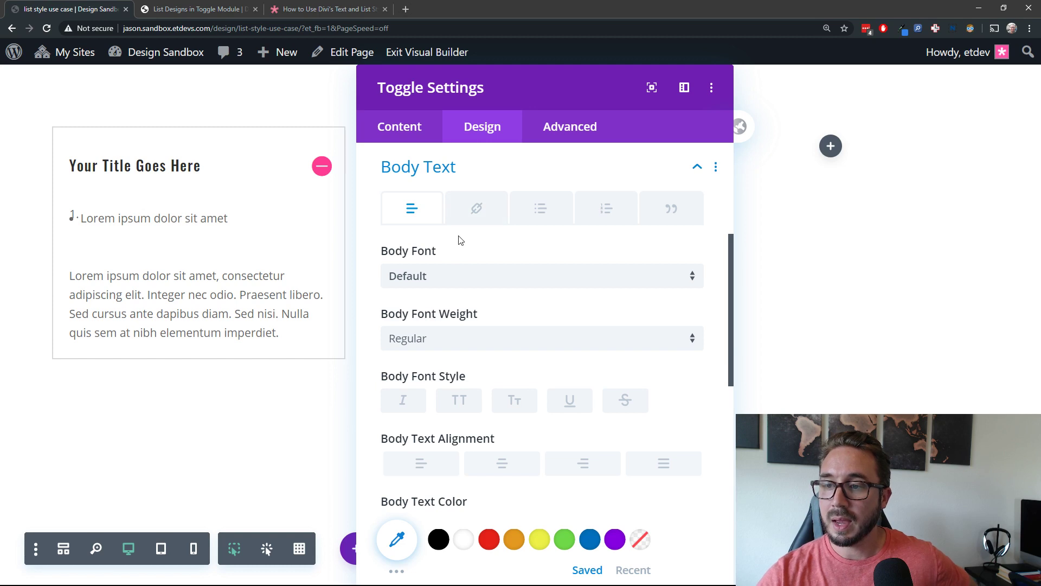
{"action": "scroll", "coordinate": [460, 241], "scroll_direction": "down", "scroll_amount": 1}
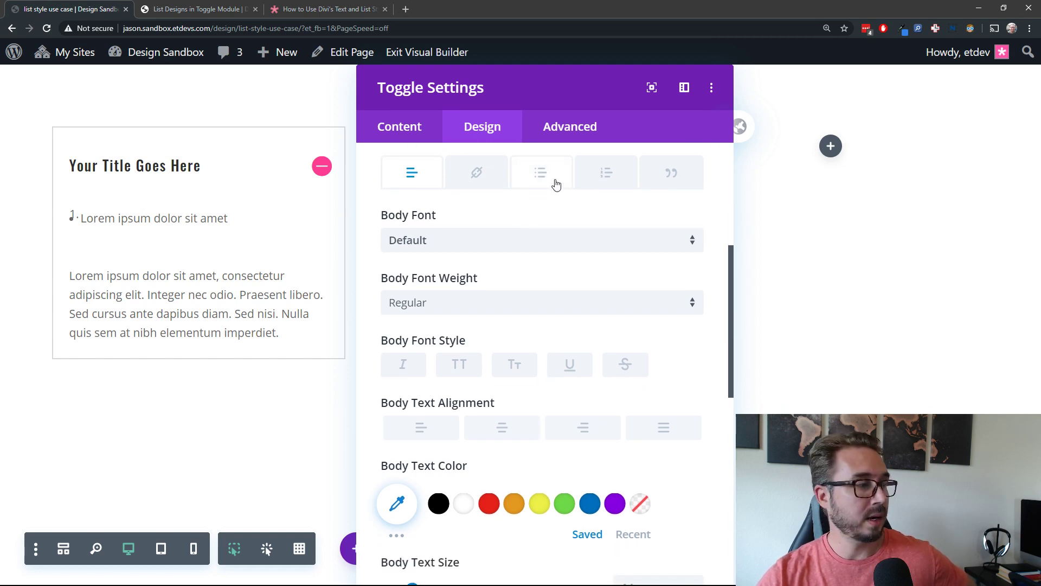
{"action": "left_click", "coordinate": [556, 185]}
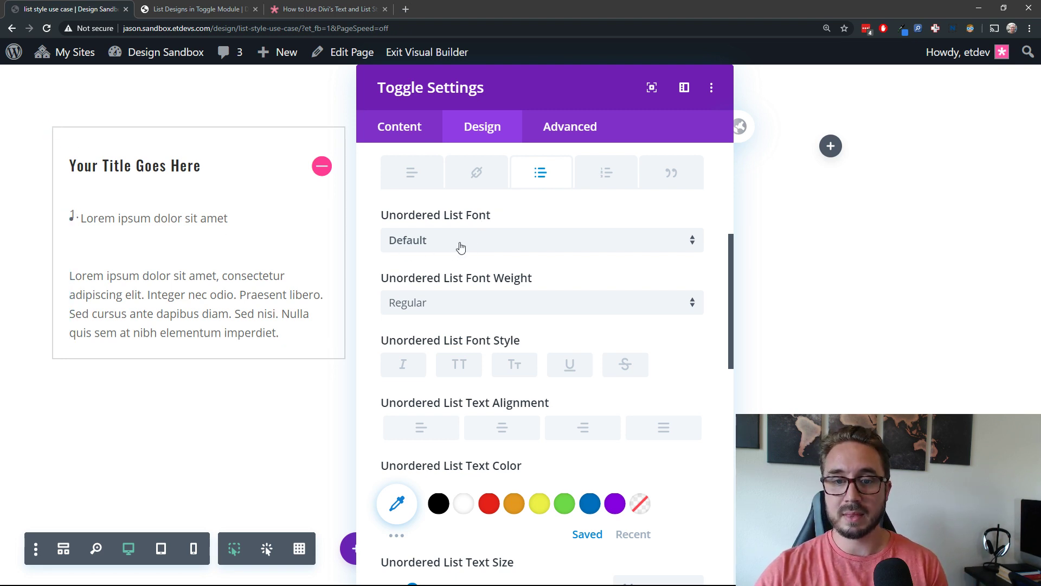
{"action": "left_click", "coordinate": [494, 242]}
{"action": "left_click", "coordinate": [485, 195]}
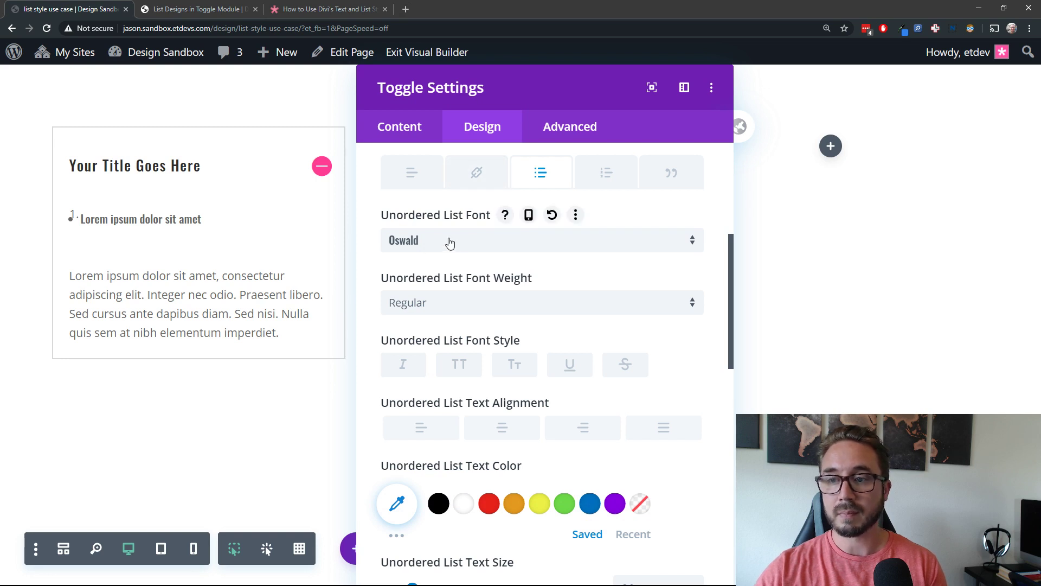
{"action": "scroll", "coordinate": [585, 324], "scroll_direction": "down", "scroll_amount": 1}
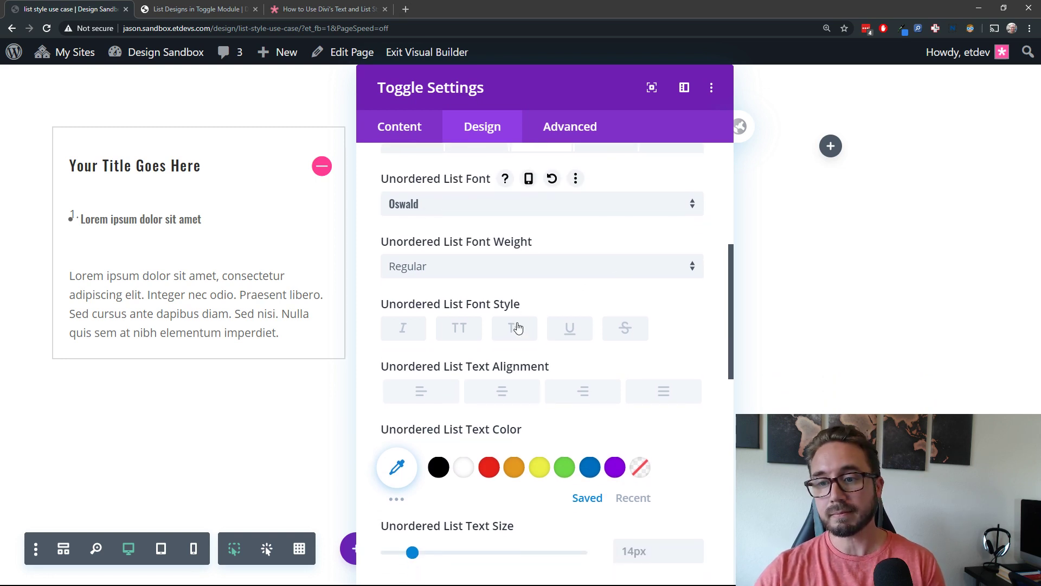
Set the unordered list font weight to Light and the unordered list text color to 333333.
{"action": "left_click", "coordinate": [476, 275]}
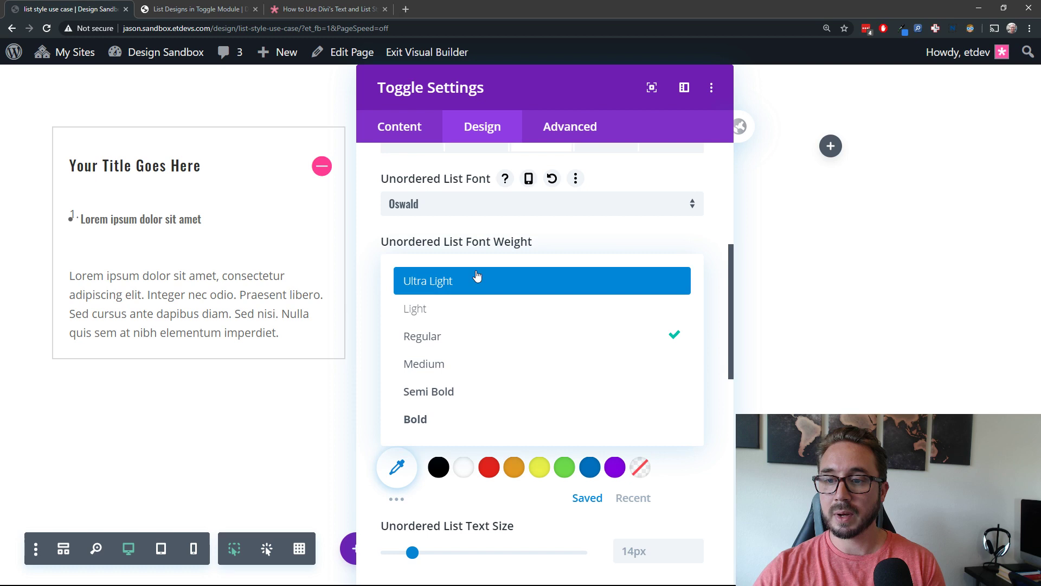
{"action": "left_click", "coordinate": [476, 307]}
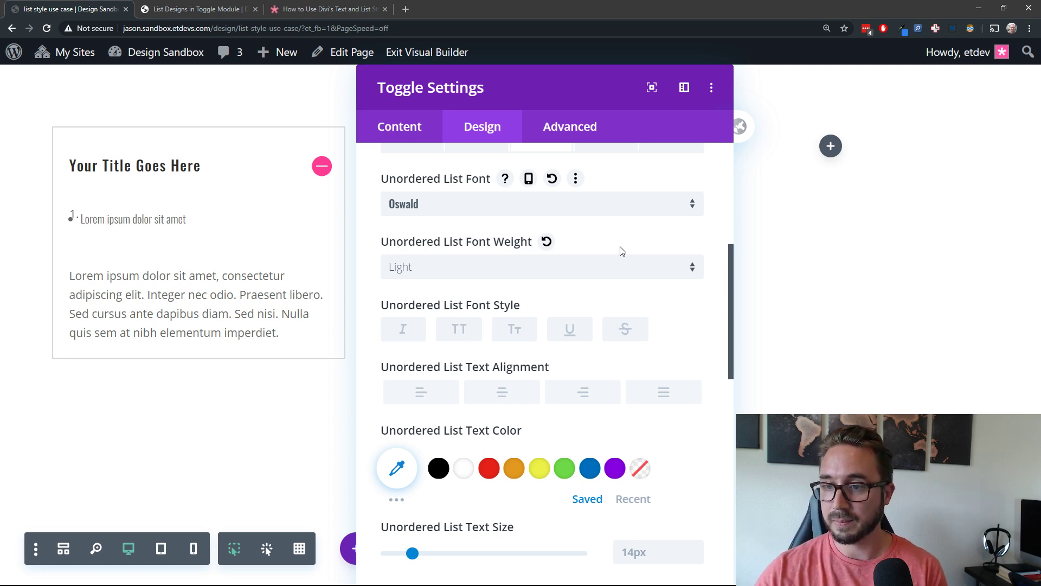
{"action": "scroll", "coordinate": [622, 251], "scroll_direction": "down", "scroll_amount": 2}
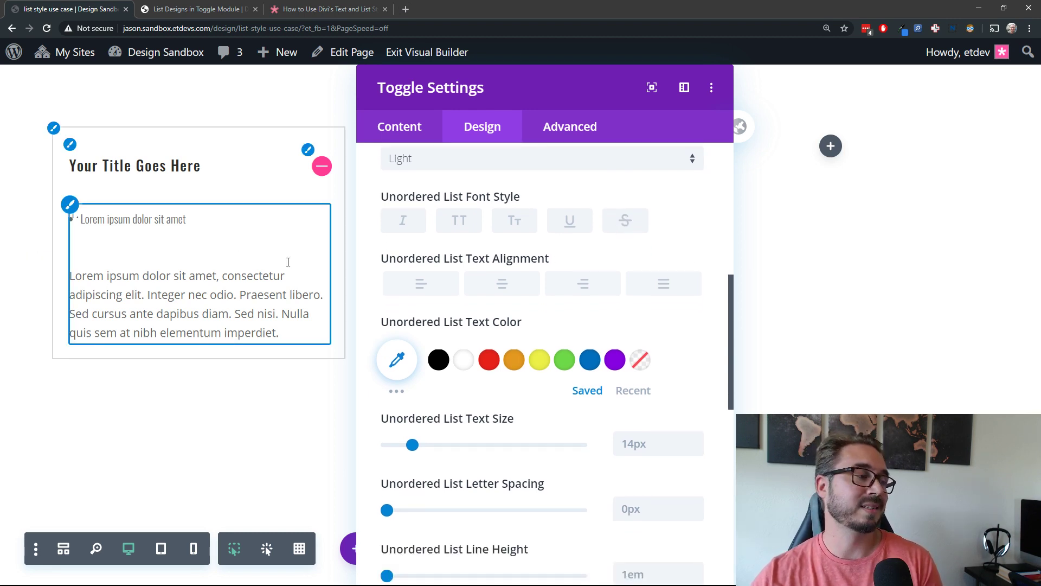
{"action": "scroll", "coordinate": [455, 353], "scroll_direction": "down", "scroll_amount": 1}
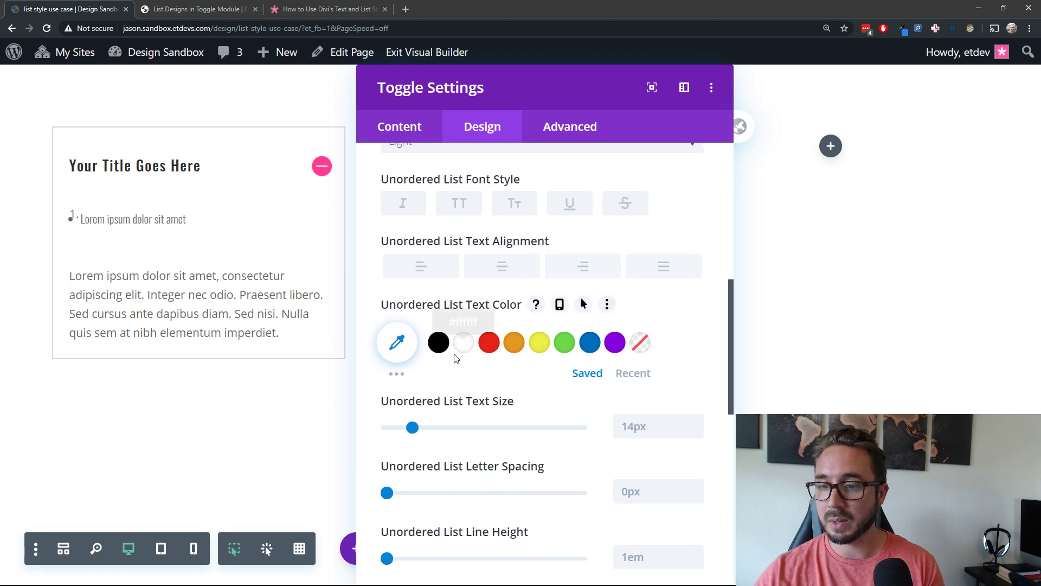
{"action": "left_click", "coordinate": [397, 324]}
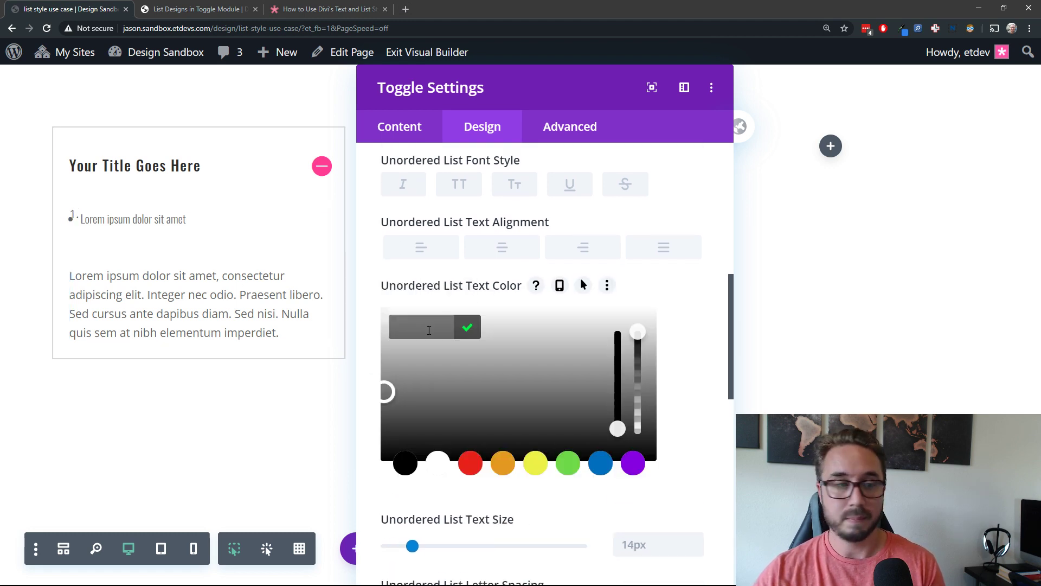
{"action": "type", "text": "3333"}
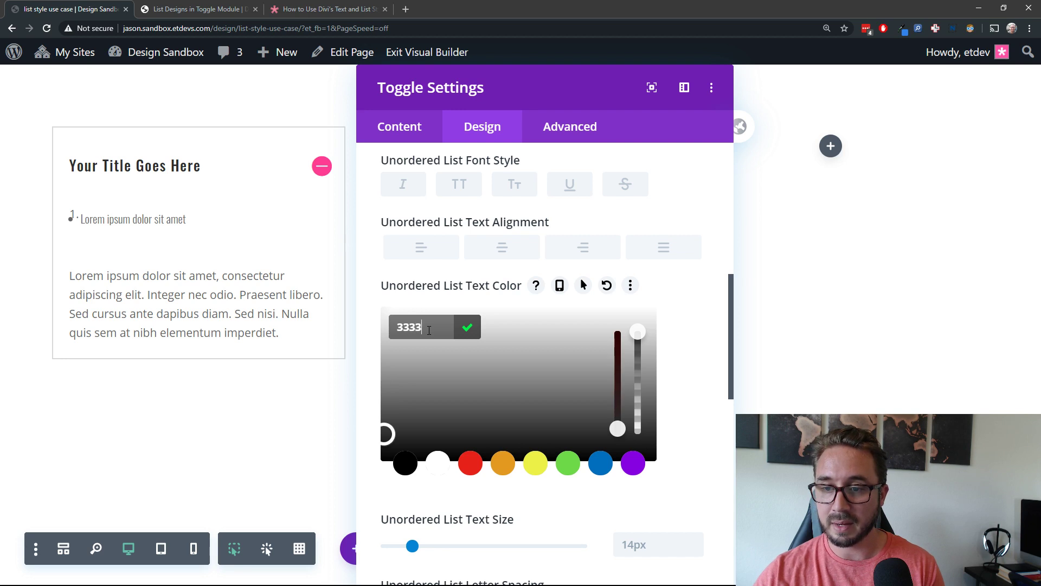
{"action": "type", "text": "33"}
{"action": "left_click", "coordinate": [712, 283]}
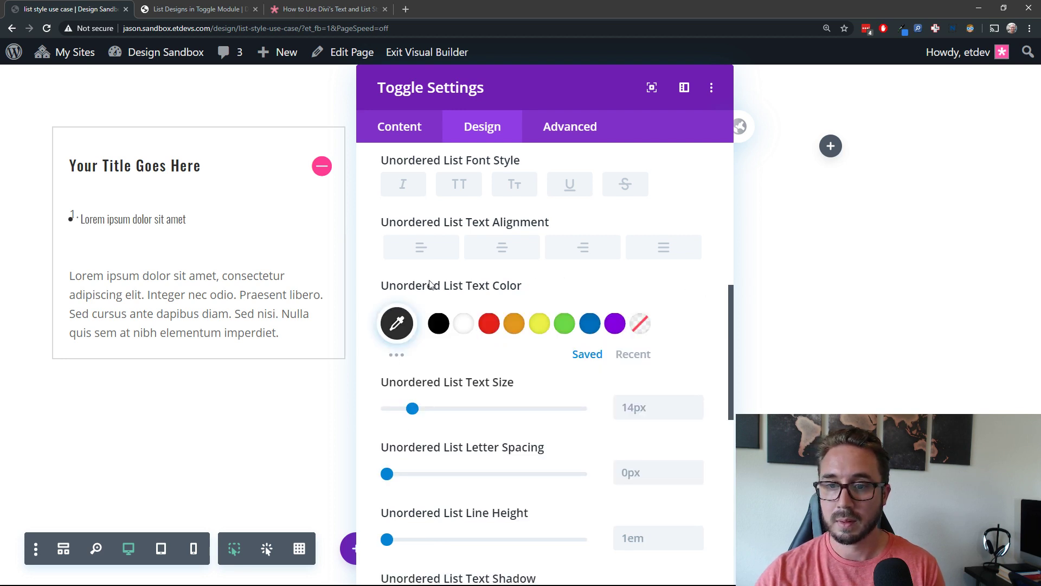
Set the unordered list text size to 36px in the toggle's body text options.
{"action": "scroll", "coordinate": [442, 332], "scroll_direction": "down", "scroll_amount": 1}
{"action": "scroll", "coordinate": [443, 332], "scroll_direction": "up", "scroll_amount": 1}
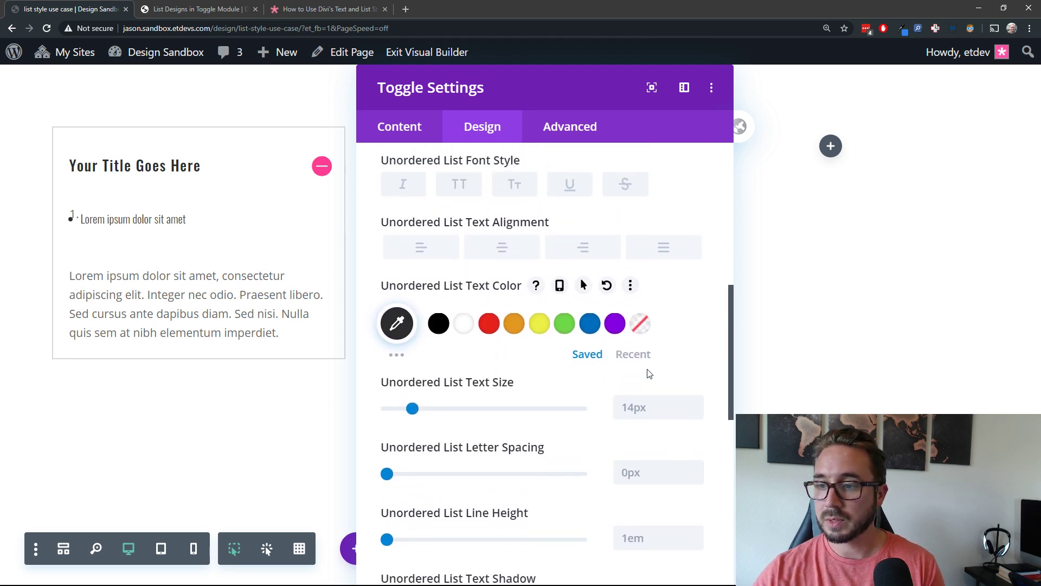
{"action": "left_click", "coordinate": [651, 413]}
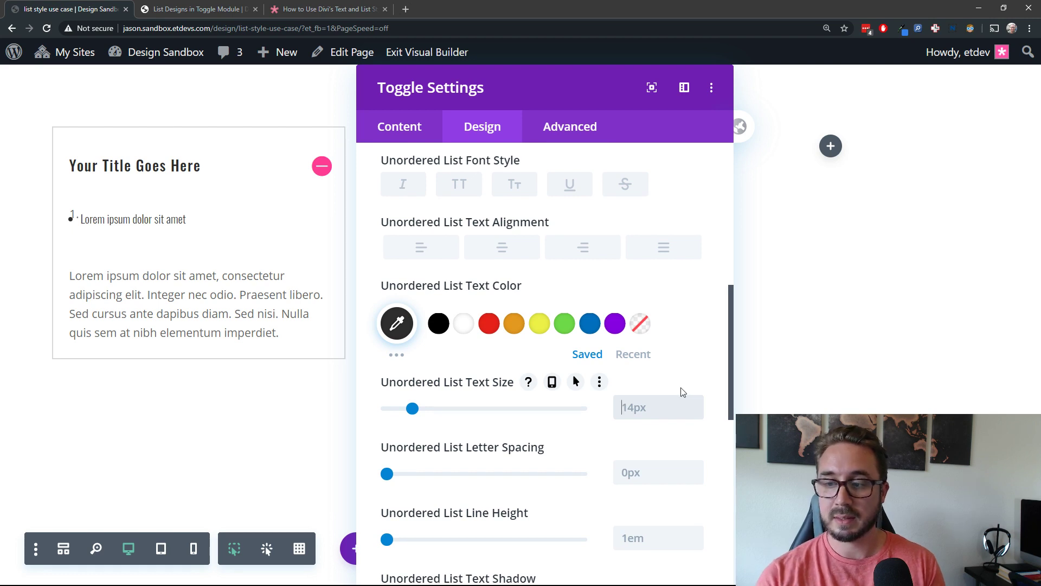
{"action": "key", "text": "ctrl+a"}
{"action": "type", "text": "36px"}
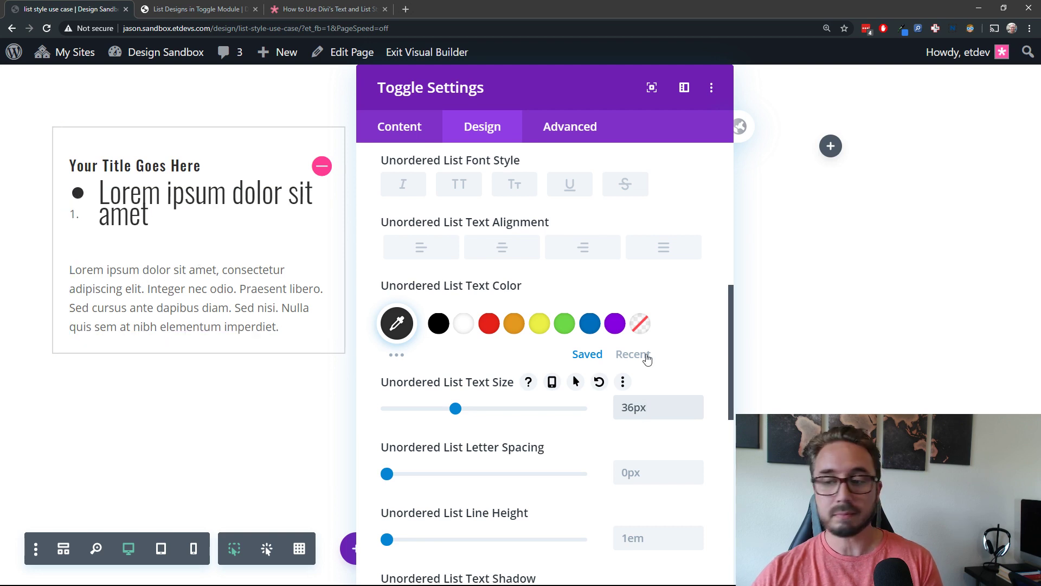
Try the Circle and Square markers for the unordered list and set its style type to None.
{"action": "scroll", "coordinate": [646, 356], "scroll_direction": "down", "scroll_amount": 2}
{"action": "scroll", "coordinate": [531, 352], "scroll_direction": "down", "scroll_amount": 1}
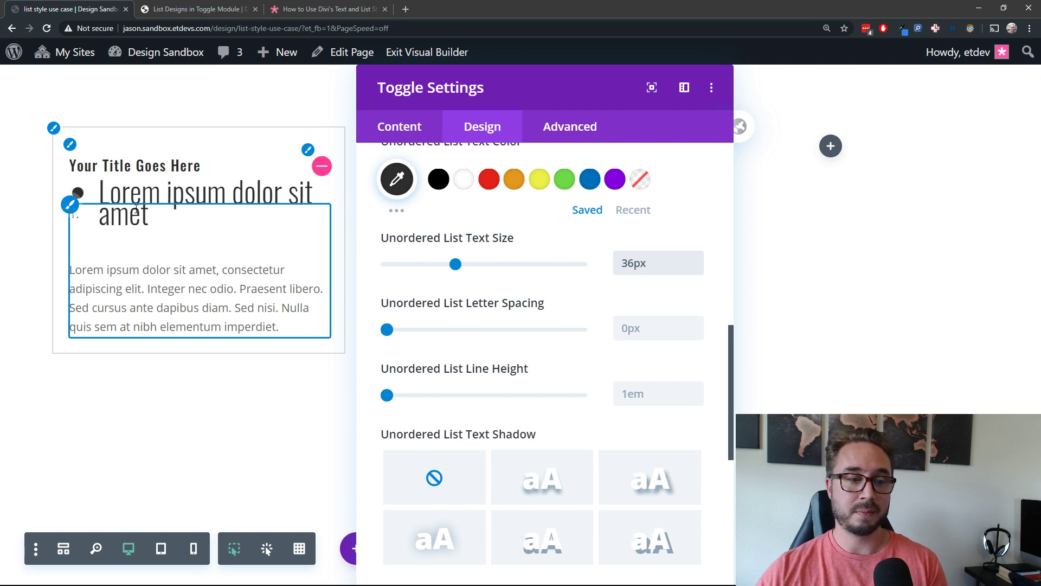
{"action": "scroll", "coordinate": [618, 391], "scroll_direction": "down", "scroll_amount": 5}
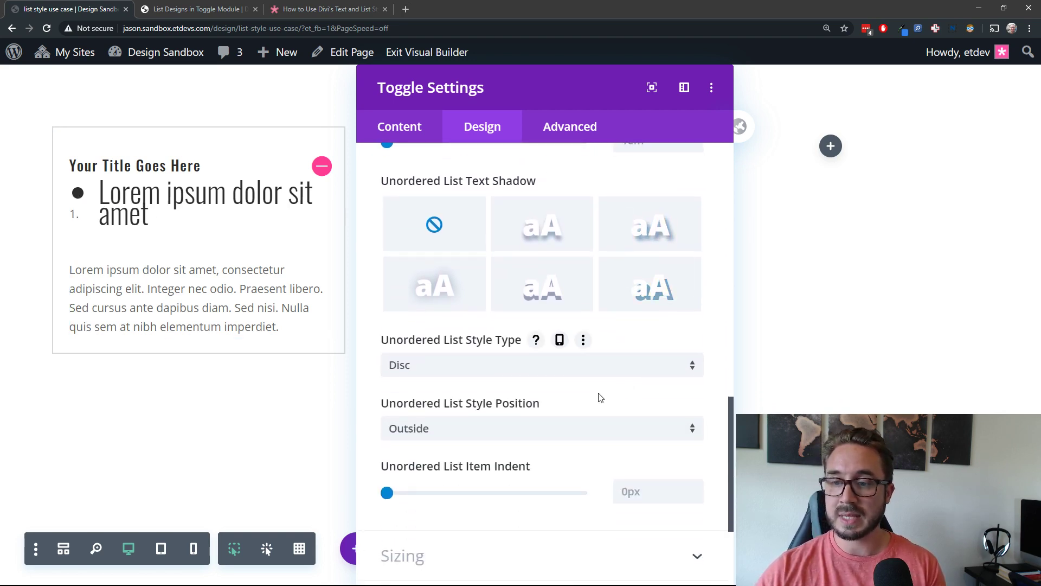
{"action": "scroll", "coordinate": [600, 397], "scroll_direction": "down", "scroll_amount": 2}
{"action": "left_click", "coordinate": [425, 266]}
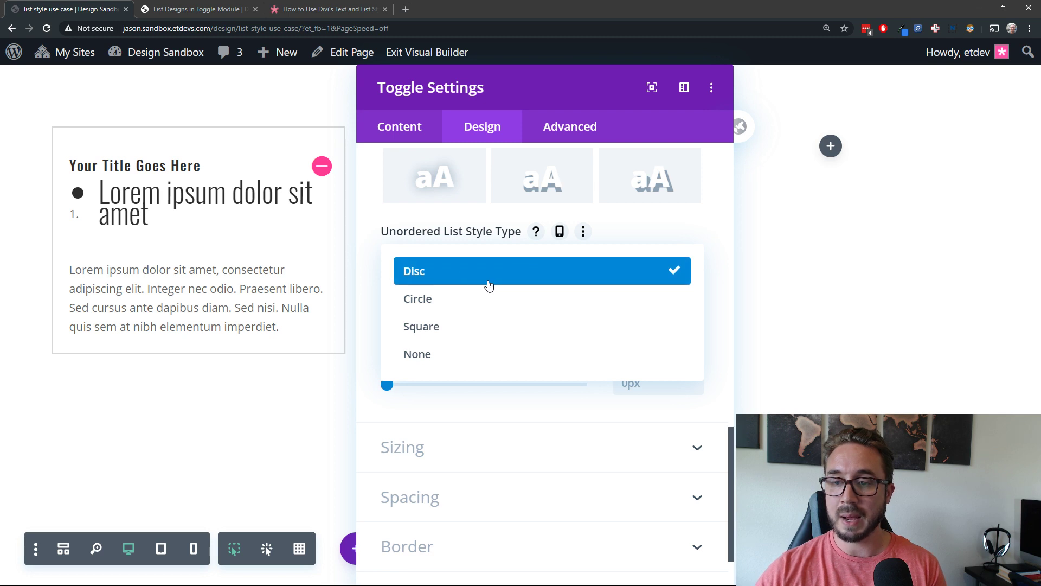
{"action": "left_click", "coordinate": [474, 300]}
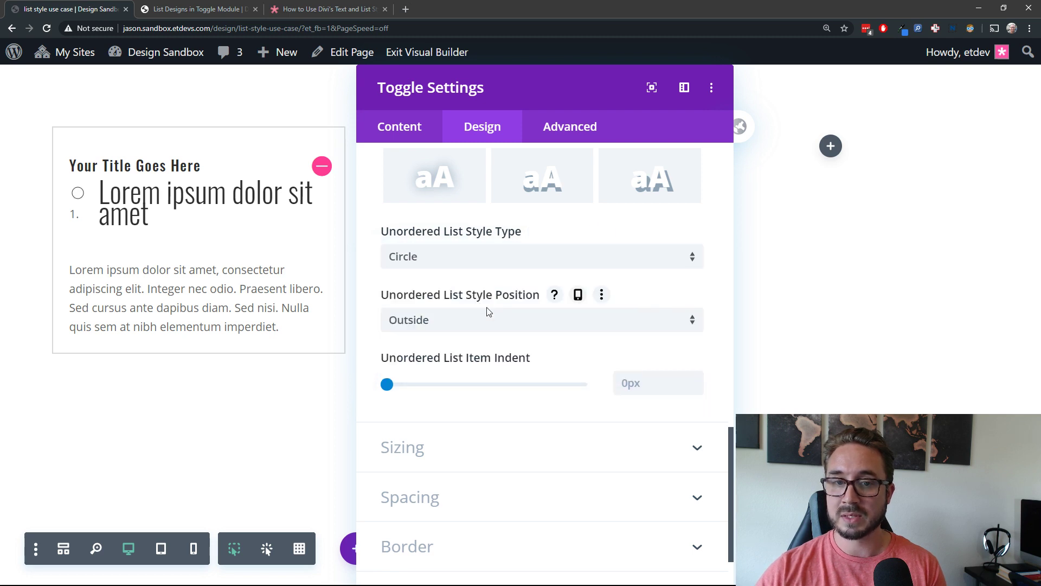
{"action": "left_click", "coordinate": [450, 262]}
{"action": "left_click", "coordinate": [467, 326]}
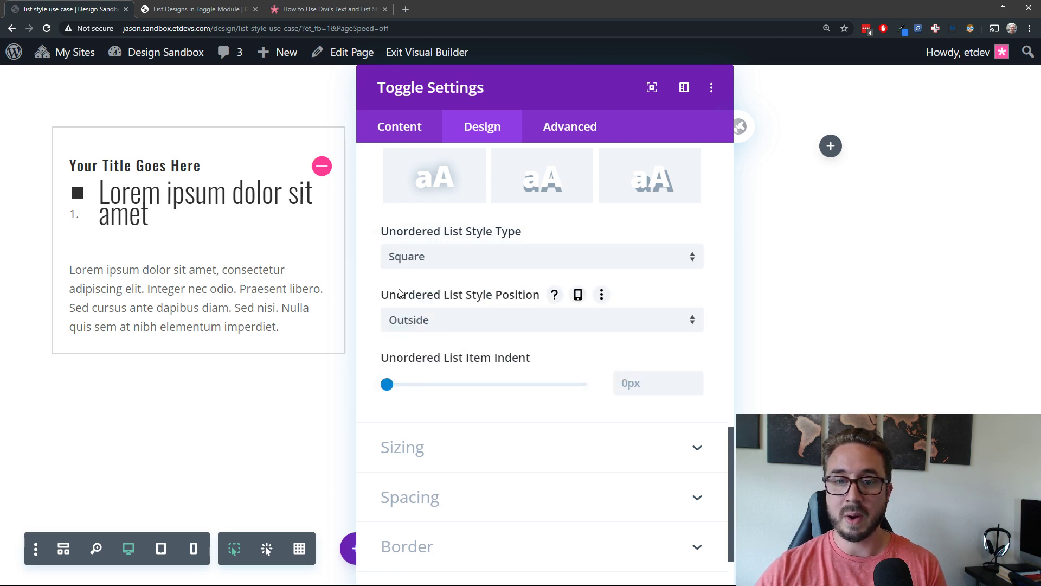
{"action": "left_click", "coordinate": [444, 264]}
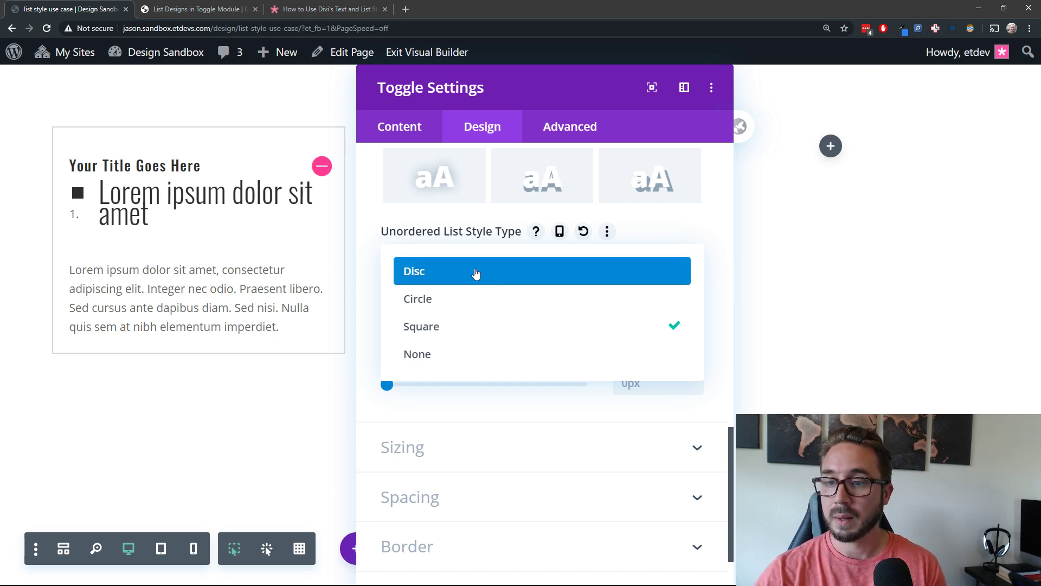
{"action": "left_click", "coordinate": [471, 355]}
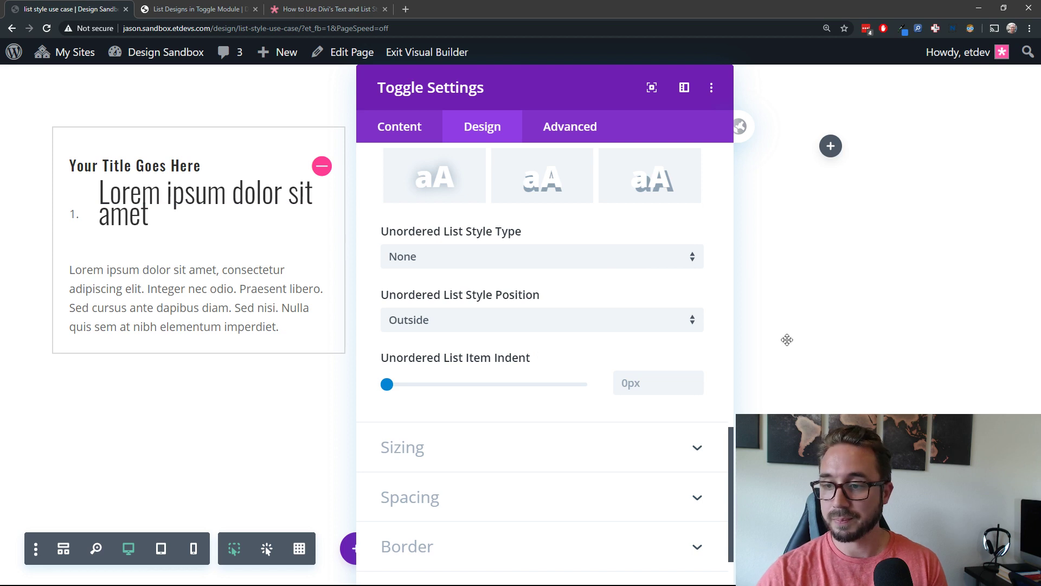
Adjust the unordered list item indent up and down by a pixel and leave it at 0px.
{"action": "left_click", "coordinate": [696, 389]}
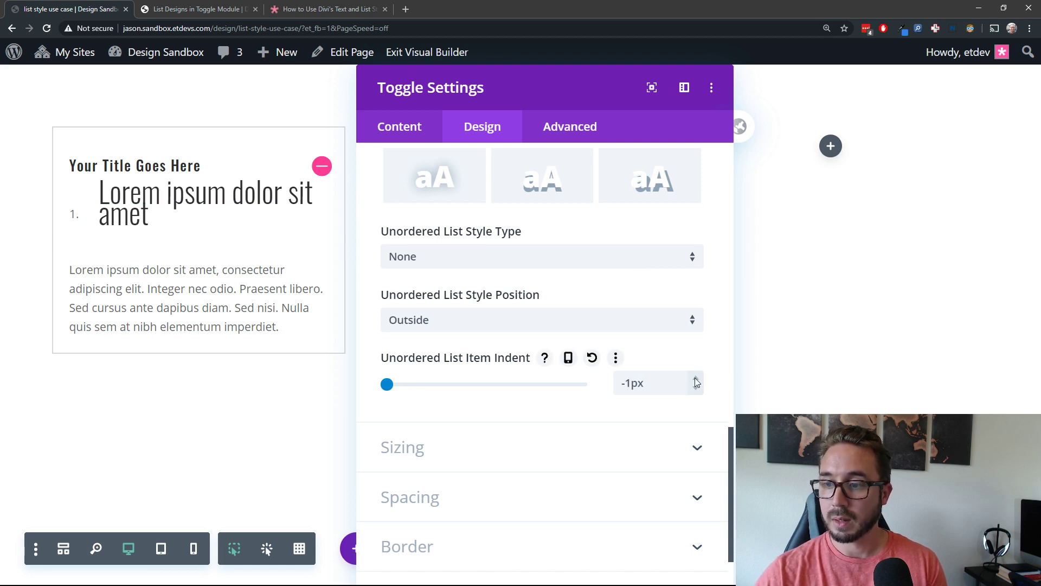
{"action": "left_click", "coordinate": [694, 378]}
{"action": "left_click", "coordinate": [694, 378]}
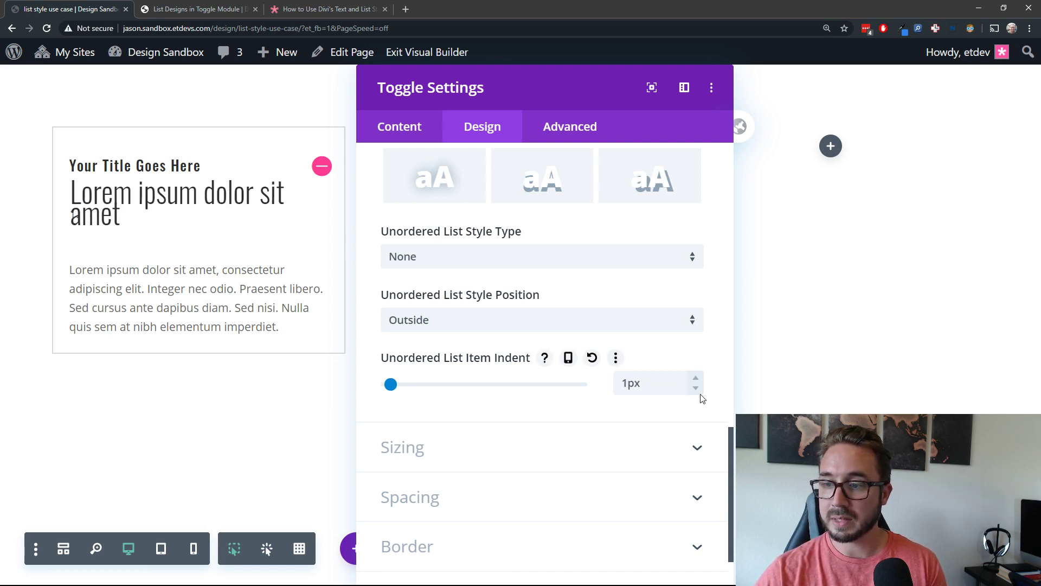
{"action": "left_click", "coordinate": [696, 388]}
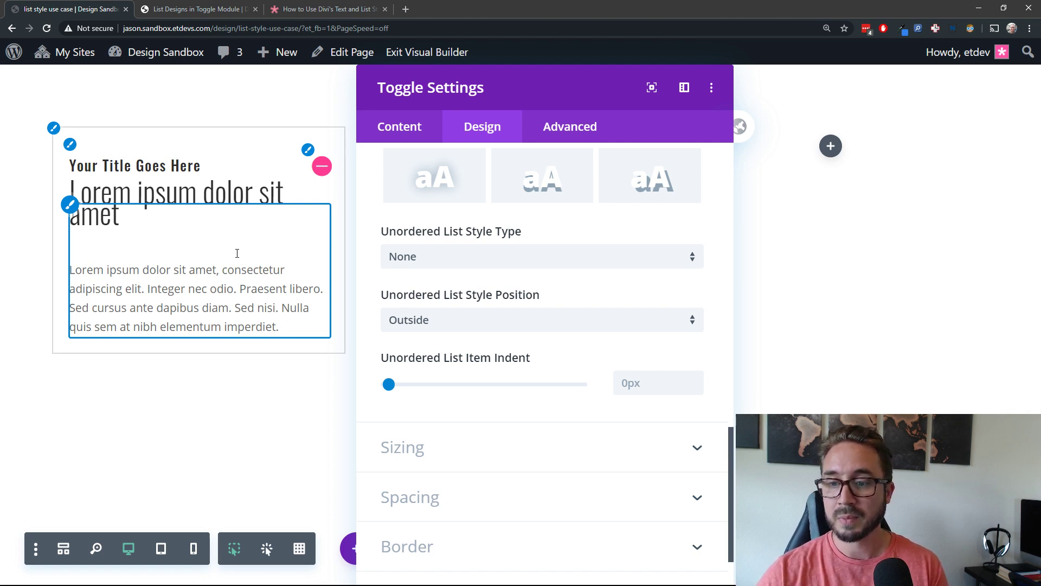
{"action": "left_click", "coordinate": [695, 379]}
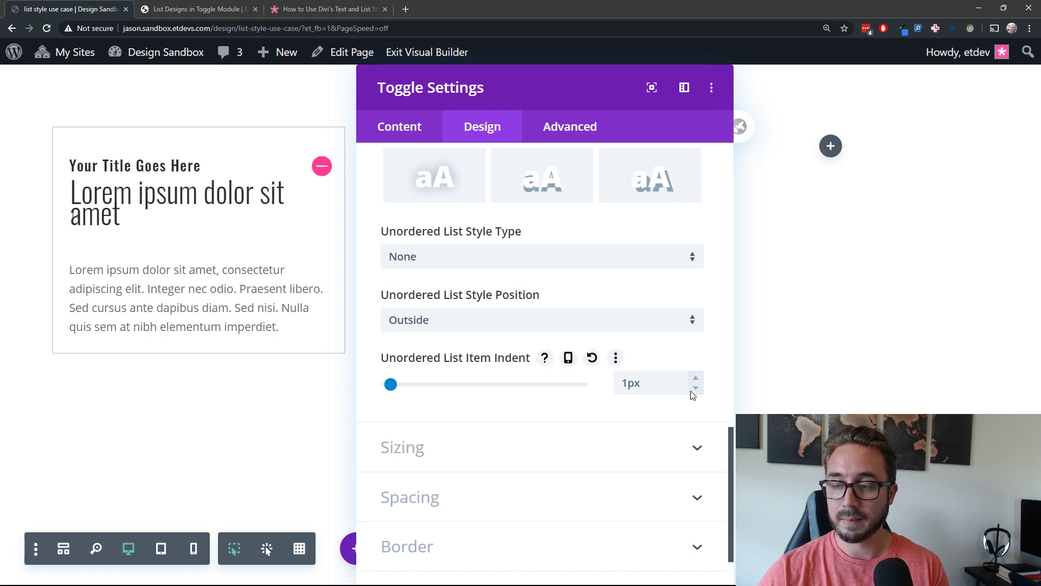
{"action": "left_click", "coordinate": [696, 388]}
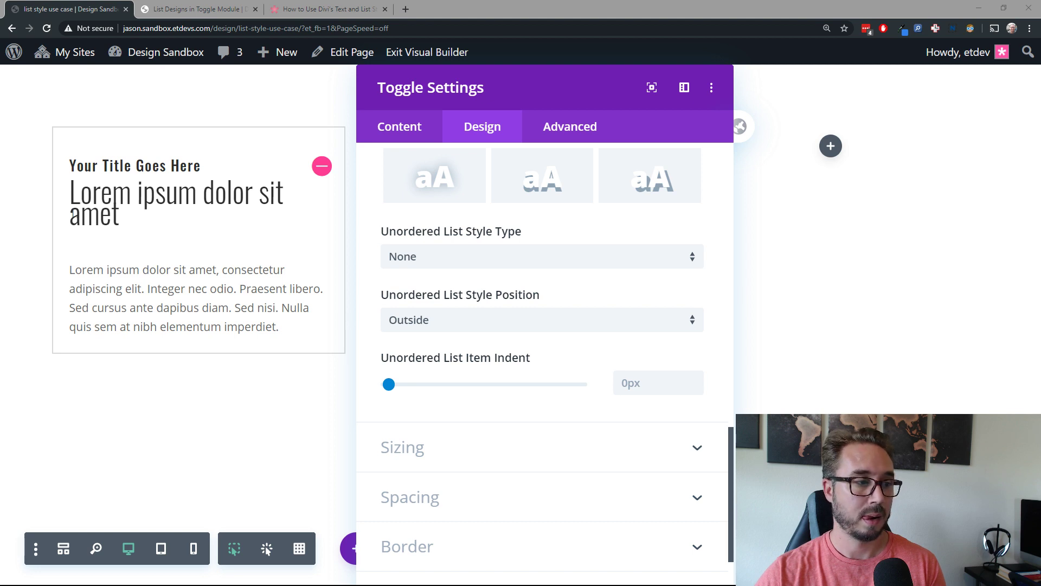
Set the unordered list letter spacing to 0.2em in the toggle's body text options.
{"action": "scroll", "coordinate": [659, 363], "scroll_direction": "down", "scroll_amount": 3}
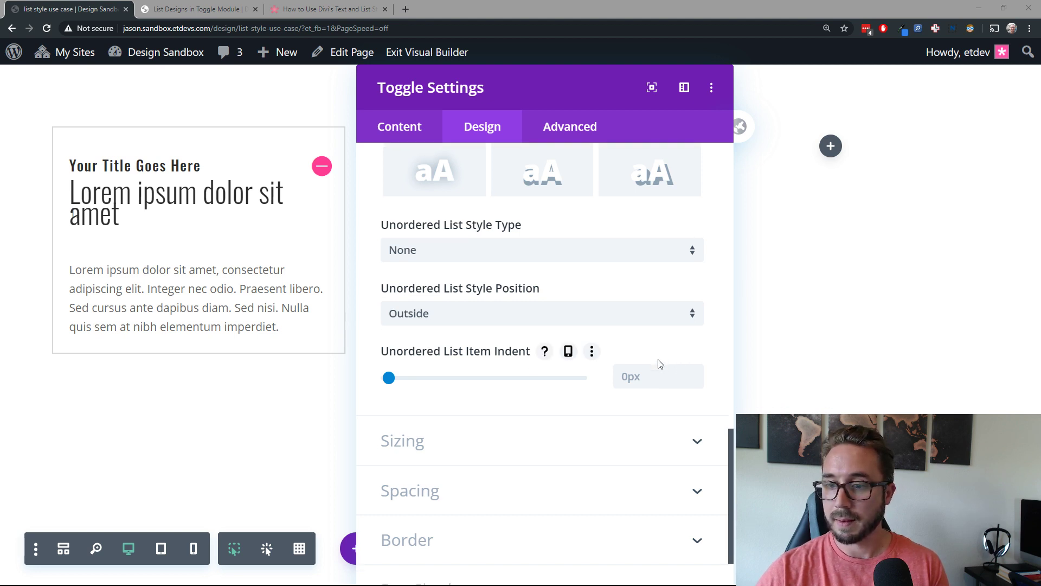
{"action": "scroll", "coordinate": [659, 364], "scroll_direction": "up", "scroll_amount": 7}
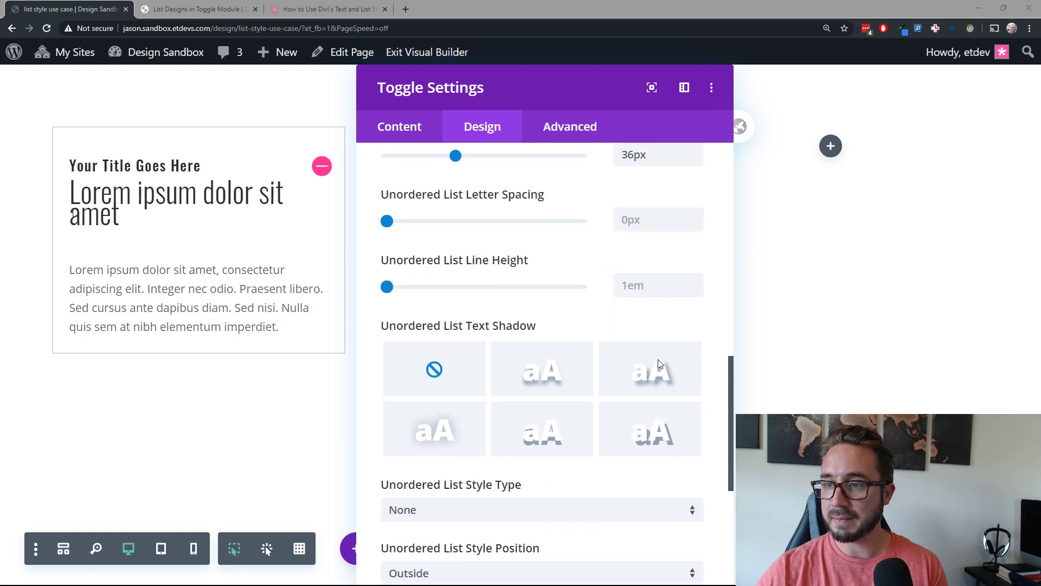
{"action": "scroll", "coordinate": [595, 255], "scroll_direction": "up", "scroll_amount": 1}
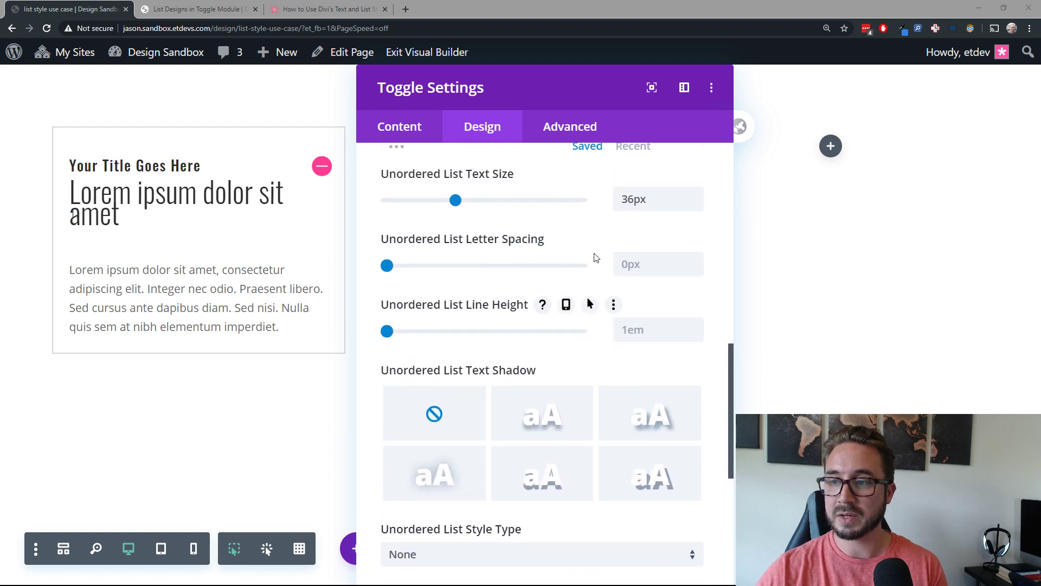
{"action": "scroll", "coordinate": [651, 226], "scroll_direction": "down", "scroll_amount": 2}
{"action": "left_click", "coordinate": [653, 180]}
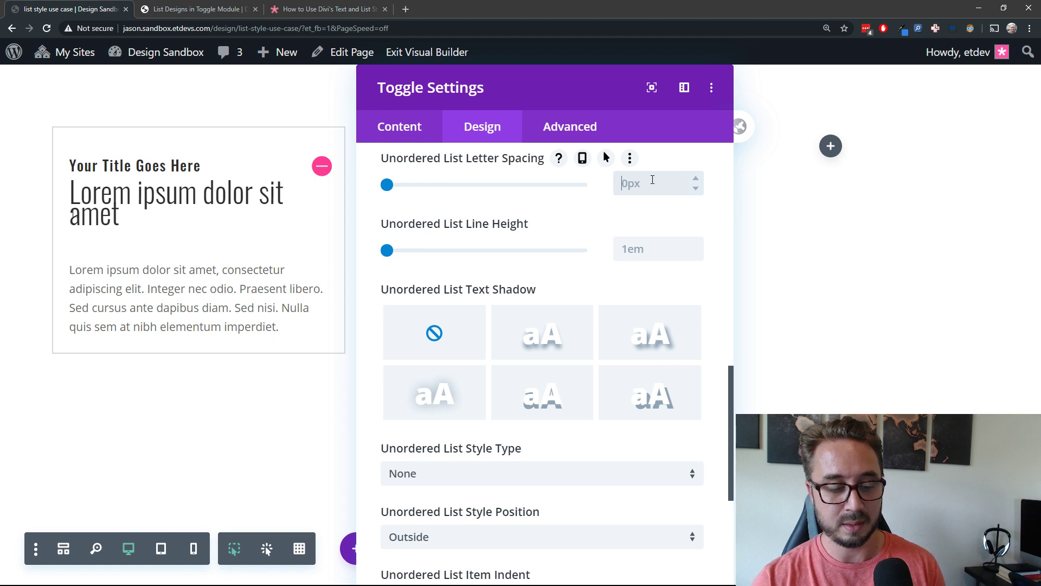
{"action": "type", "text": "0.2em"}
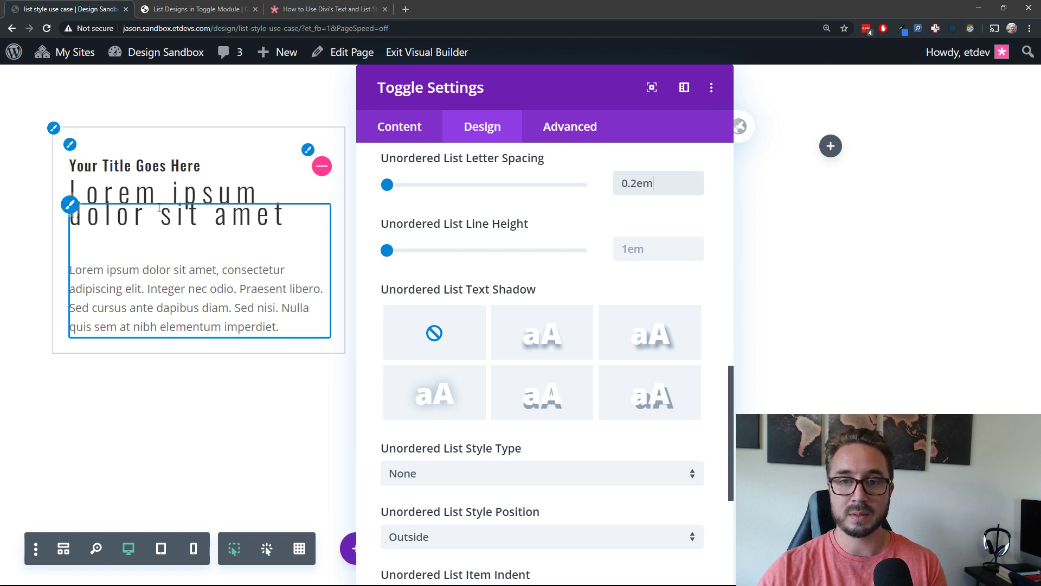
Set the ordered list font to Kameron with a Bold weight in the toggle's body text options.
{"action": "scroll", "coordinate": [558, 320], "scroll_direction": "down", "scroll_amount": 3}
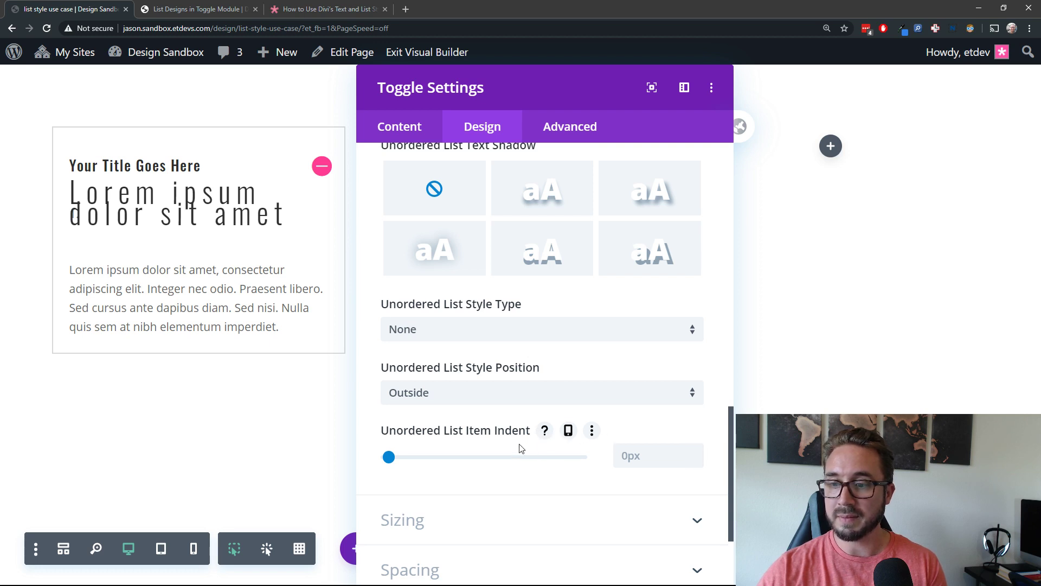
{"action": "scroll", "coordinate": [567, 461], "scroll_direction": "down", "scroll_amount": 2}
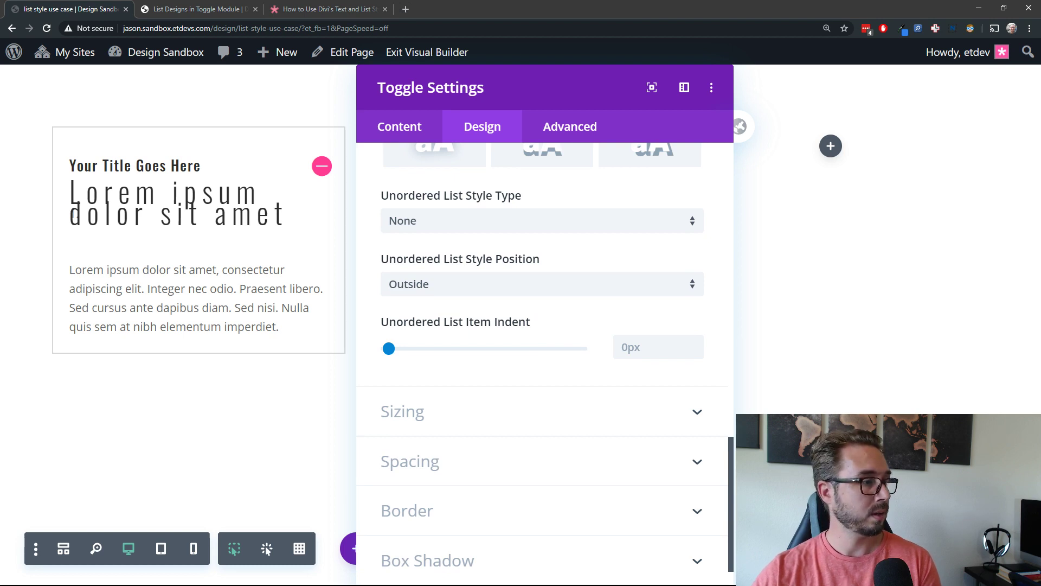
{"action": "scroll", "coordinate": [578, 353], "scroll_direction": "up", "scroll_amount": 8}
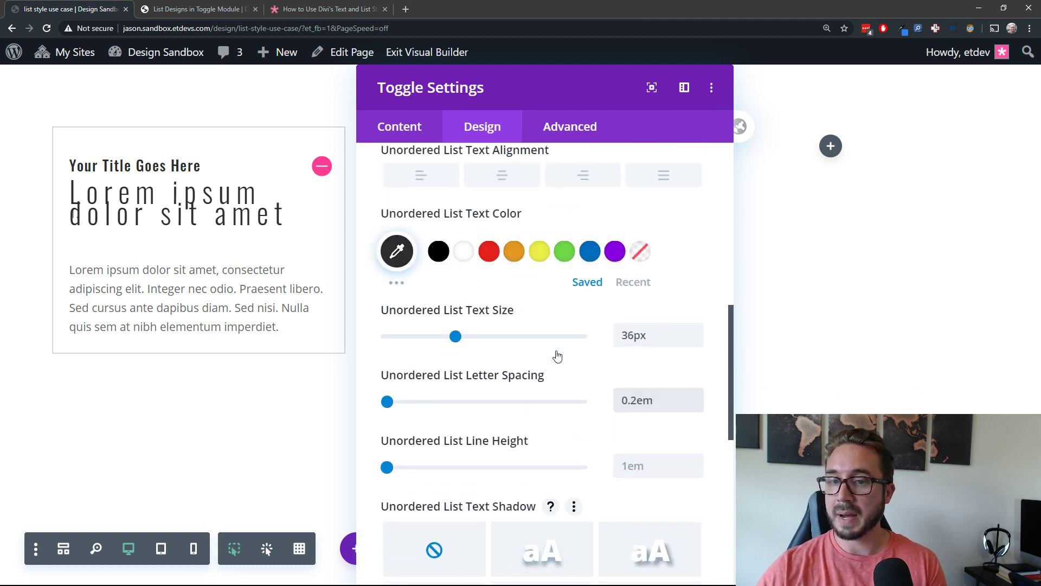
{"action": "scroll", "coordinate": [557, 355], "scroll_direction": "up", "scroll_amount": 8}
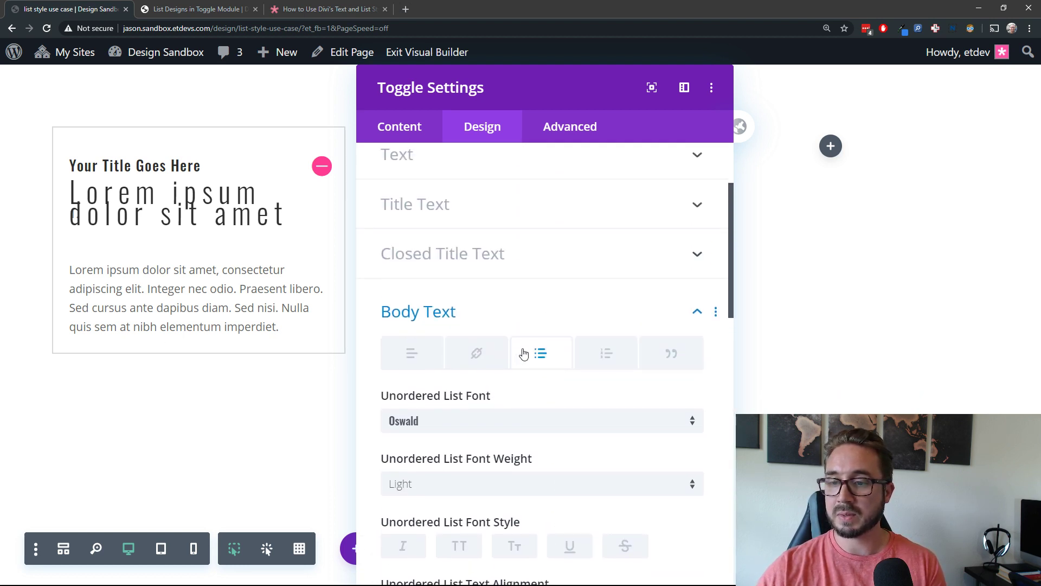
{"action": "left_click", "coordinate": [602, 355]}
{"action": "scroll", "coordinate": [544, 398], "scroll_direction": "down", "scroll_amount": 2}
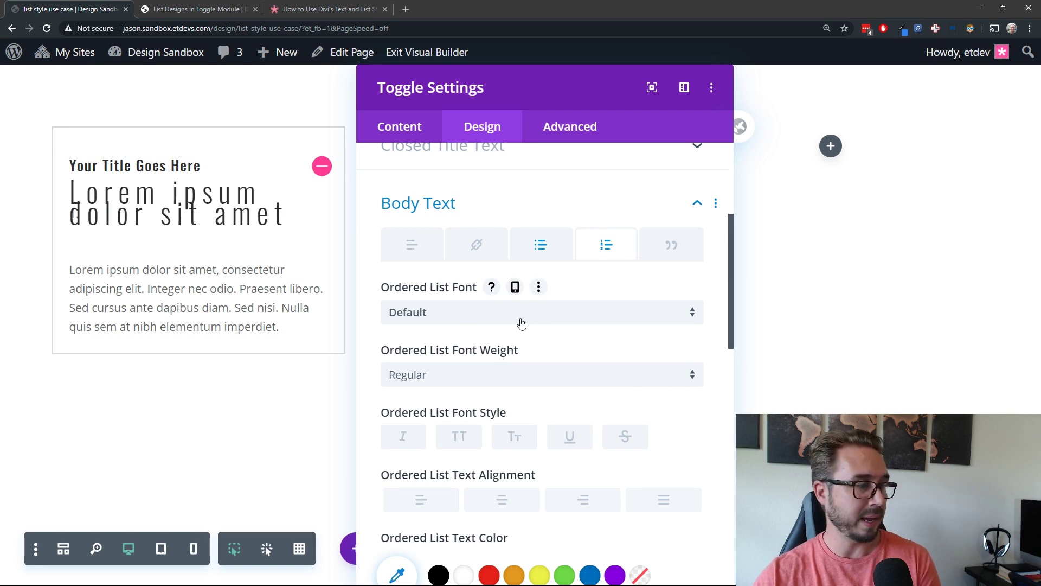
{"action": "left_click", "coordinate": [594, 318]}
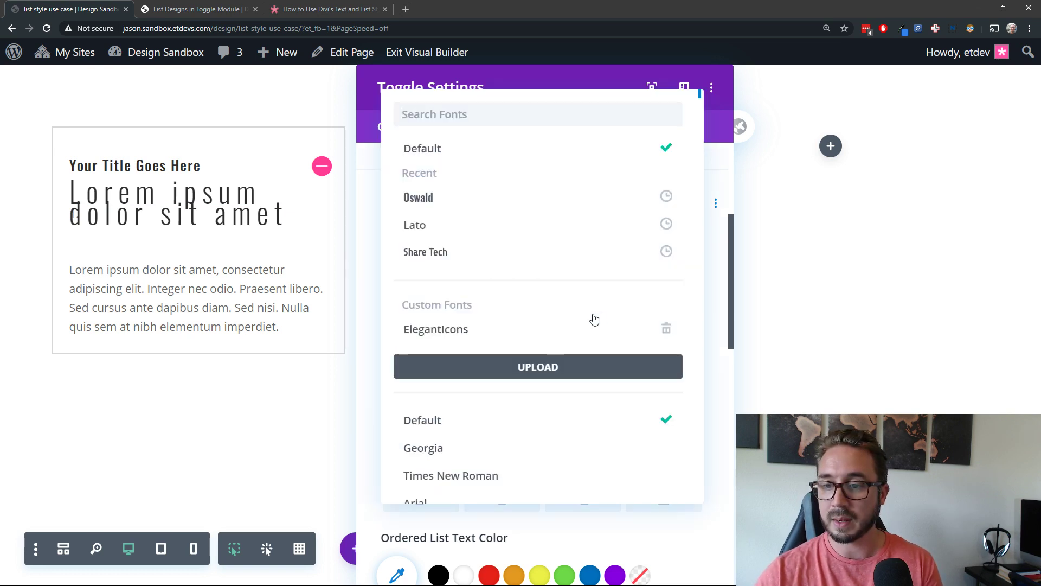
{"action": "left_click", "coordinate": [500, 113]}
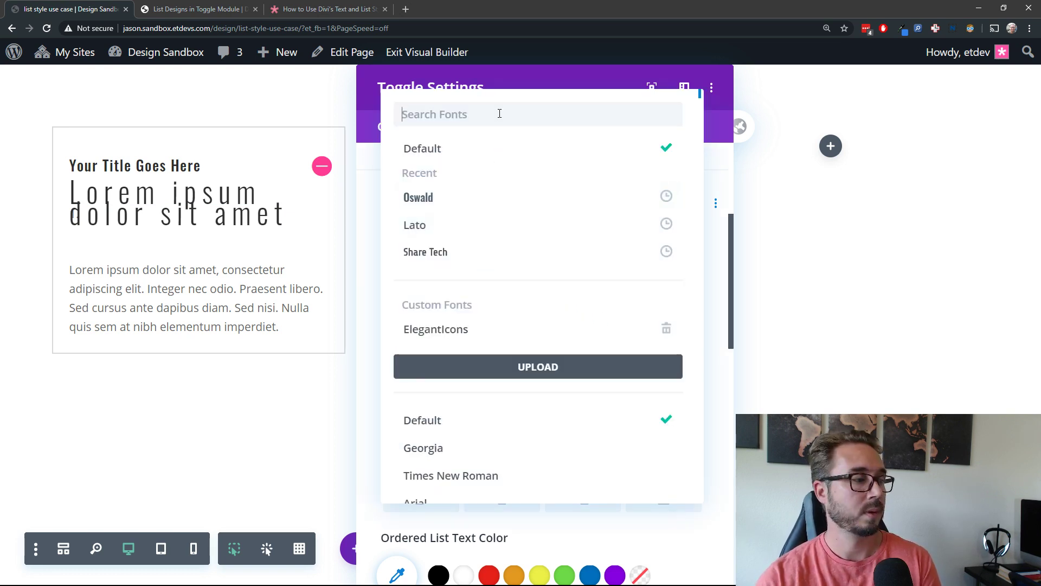
{"action": "type", "text": "kam"}
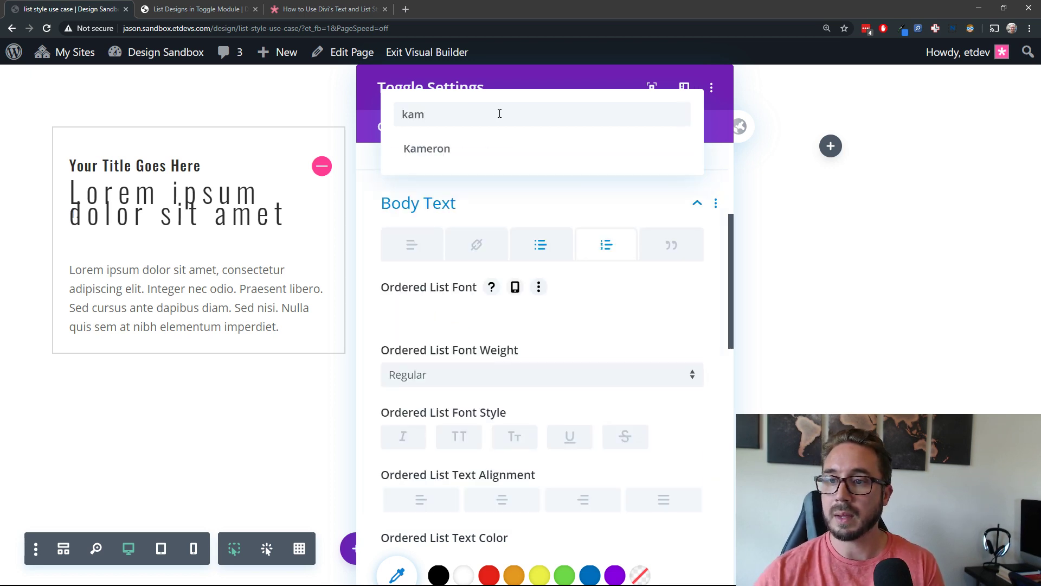
{"action": "left_click", "coordinate": [474, 149]}
{"action": "left_click", "coordinate": [498, 373]}
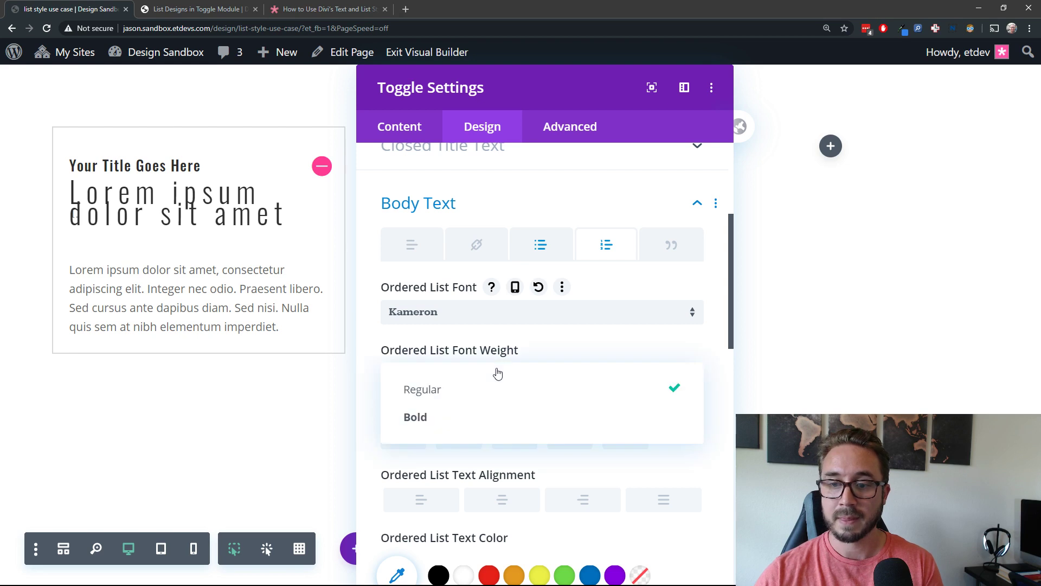
{"action": "left_click", "coordinate": [480, 419]}
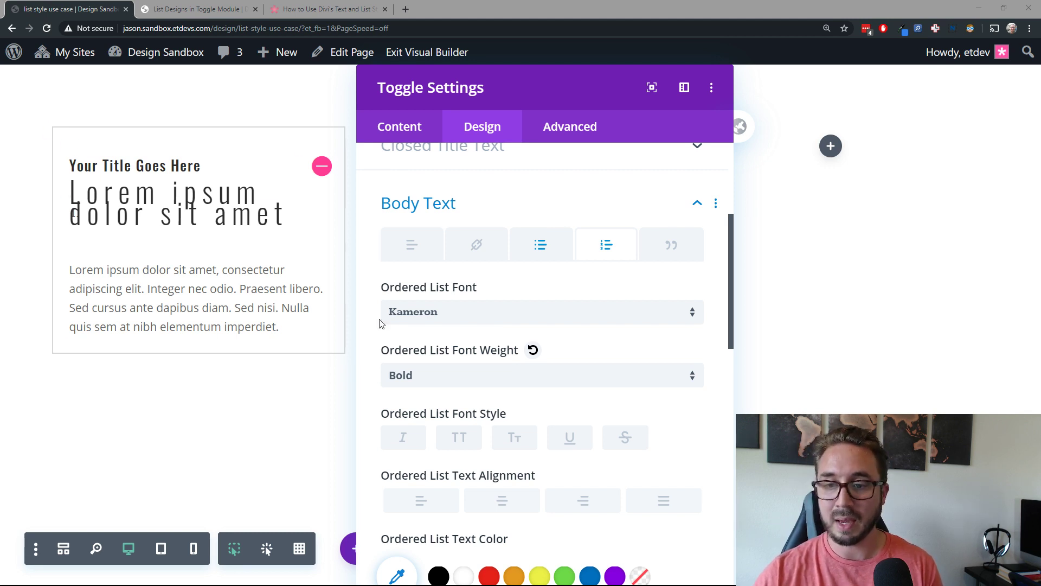
Set the ordered list text color to the semi-transparent pink rgba(255,61,151,0.34).
{"action": "scroll", "coordinate": [588, 312], "scroll_direction": "down", "scroll_amount": 3}
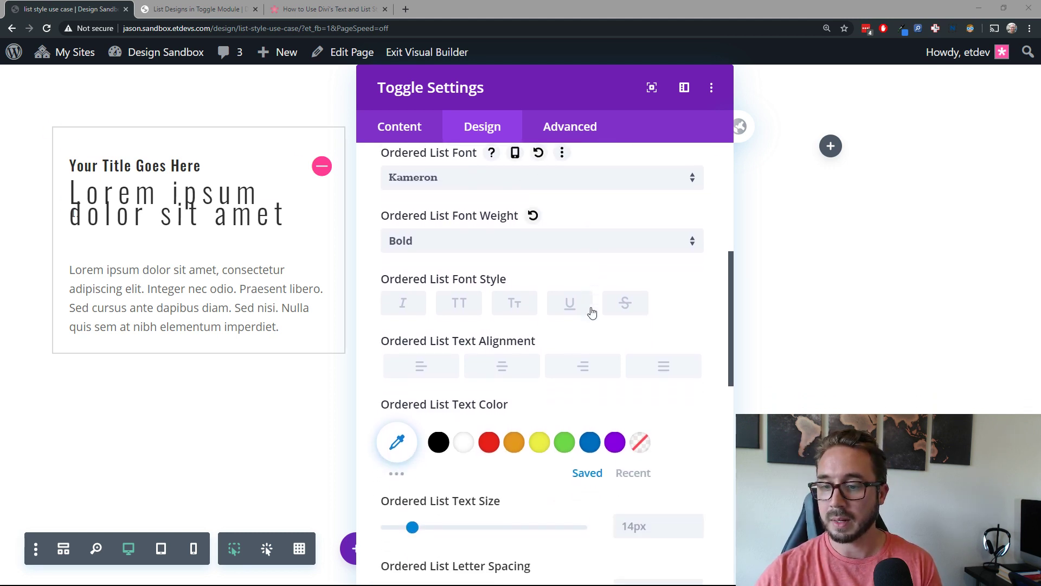
{"action": "scroll", "coordinate": [591, 313], "scroll_direction": "down", "scroll_amount": 2}
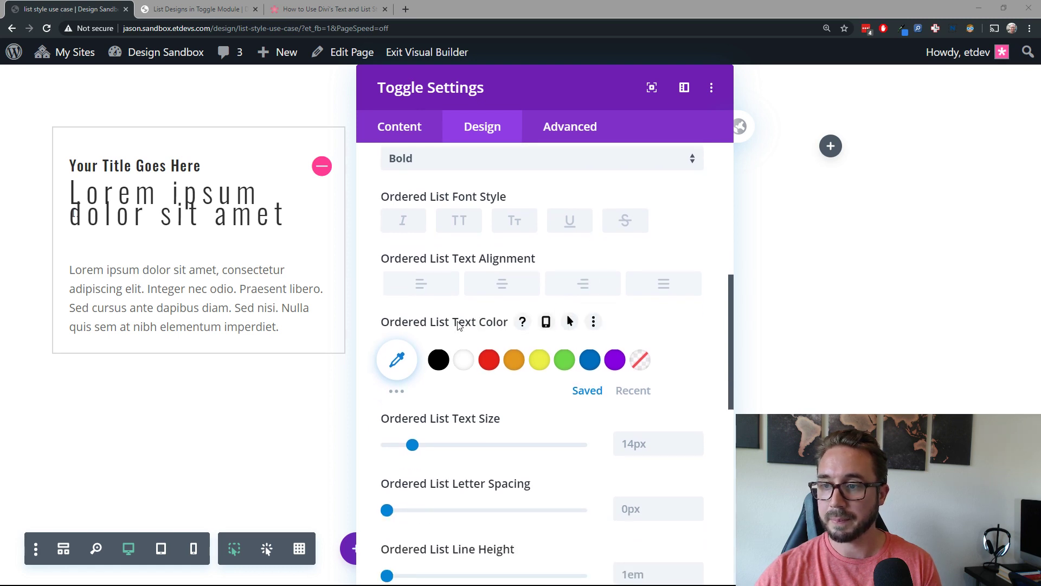
{"action": "left_click", "coordinate": [401, 359]}
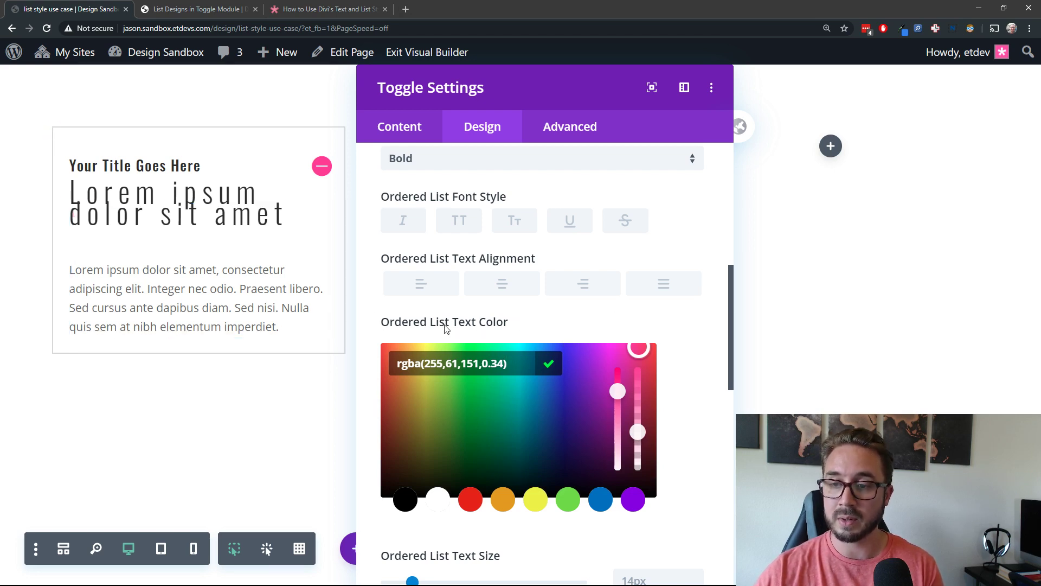
{"action": "left_click", "coordinate": [705, 350]}
Set the ordered list text size to 100px in the toggle's body text options.
{"action": "scroll", "coordinate": [564, 357], "scroll_direction": "down", "scroll_amount": 2}
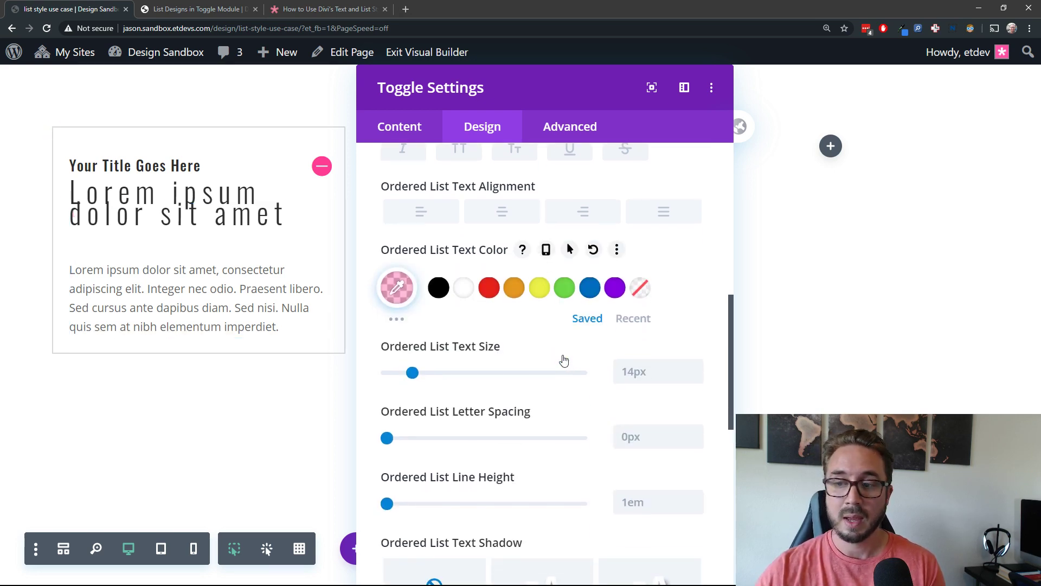
{"action": "scroll", "coordinate": [564, 357], "scroll_direction": "down", "scroll_amount": 2}
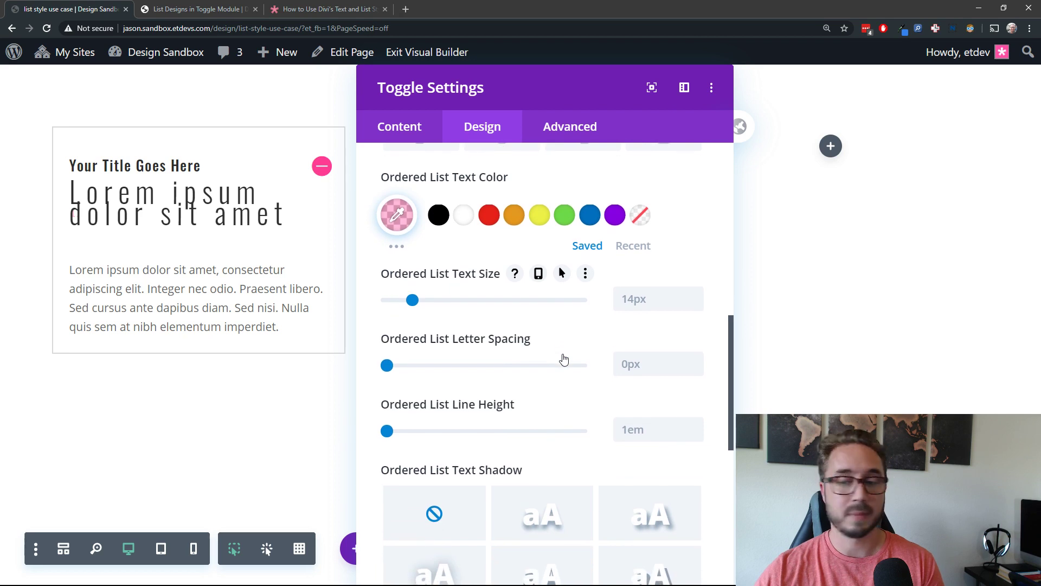
{"action": "left_click", "coordinate": [662, 302]}
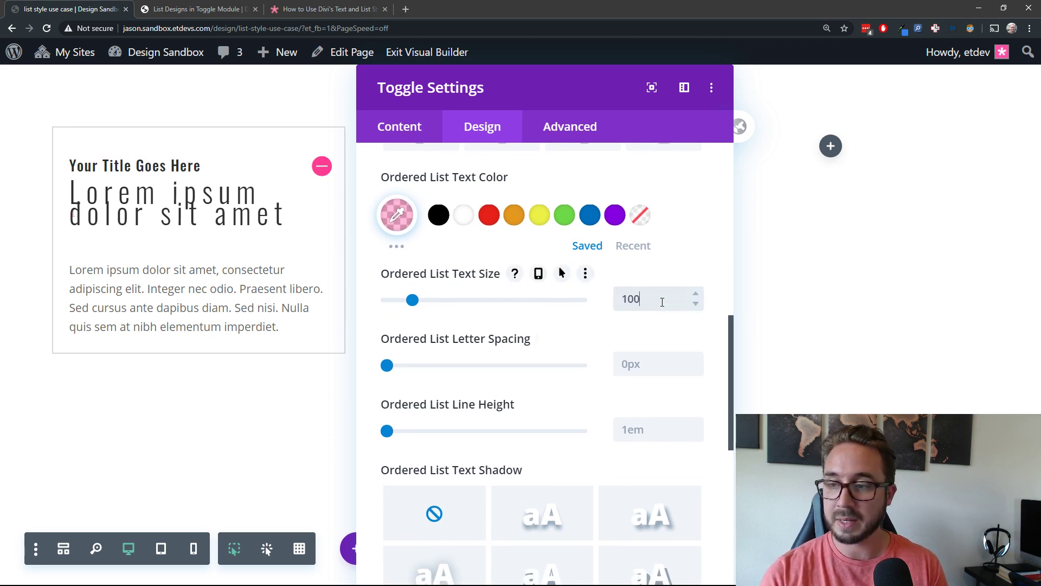
{"action": "type", "text": "100px"}
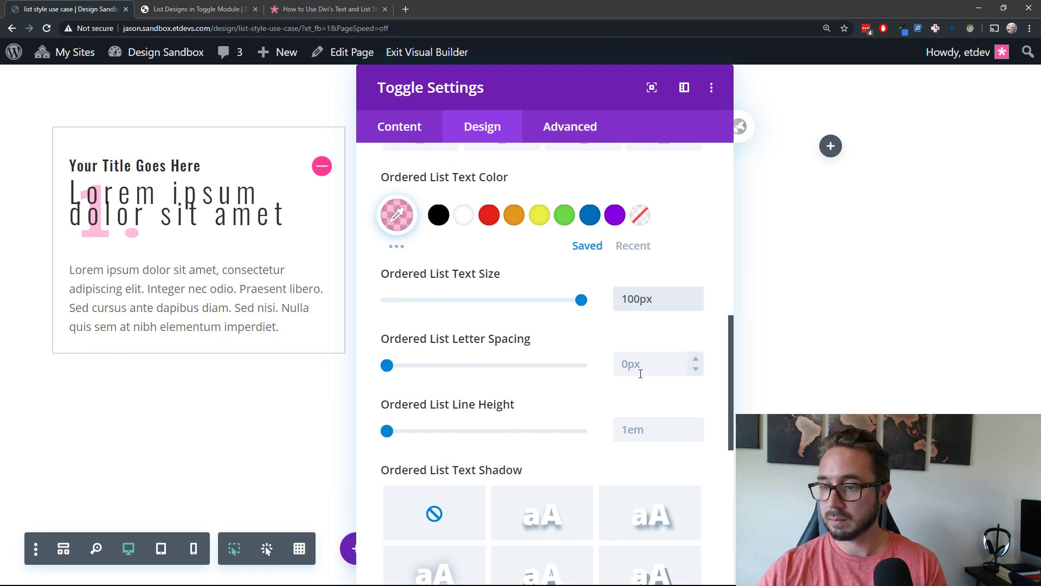
Increase the ordered list line height to 1.1em in the toggle's body text options.
{"action": "scroll", "coordinate": [641, 374], "scroll_direction": "down", "scroll_amount": 2}
{"action": "scroll", "coordinate": [446, 360], "scroll_direction": "down", "scroll_amount": 3}
{"action": "scroll", "coordinate": [447, 361], "scroll_direction": "up", "scroll_amount": 2}
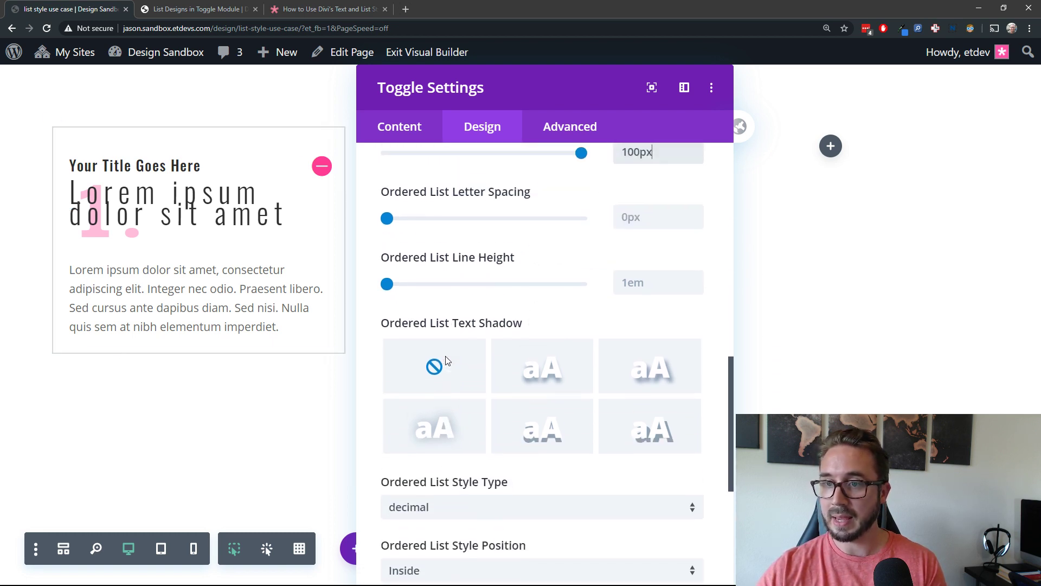
{"action": "scroll", "coordinate": [446, 361], "scroll_direction": "down", "scroll_amount": 1}
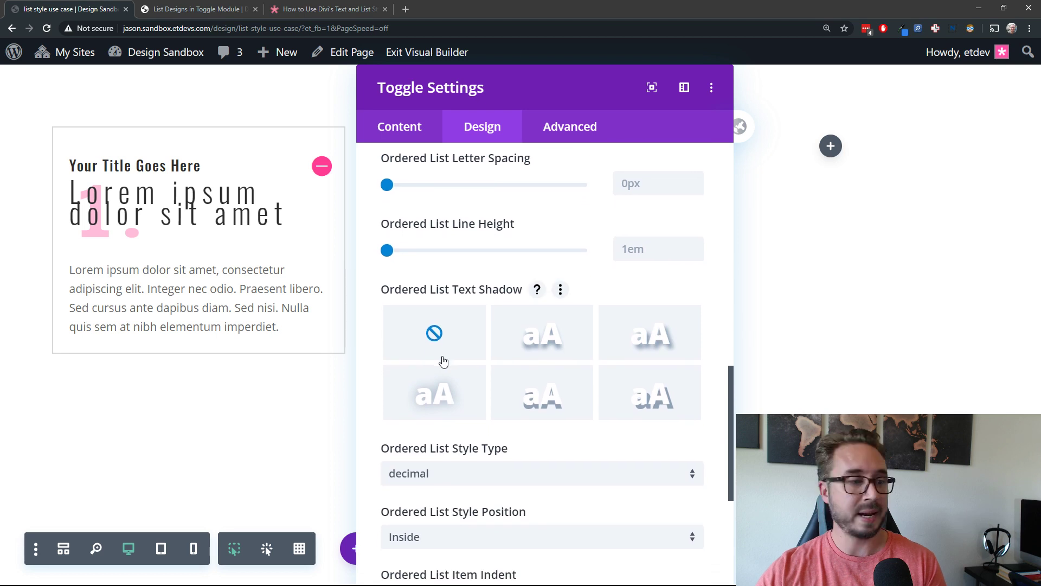
{"action": "left_click", "coordinate": [698, 244]}
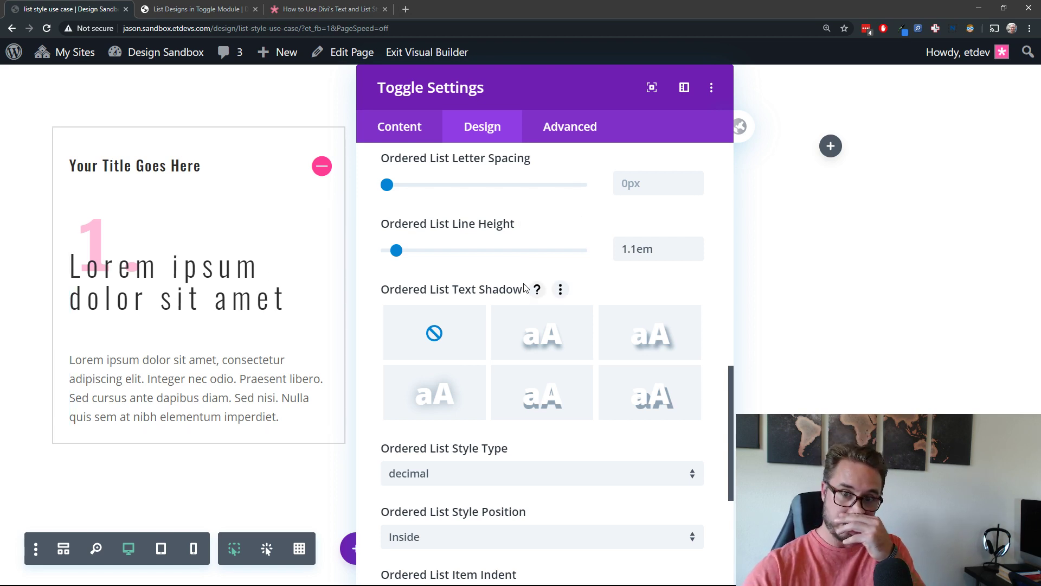
Try the lower-alpha, lower-greek and lower-roman style types for the ordered list.
{"action": "scroll", "coordinate": [523, 277], "scroll_direction": "down", "scroll_amount": 4}
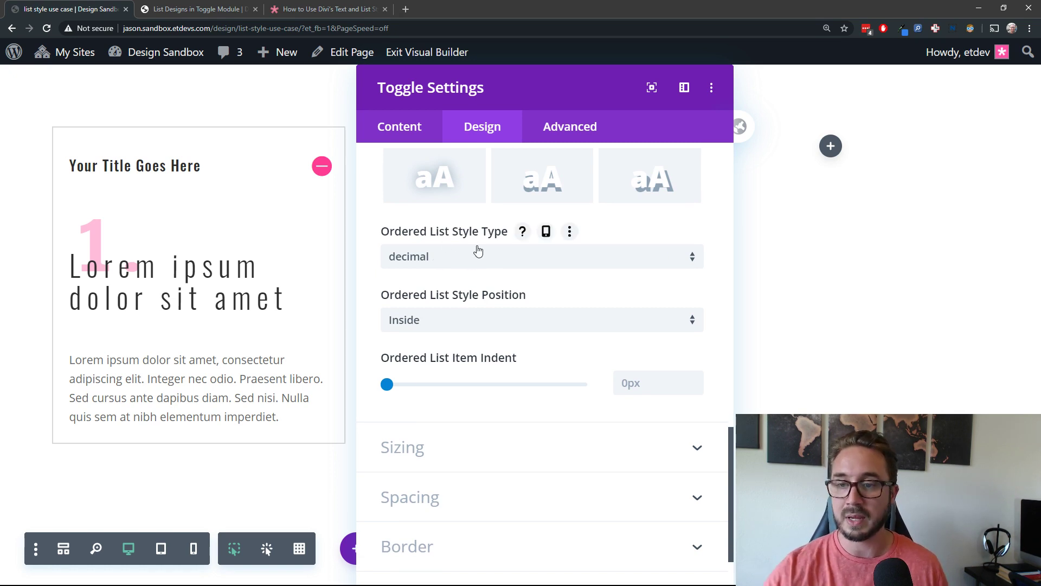
{"action": "left_click", "coordinate": [477, 255]}
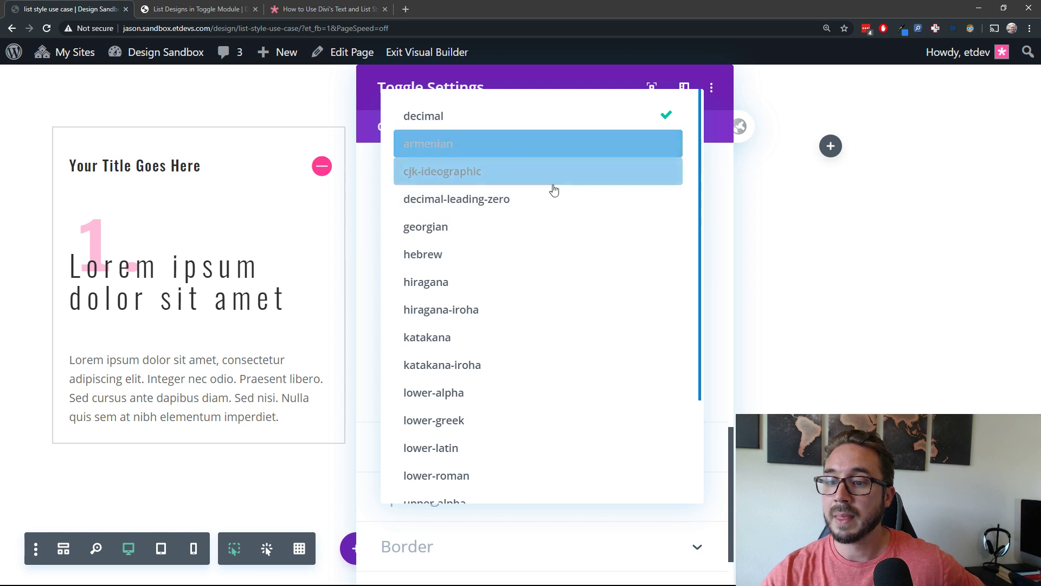
{"action": "scroll", "coordinate": [562, 272], "scroll_direction": "down", "scroll_amount": 2}
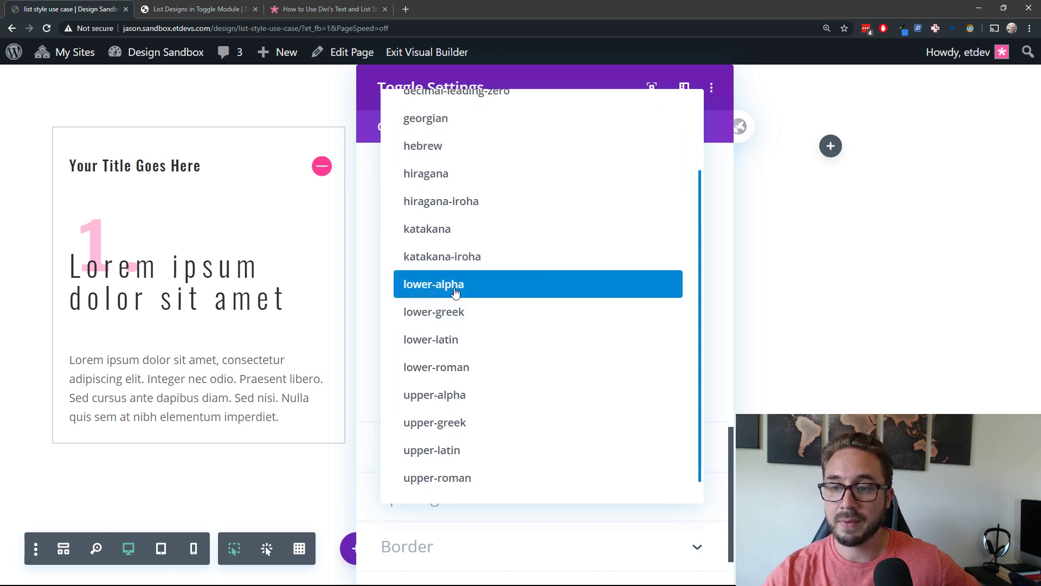
{"action": "left_click", "coordinate": [454, 292]}
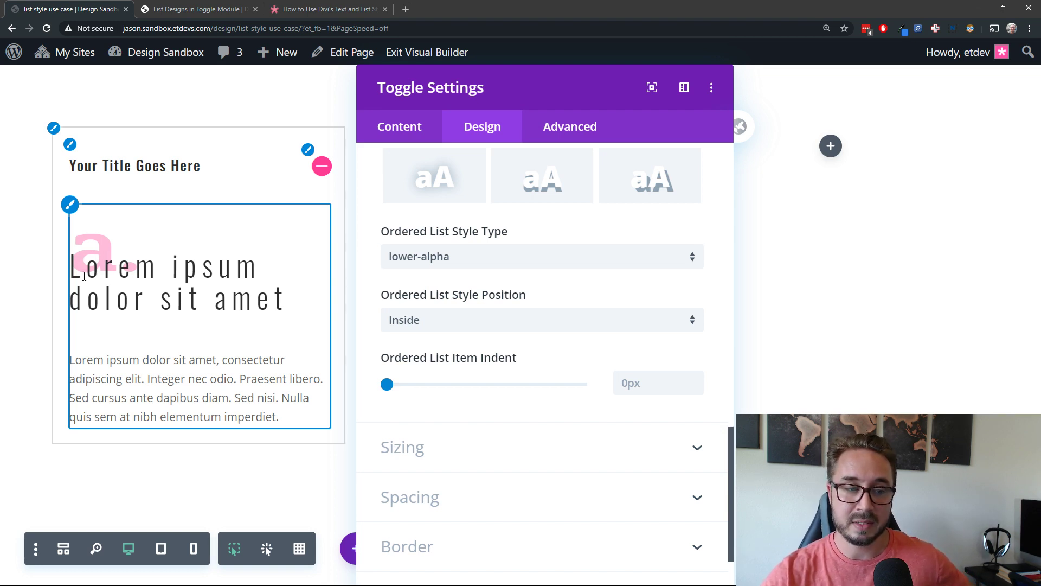
{"action": "left_click", "coordinate": [457, 260]}
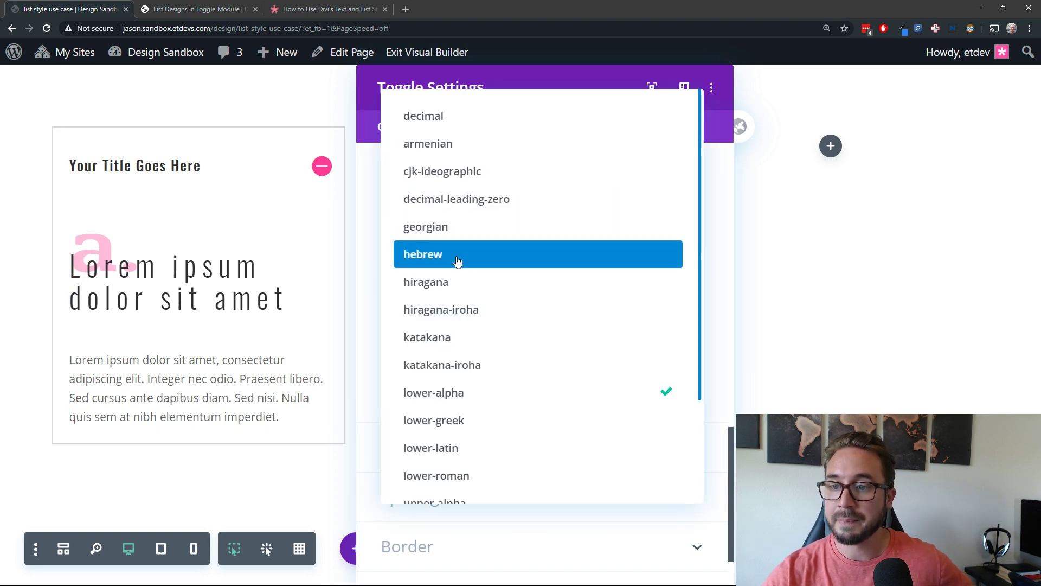
{"action": "scroll", "coordinate": [472, 344], "scroll_direction": "down", "scroll_amount": 1}
{"action": "left_click", "coordinate": [466, 351]}
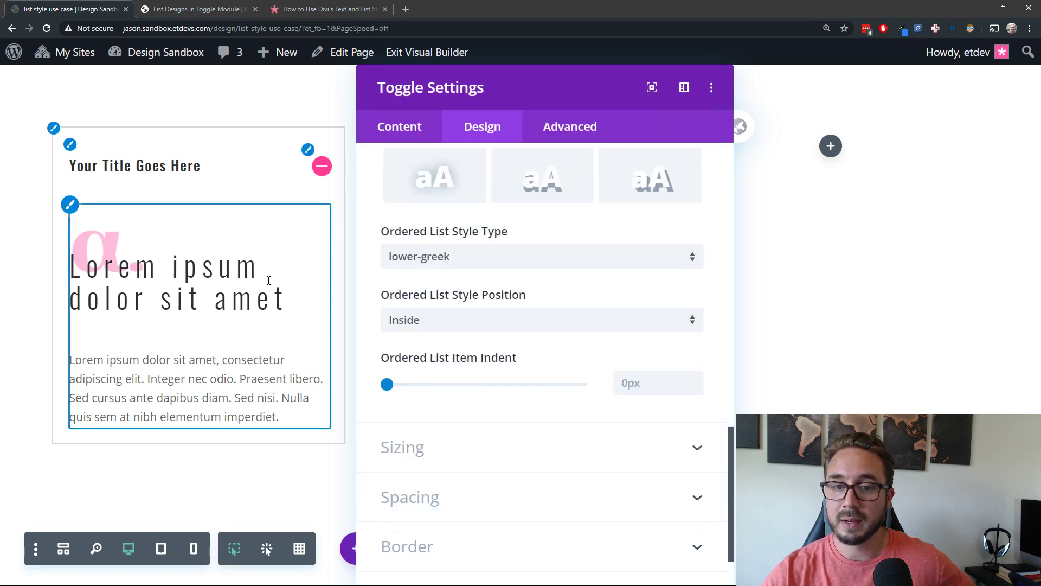
{"action": "left_click", "coordinate": [432, 321]}
{"action": "left_click", "coordinate": [443, 255]}
{"action": "scroll", "coordinate": [477, 331], "scroll_direction": "down", "scroll_amount": 2}
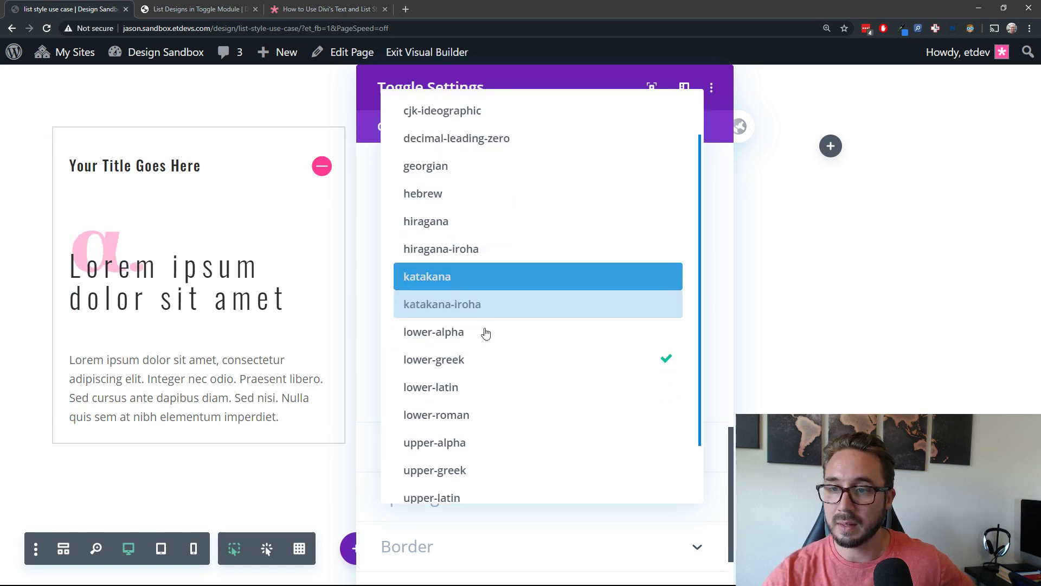
{"action": "scroll", "coordinate": [495, 395], "scroll_direction": "down", "scroll_amount": 1}
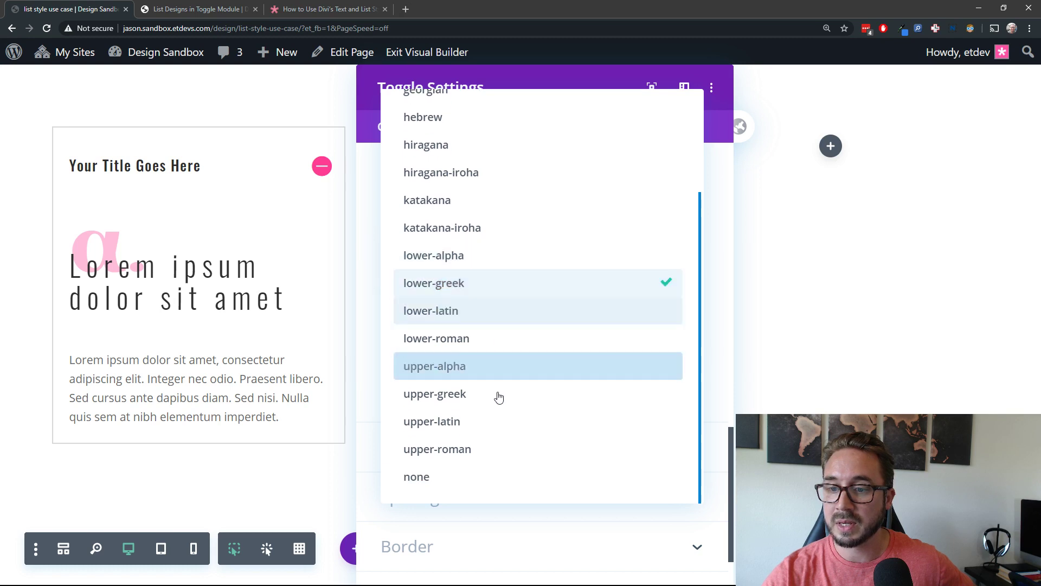
{"action": "left_click", "coordinate": [473, 343]}
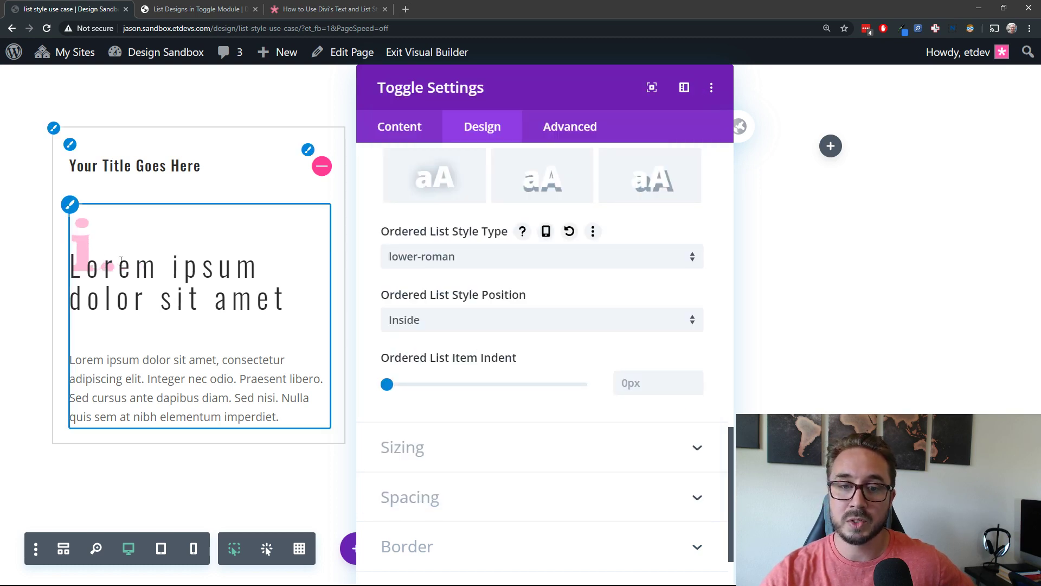
Set the ordered list style type to decimal-leading-zero in the toggle's body text options.
{"action": "left_click", "coordinate": [488, 260]}
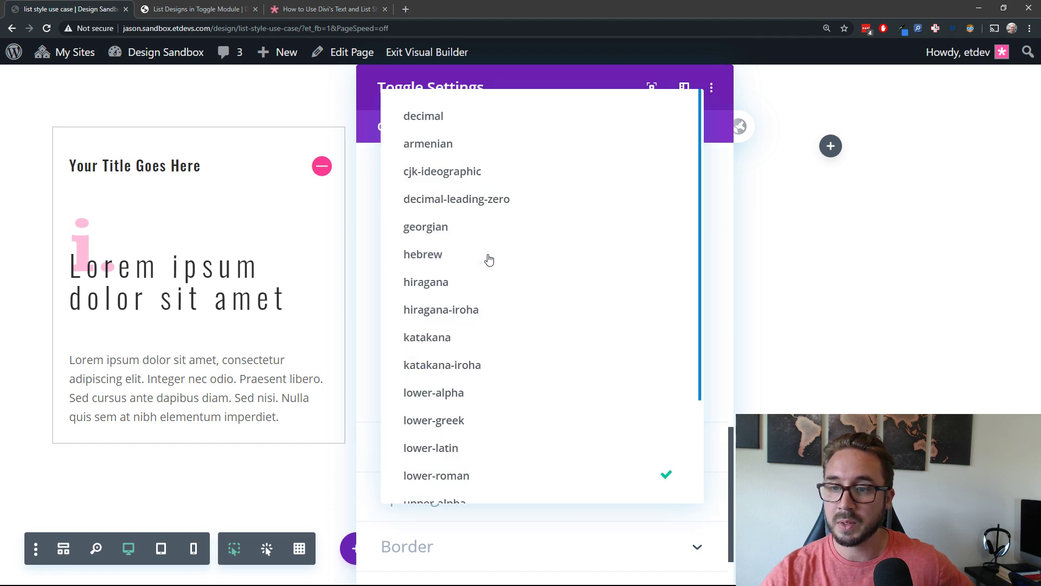
{"action": "scroll", "coordinate": [544, 447], "scroll_direction": "down", "scroll_amount": 3}
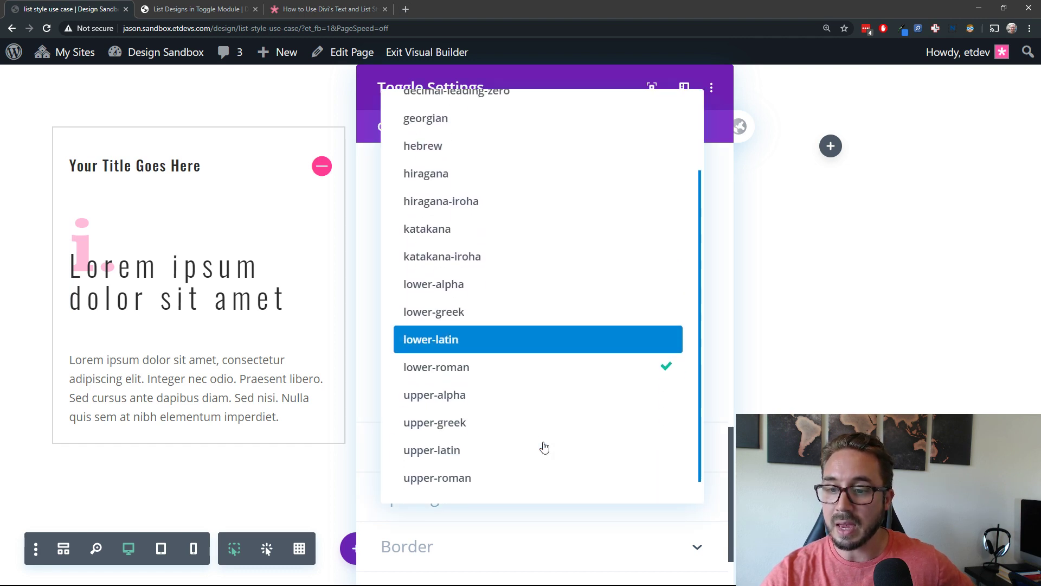
{"action": "scroll", "coordinate": [542, 433], "scroll_direction": "up", "scroll_amount": 3}
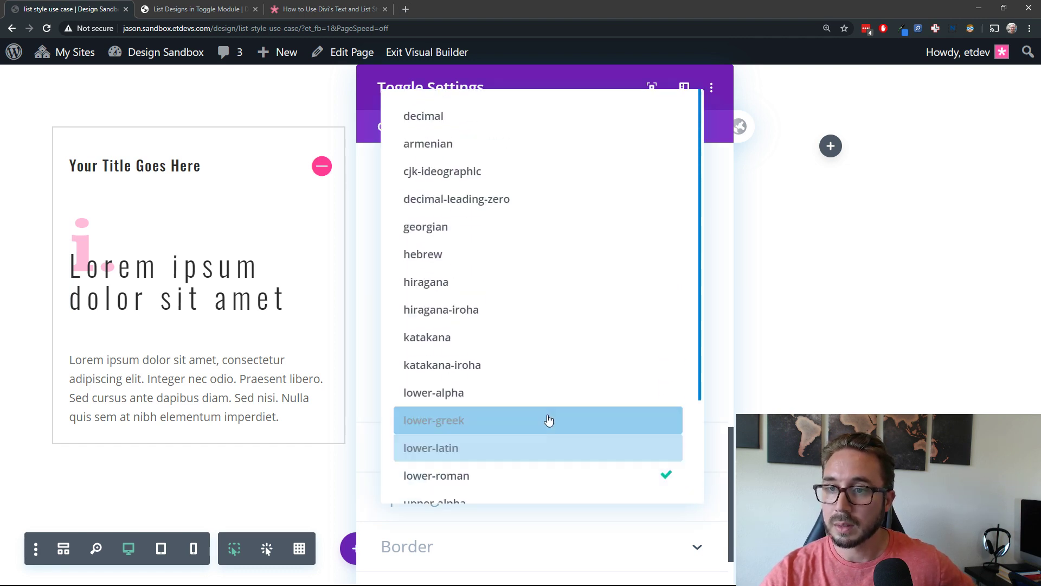
{"action": "scroll", "coordinate": [549, 421], "scroll_direction": "down", "scroll_amount": 1}
{"action": "left_click", "coordinate": [484, 170]}
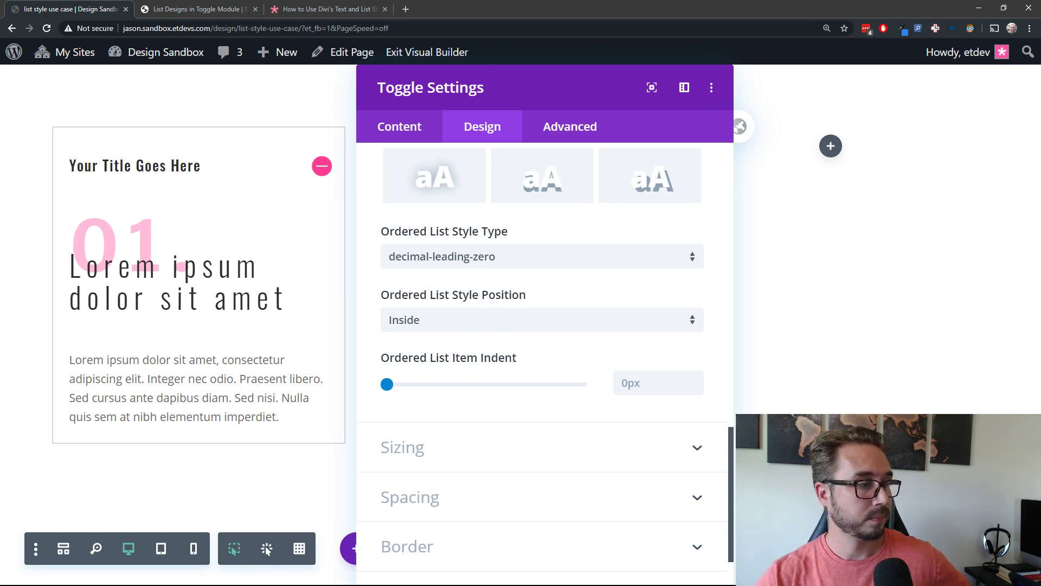
{"action": "scroll", "coordinate": [678, 426], "scroll_direction": "down", "scroll_amount": 2}
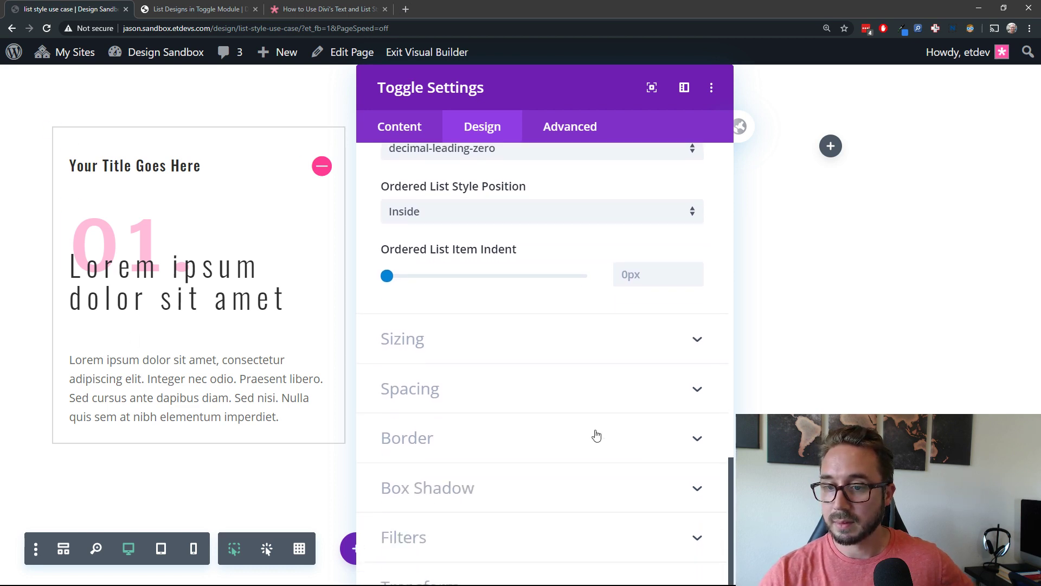
{"action": "scroll", "coordinate": [569, 434], "scroll_direction": "down", "scroll_amount": 2}
{"action": "scroll", "coordinate": [567, 430], "scroll_direction": "up", "scroll_amount": 3}
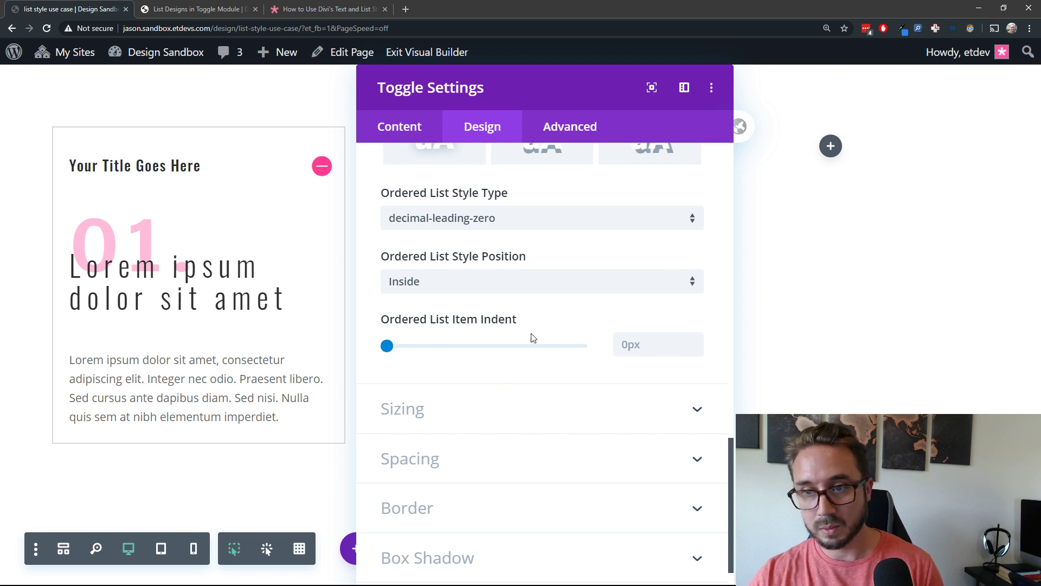
Set the font of the toggle's regular body paragraph text to Oswald.
{"action": "scroll", "coordinate": [686, 259], "scroll_direction": "up", "scroll_amount": 6}
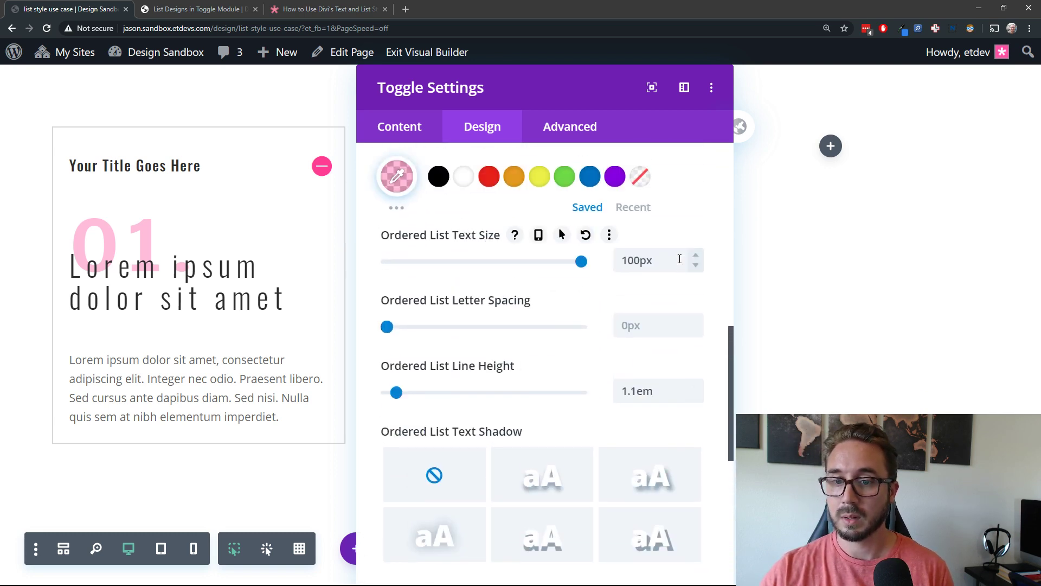
{"action": "scroll", "coordinate": [679, 259], "scroll_direction": "down", "scroll_amount": 2}
{"action": "scroll", "coordinate": [679, 255], "scroll_direction": "up", "scroll_amount": 3}
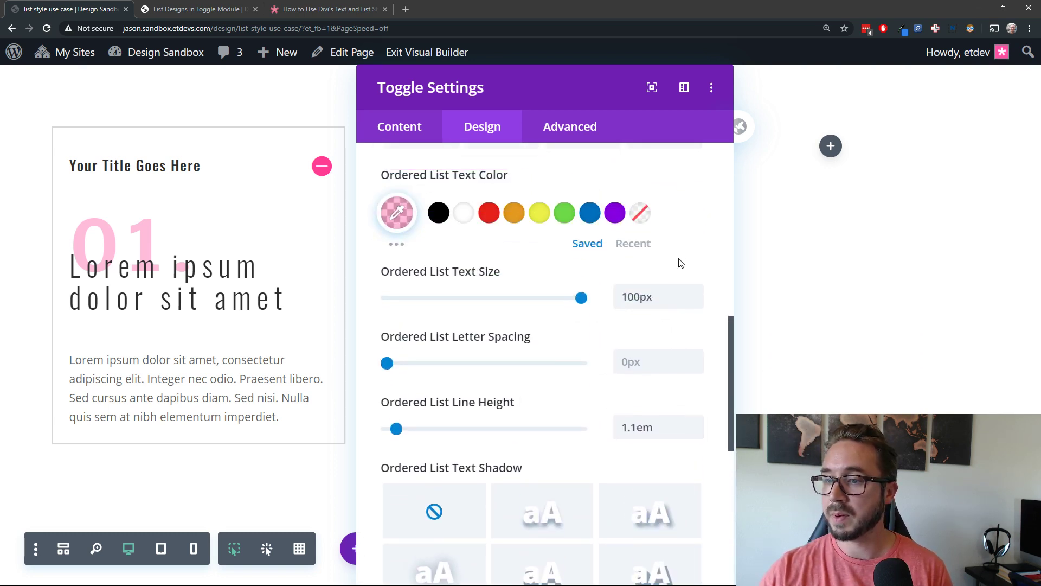
{"action": "scroll", "coordinate": [680, 260], "scroll_direction": "up", "scroll_amount": 4}
{"action": "scroll", "coordinate": [680, 263], "scroll_direction": "up", "scroll_amount": 7}
{"action": "scroll", "coordinate": [678, 263], "scroll_direction": "down", "scroll_amount": 3}
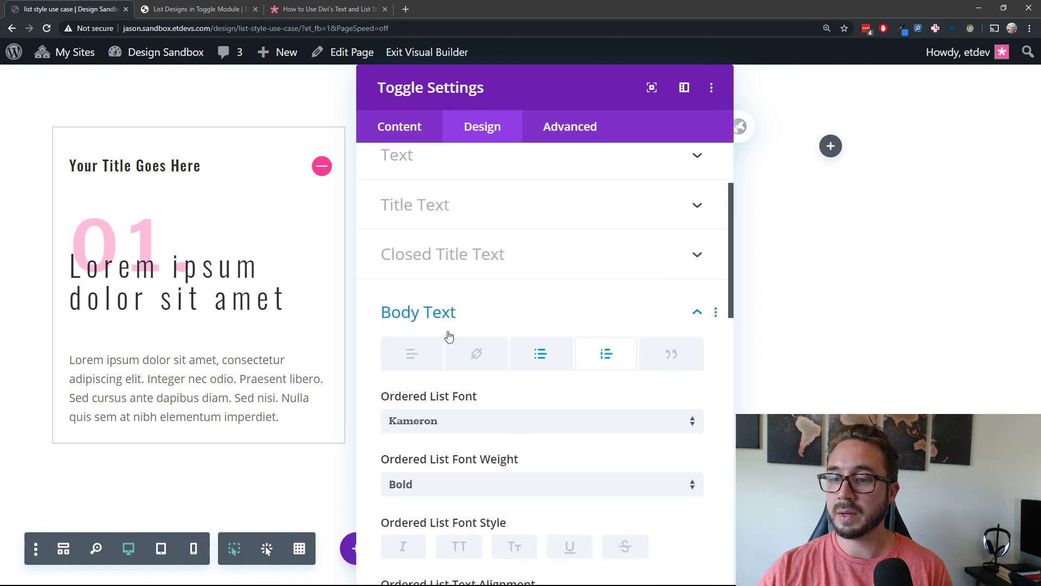
{"action": "left_click", "coordinate": [404, 355]}
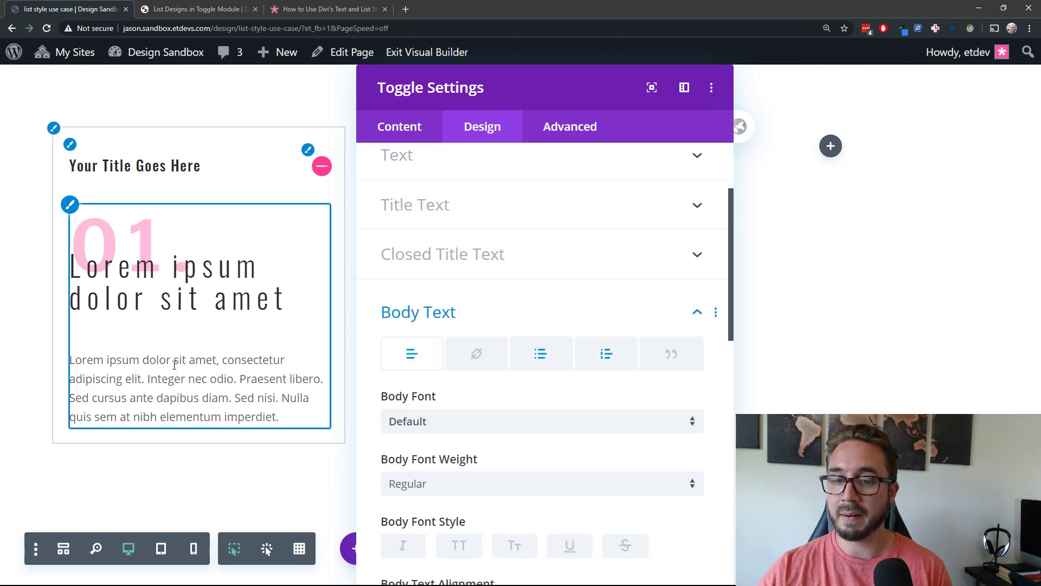
{"action": "scroll", "coordinate": [519, 428], "scroll_direction": "down", "scroll_amount": 3}
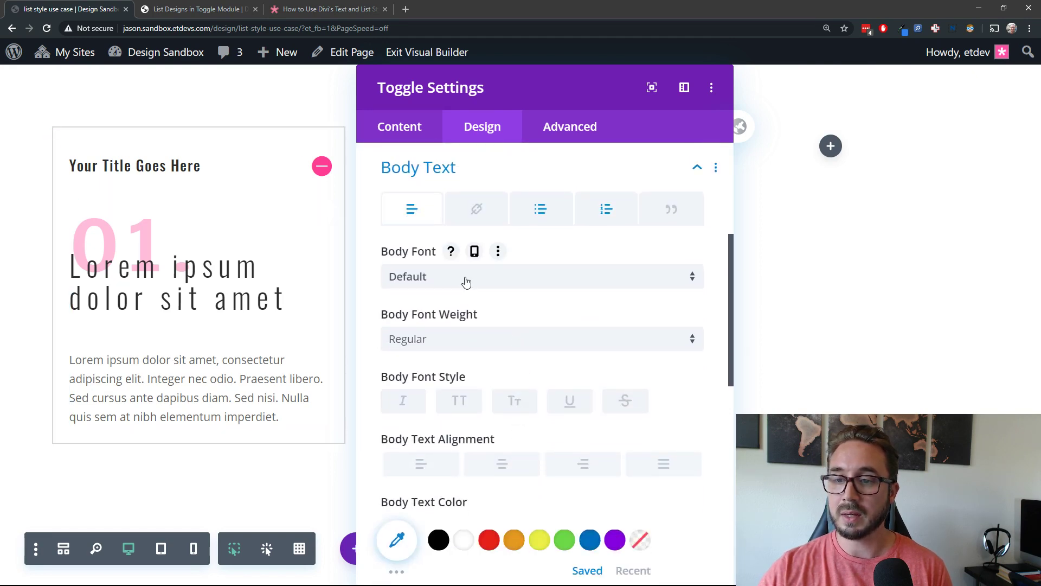
{"action": "left_click", "coordinate": [464, 275]}
{"action": "left_click", "coordinate": [448, 226]}
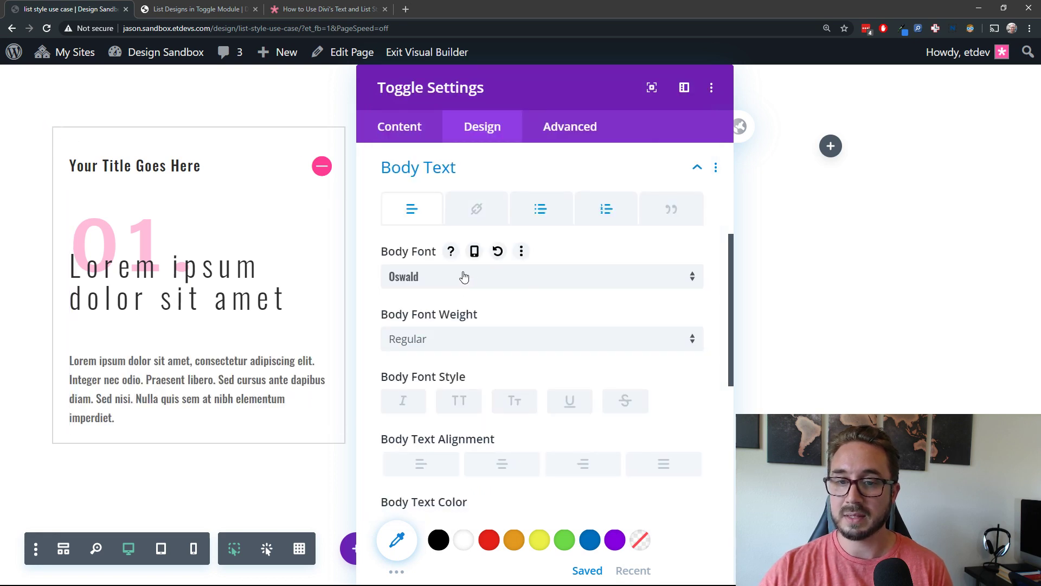
Compare the Light and Regular weights for the toggle's body font and set it to Light.
{"action": "left_click", "coordinate": [460, 349]}
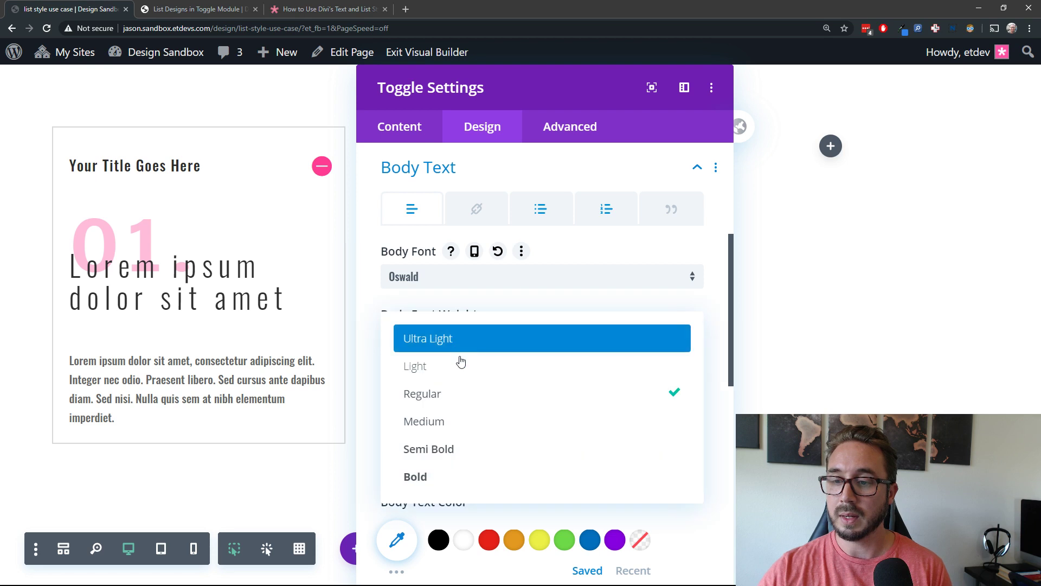
{"action": "left_click", "coordinate": [460, 372]}
{"action": "left_click", "coordinate": [457, 351]}
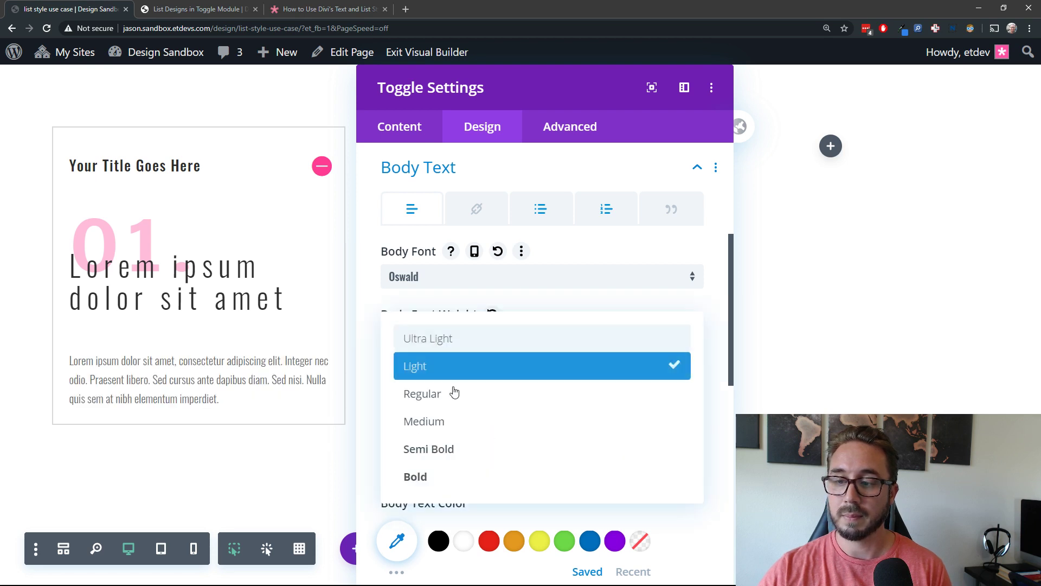
{"action": "left_click", "coordinate": [455, 395]}
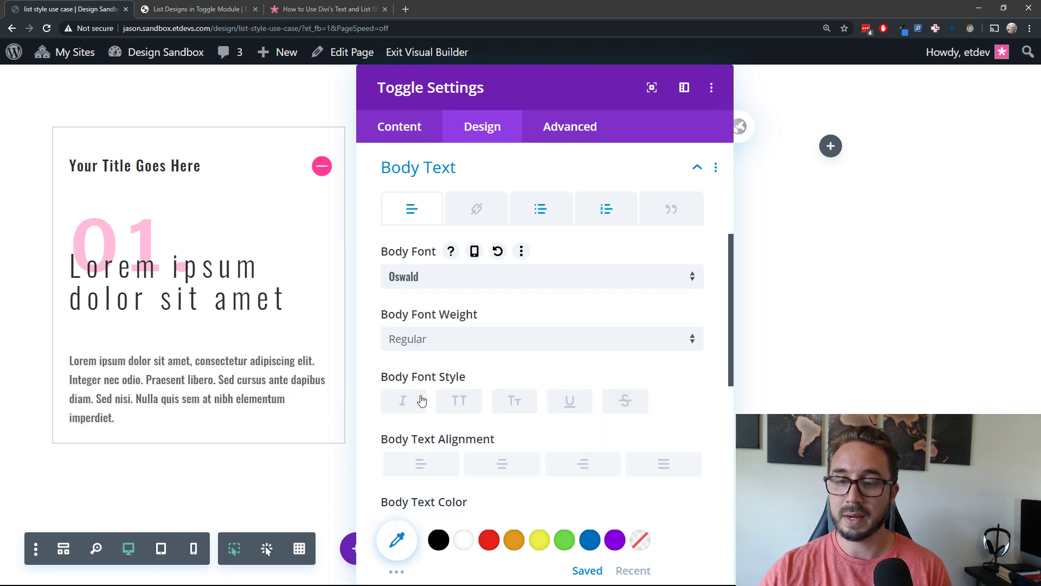
{"action": "left_click", "coordinate": [438, 338]}
{"action": "left_click", "coordinate": [490, 365]}
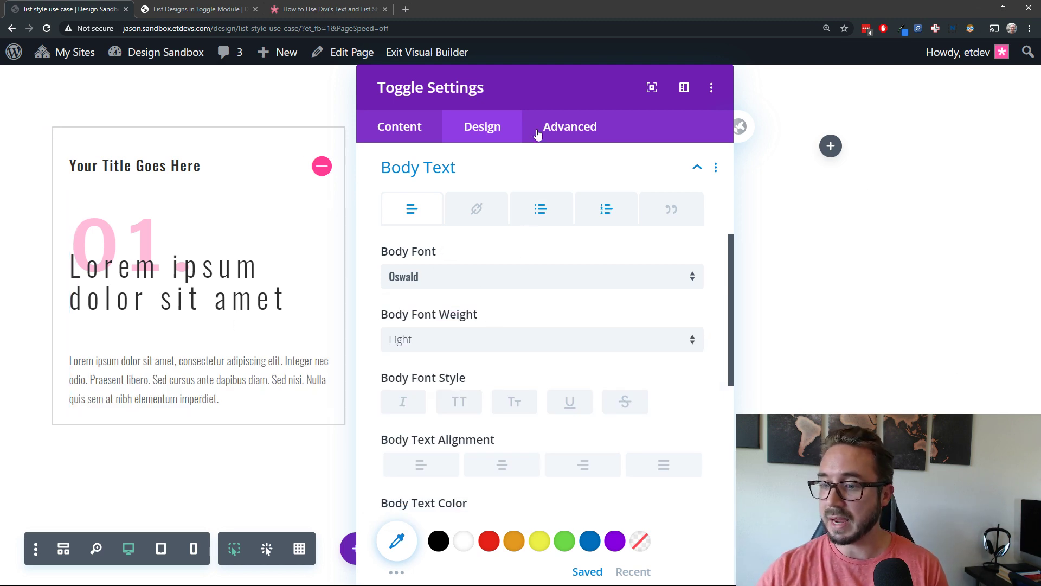
Reduce the page zoom to 110% and save the toggle module's settings.
{"action": "left_click", "coordinate": [1029, 28]}
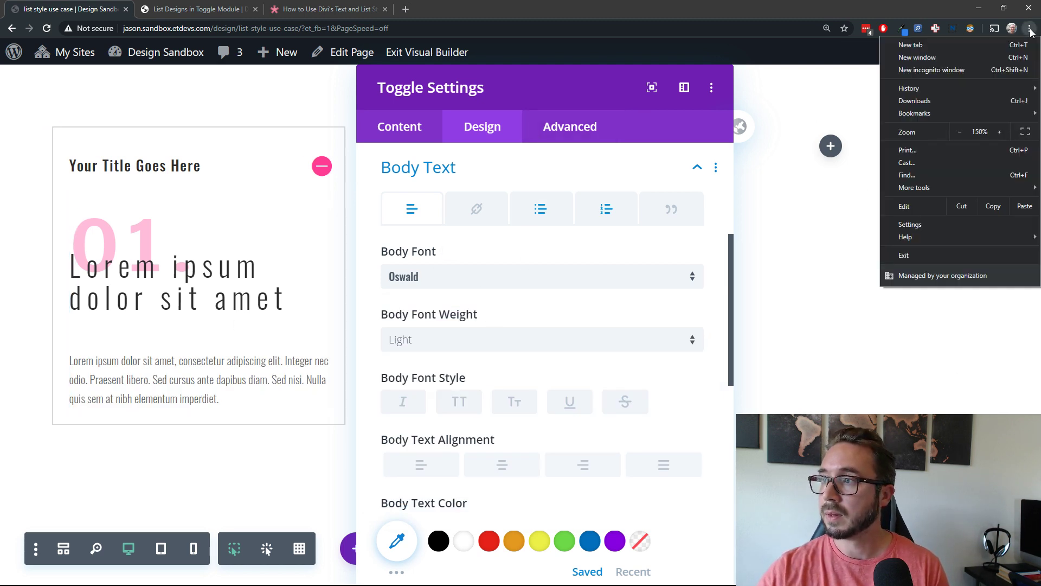
{"action": "left_click", "coordinate": [955, 132]}
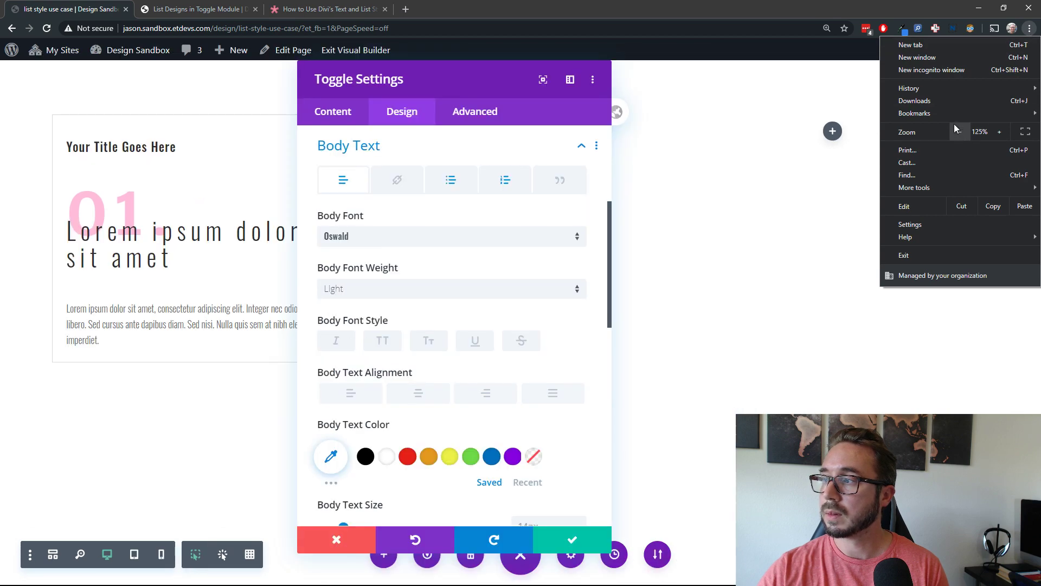
{"action": "left_click", "coordinate": [955, 133]}
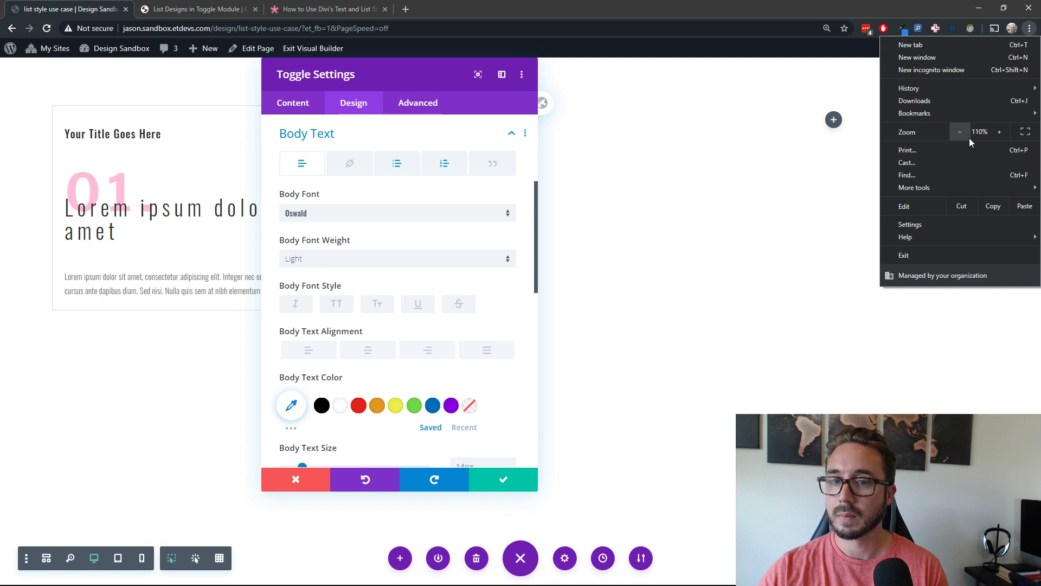
{"action": "left_click", "coordinate": [499, 483]}
{"action": "left_click", "coordinate": [534, 487]}
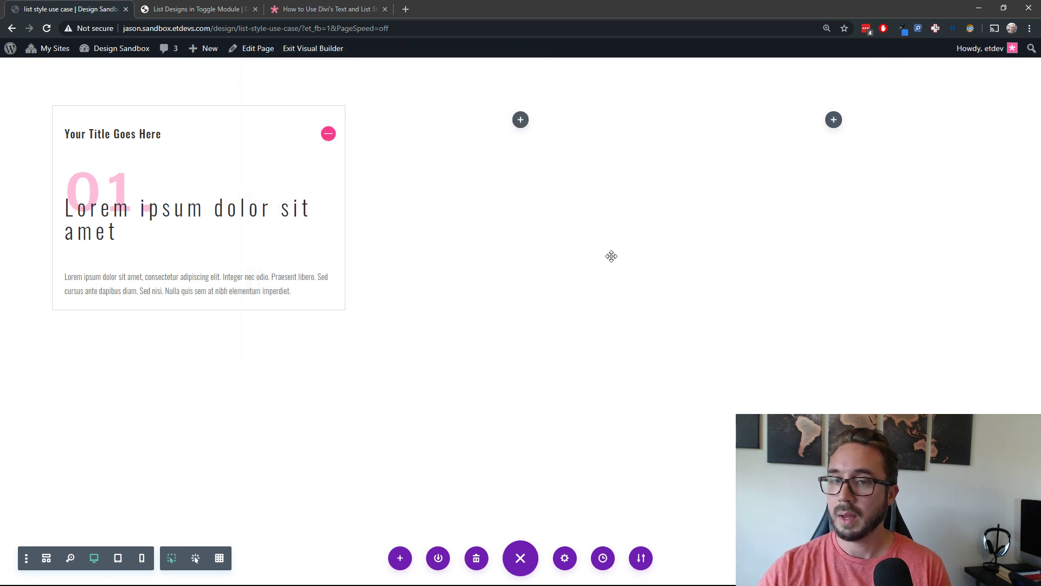
Open the live page in a new browser tab and test expanding and collapsing the styled toggle.
{"action": "right_click", "coordinate": [296, 50]}
{"action": "left_click", "coordinate": [339, 59]}
{"action": "left_click", "coordinate": [195, 11]}
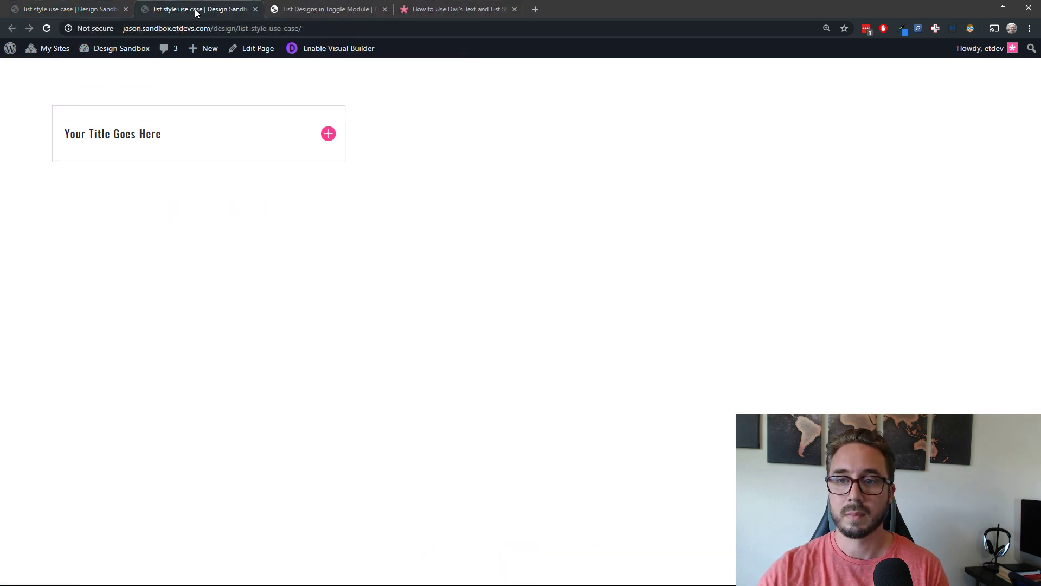
{"action": "left_click", "coordinate": [333, 142]}
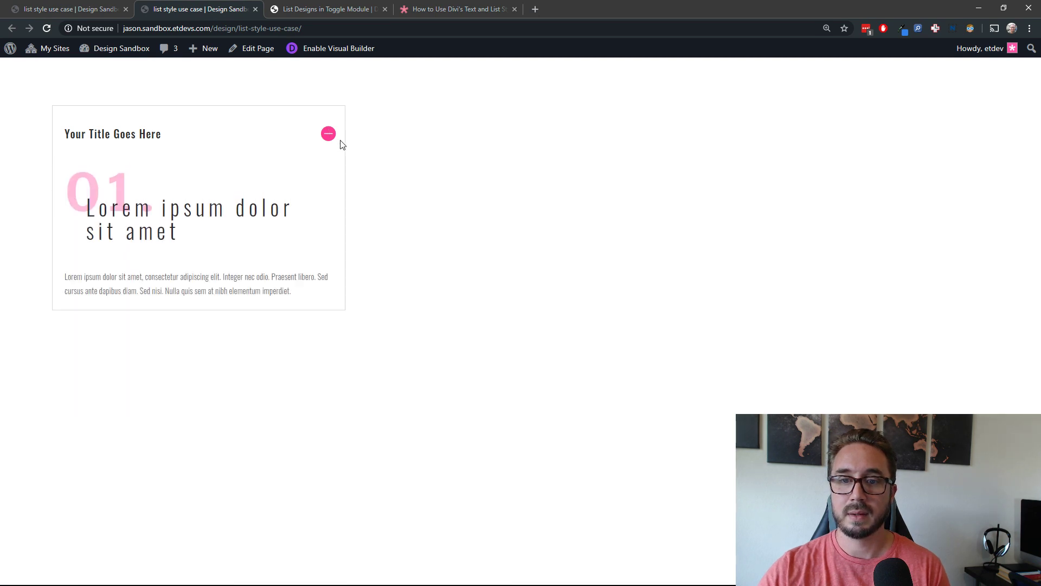
{"action": "left_click", "coordinate": [329, 139]}
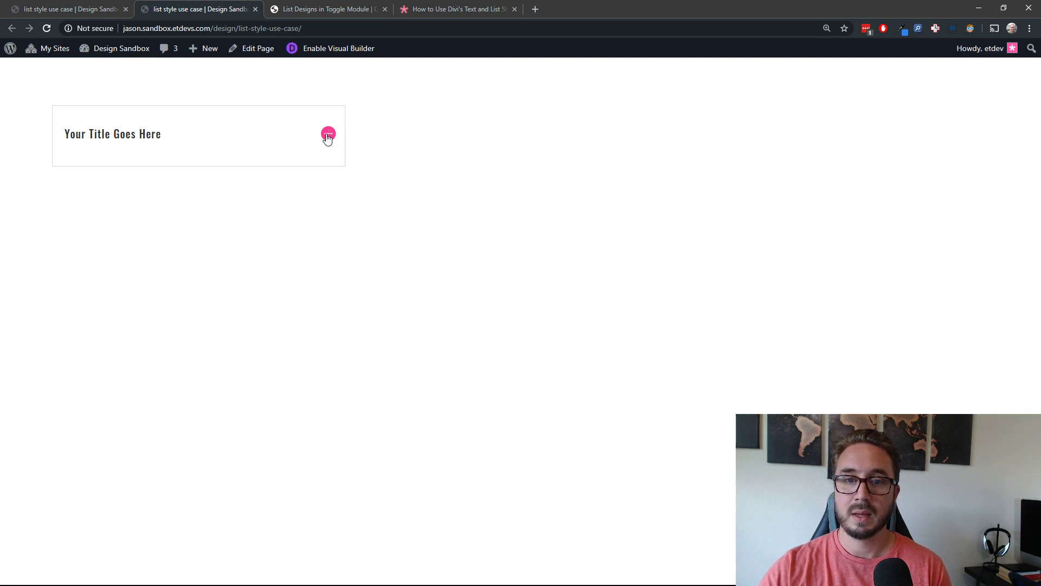
{"action": "left_click", "coordinate": [317, 146]}
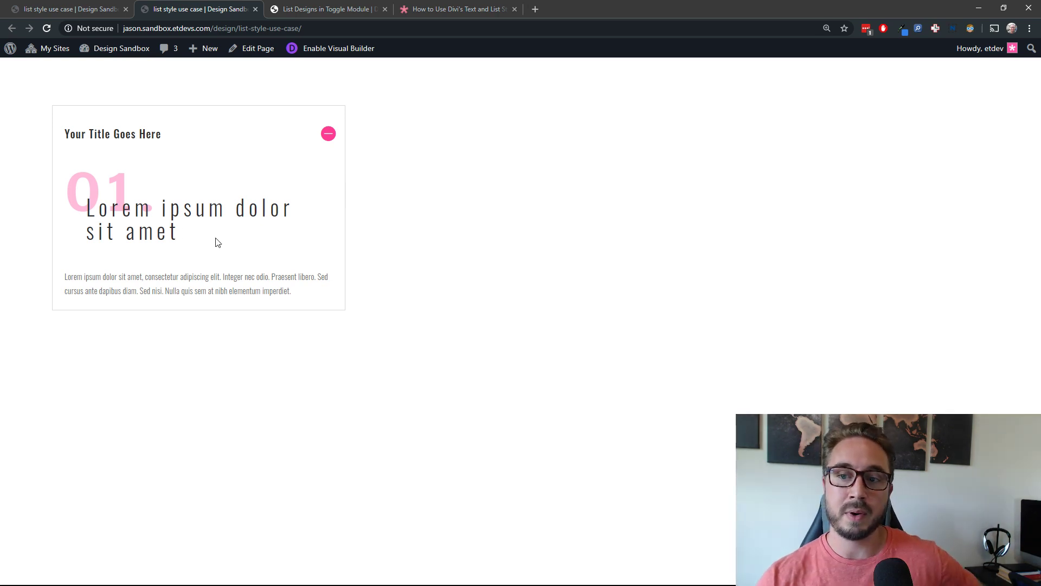
{"action": "left_click", "coordinate": [334, 136]}
{"action": "left_click", "coordinate": [281, 122]}
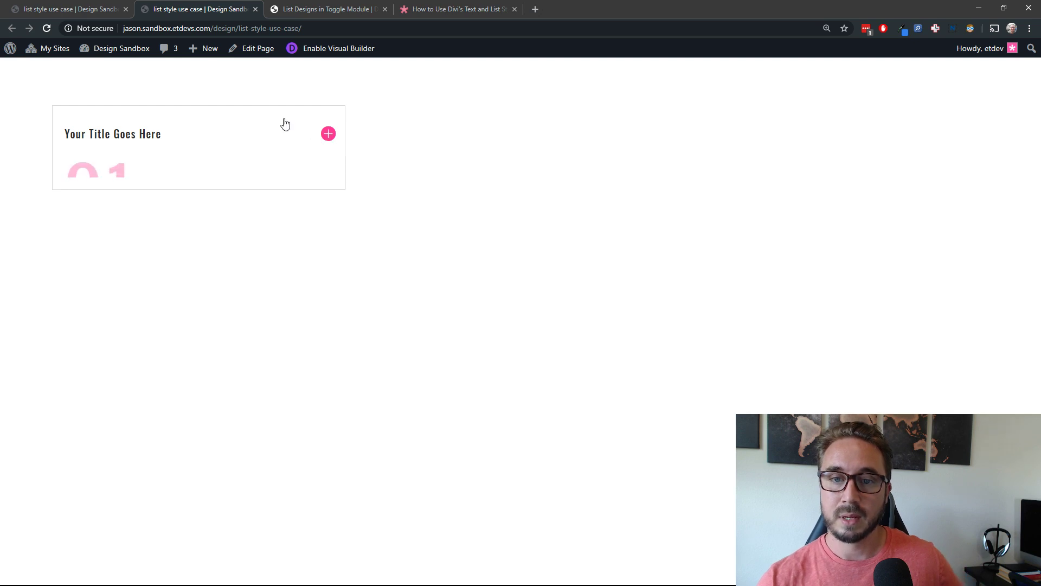
Return to the page in the Visual Builder and duplicate the toggle module in the first column.
{"action": "left_click", "coordinate": [85, 12]}
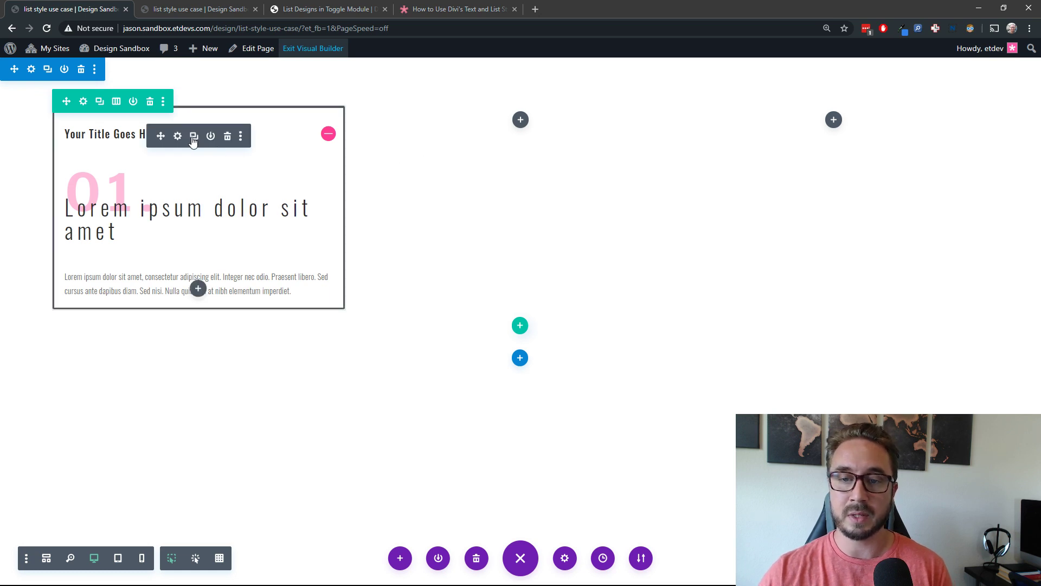
{"action": "left_click", "coordinate": [194, 139]}
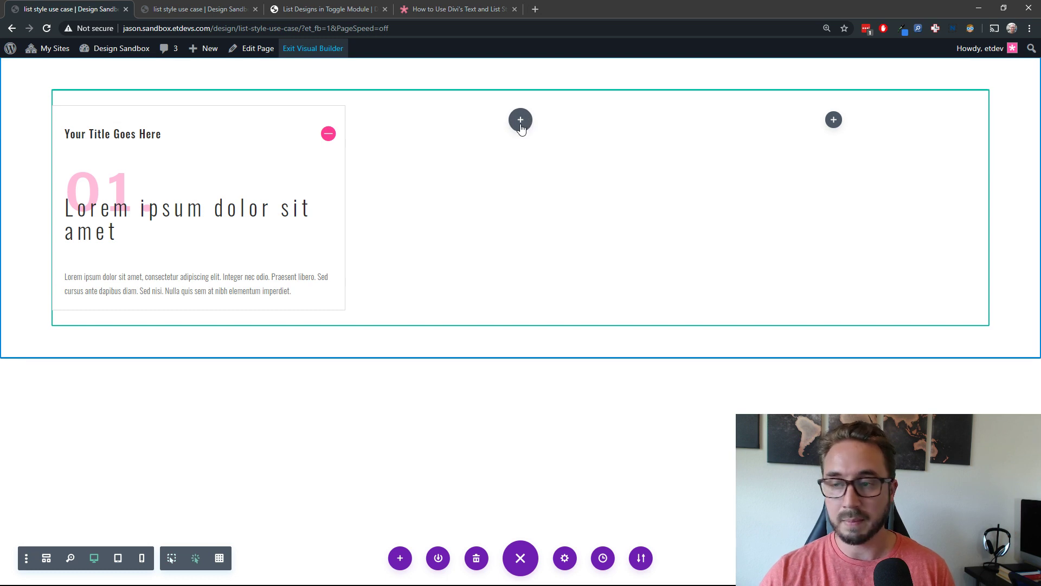
Paste the copied toggle into the second column and set its ordered list's start value to 2.
{"action": "key", "text": "ctrl+v"}
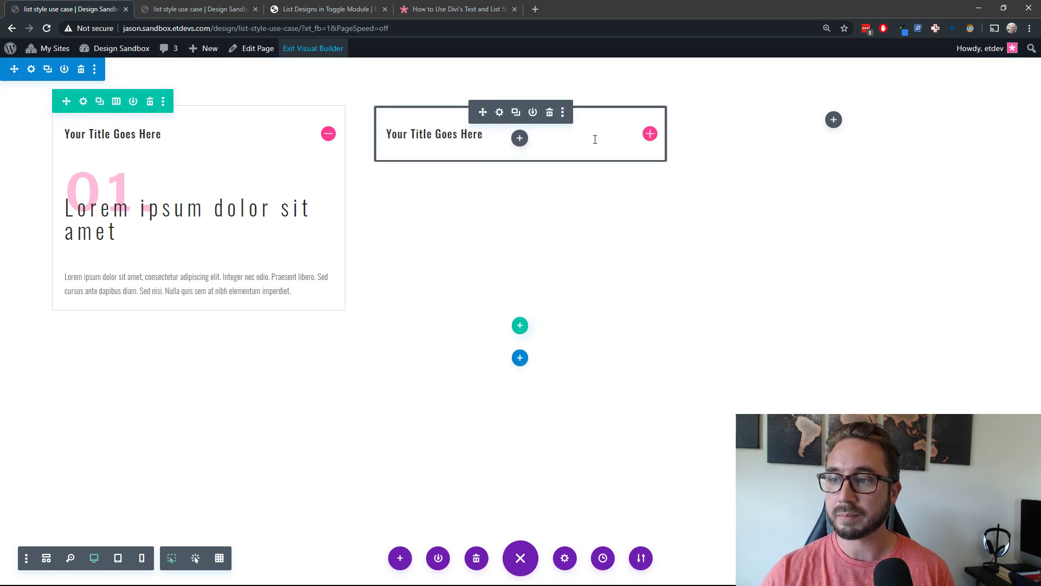
{"action": "left_click", "coordinate": [595, 138]}
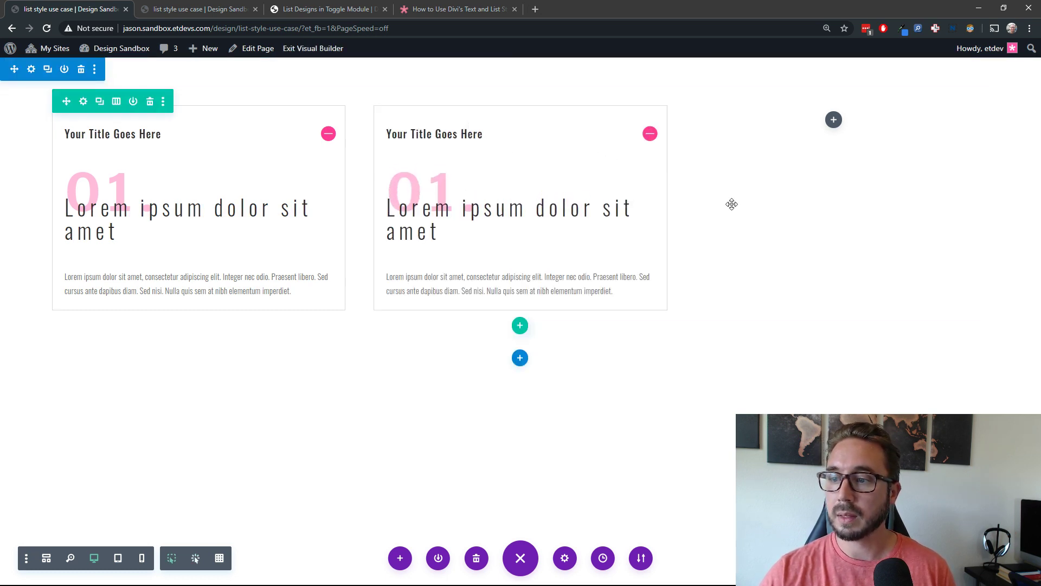
{"action": "left_click", "coordinate": [496, 135]}
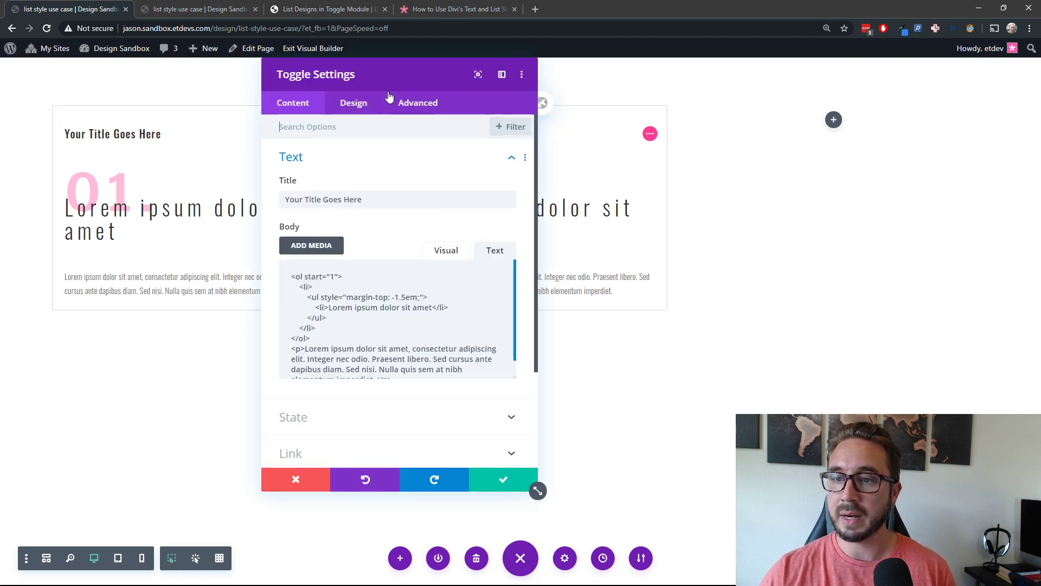
{"action": "left_click_drag", "start_coordinate": [385, 77], "coordinate": [823, 89]}
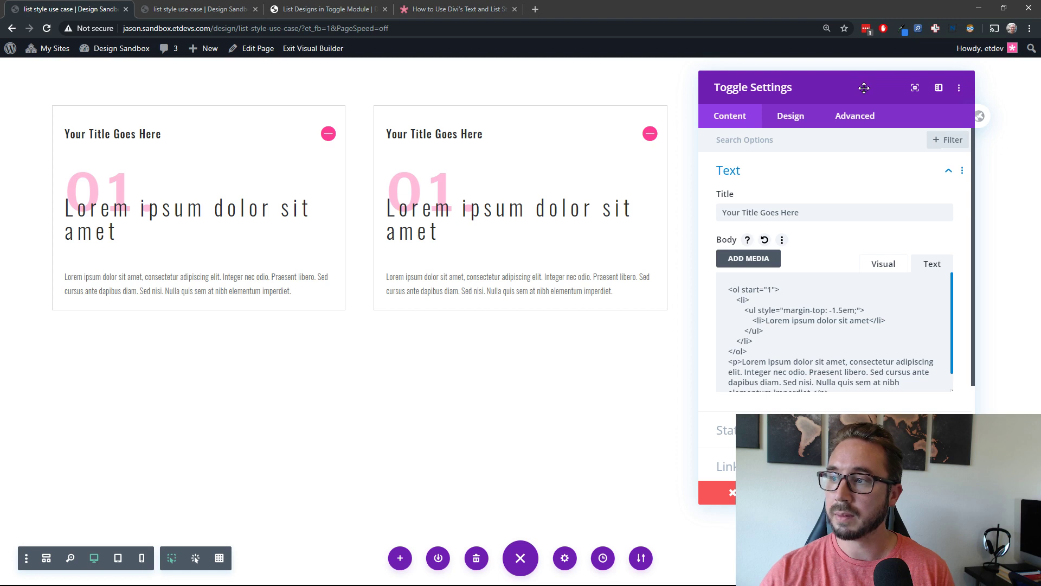
{"action": "left_click_drag", "start_coordinate": [864, 88], "coordinate": [228, 82]}
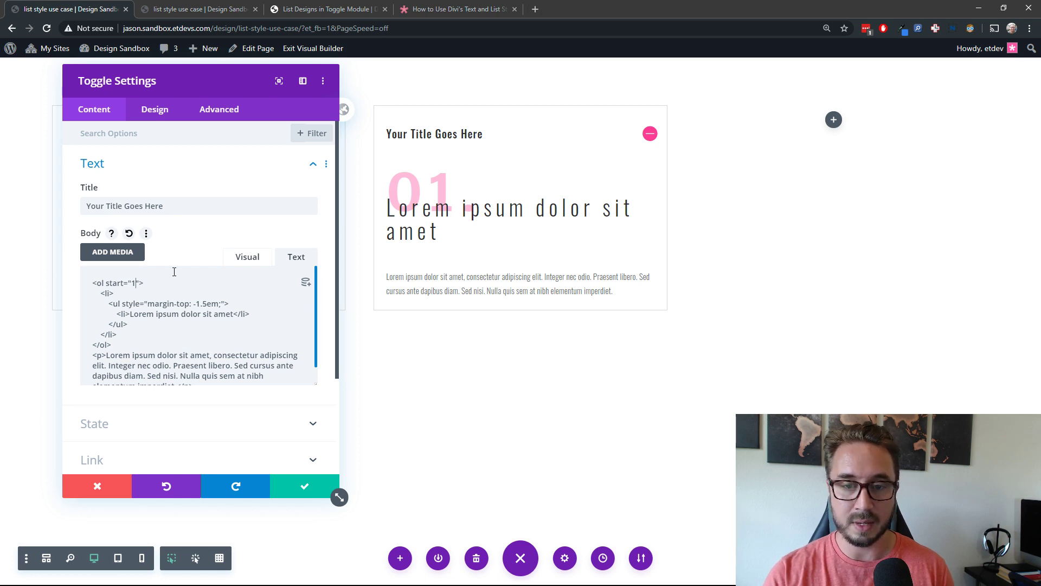
{"action": "key", "text": "BackSpace"}
{"action": "type", "text": "2"}
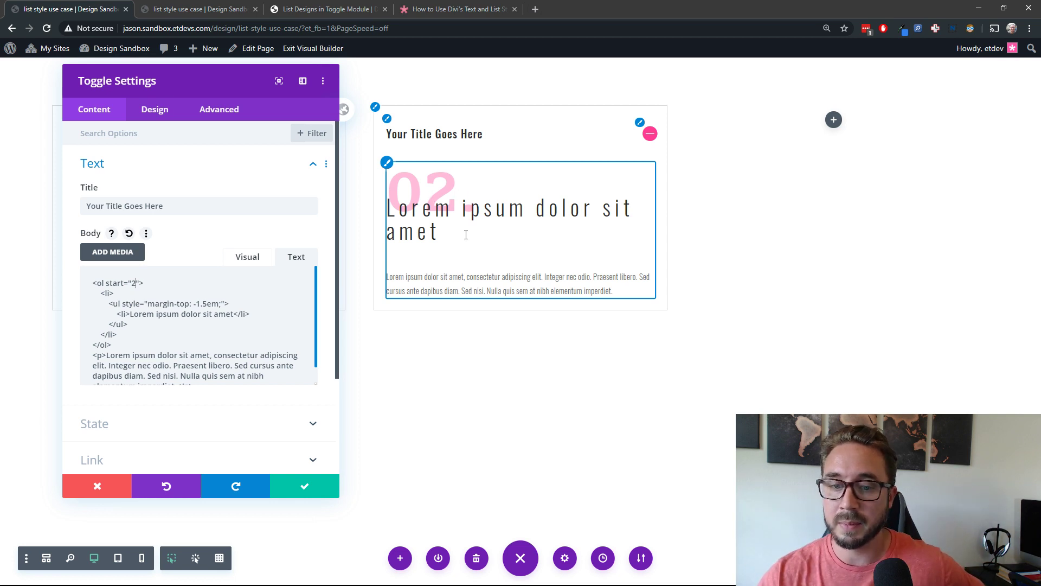
{"action": "left_click", "coordinate": [303, 487]}
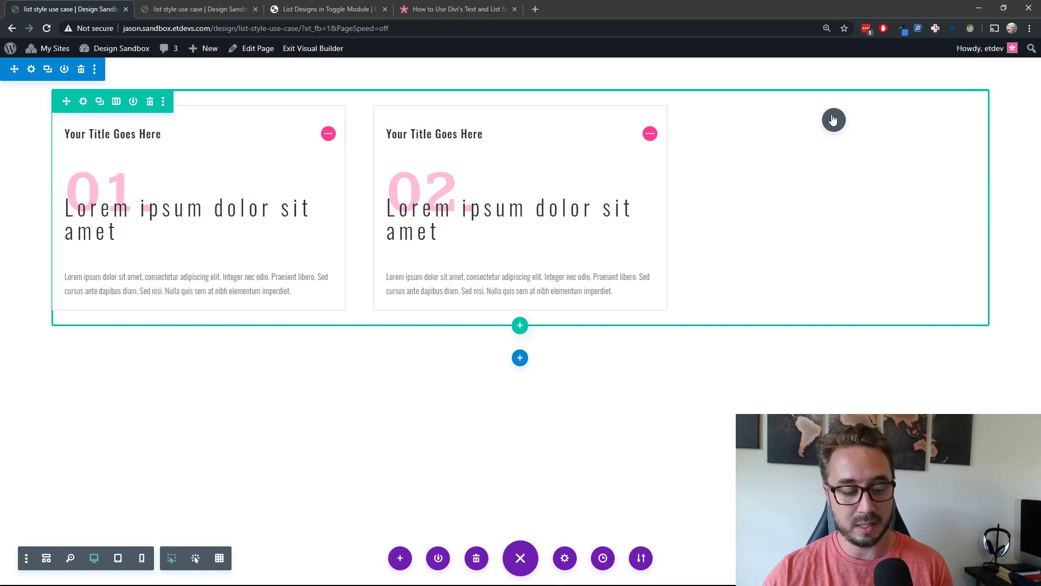
Paste the copied toggle into the third column and set its ordered list's start value to 3.
{"action": "left_click", "coordinate": [833, 119]}
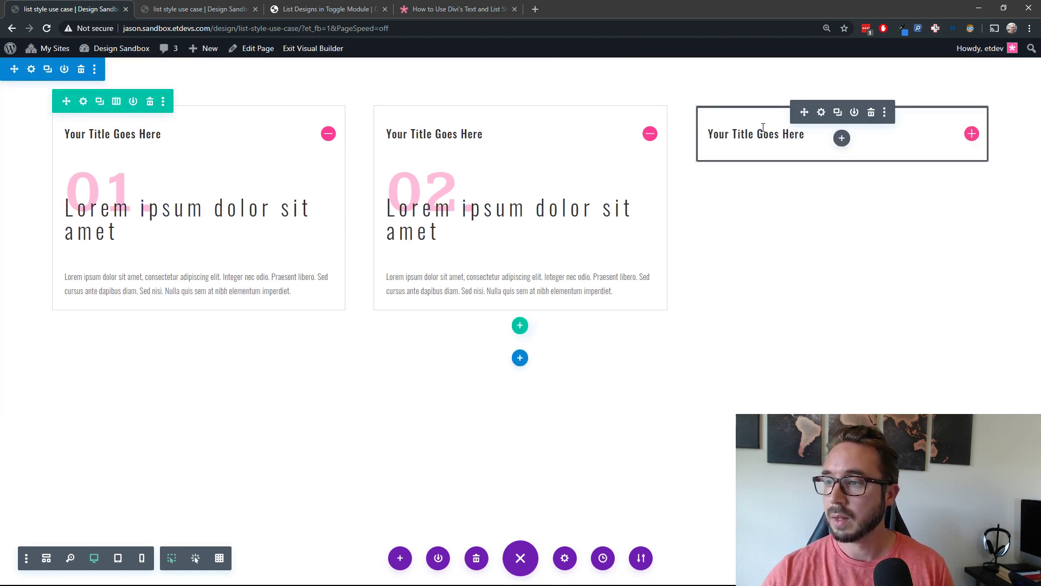
{"action": "left_click", "coordinate": [710, 139]}
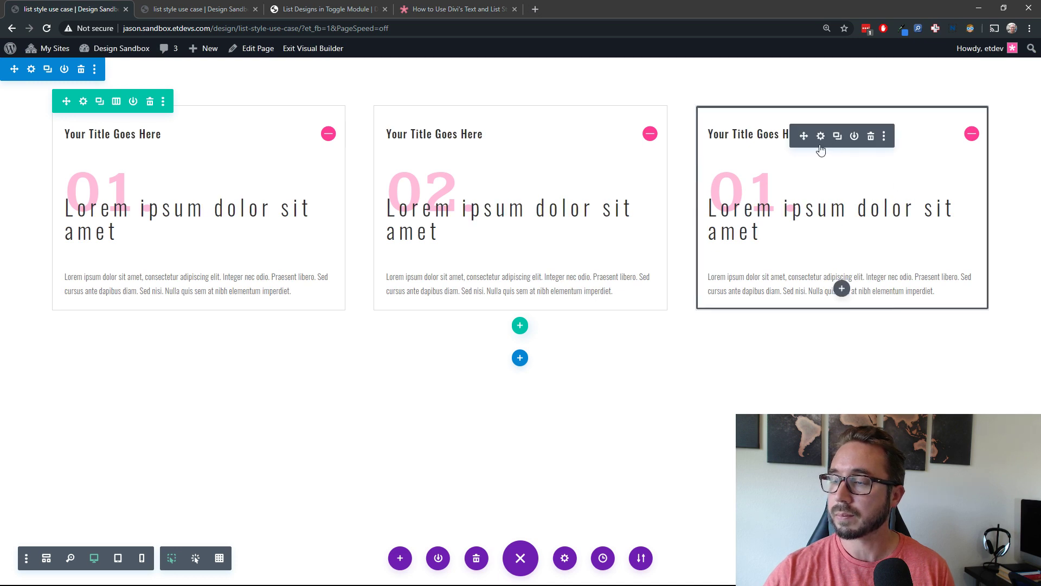
{"action": "left_click", "coordinate": [821, 136]}
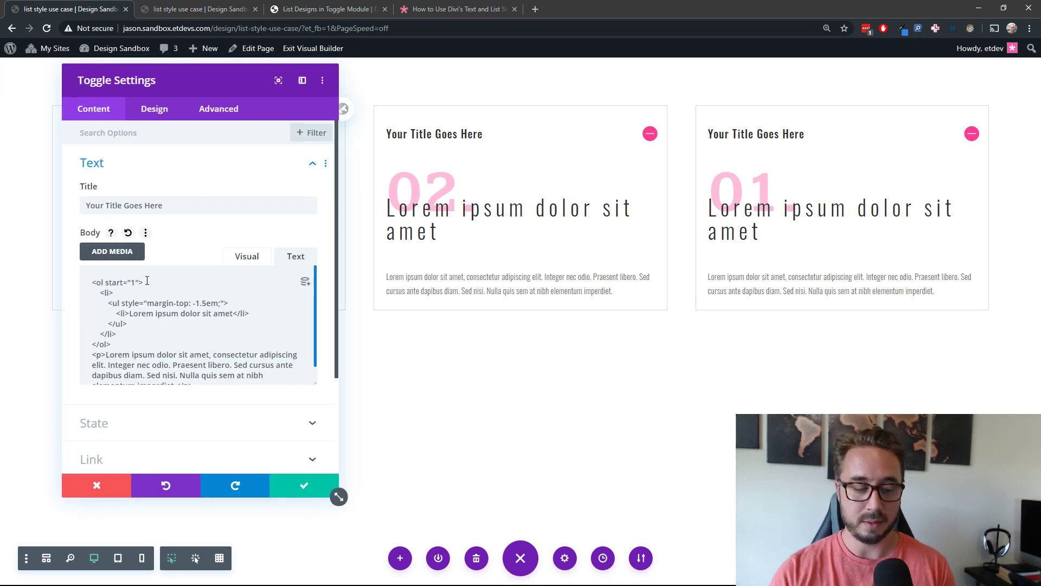
{"action": "key", "text": "BackSpace"}
{"action": "type", "text": "3"}
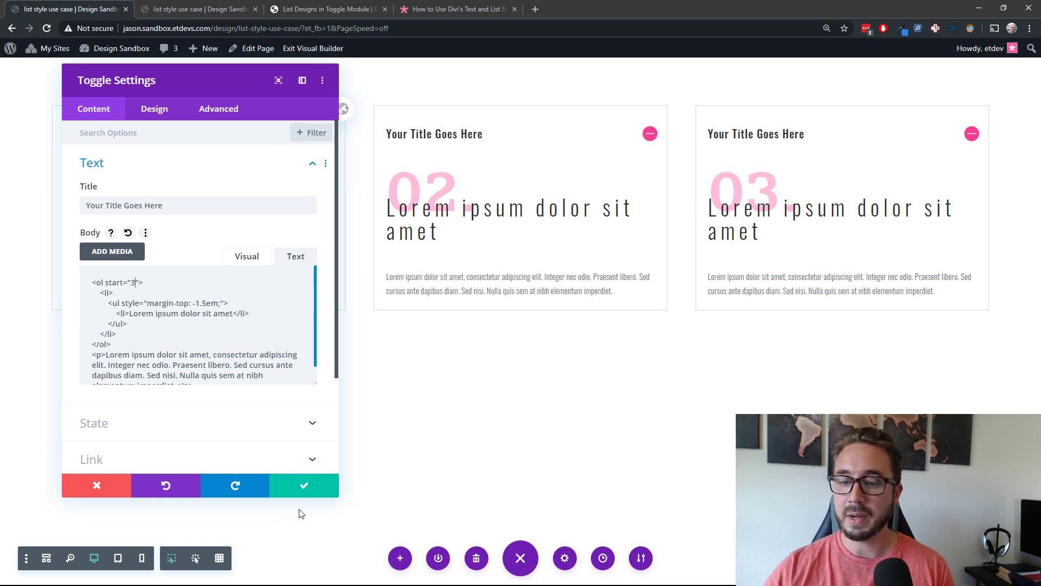
{"action": "left_click", "coordinate": [332, 490]}
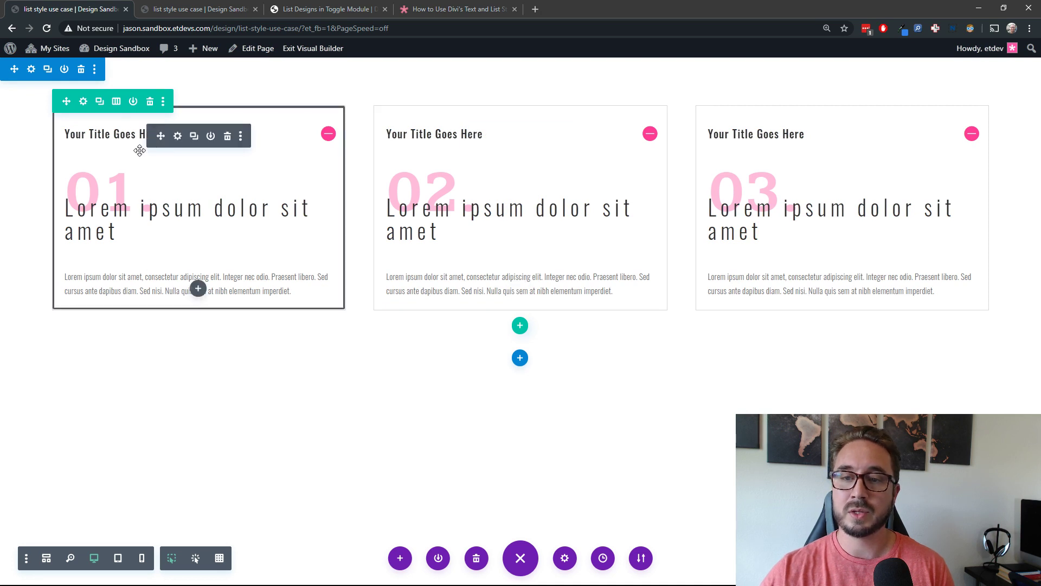
Insert a single-column row below the three toggles and add an Accordion module to it.
{"action": "left_click", "coordinate": [520, 327]}
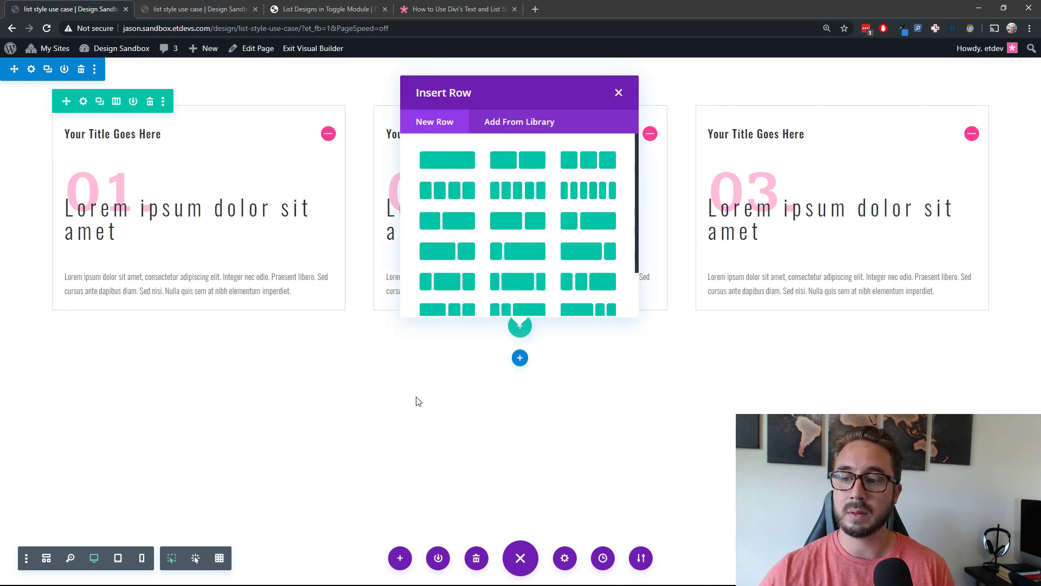
{"action": "left_click", "coordinate": [447, 160]}
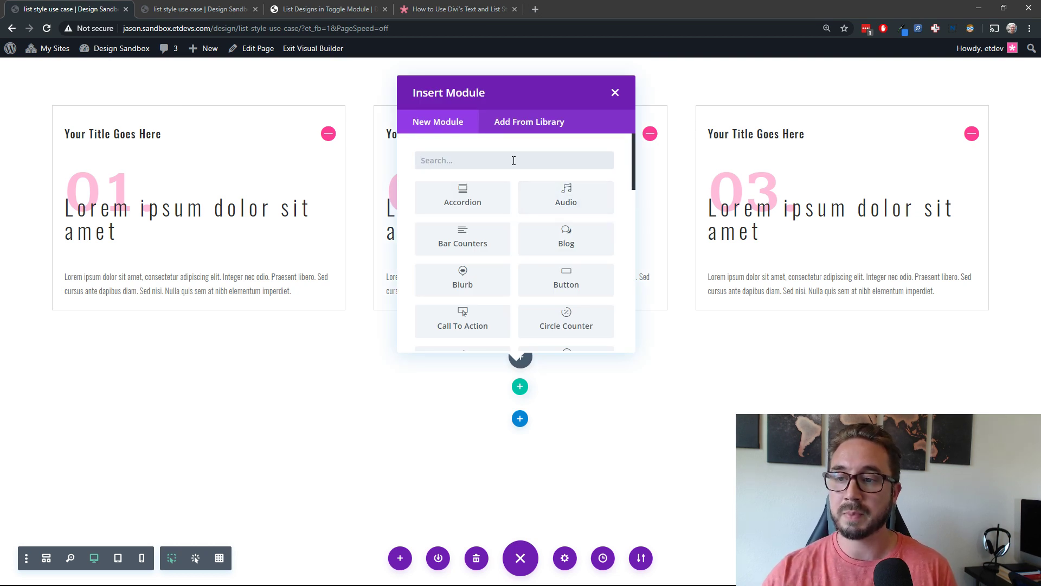
{"action": "left_click", "coordinate": [442, 193]}
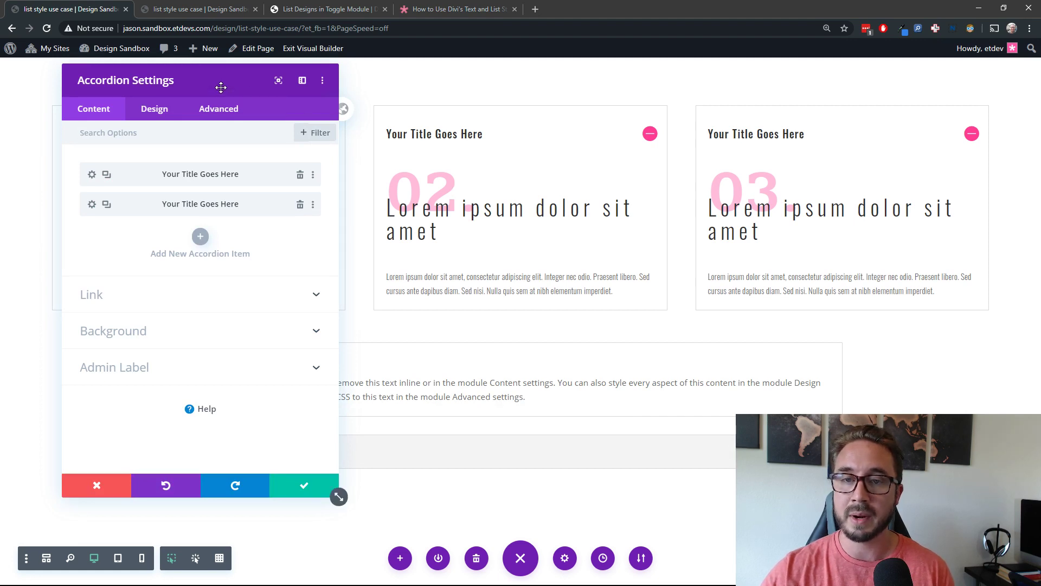
Shrink the Accordion Settings window, move it clear of the accordion preview, and put the browser in full screen.
{"action": "left_click_drag", "start_coordinate": [221, 87], "coordinate": [199, 88]}
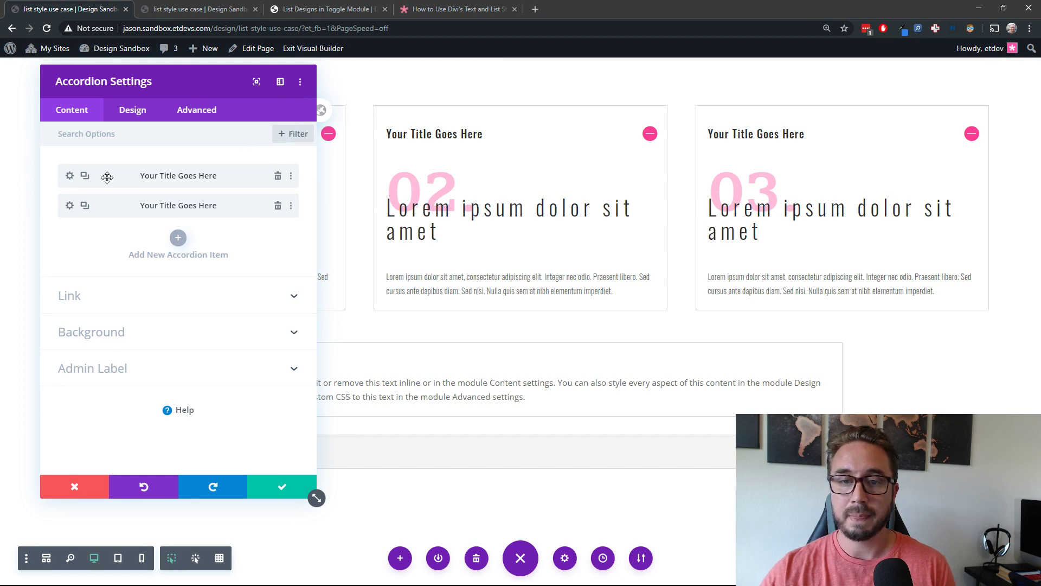
{"action": "mouse_move", "coordinate": [186, 96]}
{"action": "left_mouse_down"}
{"action": "mouse_move", "coordinate": [553, 161]}
{"action": "mouse_move", "coordinate": [649, 190]}
{"action": "mouse_move", "coordinate": [181, 101]}
{"action": "mouse_move", "coordinate": [182, 113]}
{"action": "left_mouse_up"}
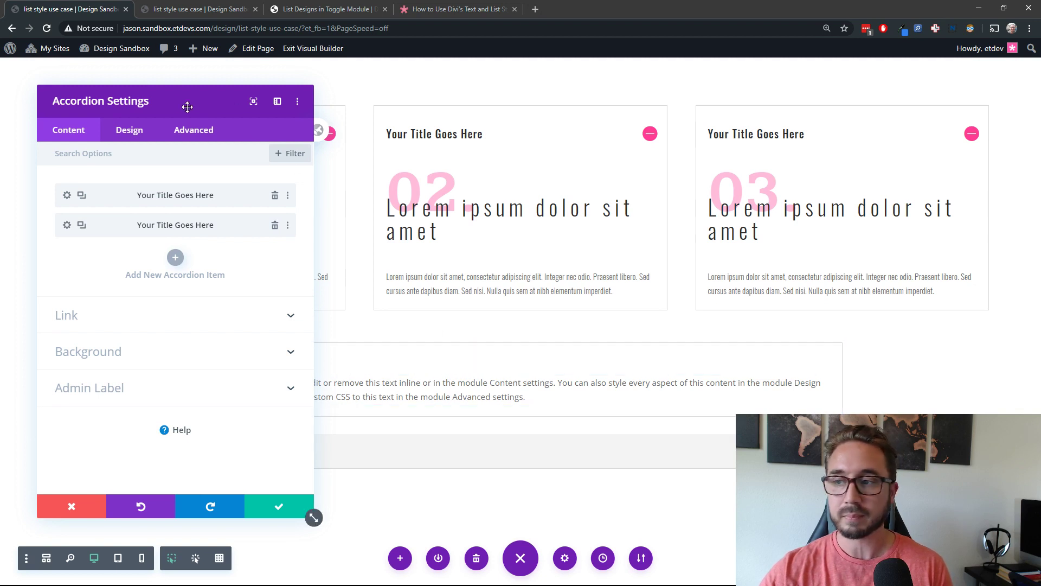
{"action": "left_click_drag", "start_coordinate": [314, 517], "coordinate": [276, 364]}
{"action": "left_click_drag", "start_coordinate": [178, 107], "coordinate": [879, 87]}
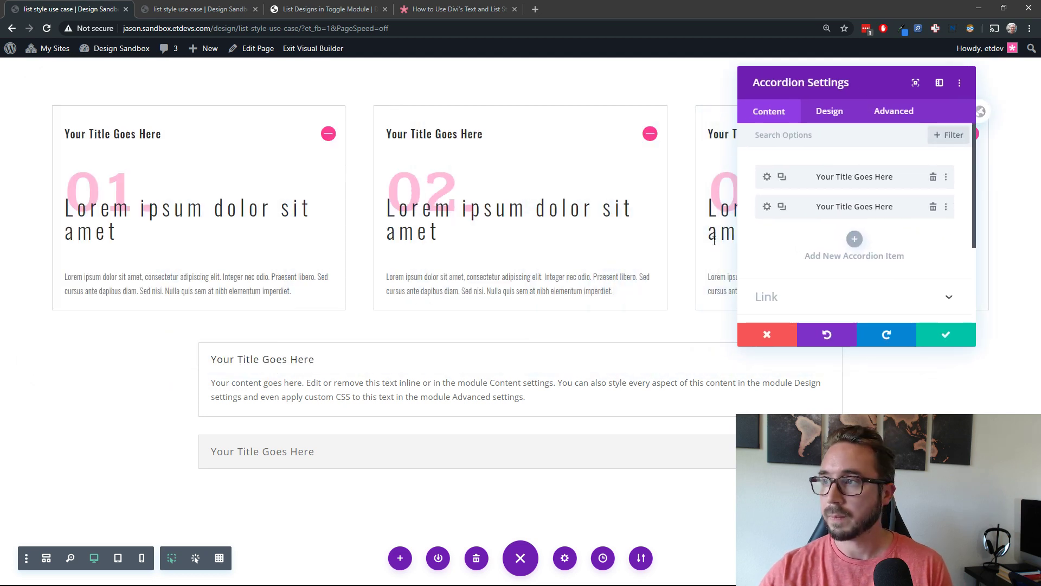
{"action": "left_click", "coordinate": [1029, 29]}
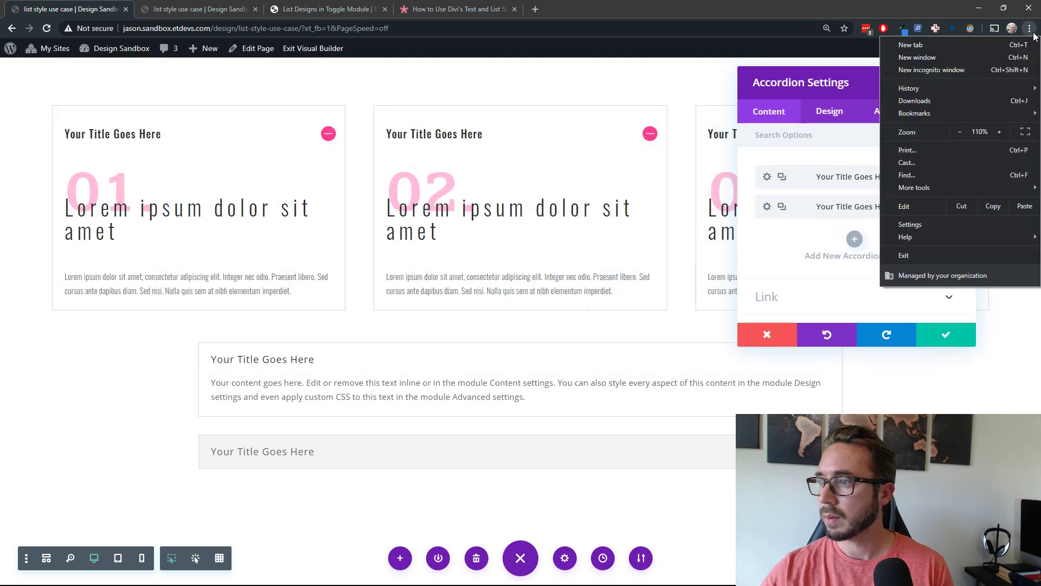
{"action": "left_click", "coordinate": [1025, 132]}
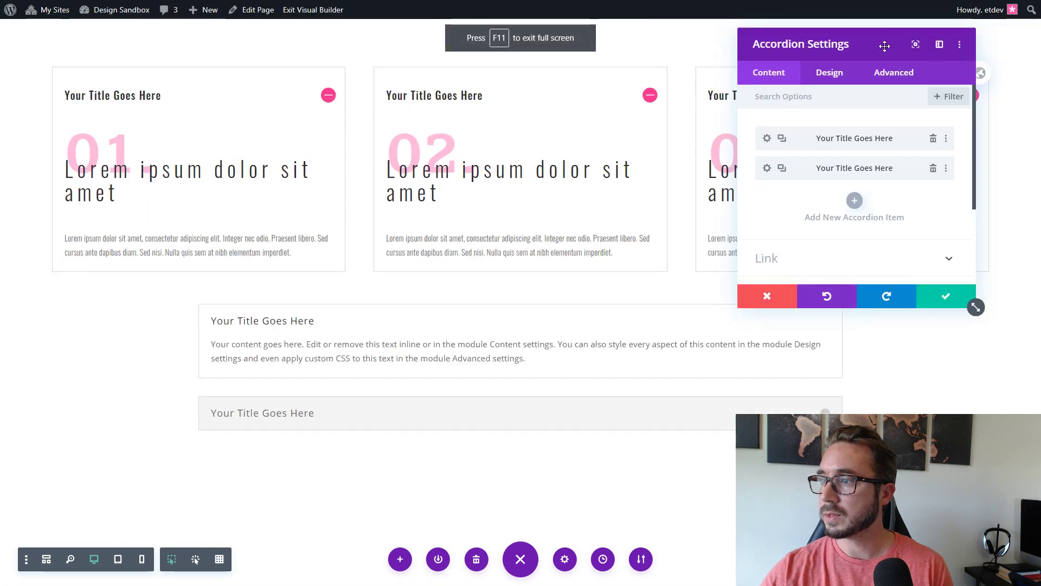
{"action": "left_click_drag", "start_coordinate": [880, 48], "coordinate": [905, 70]}
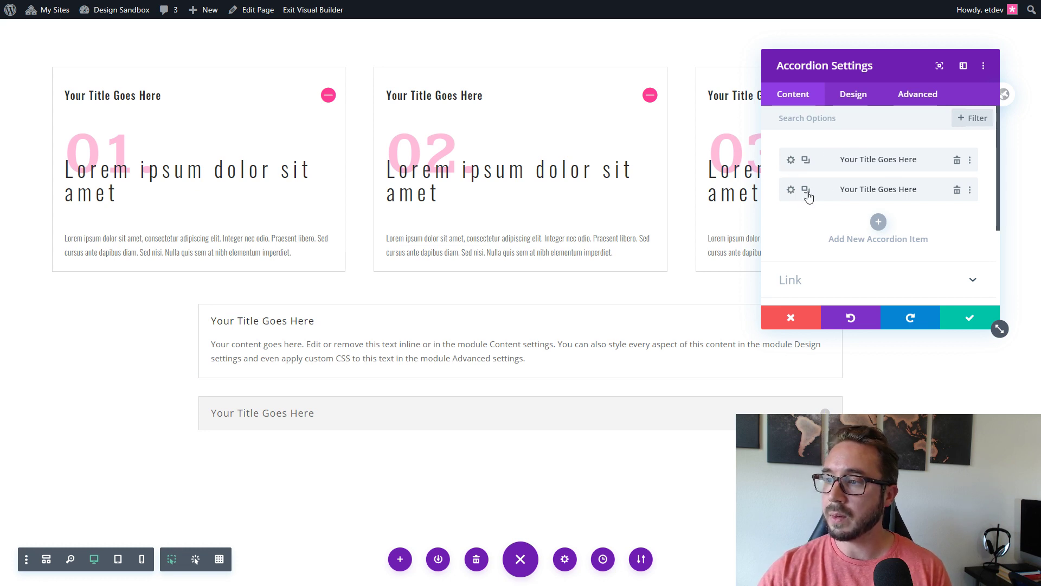
Delete the second accordion item and save the accordion's settings.
{"action": "left_click", "coordinate": [958, 191]}
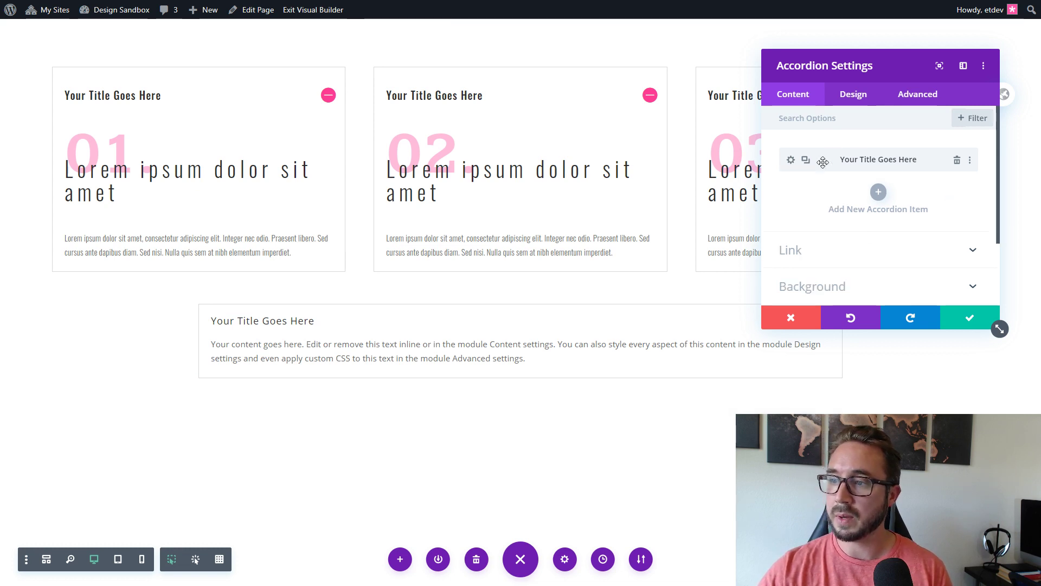
{"action": "left_click", "coordinate": [791, 161]}
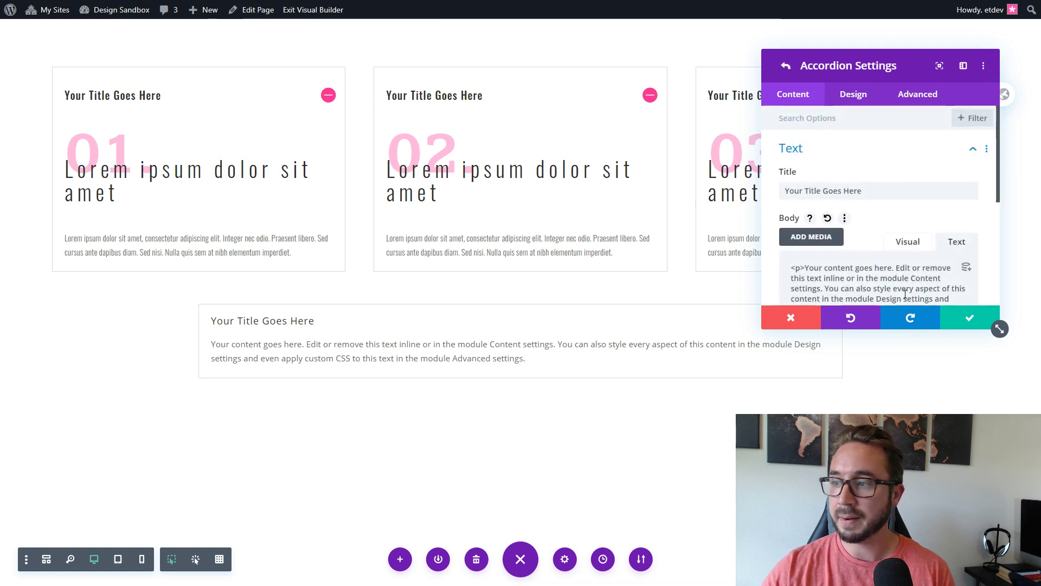
{"action": "left_click", "coordinate": [982, 320]}
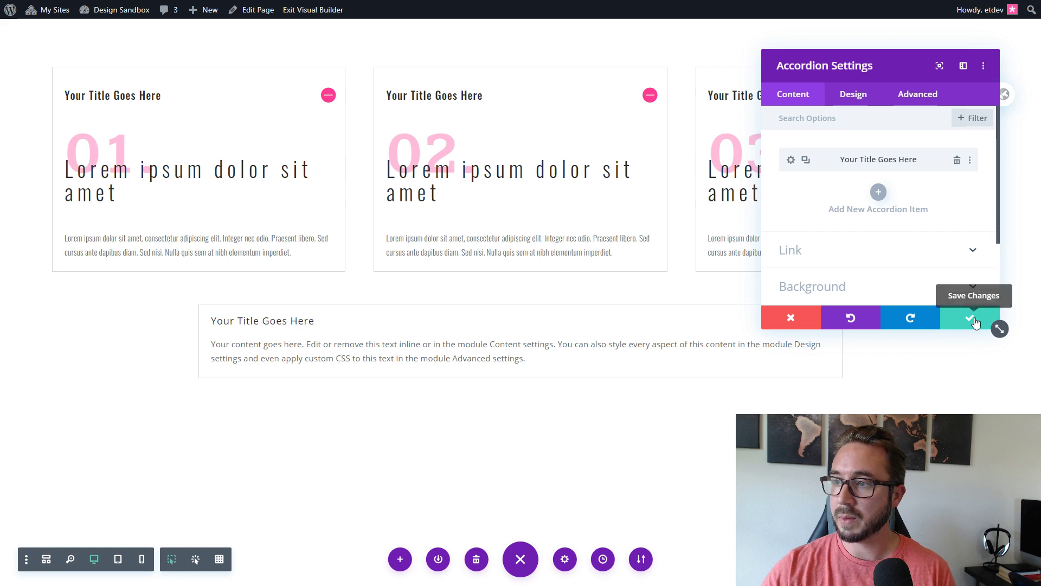
{"action": "left_click", "coordinate": [974, 322]}
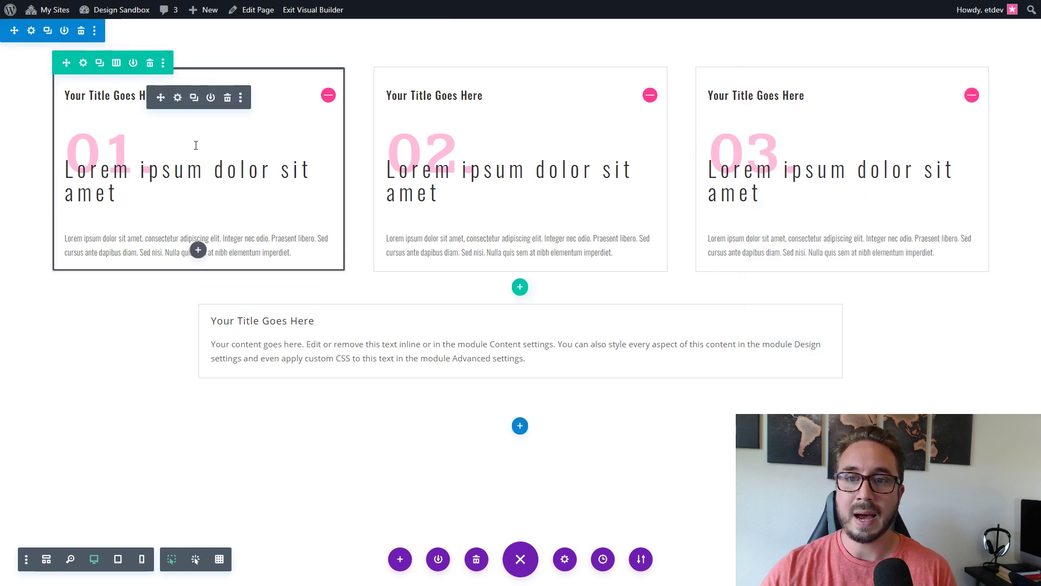
{"action": "left_click", "coordinate": [177, 97]}
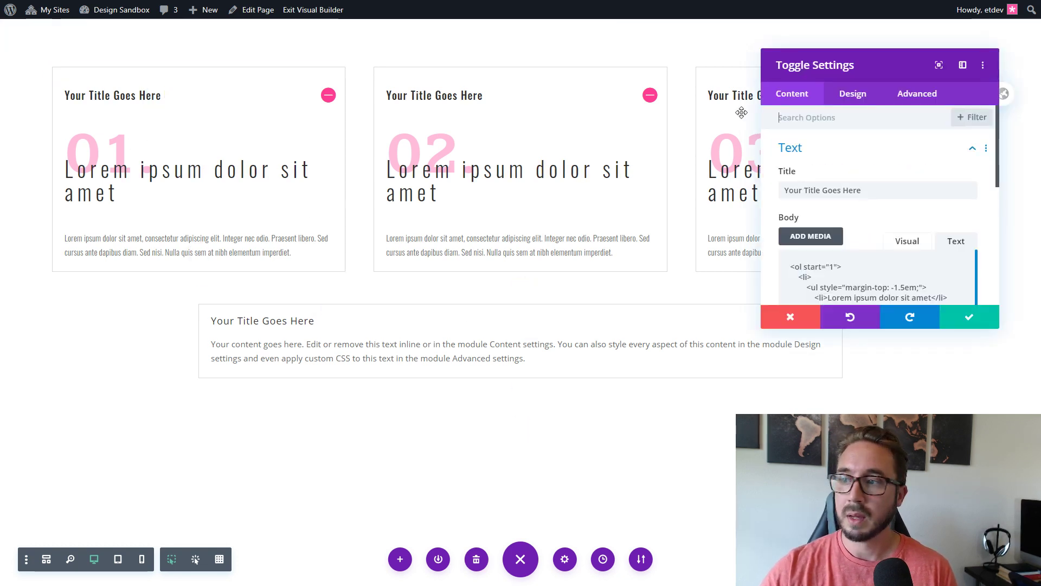
{"action": "left_click_drag", "start_coordinate": [999, 329], "coordinate": [488, 335]}
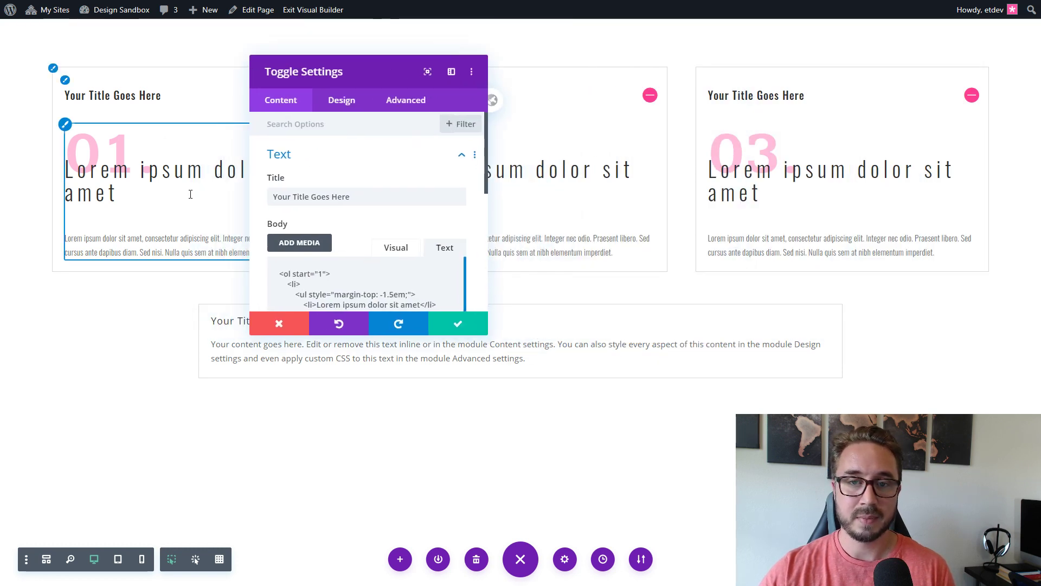
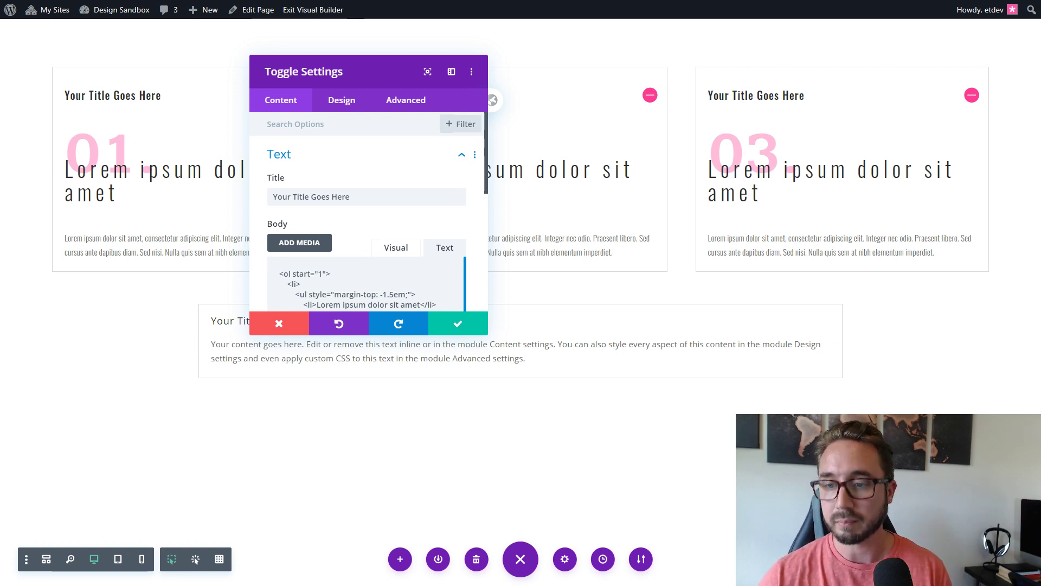
{"action": "left_click", "coordinate": [449, 324]}
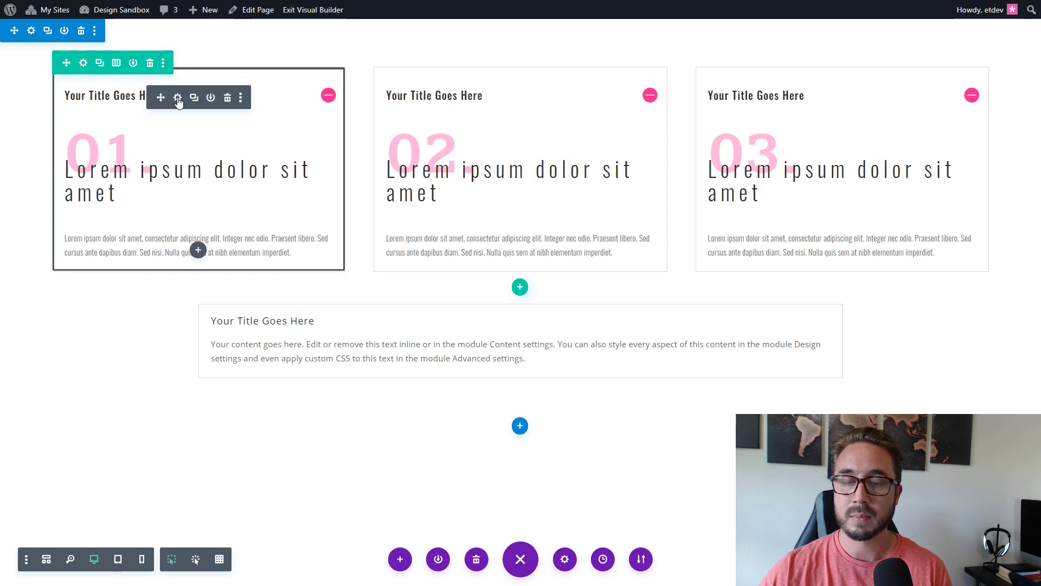
Copy the entire body HTML of the first toggle, then close its settings.
{"action": "left_click", "coordinate": [178, 101]}
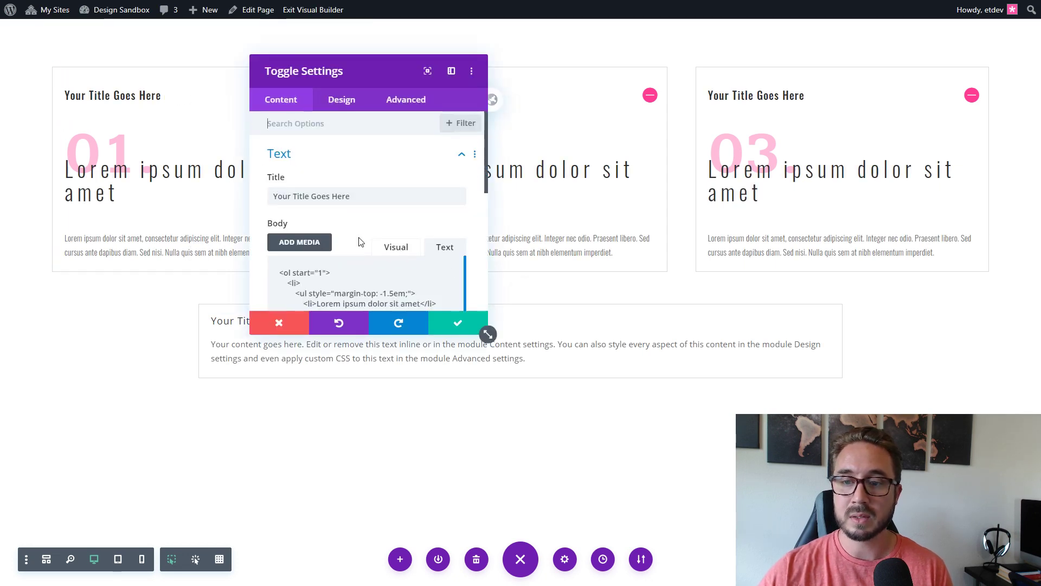
{"action": "scroll", "coordinate": [370, 282], "scroll_direction": "down", "scroll_amount": 2}
{"action": "left_click", "coordinate": [356, 283]}
{"action": "key", "text": "ctrl+a"}
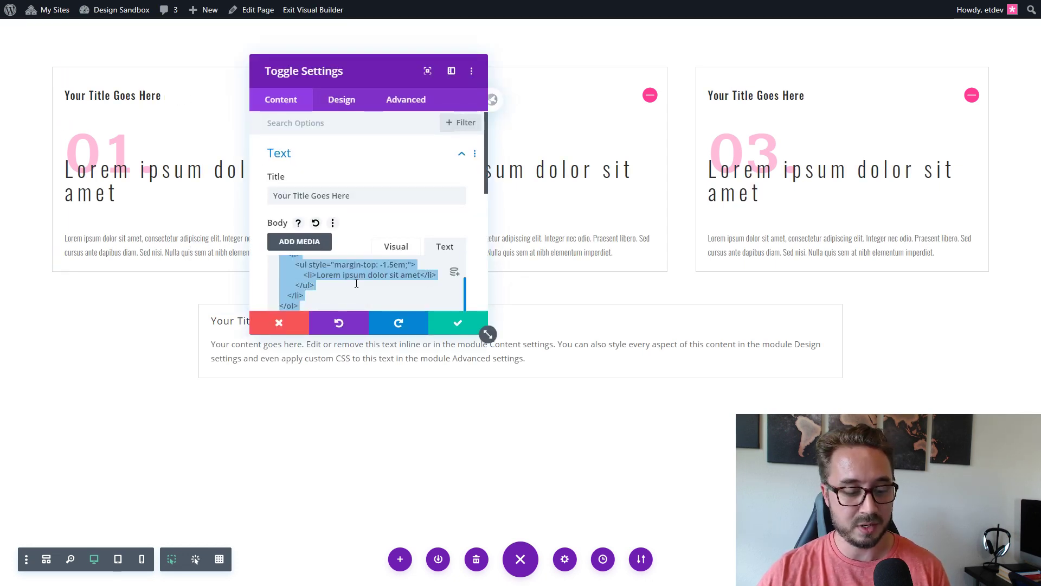
{"action": "left_click", "coordinate": [458, 325]}
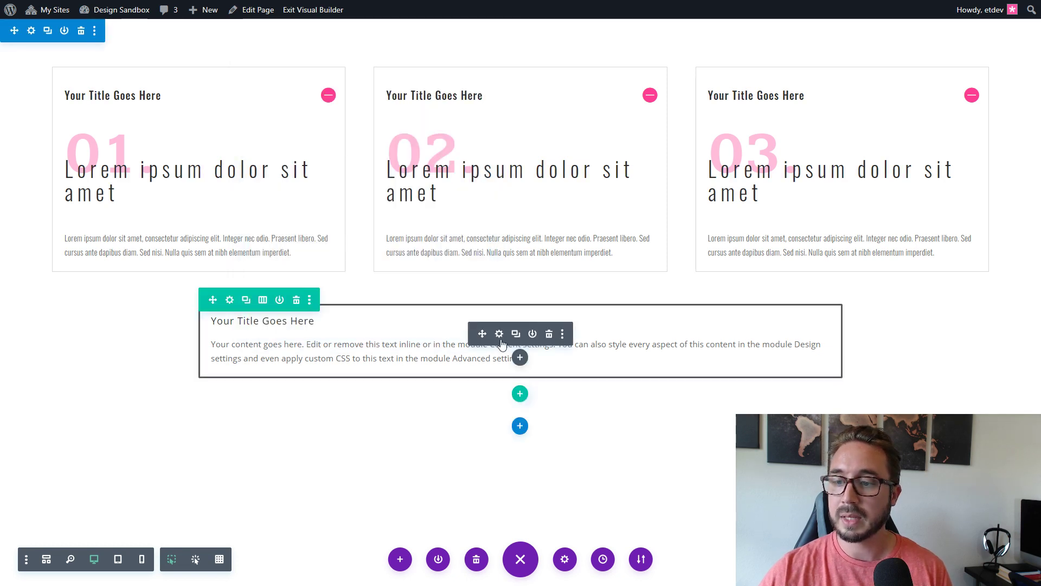
Replace the accordion item's default body text with the copied ordered-list HTML.
{"action": "left_click", "coordinate": [499, 334]}
{"action": "left_click", "coordinate": [276, 167]}
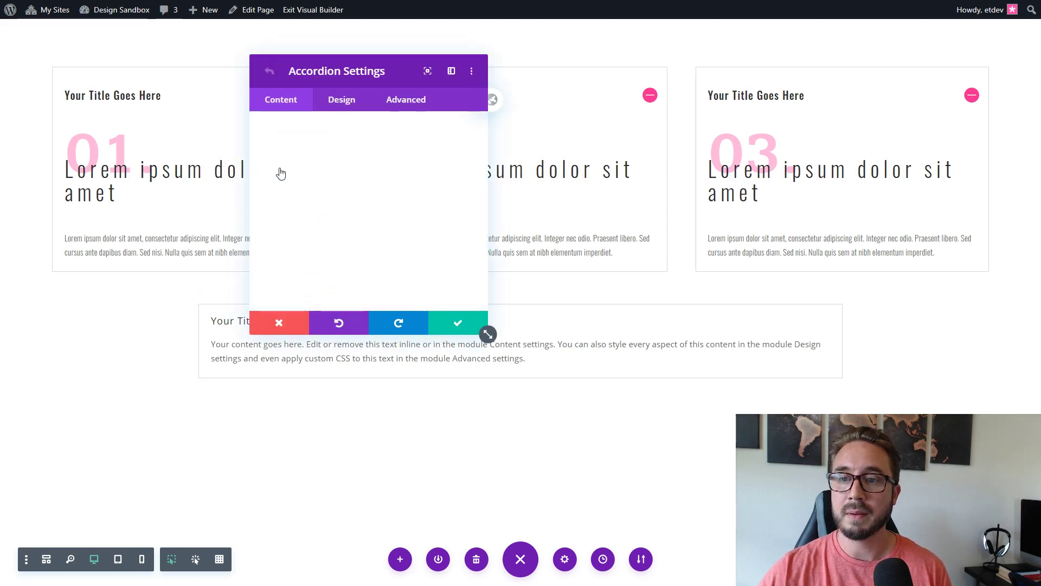
{"action": "scroll", "coordinate": [366, 233], "scroll_direction": "down", "scroll_amount": 2}
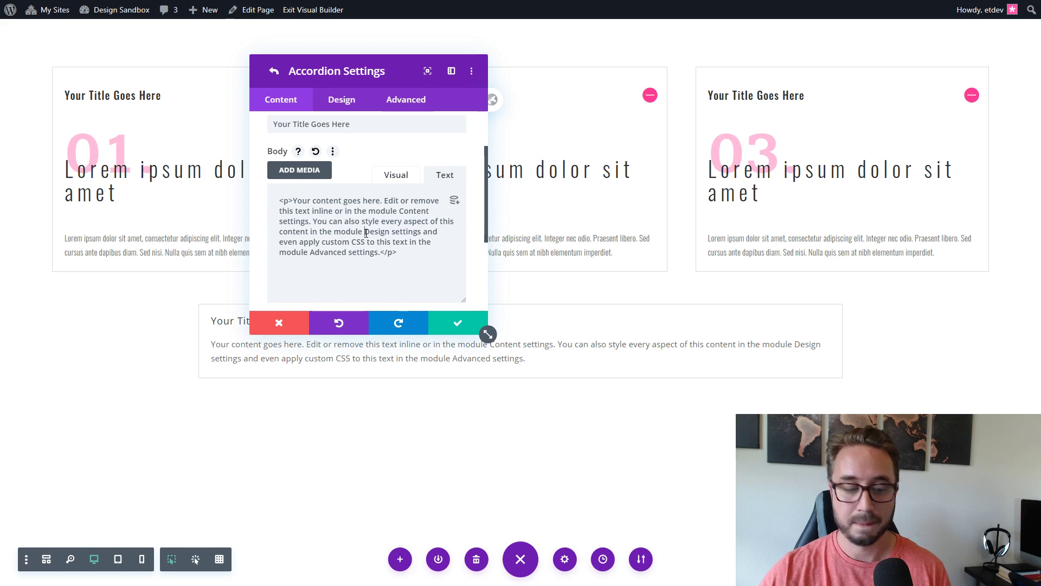
{"action": "key", "text": "ctrl+a"}
{"action": "key", "text": "ctrl+v"}
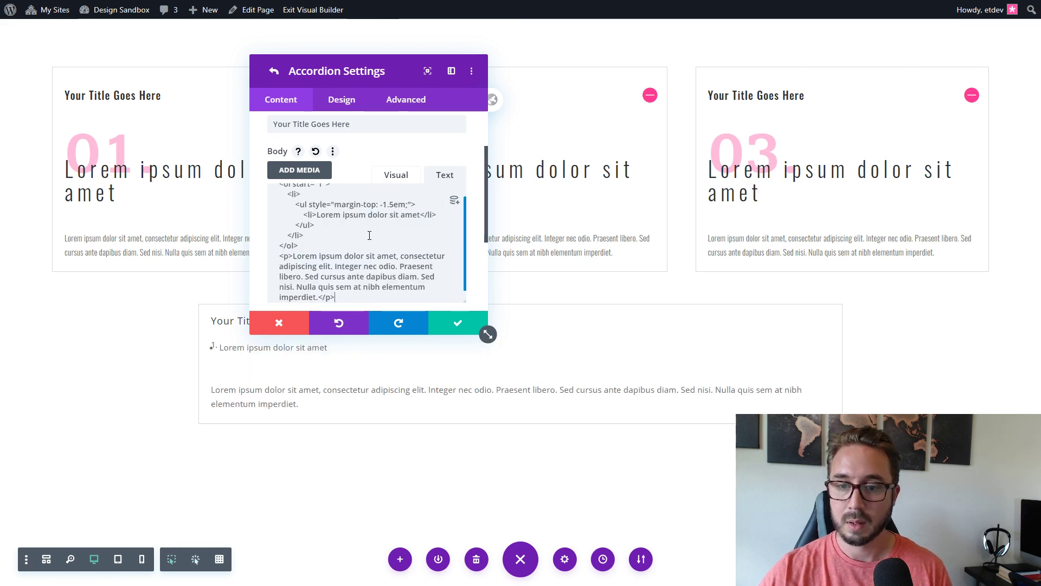
Move the Accordion Settings window aside, then save the accordion item and the accordion module's settings.
{"action": "left_click_drag", "start_coordinate": [418, 73], "coordinate": [666, 154]}
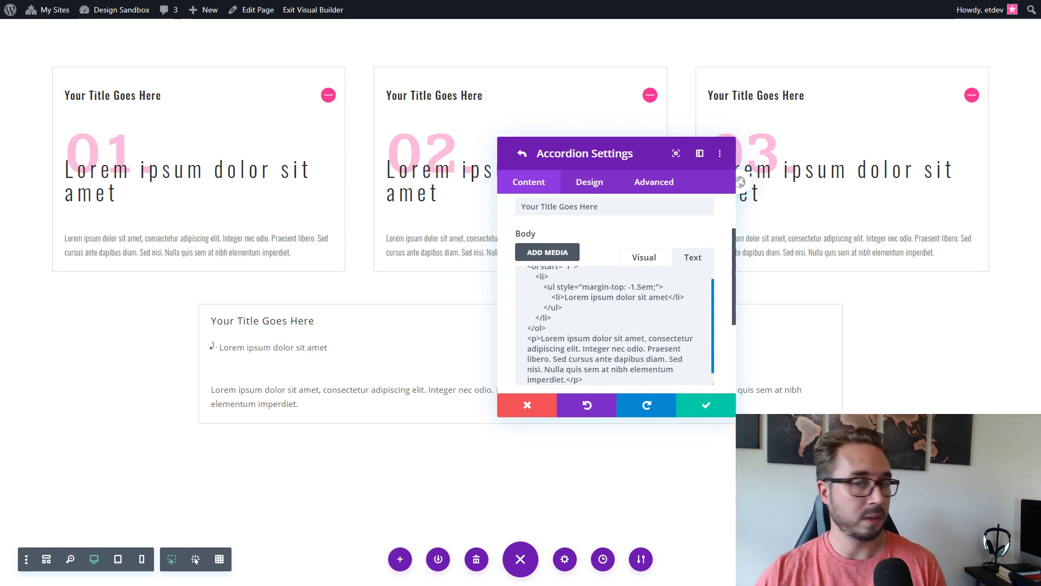
{"action": "left_click", "coordinate": [706, 406]}
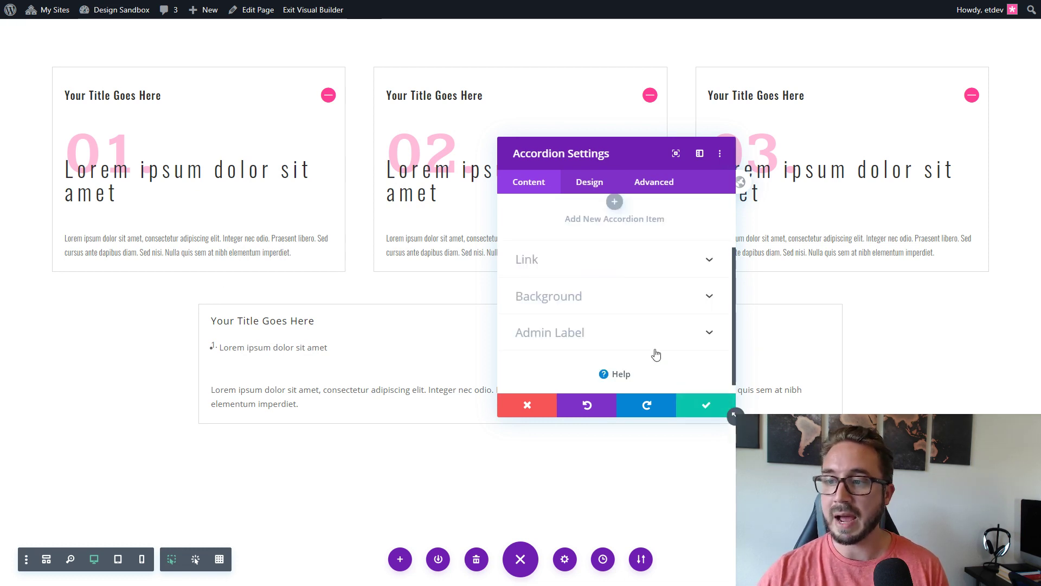
{"action": "left_click", "coordinate": [696, 407]}
Extend the first toggle's Icon styles to all accordions throughout this page, and save the toggle's settings.
{"action": "left_click", "coordinate": [175, 99]}
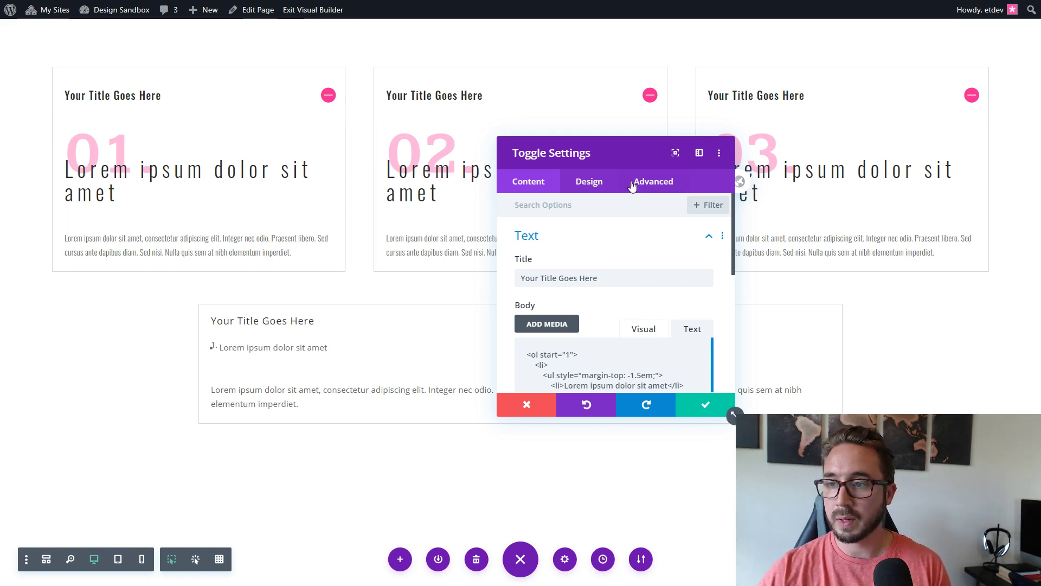
{"action": "left_click_drag", "start_coordinate": [637, 160], "coordinate": [493, 79]}
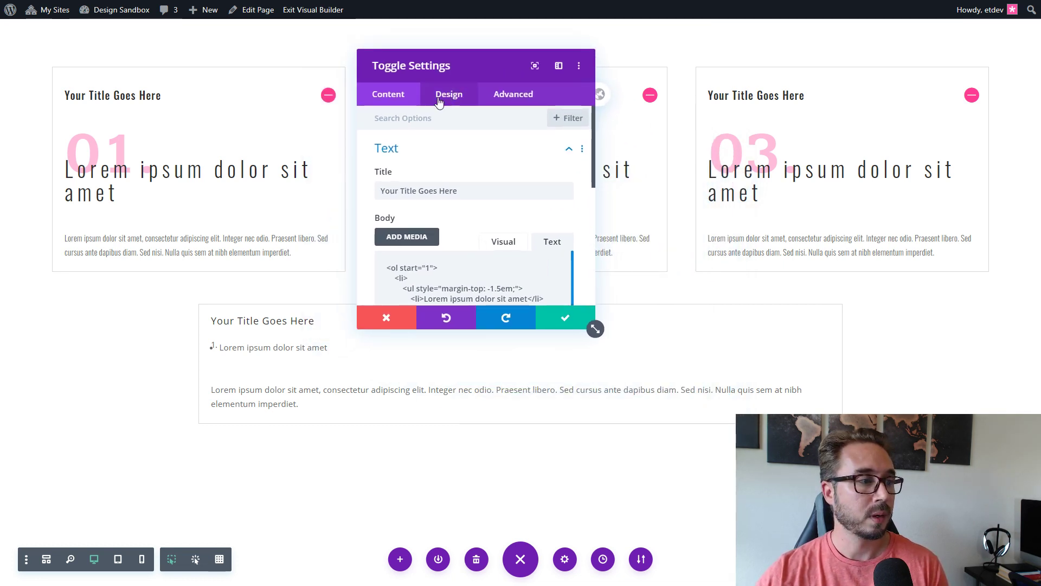
{"action": "left_click", "coordinate": [439, 103]}
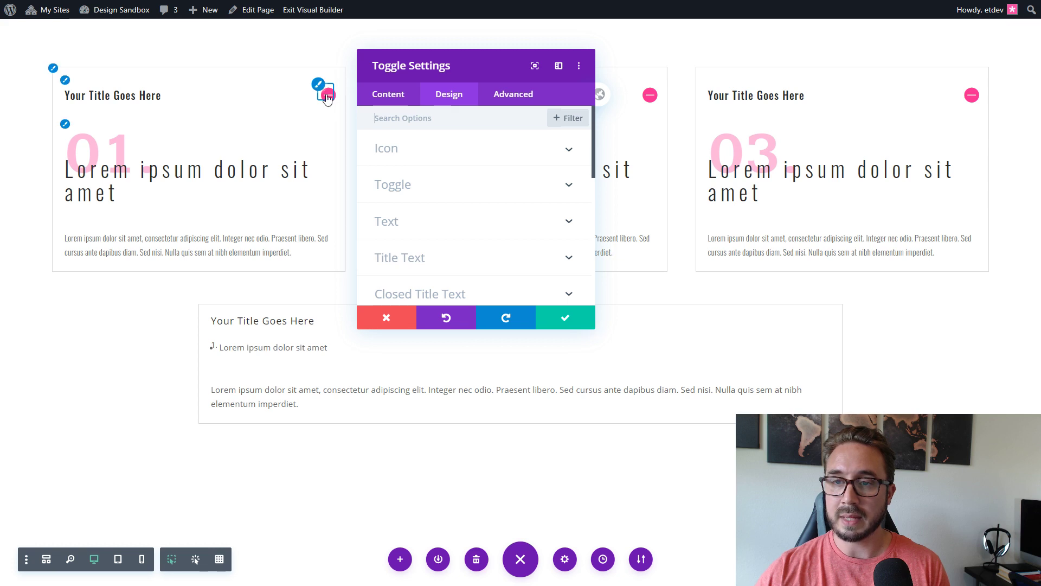
{"action": "left_click", "coordinate": [433, 153]}
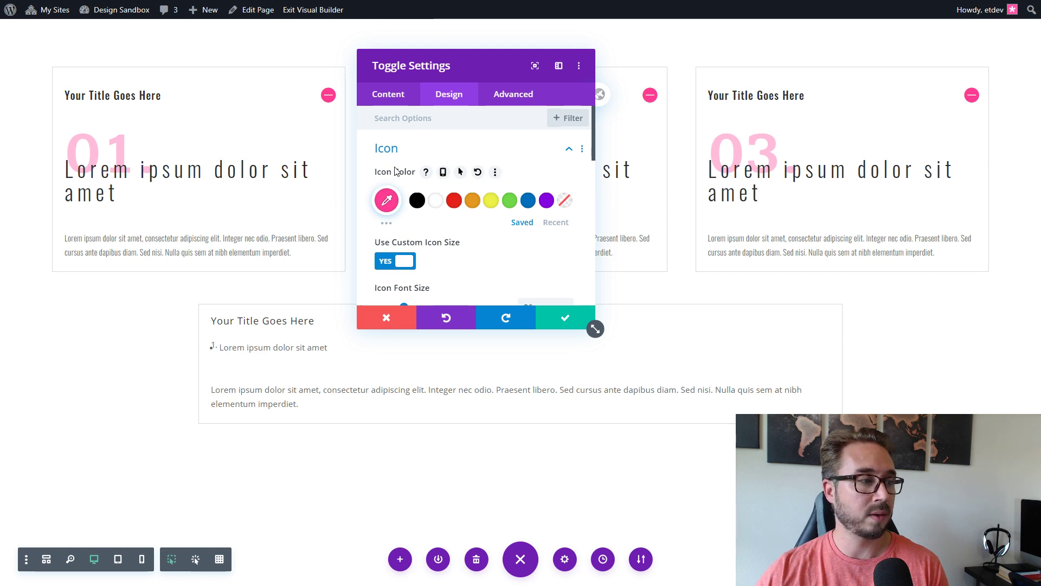
{"action": "right_click", "coordinate": [411, 154]}
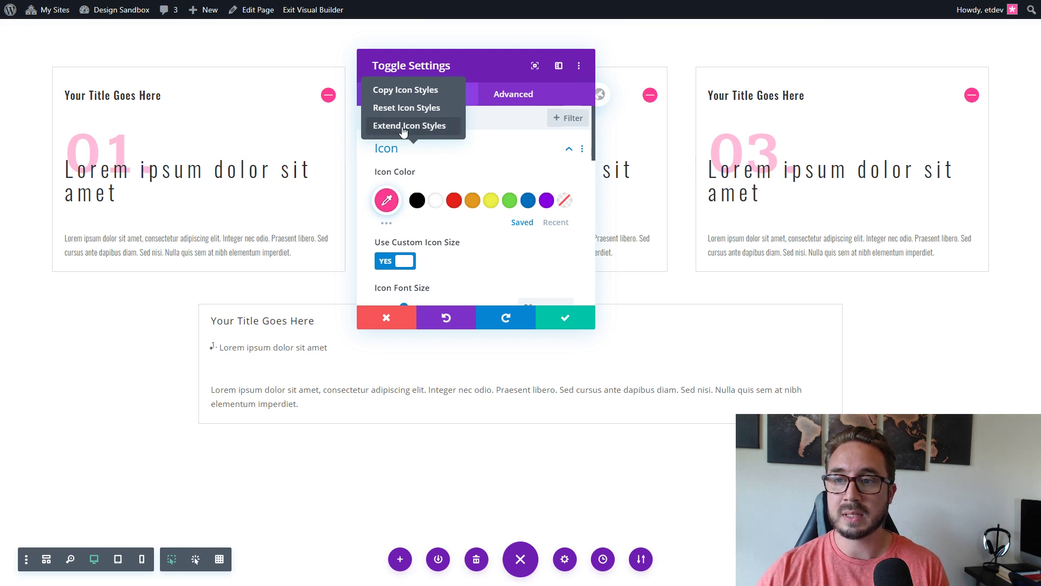
{"action": "left_click", "coordinate": [403, 128]}
{"action": "left_click", "coordinate": [450, 149]}
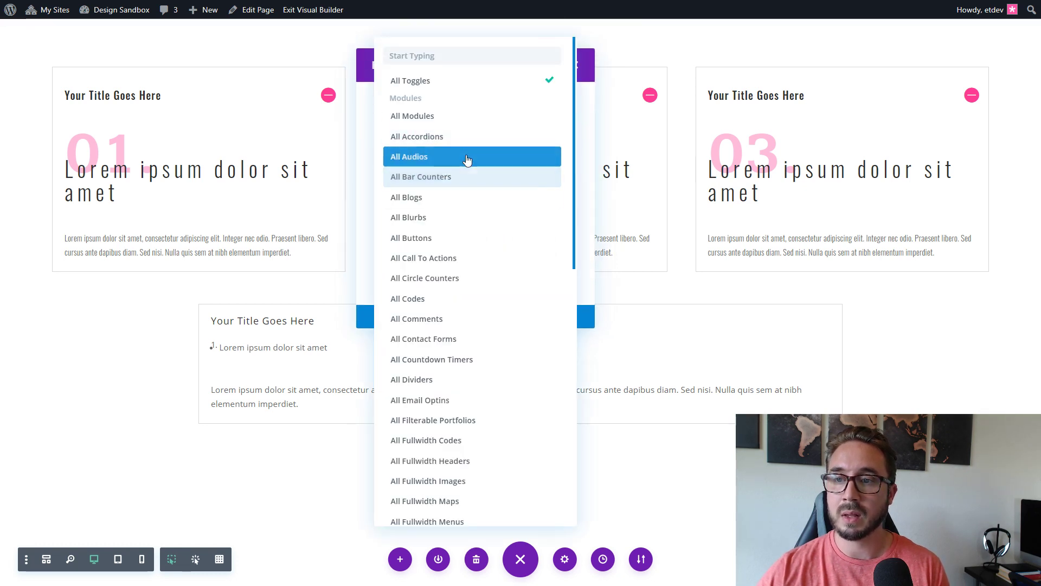
{"action": "left_click", "coordinate": [469, 139]}
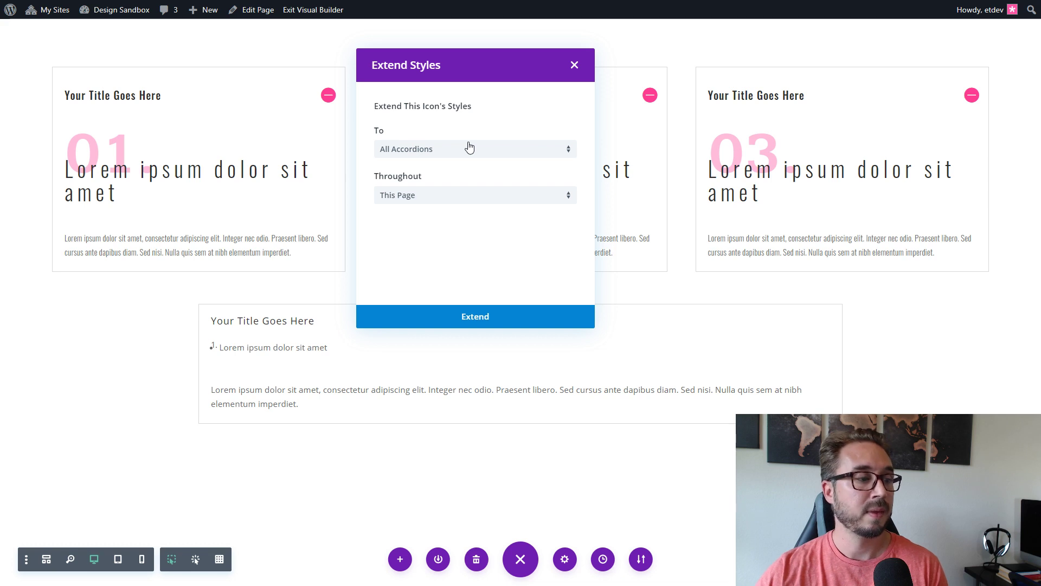
{"action": "left_click", "coordinate": [460, 320]}
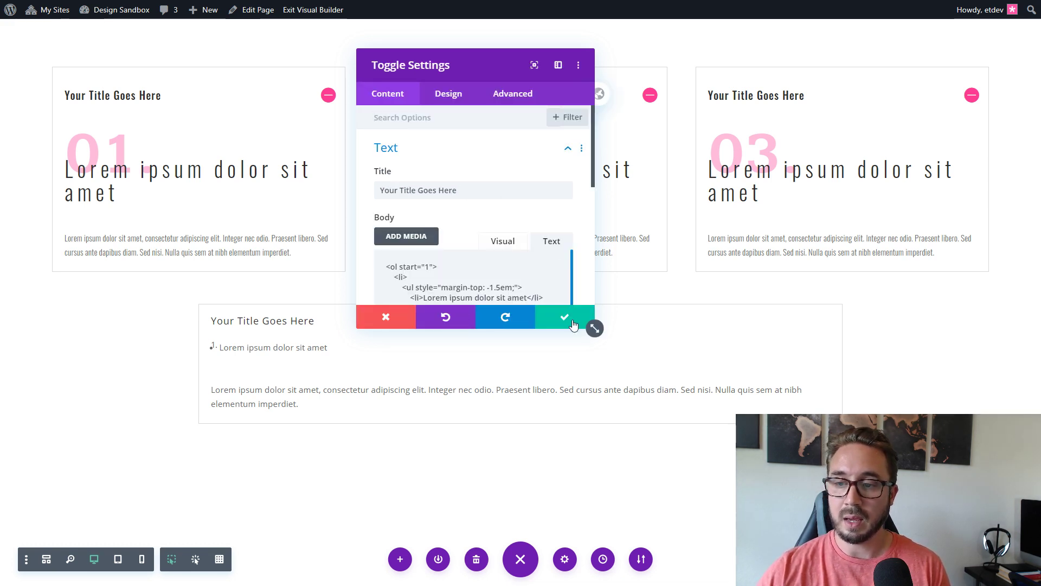
{"action": "left_click", "coordinate": [572, 322]}
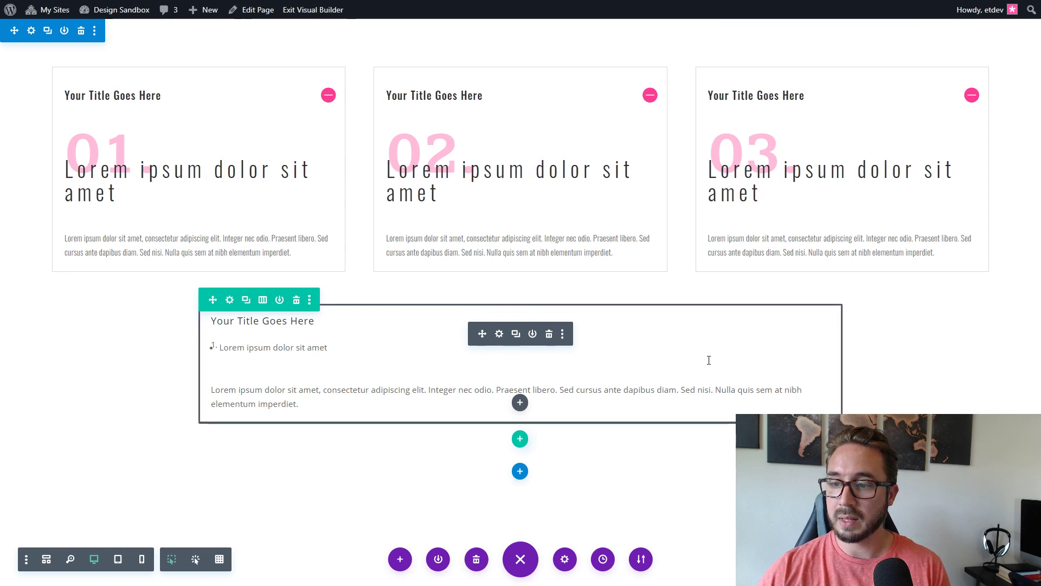
Duplicate the accordion item twice so the accordion holds three items, and save its settings.
{"action": "left_click", "coordinate": [499, 334]}
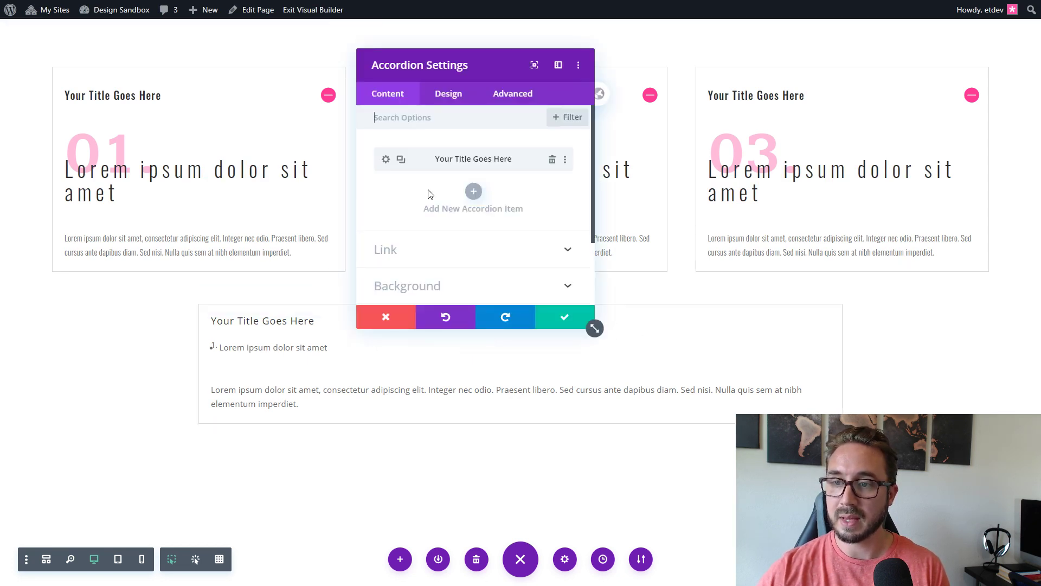
{"action": "left_click", "coordinate": [401, 160]}
{"action": "left_click", "coordinate": [402, 162]}
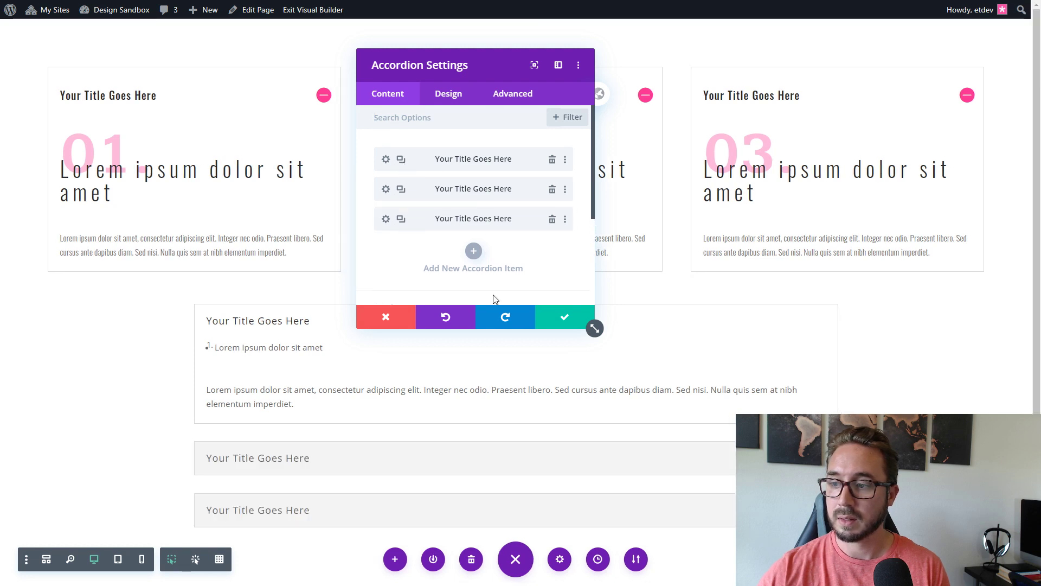
{"action": "left_click", "coordinate": [564, 317]}
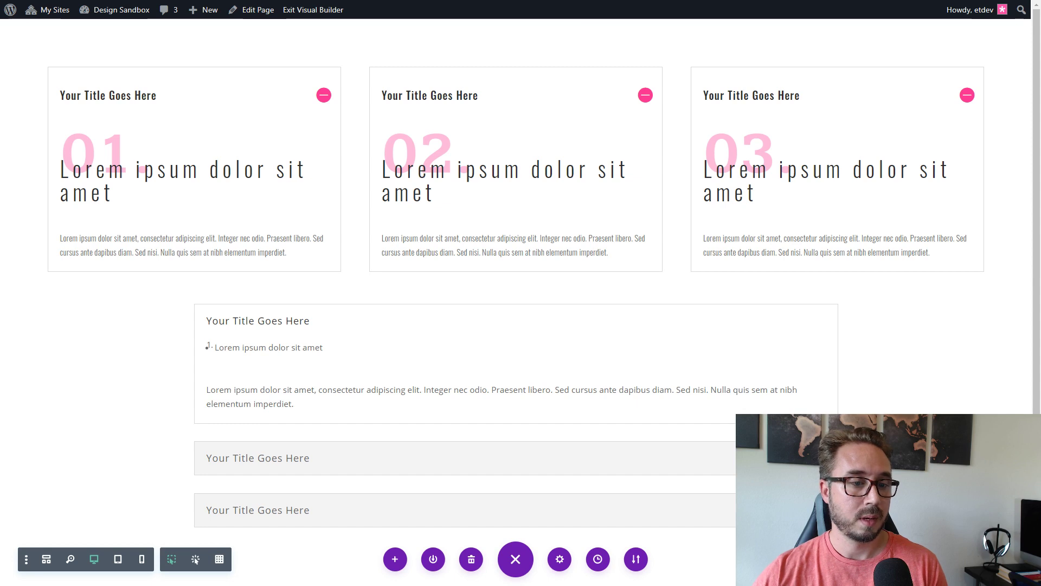
Examine the accordion's design settings, including its Sizing options, and close them.
{"action": "scroll", "coordinate": [516, 379], "scroll_direction": "down", "scroll_amount": 1}
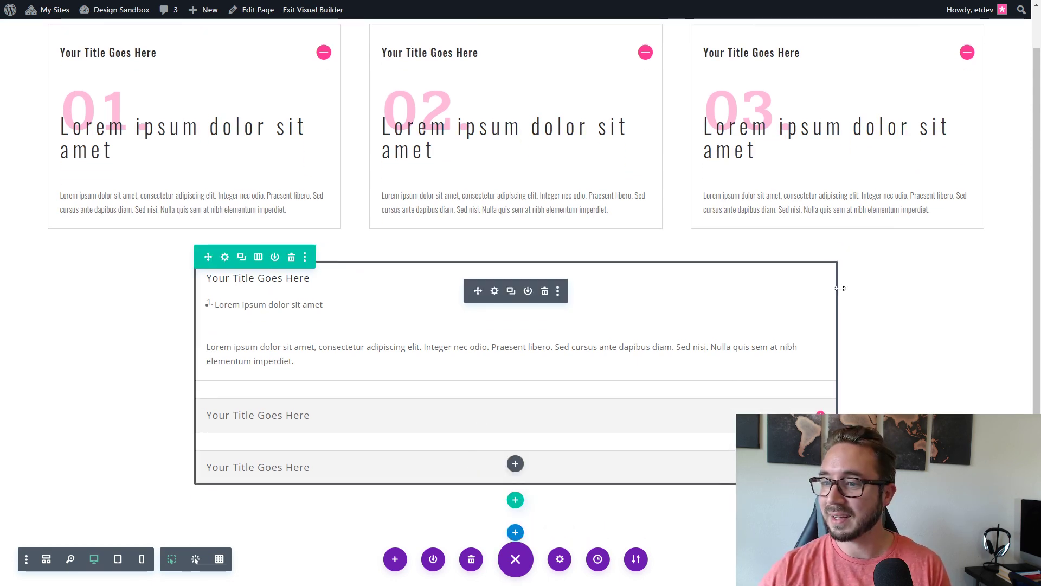
{"action": "left_click_drag", "start_coordinate": [840, 288], "coordinate": [844, 267]}
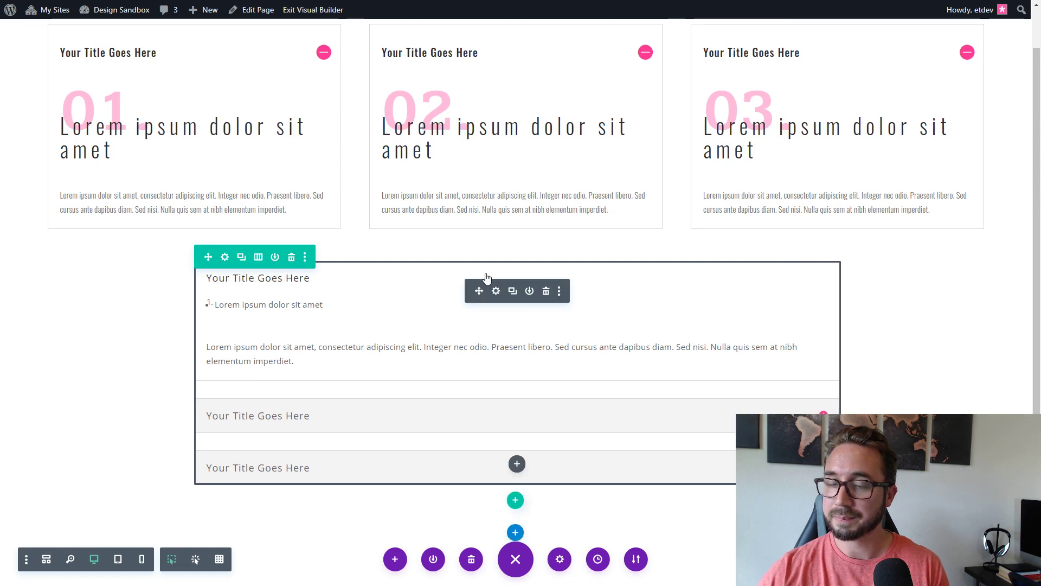
{"action": "left_click", "coordinate": [495, 290]}
{"action": "left_click", "coordinate": [444, 98]}
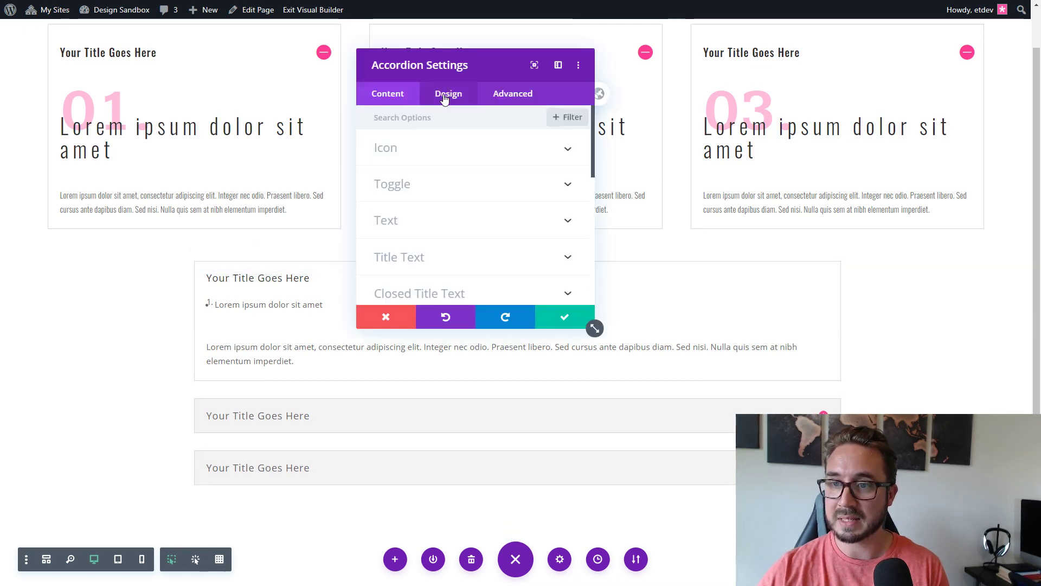
{"action": "scroll", "coordinate": [455, 262], "scroll_direction": "down", "scroll_amount": 1}
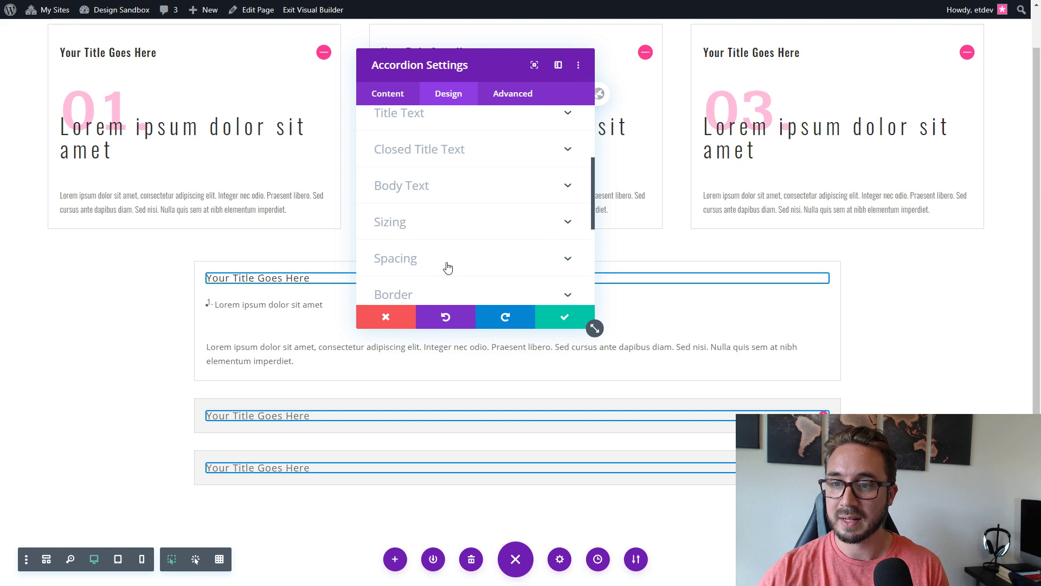
{"action": "left_click", "coordinate": [456, 223]}
{"action": "scroll", "coordinate": [499, 242], "scroll_direction": "down", "scroll_amount": 4}
{"action": "scroll", "coordinate": [500, 242], "scroll_direction": "up", "scroll_amount": 5}
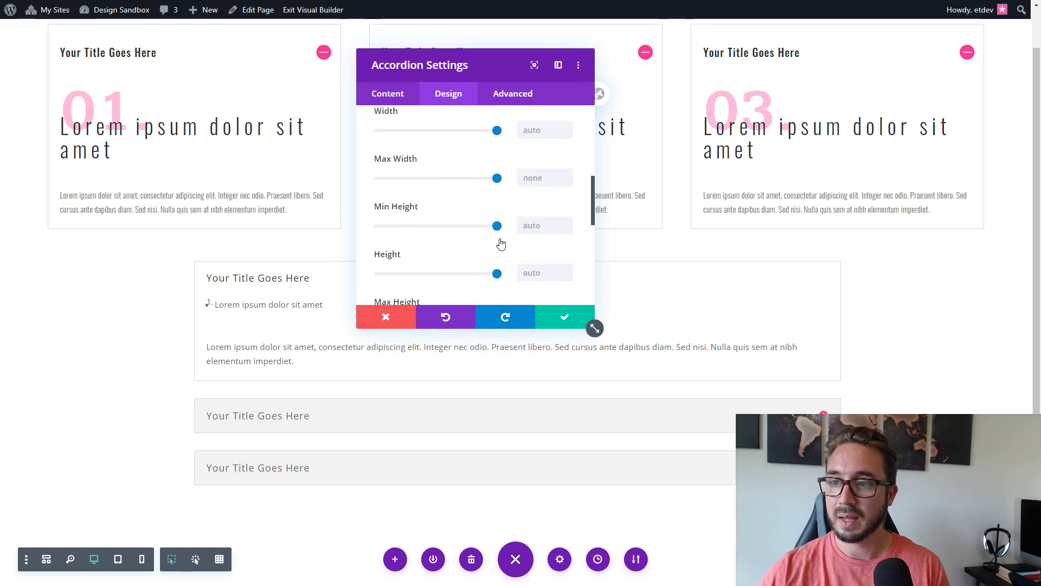
{"action": "left_click", "coordinate": [438, 163]}
{"action": "scroll", "coordinate": [439, 163], "scroll_direction": "up", "scroll_amount": 1}
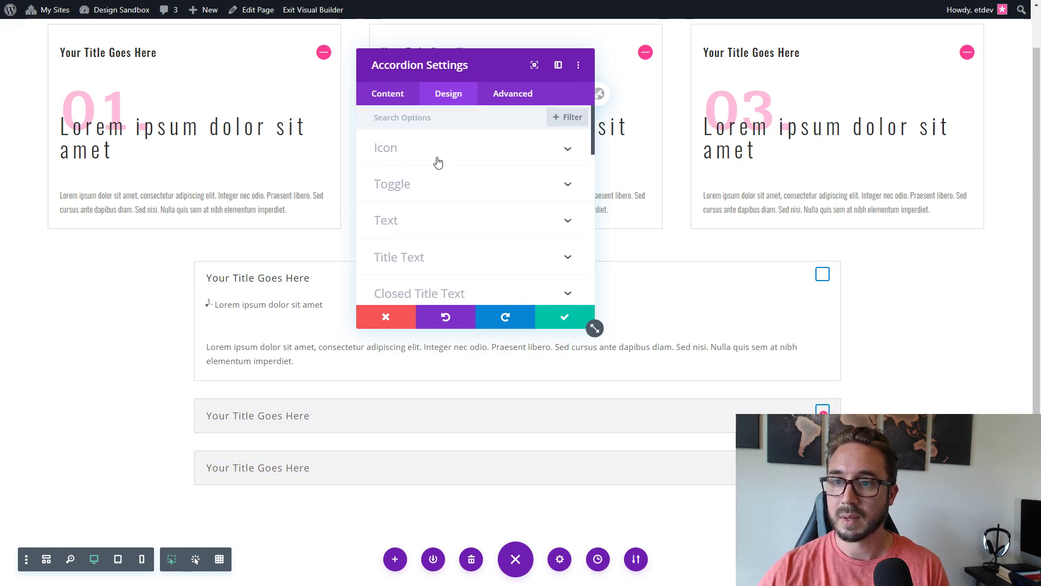
{"action": "left_click", "coordinate": [570, 325]}
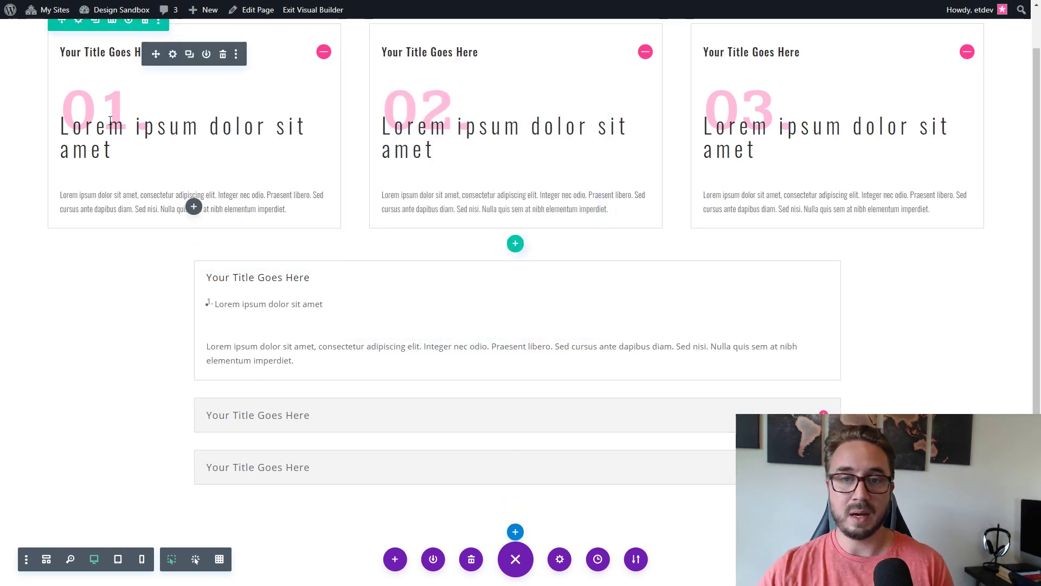
Extend the first toggle's Body Text styles to all accordions throughout this page, and save the toggle's settings.
{"action": "left_click", "coordinate": [173, 54]}
{"action": "left_click", "coordinate": [444, 93]}
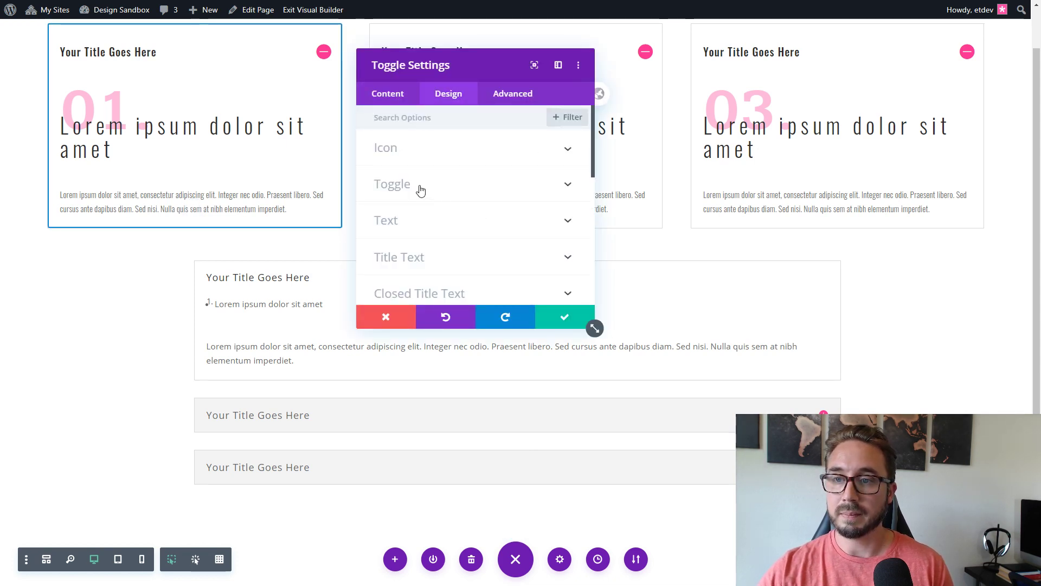
{"action": "left_click", "coordinate": [422, 187]}
{"action": "scroll", "coordinate": [447, 190], "scroll_direction": "down", "scroll_amount": 2}
{"action": "scroll", "coordinate": [446, 189], "scroll_direction": "down", "scroll_amount": 1}
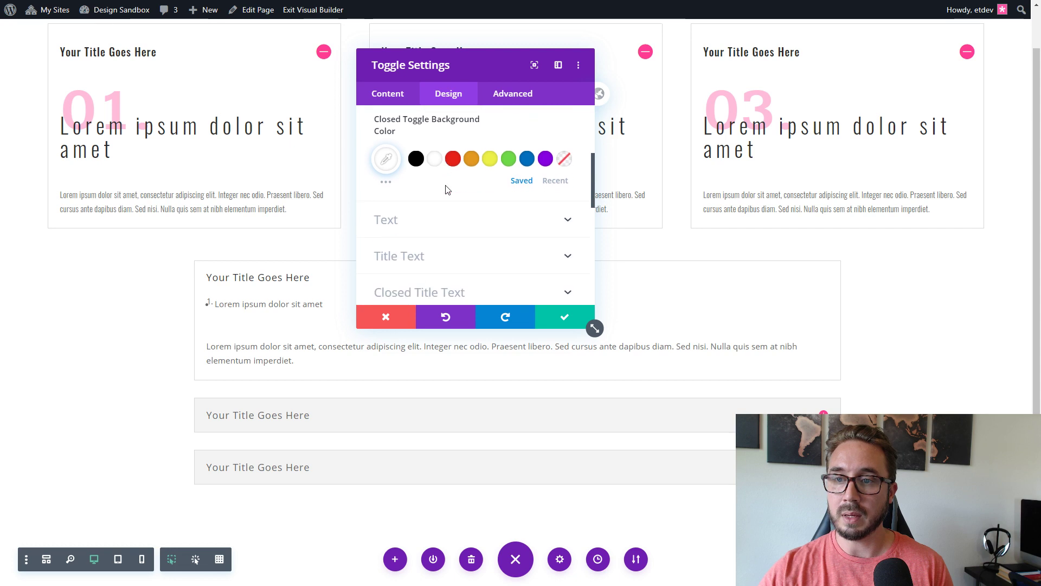
{"action": "scroll", "coordinate": [442, 217], "scroll_direction": "up", "scroll_amount": 1}
{"action": "scroll", "coordinate": [439, 235], "scroll_direction": "down", "scroll_amount": 2}
{"action": "scroll", "coordinate": [437, 235], "scroll_direction": "up", "scroll_amount": 1}
{"action": "scroll", "coordinate": [449, 235], "scroll_direction": "down", "scroll_amount": 3}
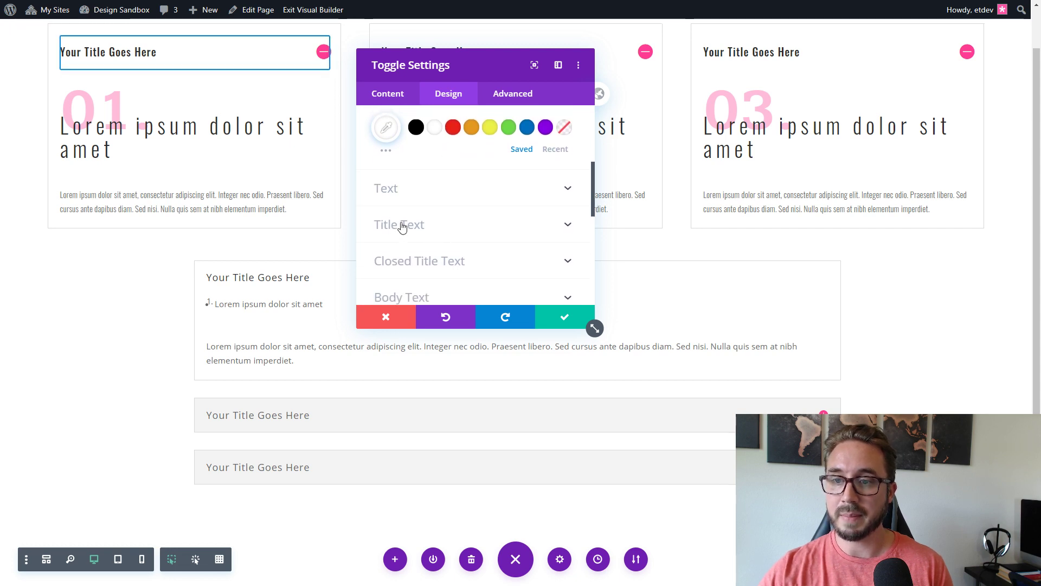
{"action": "scroll", "coordinate": [421, 222], "scroll_direction": "up", "scroll_amount": 1}
{"action": "scroll", "coordinate": [433, 274], "scroll_direction": "down", "scroll_amount": 2}
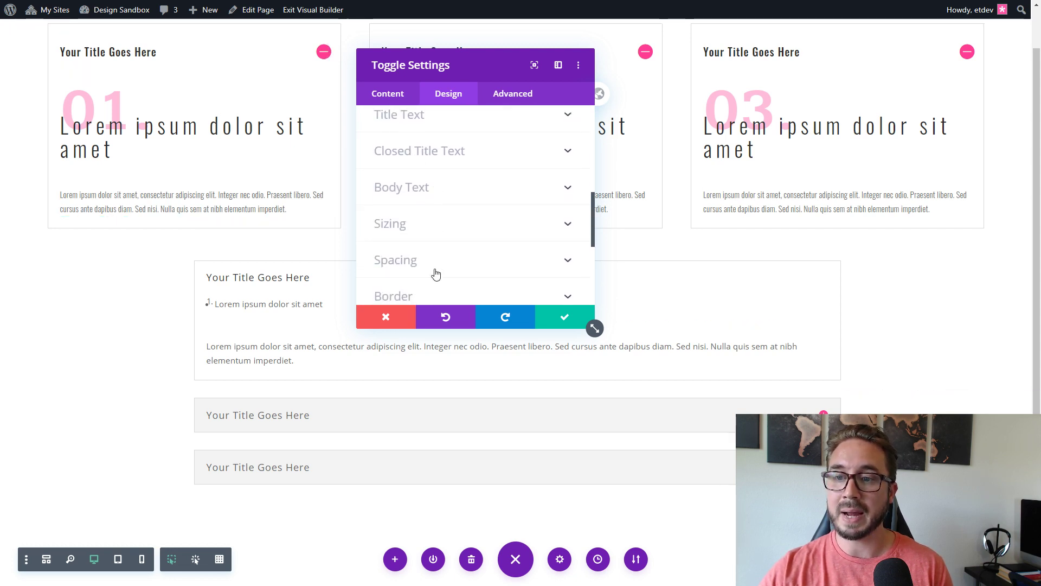
{"action": "scroll", "coordinate": [426, 227], "scroll_direction": "up", "scroll_amount": 1}
{"action": "left_click", "coordinate": [425, 223]}
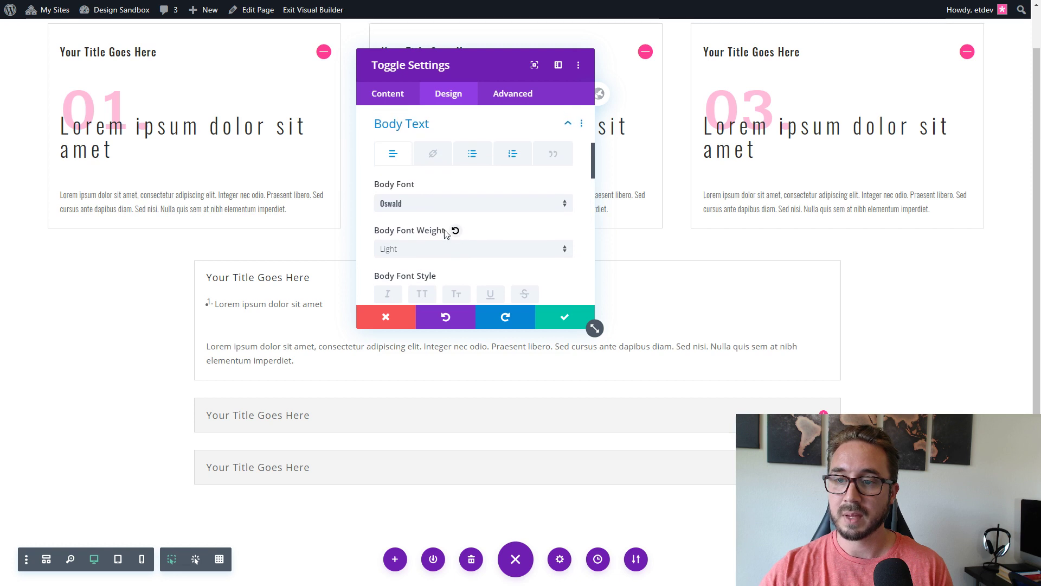
{"action": "right_click", "coordinate": [413, 125]}
{"action": "left_click", "coordinate": [402, 107]}
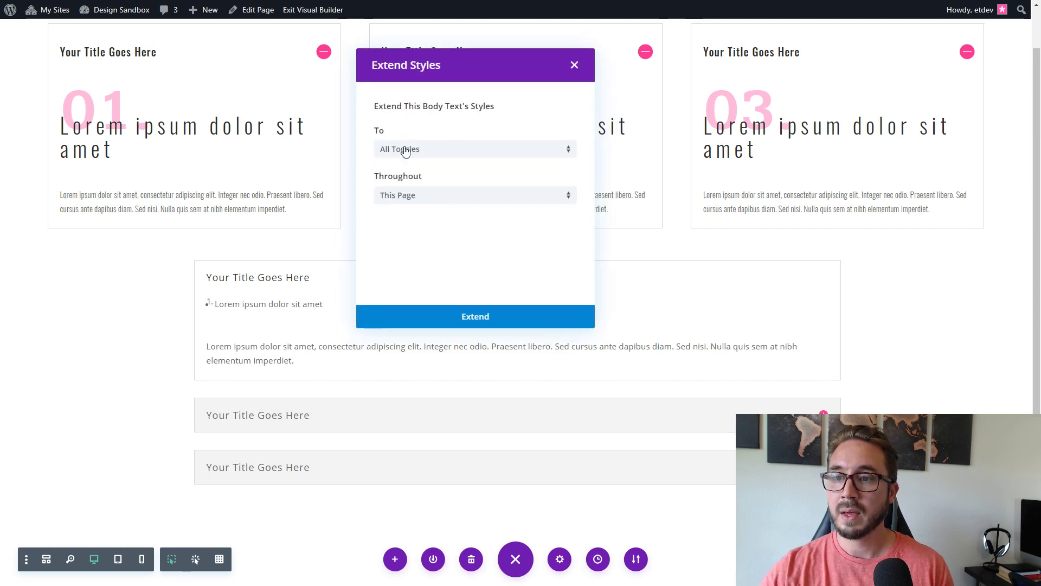
{"action": "left_click", "coordinate": [439, 157]}
{"action": "left_click", "coordinate": [442, 139]}
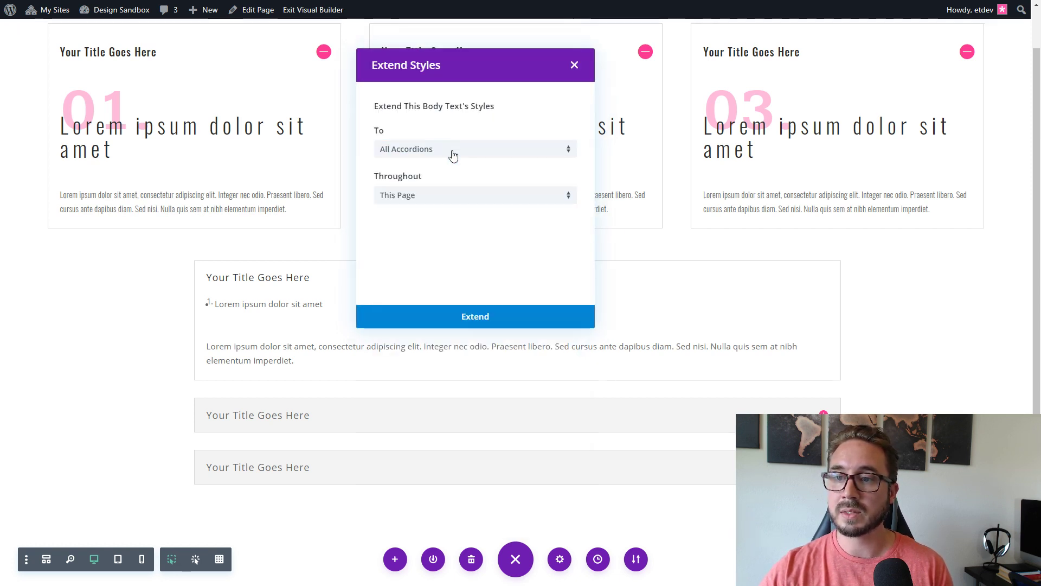
{"action": "left_click", "coordinate": [490, 321]}
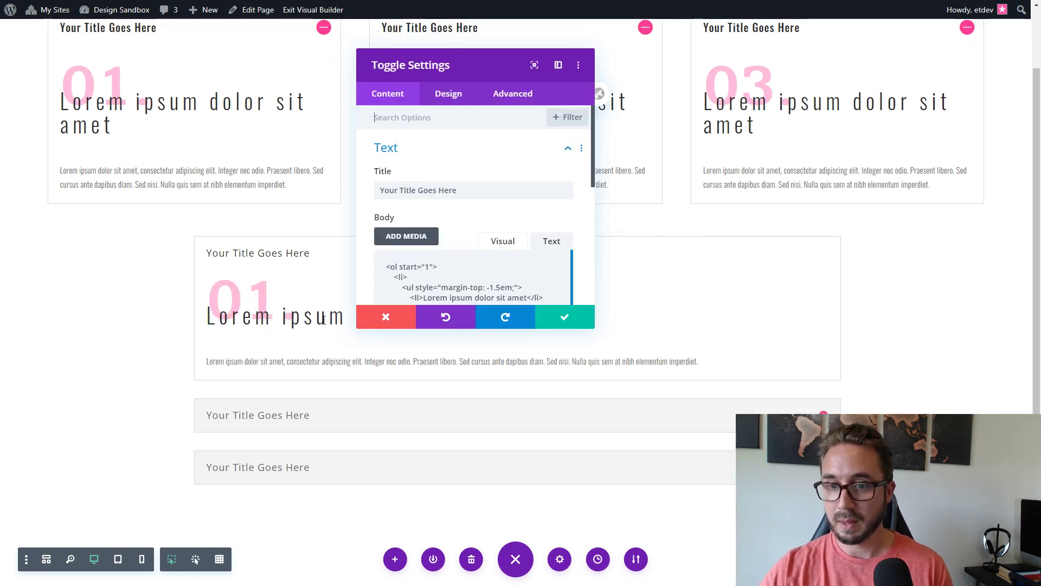
{"action": "left_click", "coordinate": [580, 317]}
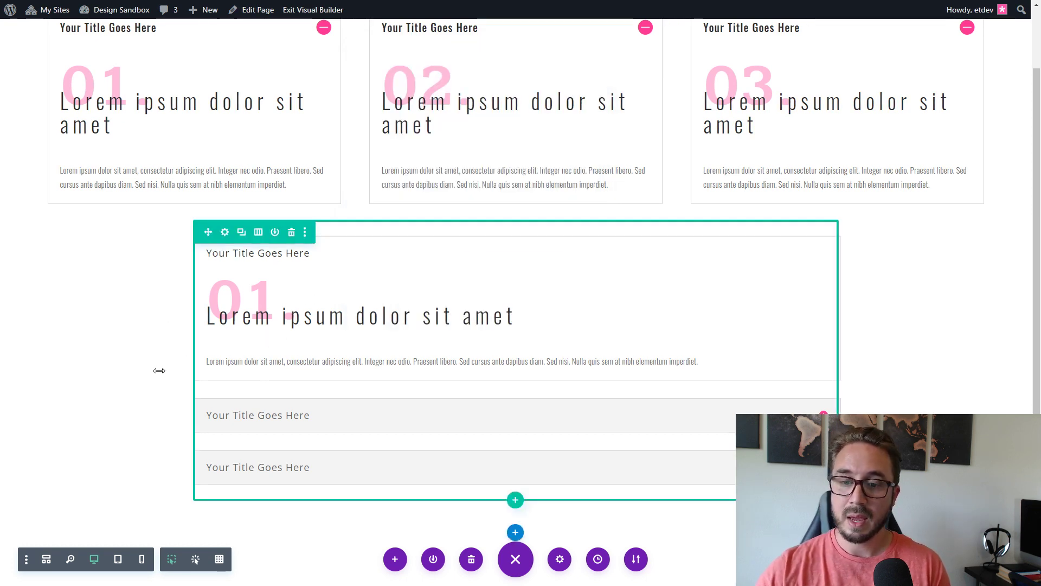
Compare the accordion's numbered list styling with the three toggles above it.
{"action": "scroll", "coordinate": [371, 390], "scroll_direction": "up", "scroll_amount": 1}
{"action": "scroll", "coordinate": [370, 390], "scroll_direction": "down", "scroll_amount": 1}
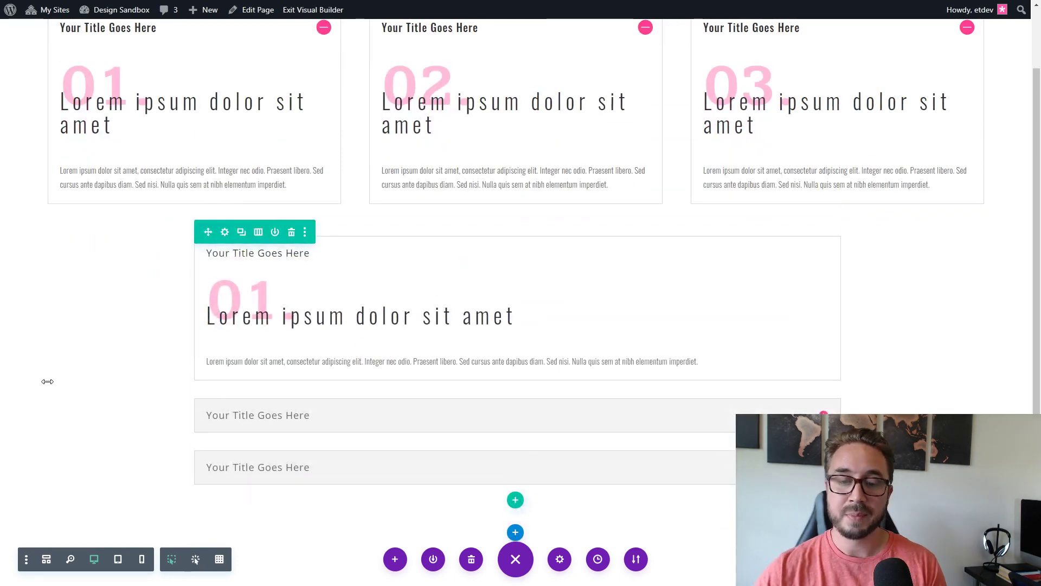
{"action": "scroll", "coordinate": [251, 347], "scroll_direction": "up", "scroll_amount": 1}
{"action": "scroll", "coordinate": [251, 347], "scroll_direction": "down", "scroll_amount": 1}
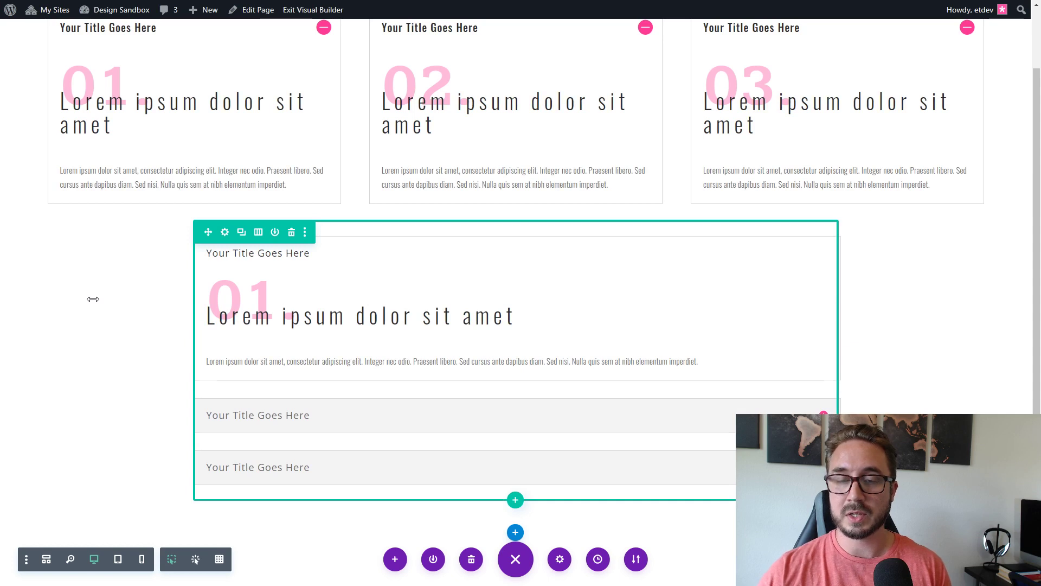
{"action": "scroll", "coordinate": [93, 299], "scroll_direction": "up", "scroll_amount": 4}
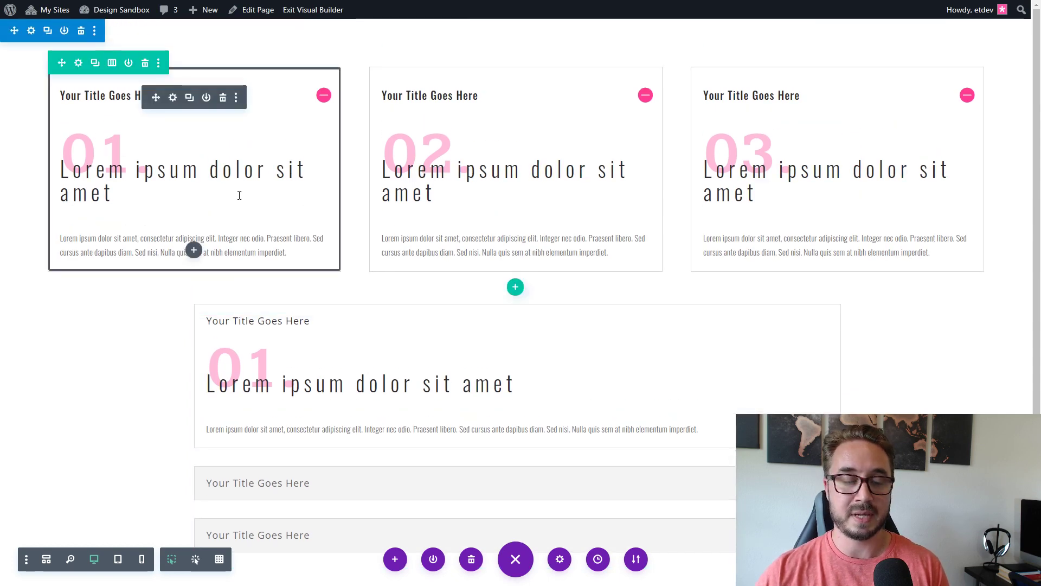
{"action": "scroll", "coordinate": [239, 195], "scroll_direction": "down", "scroll_amount": 4}
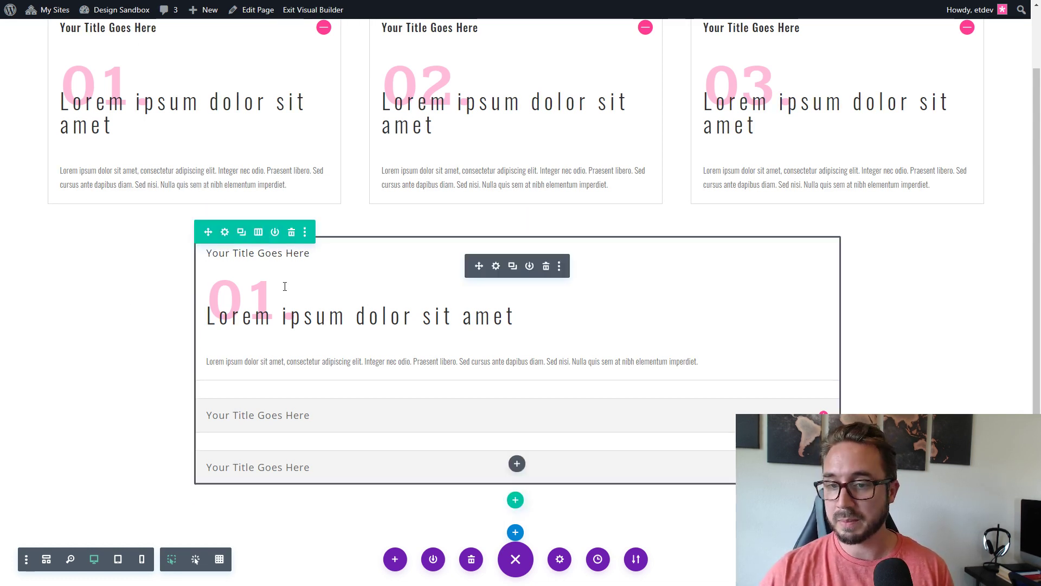
{"action": "scroll", "coordinate": [252, 281], "scroll_direction": "up", "scroll_amount": 1}
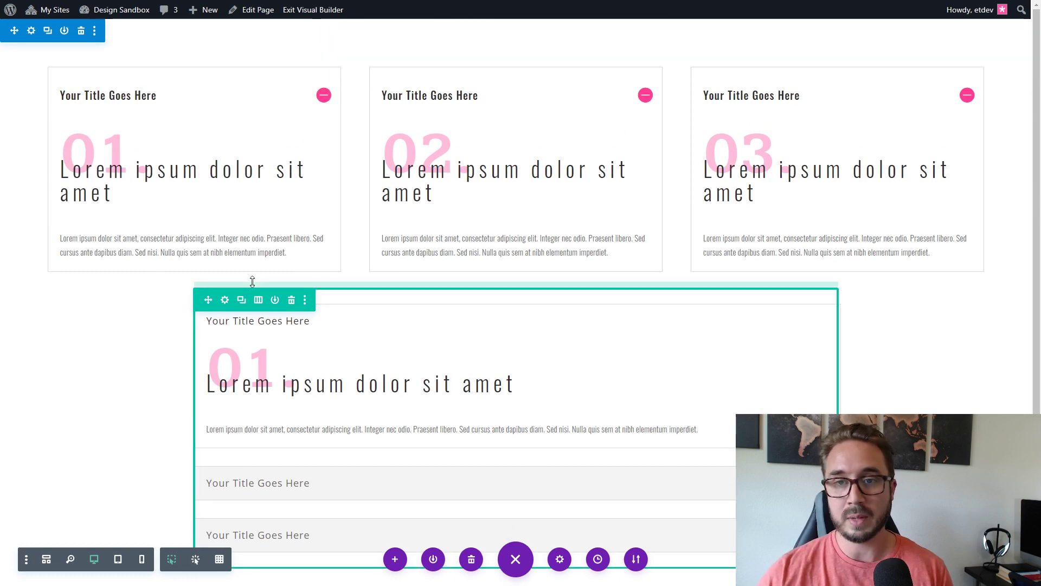
Leave full-screen view and look over the finished examples on the List Designs in Toggle Module page.
{"action": "scroll", "coordinate": [254, 316], "scroll_direction": "down", "scroll_amount": 1}
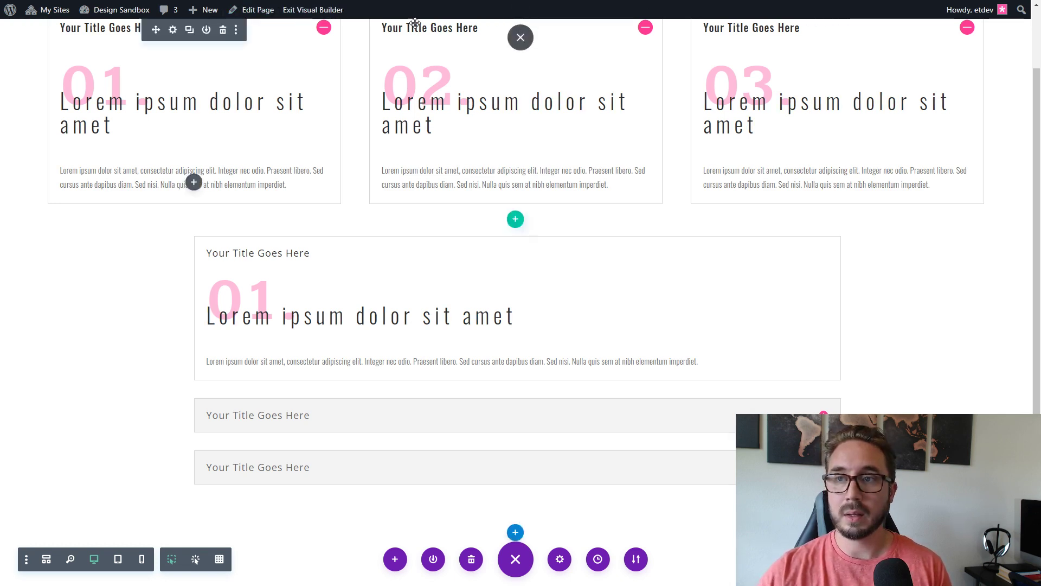
{"action": "left_click", "coordinate": [521, 37]}
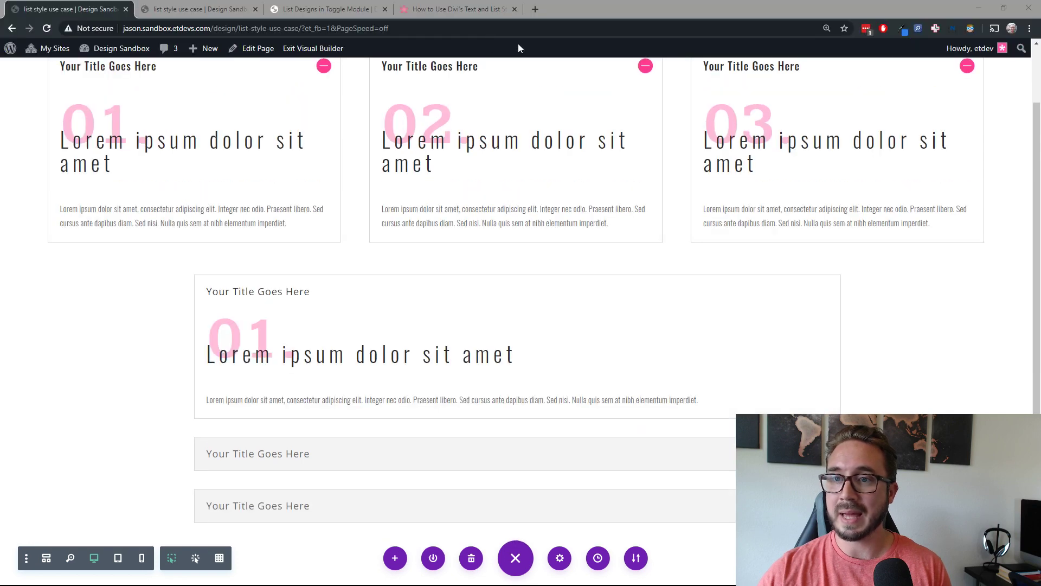
{"action": "left_click", "coordinate": [203, 11]}
{"action": "left_click", "coordinate": [337, 17]}
{"action": "scroll", "coordinate": [339, 248], "scroll_direction": "down", "scroll_amount": 10}
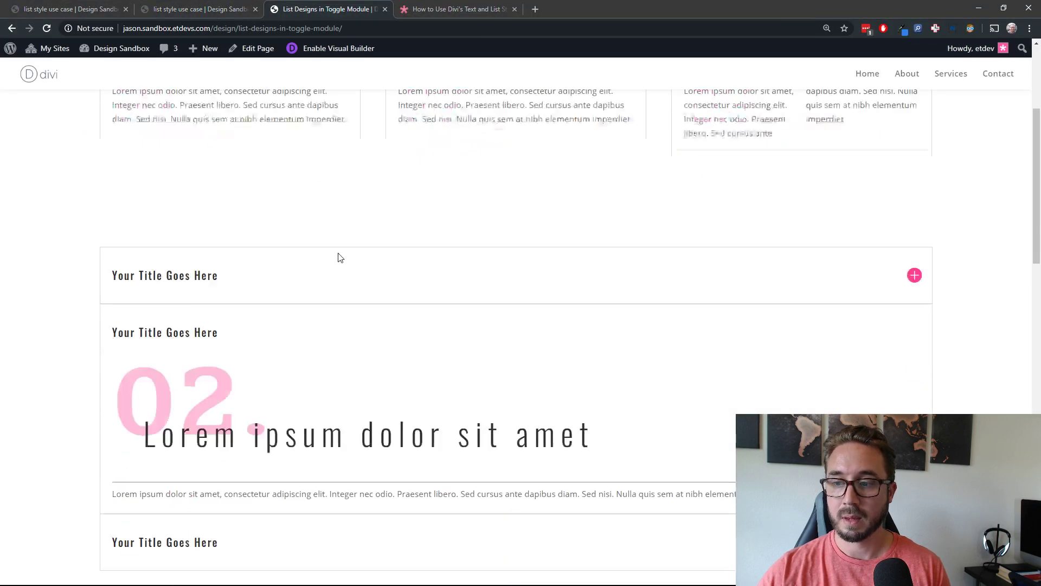
{"action": "scroll", "coordinate": [339, 248], "scroll_direction": "up", "scroll_amount": 3}
{"action": "scroll", "coordinate": [343, 234], "scroll_direction": "down", "scroll_amount": 4}
{"action": "scroll", "coordinate": [344, 235], "scroll_direction": "up", "scroll_amount": 4}
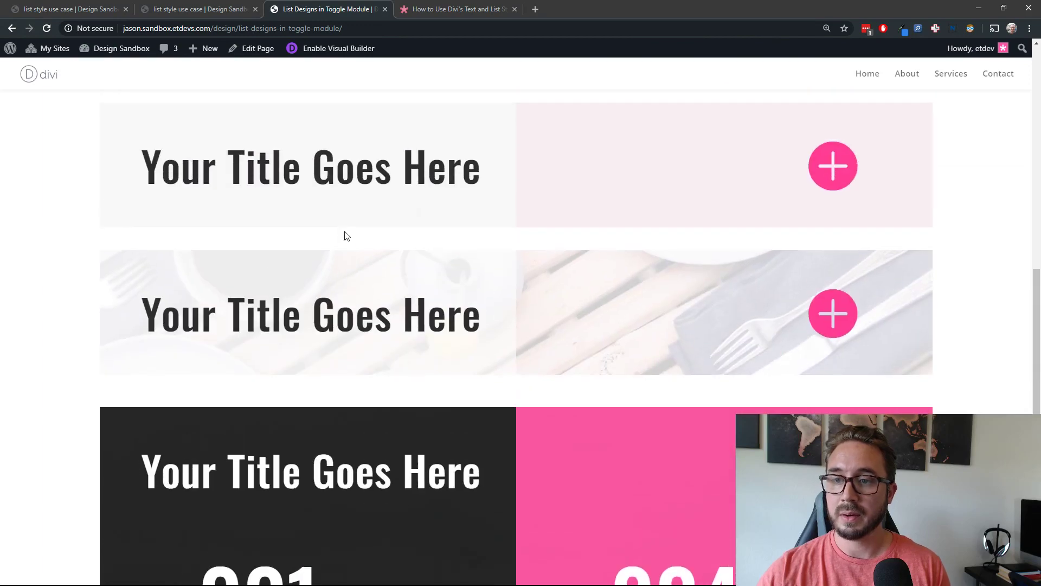
Expand the large two-tone toggle and examine its two-column numbered list with Learn More links.
{"action": "left_click", "coordinate": [451, 195]}
{"action": "scroll", "coordinate": [349, 282], "scroll_direction": "down", "scroll_amount": 5}
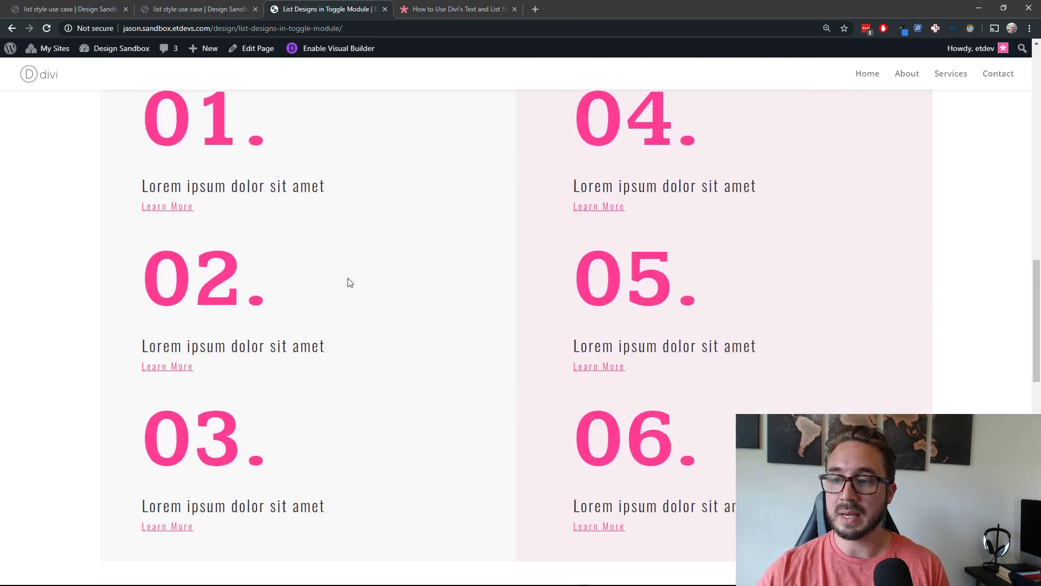
{"action": "scroll", "coordinate": [350, 282], "scroll_direction": "up", "scroll_amount": 5}
{"action": "scroll", "coordinate": [350, 282], "scroll_direction": "down", "scroll_amount": 6}
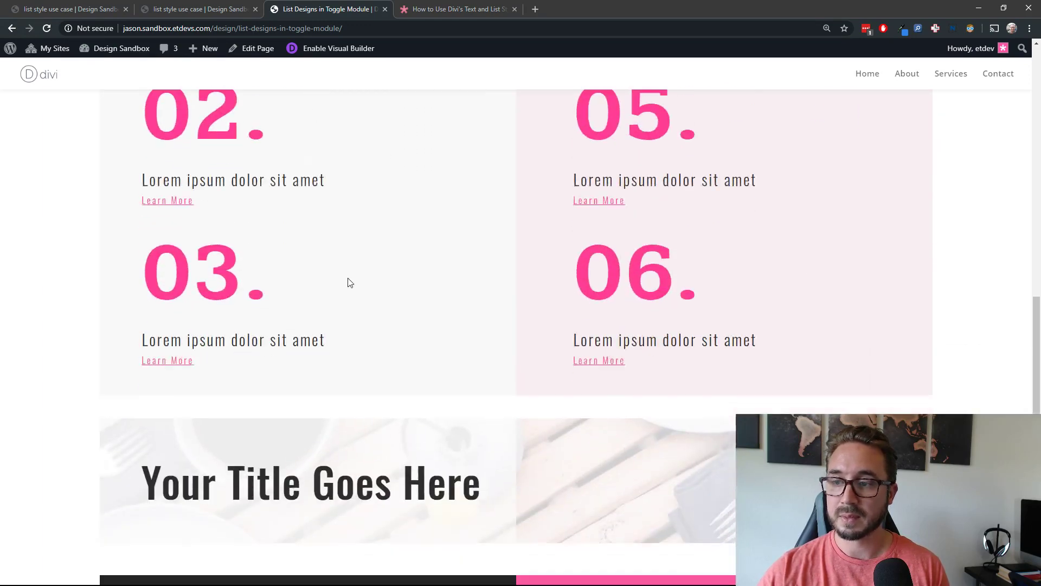
{"action": "scroll", "coordinate": [350, 282], "scroll_direction": "up", "scroll_amount": 5}
{"action": "scroll", "coordinate": [350, 282], "scroll_direction": "up", "scroll_amount": 1}
{"action": "scroll", "coordinate": [349, 282], "scroll_direction": "down", "scroll_amount": 5}
{"action": "scroll", "coordinate": [352, 282], "scroll_direction": "up", "scroll_amount": 5}
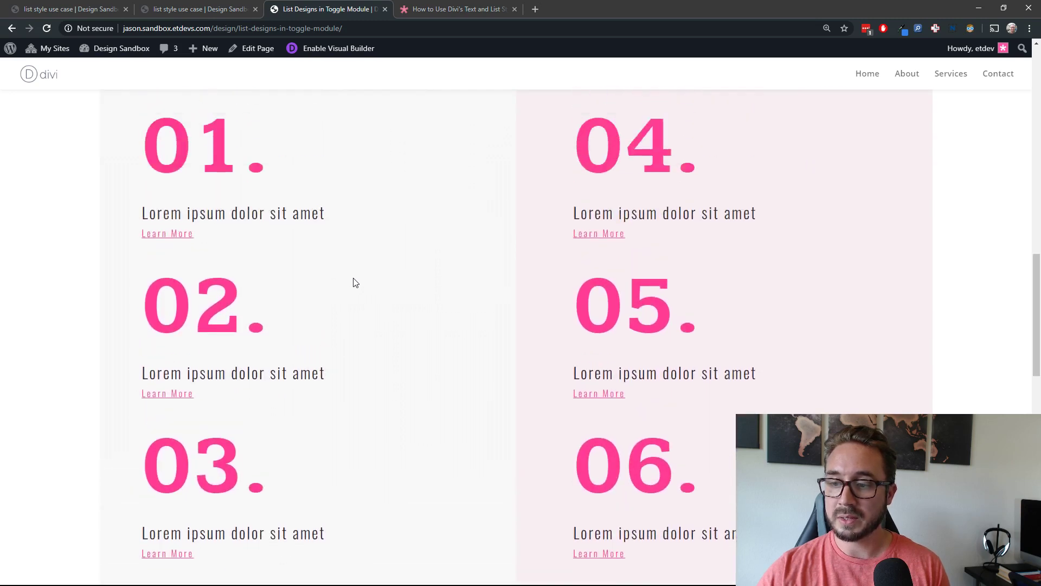
{"action": "scroll", "coordinate": [355, 282], "scroll_direction": "down", "scroll_amount": 1}
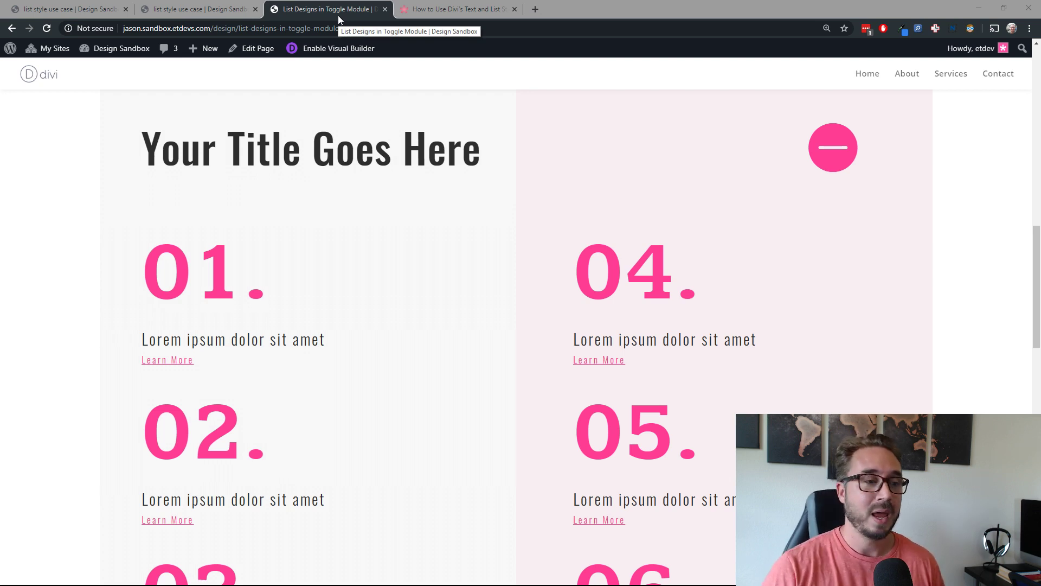
{"action": "scroll", "coordinate": [330, 238], "scroll_direction": "down", "scroll_amount": 2}
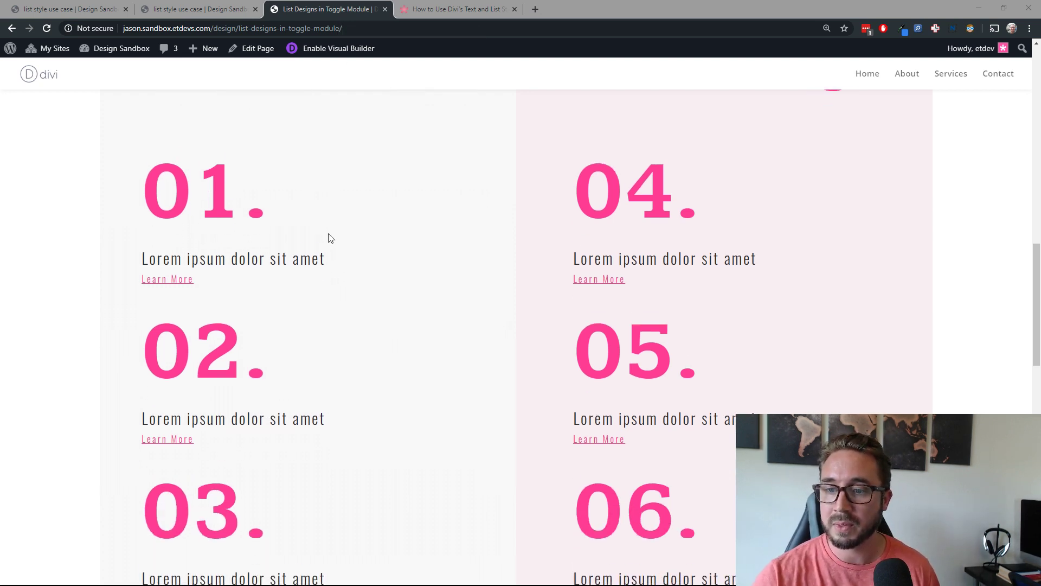
{"action": "scroll", "coordinate": [336, 234], "scroll_direction": "up", "scroll_amount": 2}
{"action": "scroll", "coordinate": [340, 233], "scroll_direction": "down", "scroll_amount": 1}
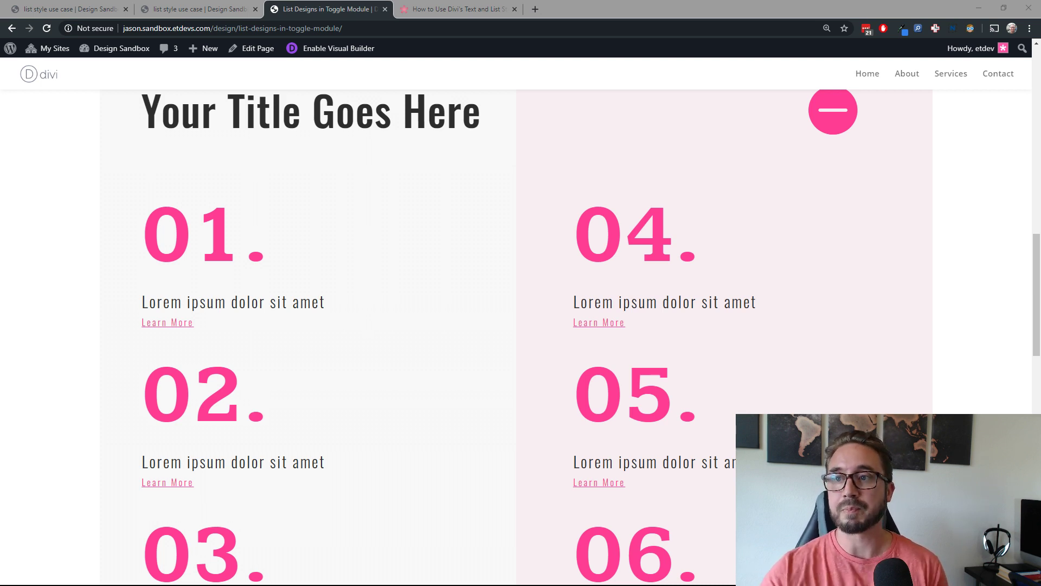
View the blog post on Divi's text and list style options, and return to the List Designs in Toggle Module page.
{"action": "left_click", "coordinate": [460, 9]}
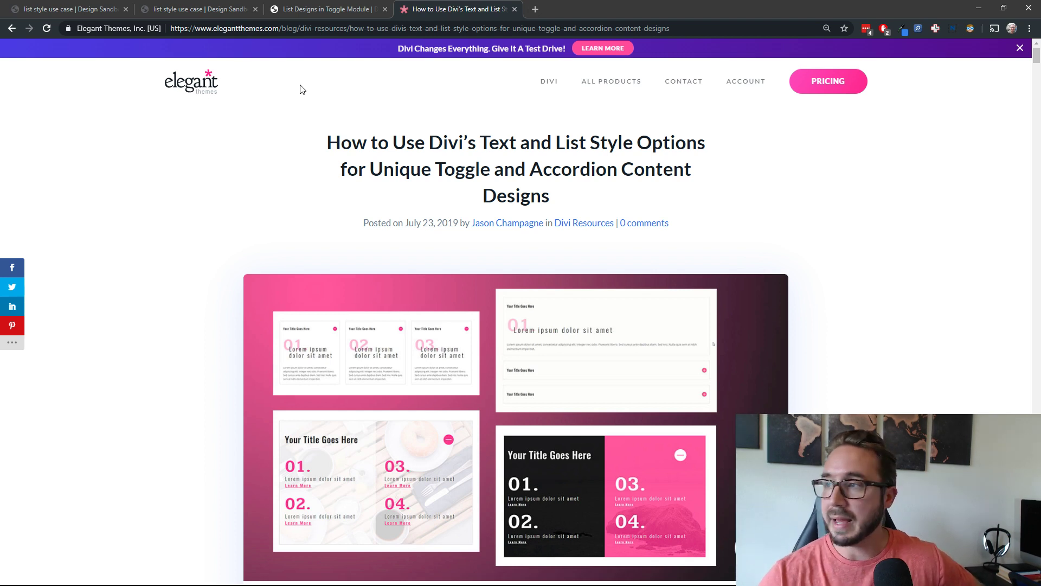
{"action": "left_click", "coordinate": [346, 11]}
{"action": "scroll", "coordinate": [217, 266], "scroll_direction": "up", "scroll_amount": 3}
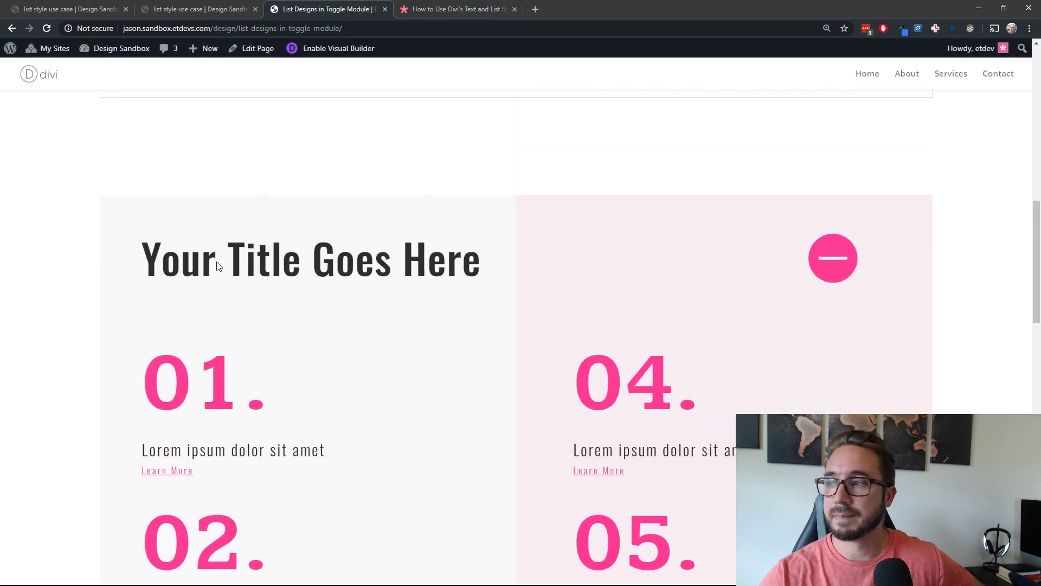
Reduce the browser's page zoom by one level and check the two-column toggle design at that size.
{"action": "left_click", "coordinate": [1029, 28]}
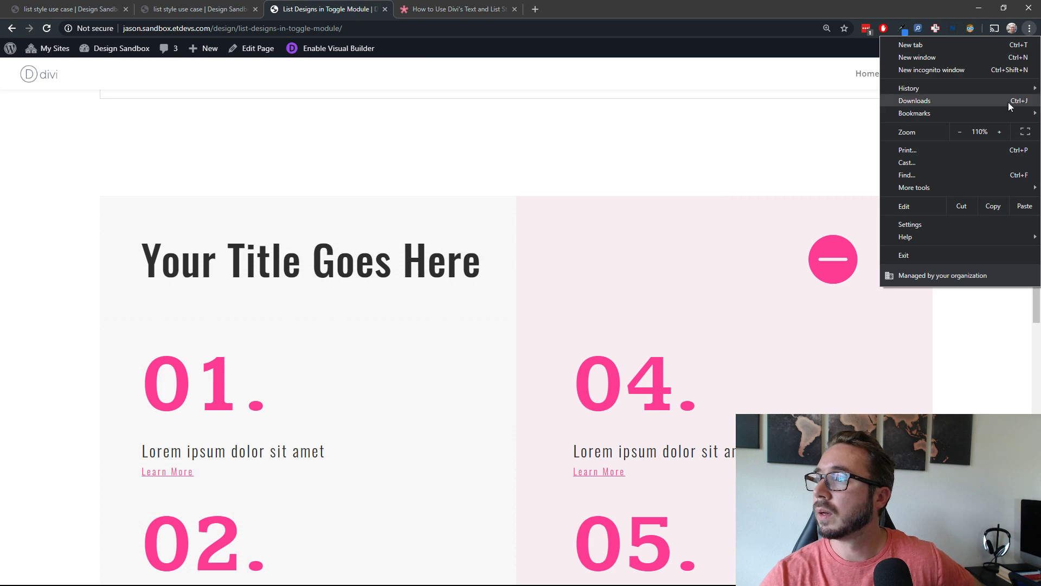
{"action": "left_click", "coordinate": [960, 132]}
{"action": "left_click", "coordinate": [819, 140]}
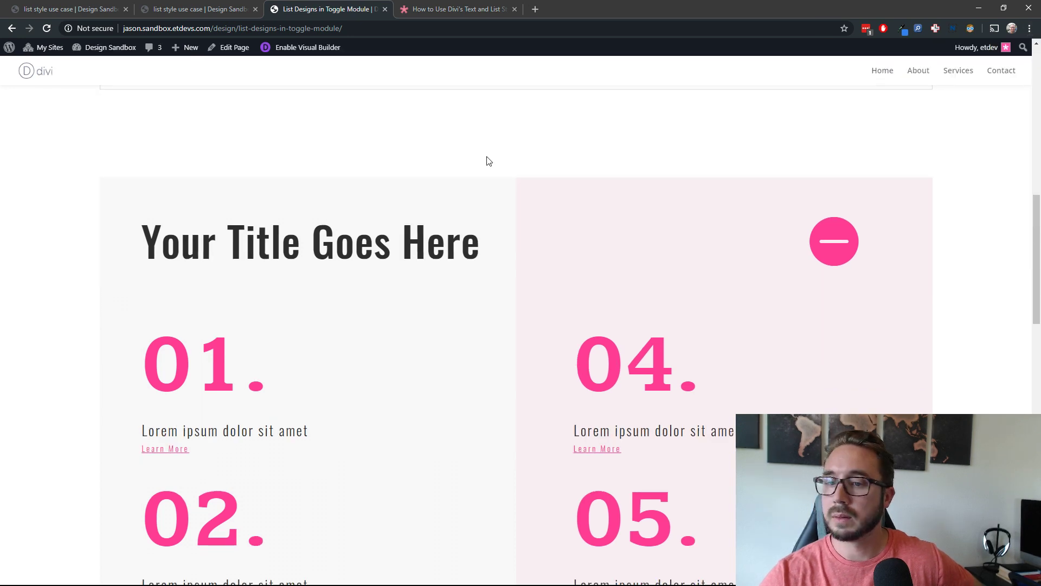
{"action": "scroll", "coordinate": [488, 161], "scroll_direction": "down", "scroll_amount": 3}
{"action": "scroll", "coordinate": [488, 163], "scroll_direction": "up", "scroll_amount": 2}
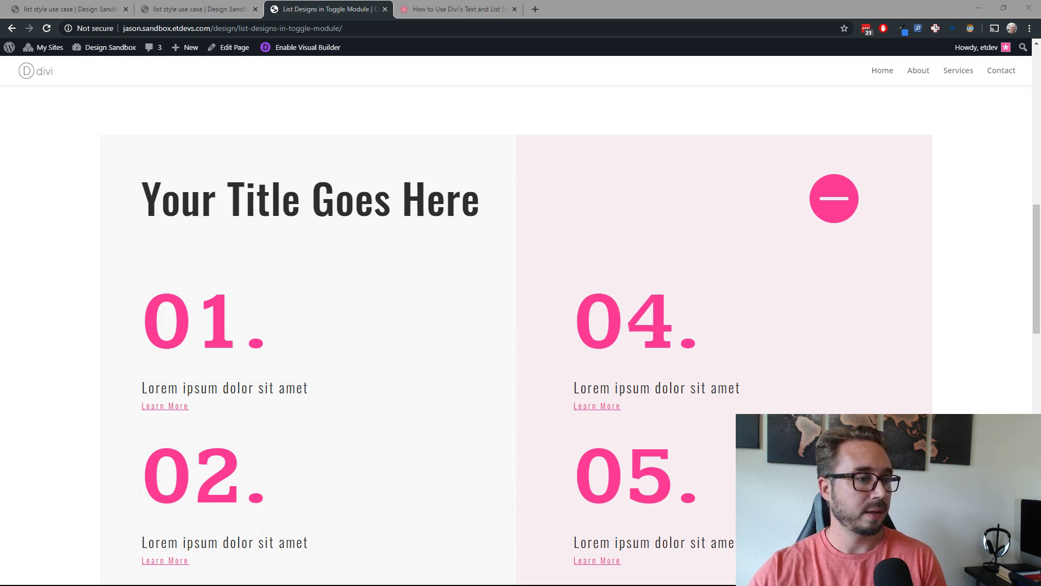
{"action": "left_click", "coordinate": [481, 126]}
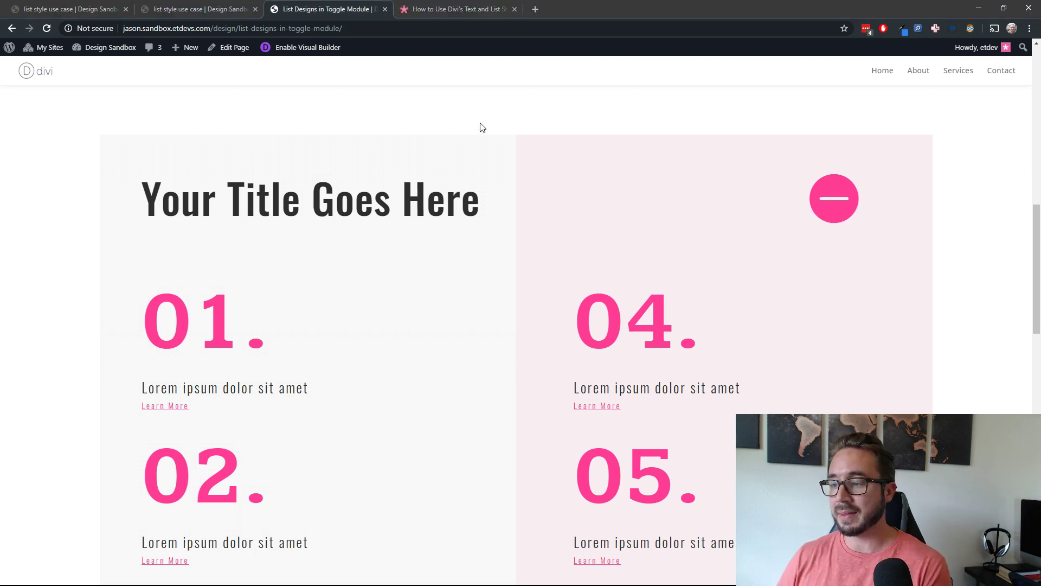
Return to the list style use case page in the Visual Builder and collapse the builder's page controls.
{"action": "left_click", "coordinate": [199, 12]}
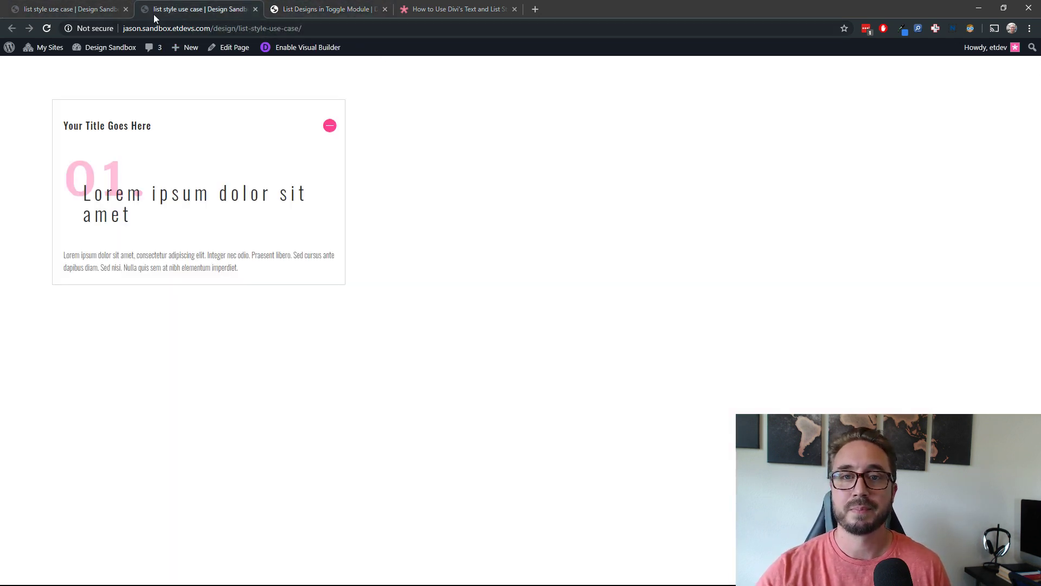
{"action": "left_click", "coordinate": [78, 11]}
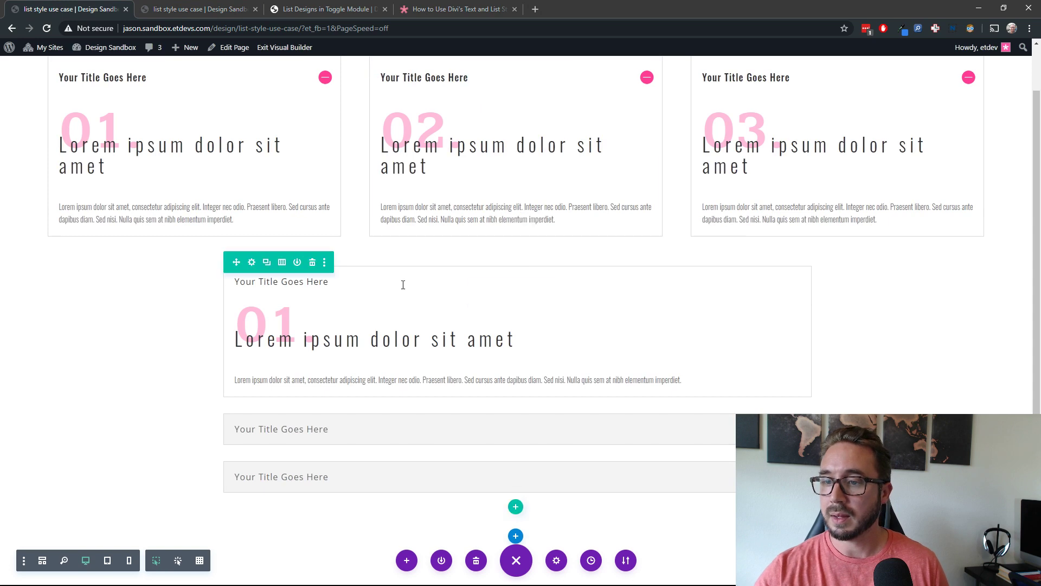
{"action": "scroll", "coordinate": [407, 283], "scroll_direction": "up", "scroll_amount": 1}
{"action": "scroll", "coordinate": [406, 282], "scroll_direction": "down", "scroll_amount": 1}
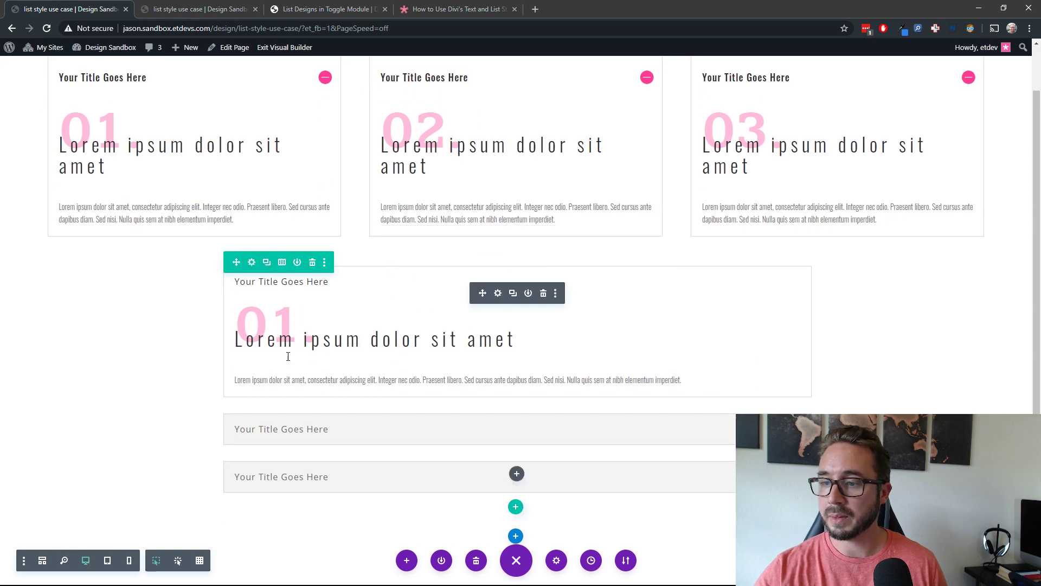
{"action": "left_click", "coordinate": [515, 562]}
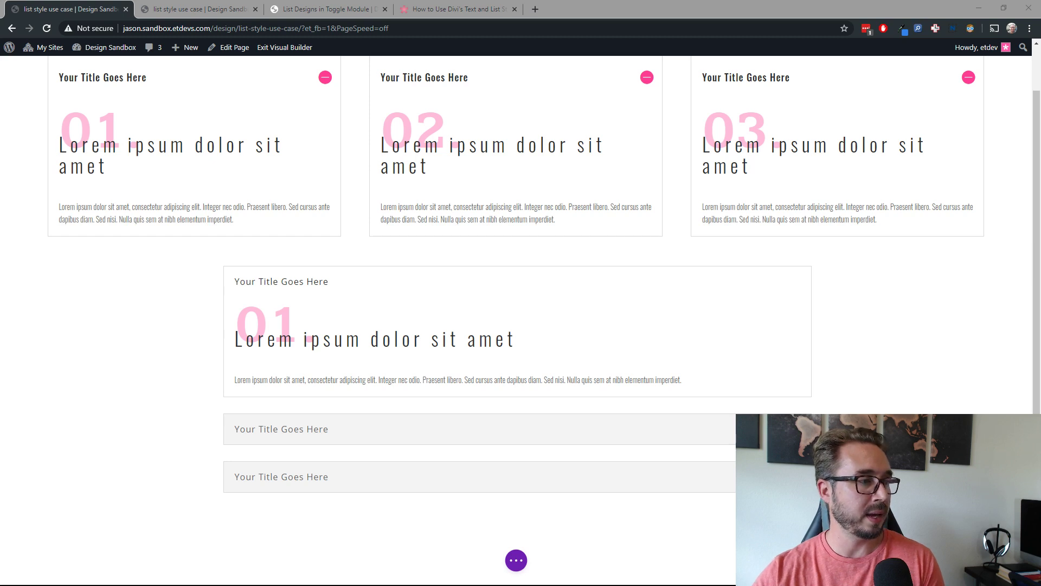
{"action": "scroll", "coordinate": [486, 339], "scroll_direction": "up", "scroll_amount": 1}
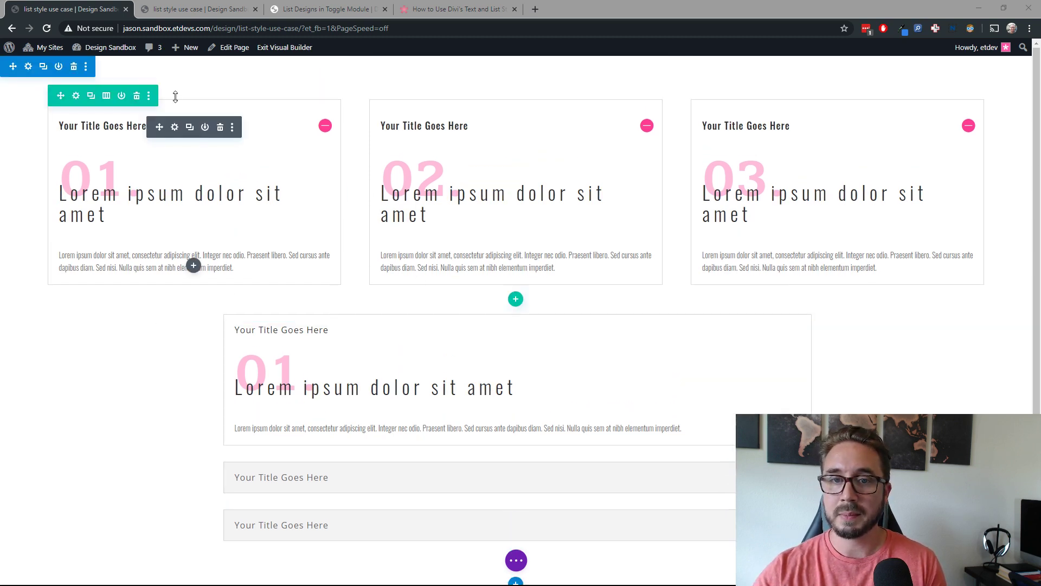
Insert an empty one-column row and move it above the row of three toggles.
{"action": "left_click", "coordinate": [515, 299]}
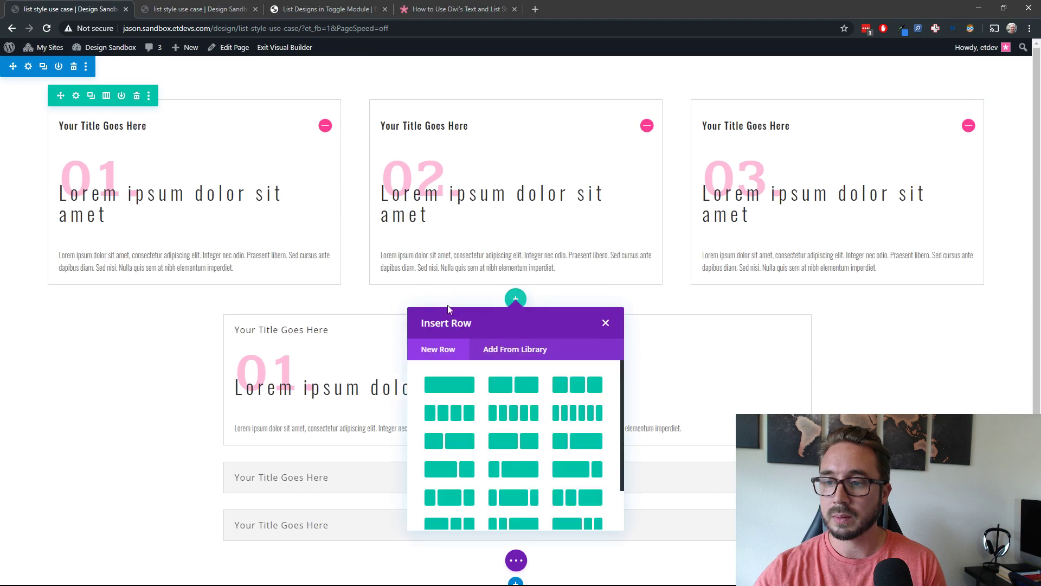
{"action": "left_click", "coordinate": [466, 388]}
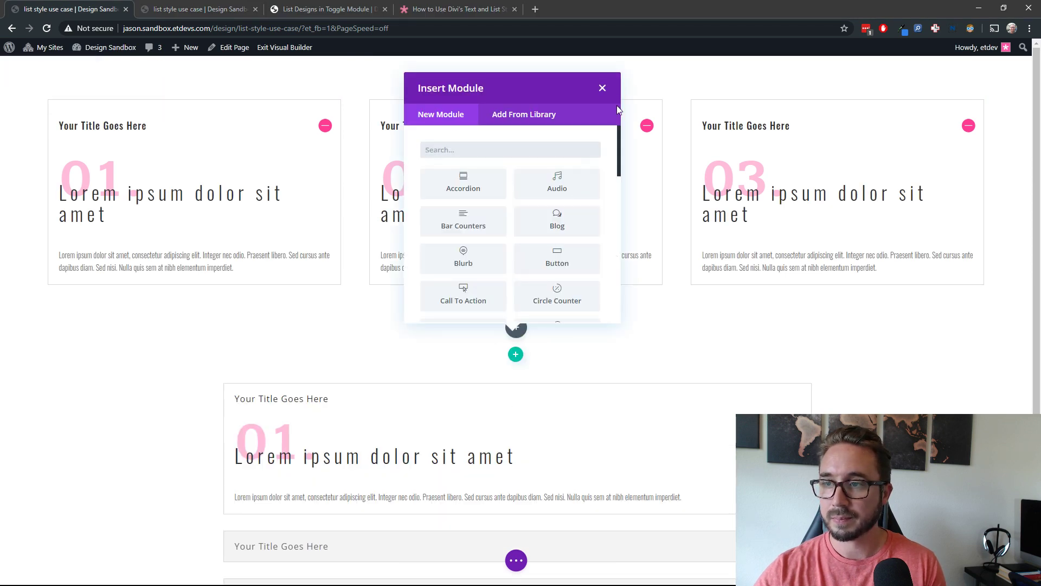
{"action": "left_click", "coordinate": [602, 88]}
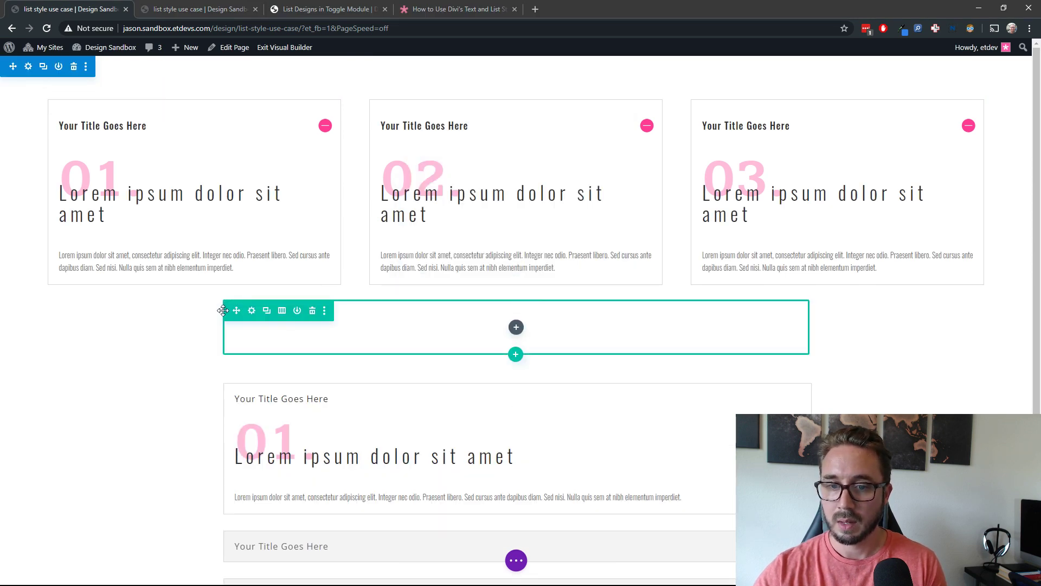
{"action": "left_click_drag", "start_coordinate": [237, 310], "coordinate": [299, 119]}
{"action": "scroll", "coordinate": [300, 137], "scroll_direction": "down", "scroll_amount": 1}
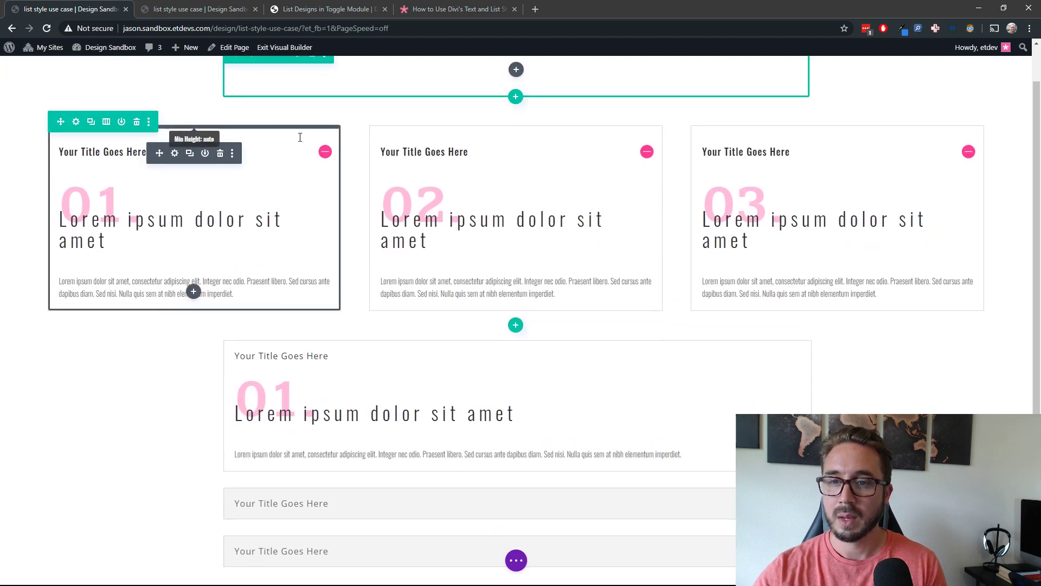
{"action": "scroll", "coordinate": [300, 137], "scroll_direction": "up", "scroll_amount": 1}
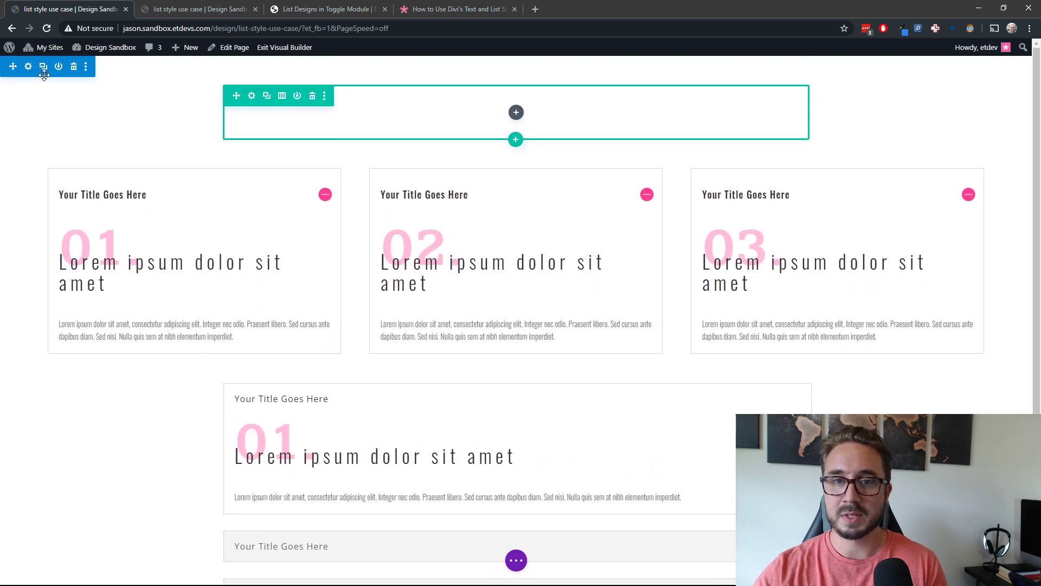
Set the empty row's bottom margin to 40vw and save the row settings, without inserting a module.
{"action": "left_click", "coordinate": [253, 98]}
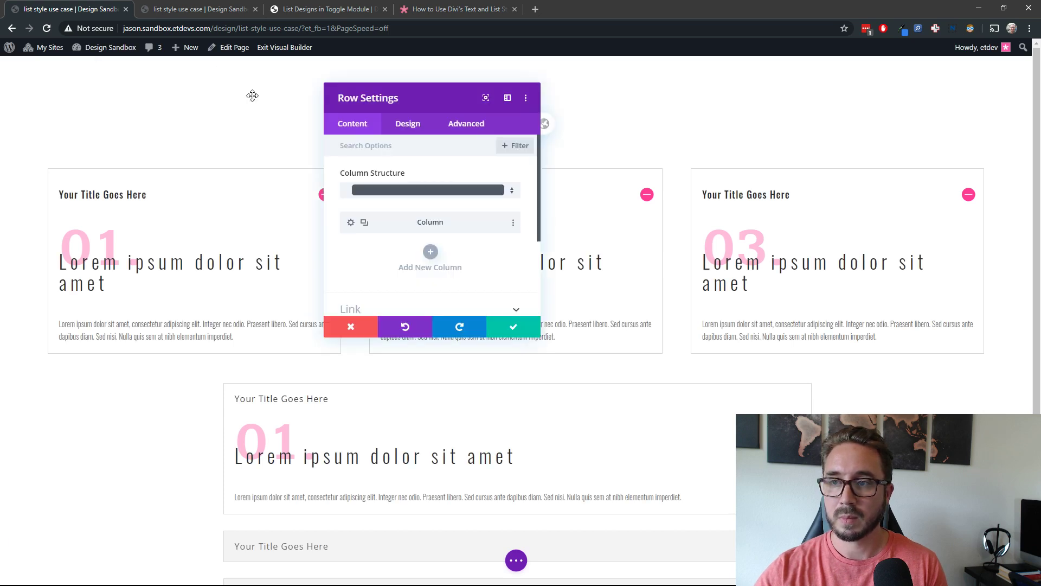
{"action": "left_click", "coordinate": [402, 123]}
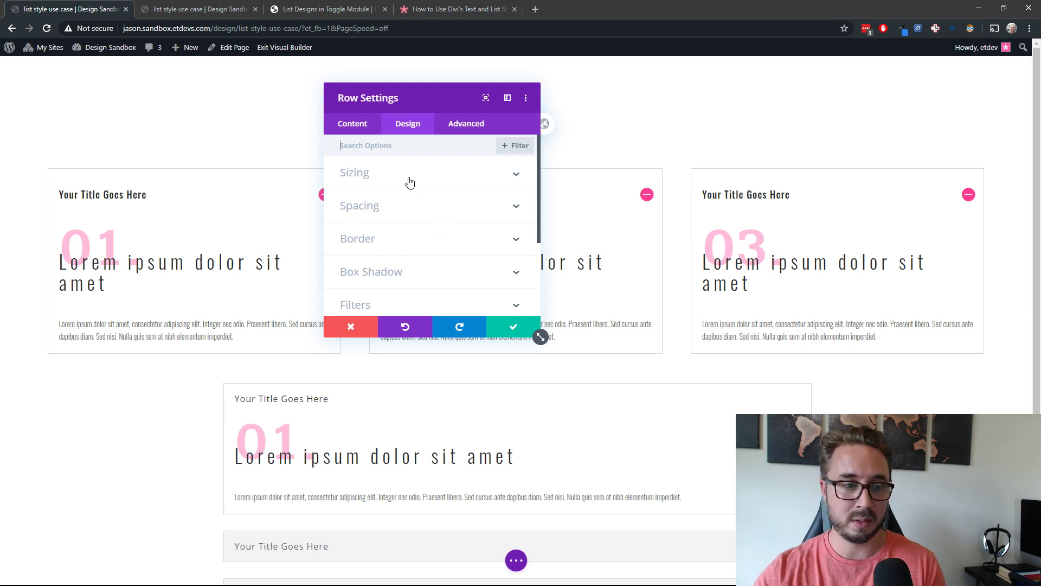
{"action": "left_click", "coordinate": [411, 211]}
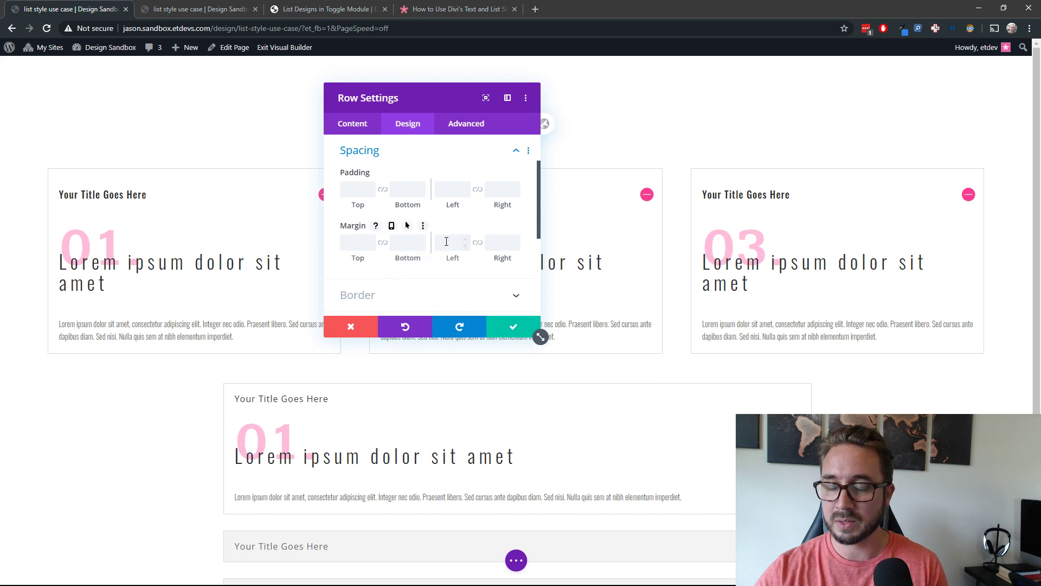
{"action": "left_click", "coordinate": [404, 243]}
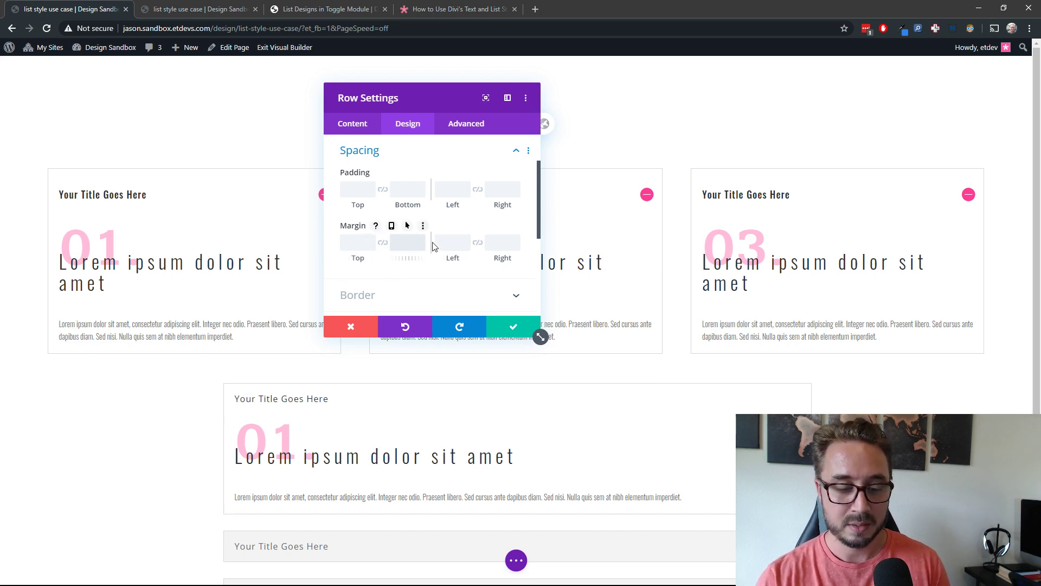
{"action": "type", "text": "30vw"}
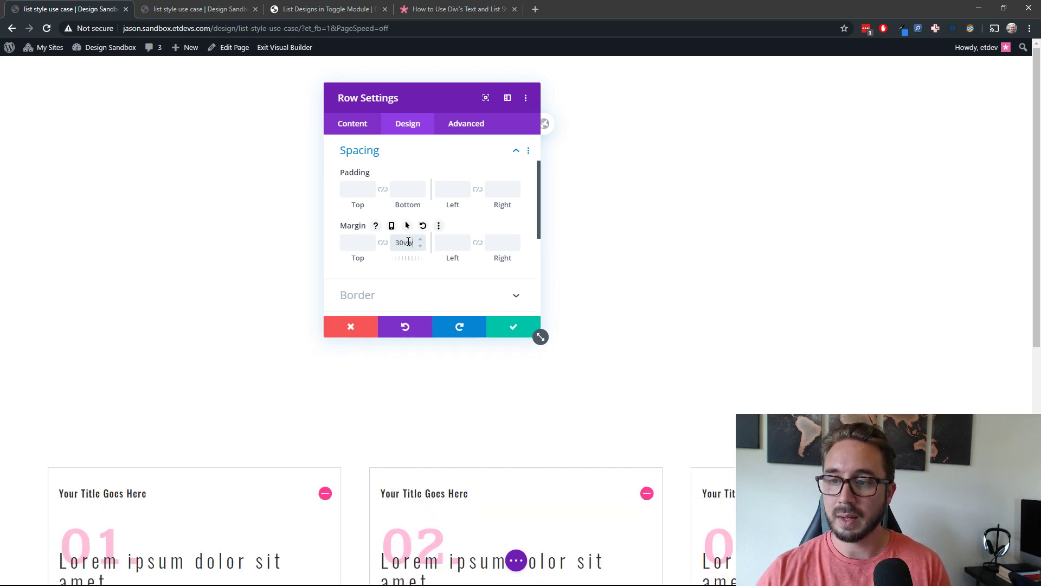
{"action": "left_click", "coordinate": [422, 240], "text": "shift"}
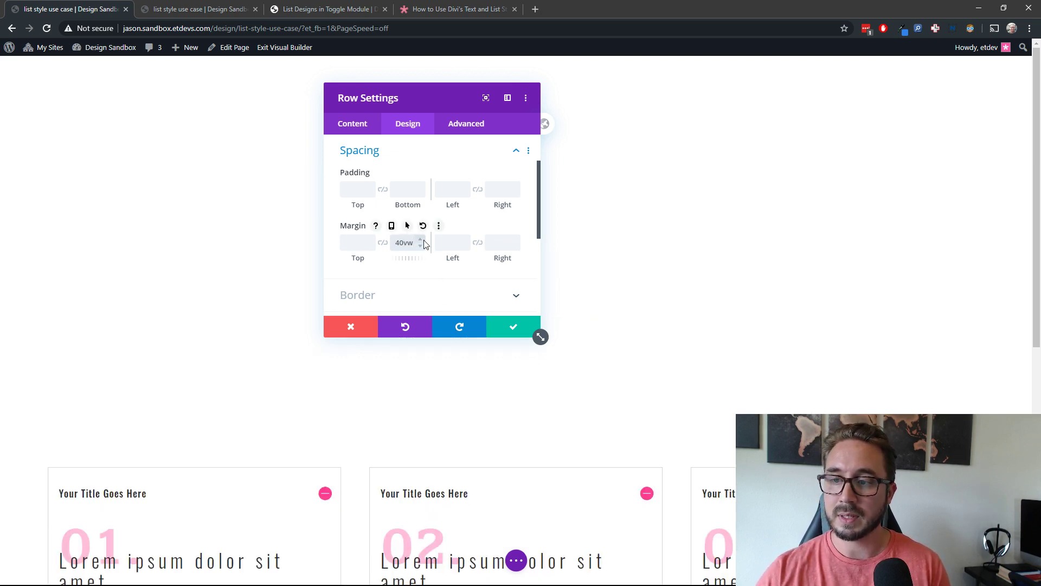
{"action": "left_click", "coordinate": [501, 328]}
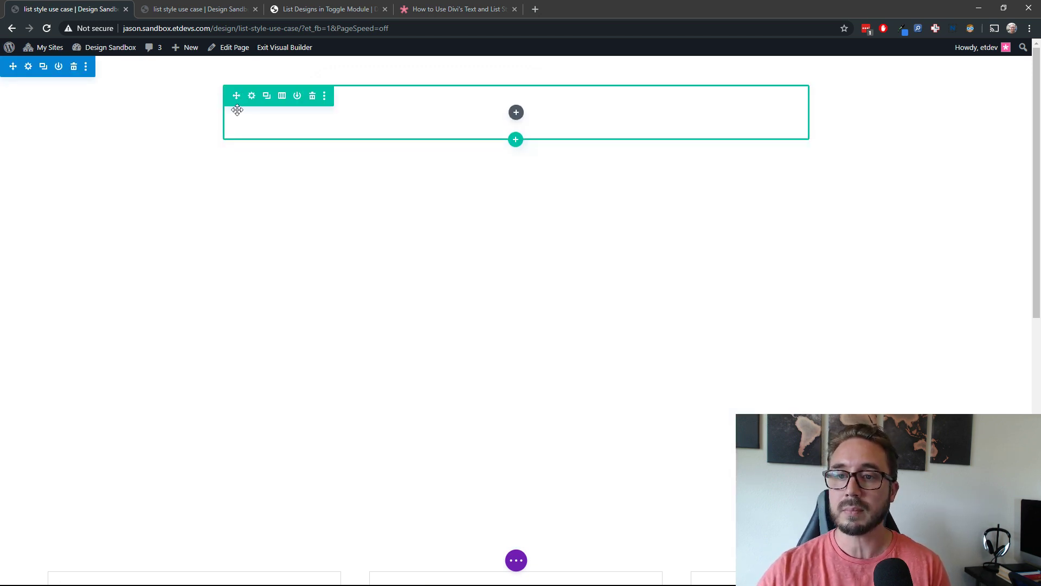
{"action": "left_click", "coordinate": [516, 112]}
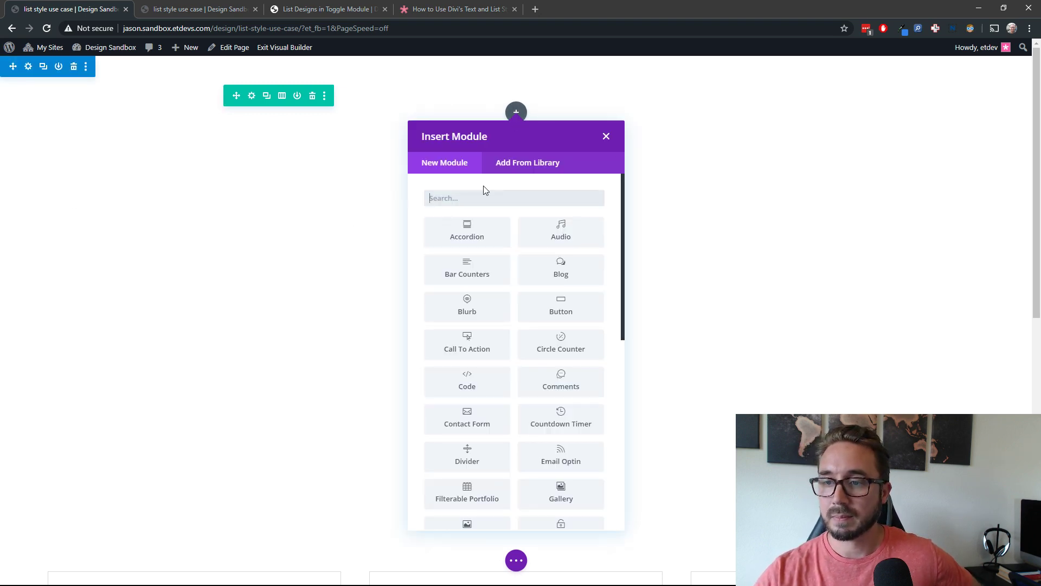
{"action": "left_click", "coordinate": [606, 136]}
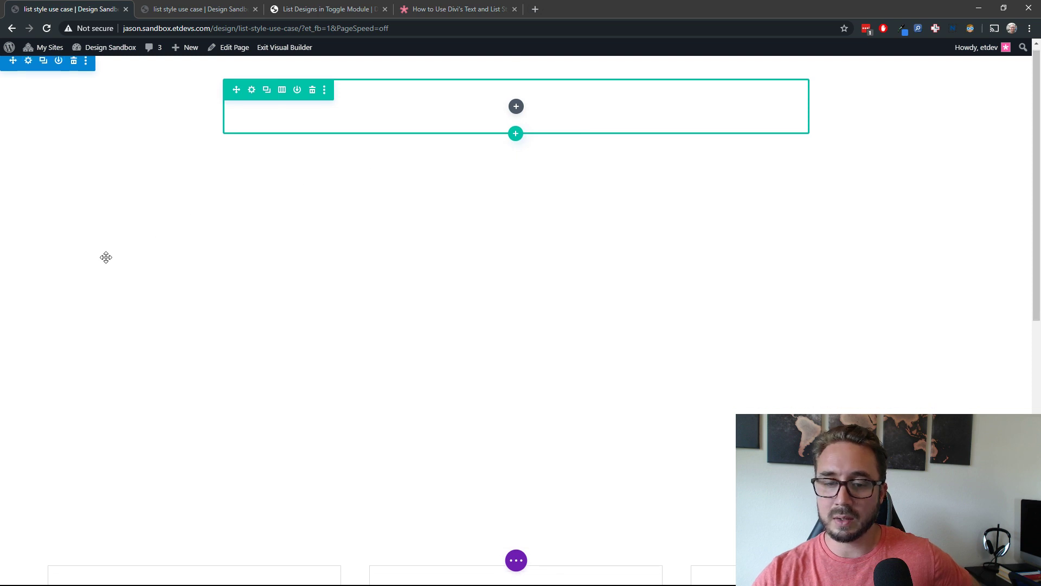
Copy the first toggle of the three-toggle row and paste it into the empty one-column row above.
{"action": "scroll", "coordinate": [105, 257], "scroll_direction": "down", "scroll_amount": 3}
{"action": "scroll", "coordinate": [106, 257], "scroll_direction": "up", "scroll_amount": 3}
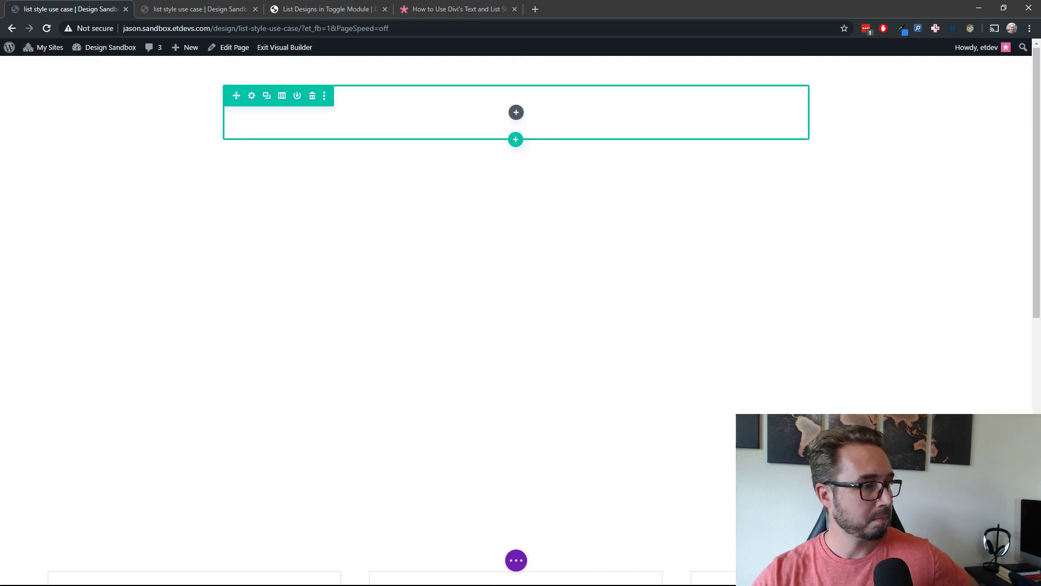
{"action": "scroll", "coordinate": [285, 316], "scroll_direction": "down", "scroll_amount": 5}
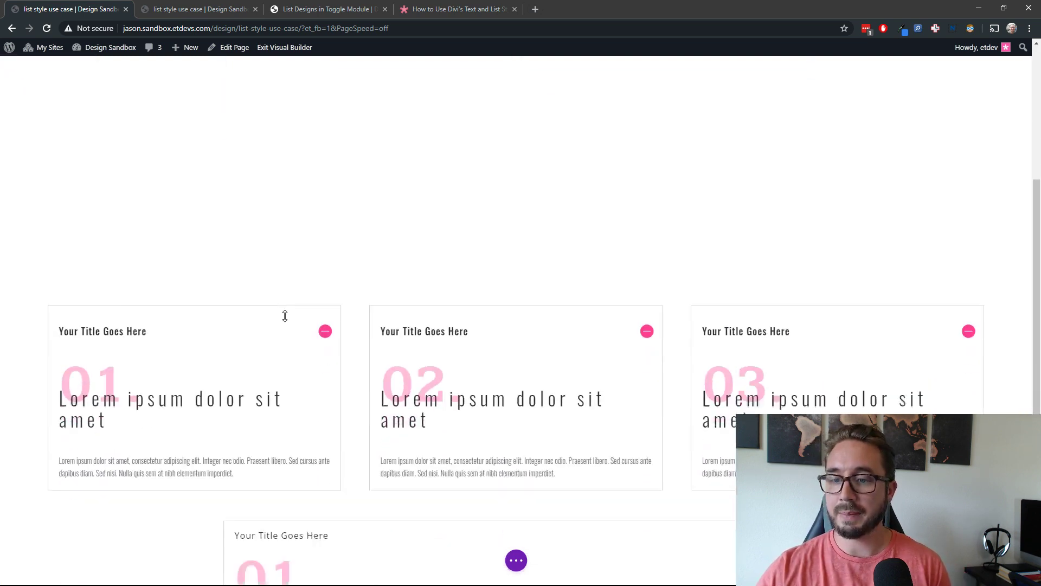
{"action": "scroll", "coordinate": [284, 316], "scroll_direction": "down", "scroll_amount": 2}
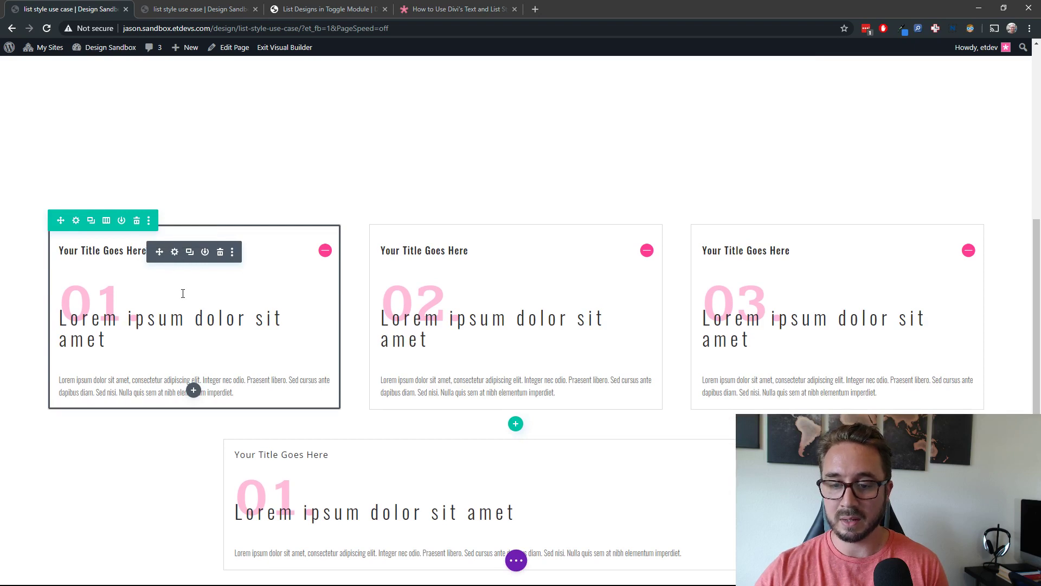
{"action": "scroll", "coordinate": [183, 293], "scroll_direction": "up", "scroll_amount": 1}
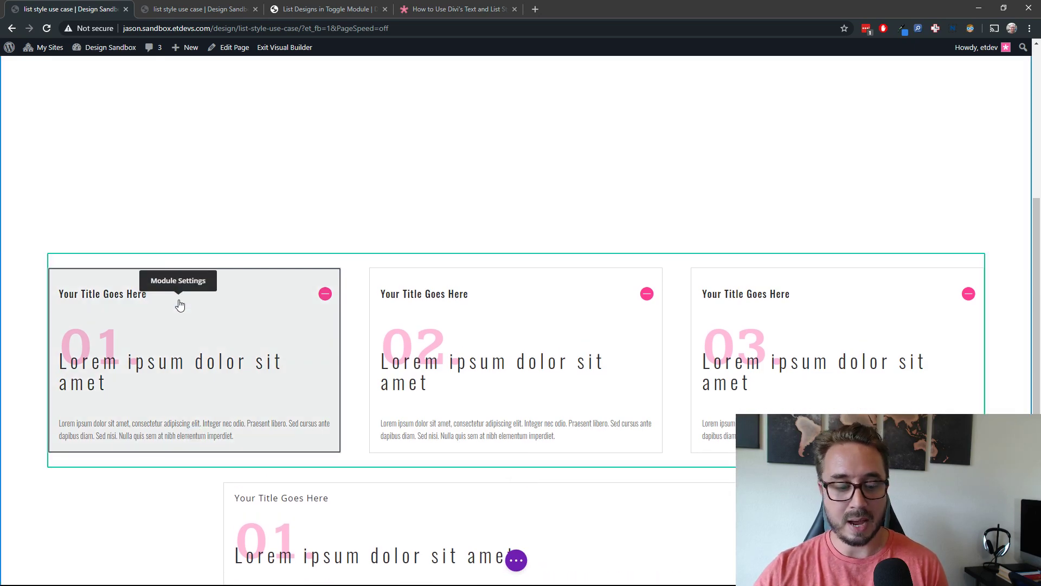
{"action": "scroll", "coordinate": [346, 301], "scroll_direction": "up", "scroll_amount": 5}
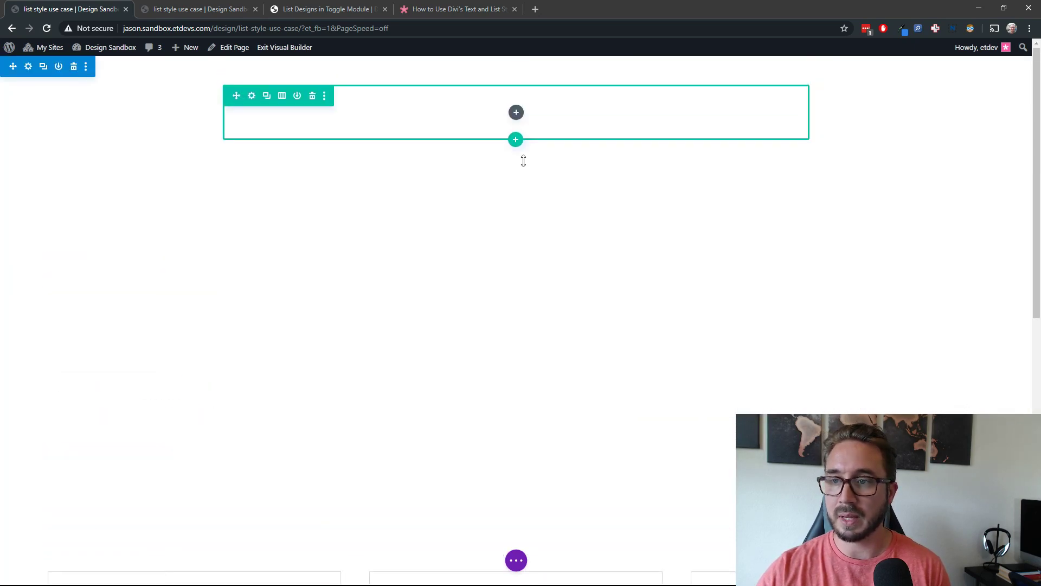
{"action": "key", "text": "ctrl+v"}
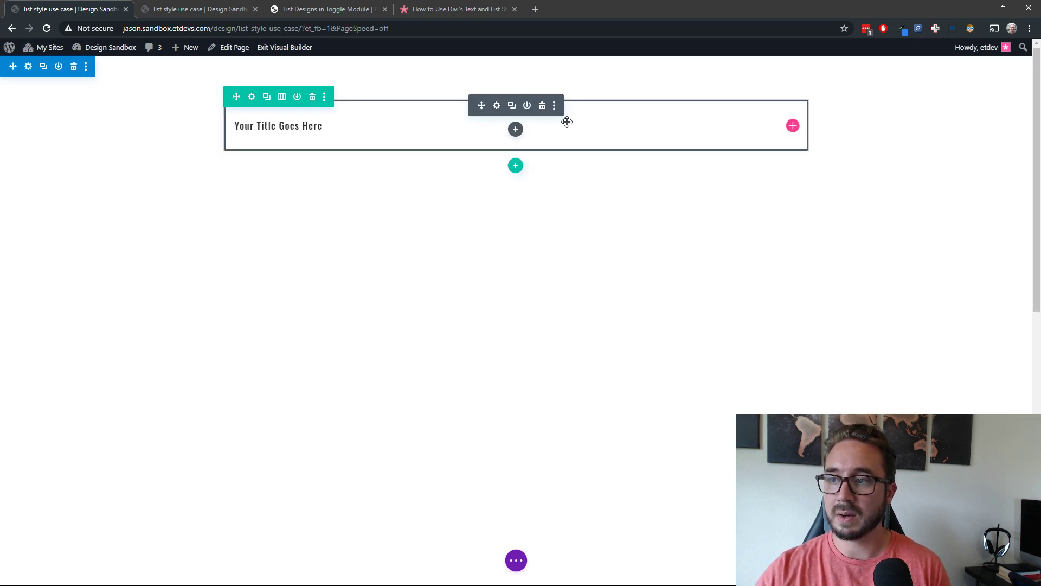
Replace the pasted toggle's body with the copied HTML for an ordered list with column-count: 2, containing four "Lorem ipsum dolor sit amet" items with Learn More links.
{"action": "left_click", "coordinate": [617, 128]}
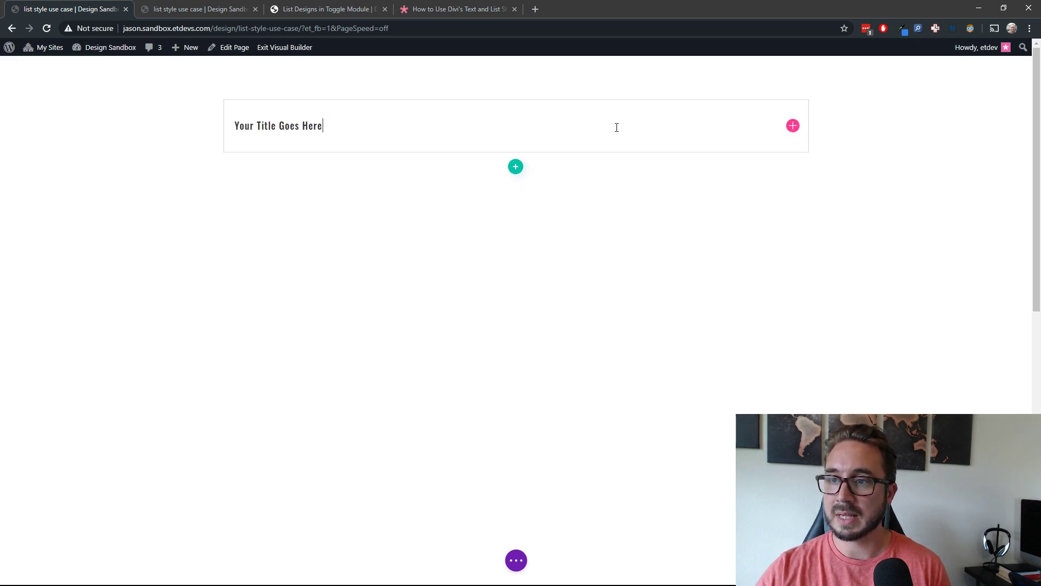
{"action": "left_click", "coordinate": [167, 216]}
{"action": "left_click", "coordinate": [496, 128]}
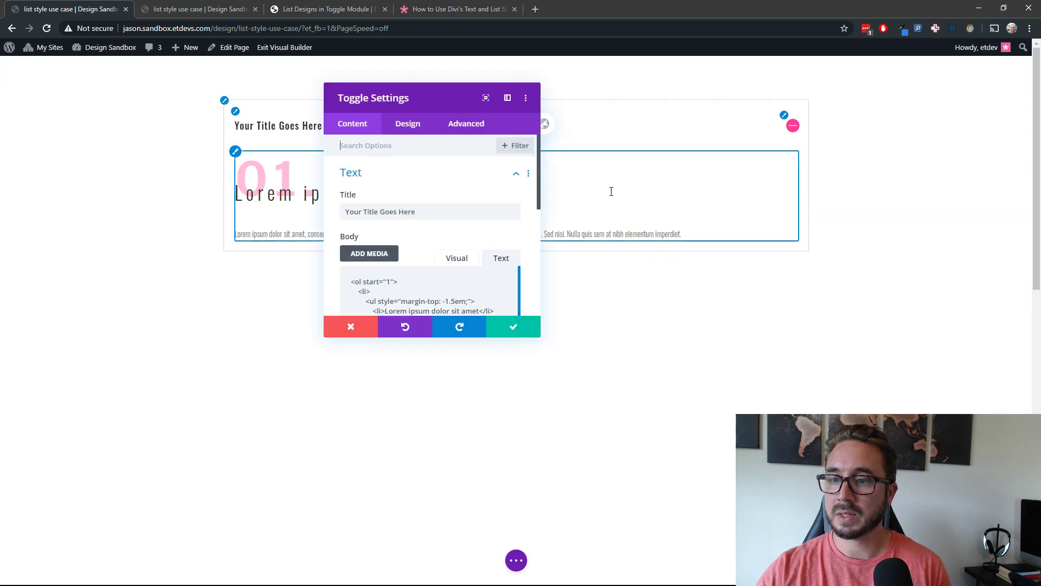
{"action": "left_click_drag", "start_coordinate": [415, 107], "coordinate": [204, 101]}
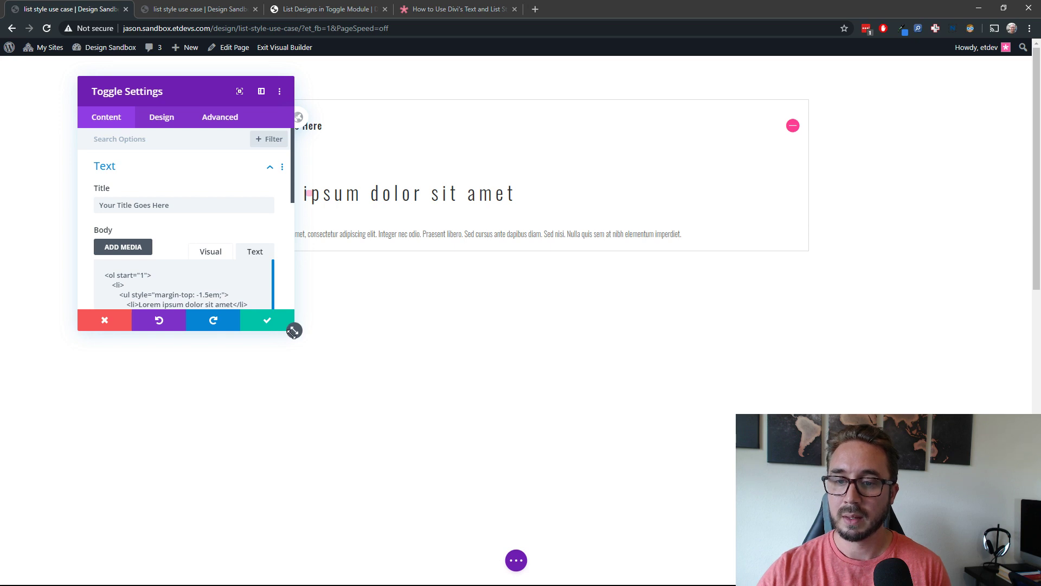
{"action": "left_click_drag", "start_coordinate": [293, 331], "coordinate": [293, 508]}
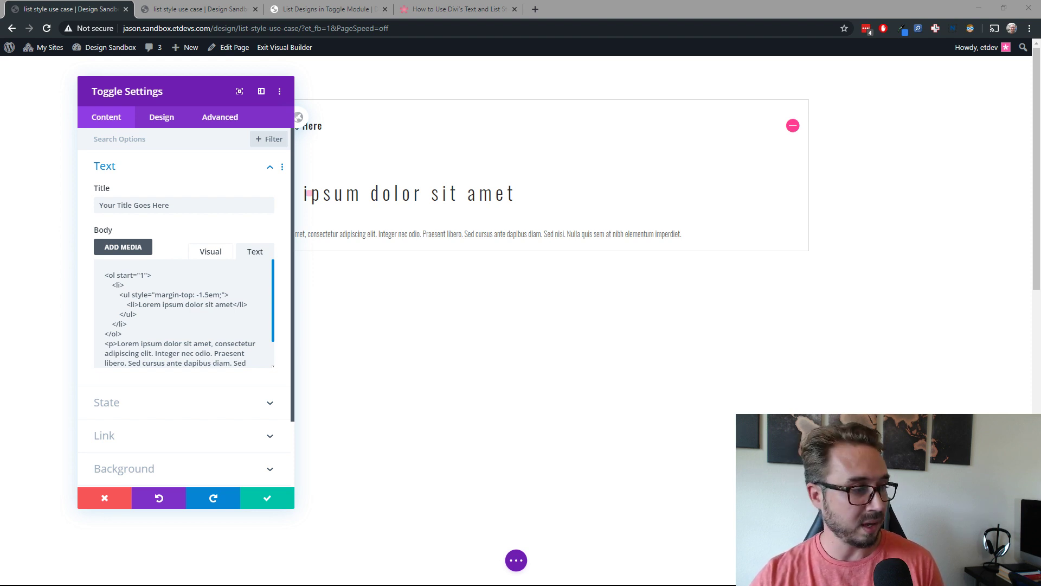
{"action": "left_click", "coordinate": [220, 336]}
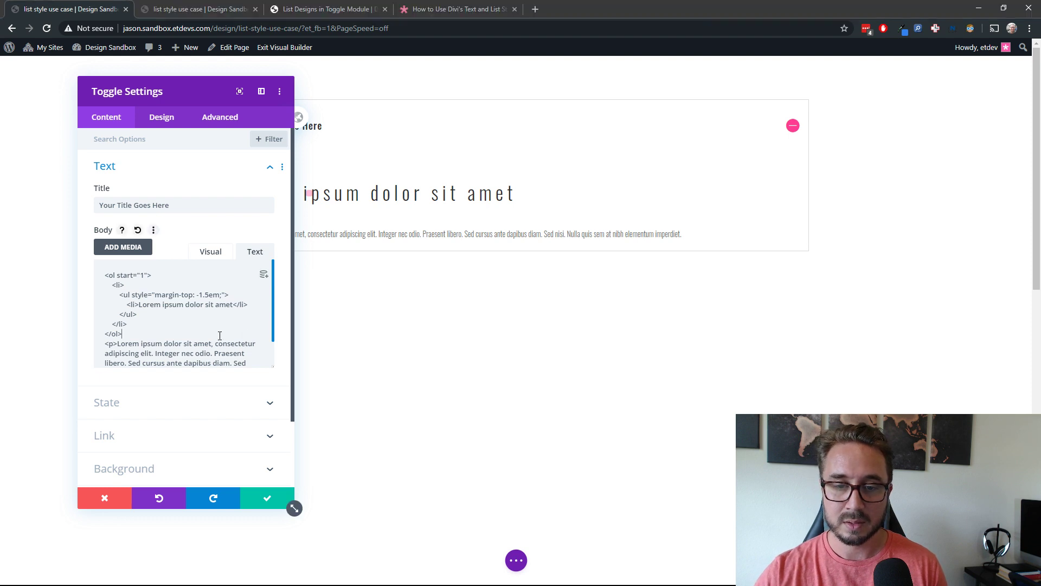
{"action": "key", "text": "ctrl+a"}
{"action": "key", "text": "ctrl+v"}
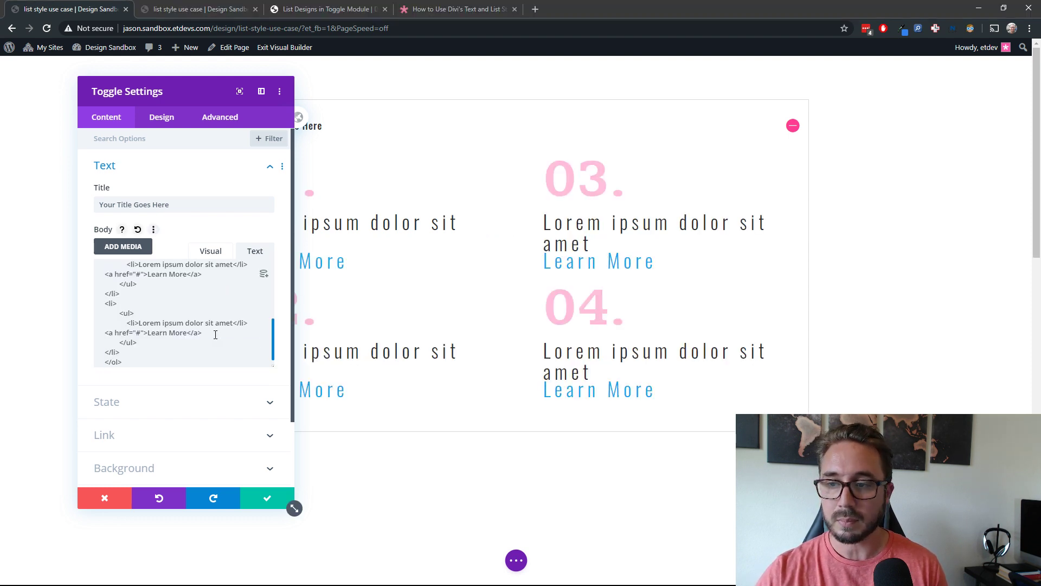
Check the two-column list preview behind the Toggle Settings window and widen the window for reading the body code.
{"action": "left_click_drag", "start_coordinate": [197, 97], "coordinate": [920, 103]}
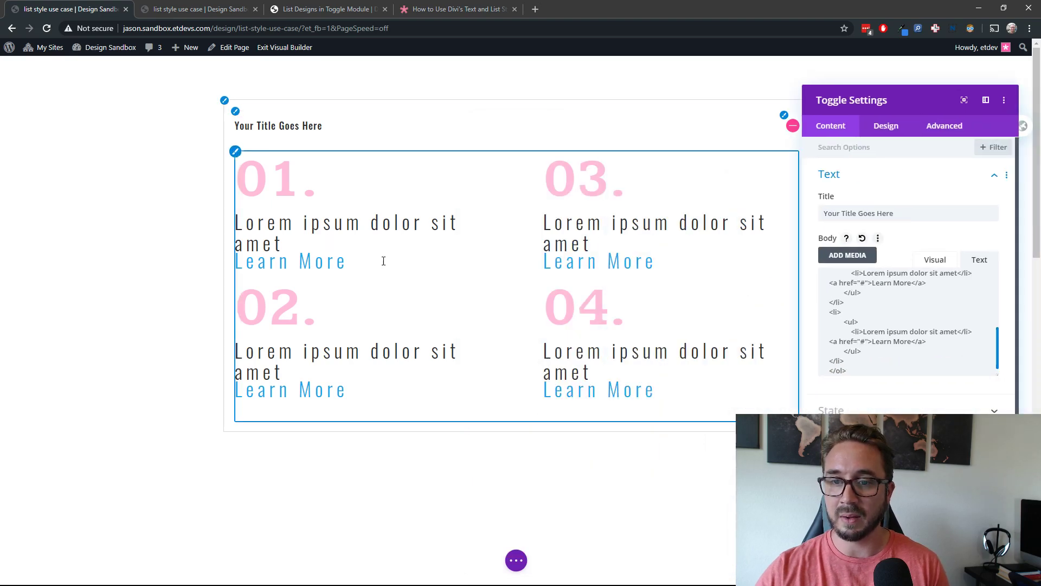
{"action": "scroll", "coordinate": [925, 336], "scroll_direction": "up", "scroll_amount": 2}
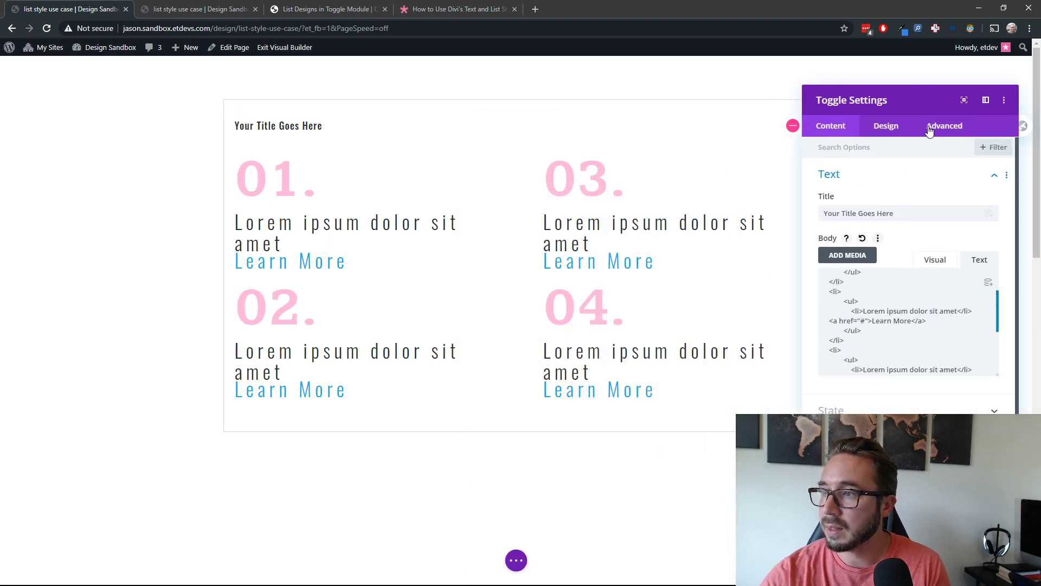
{"action": "left_click_drag", "start_coordinate": [925, 98], "coordinate": [223, 83]}
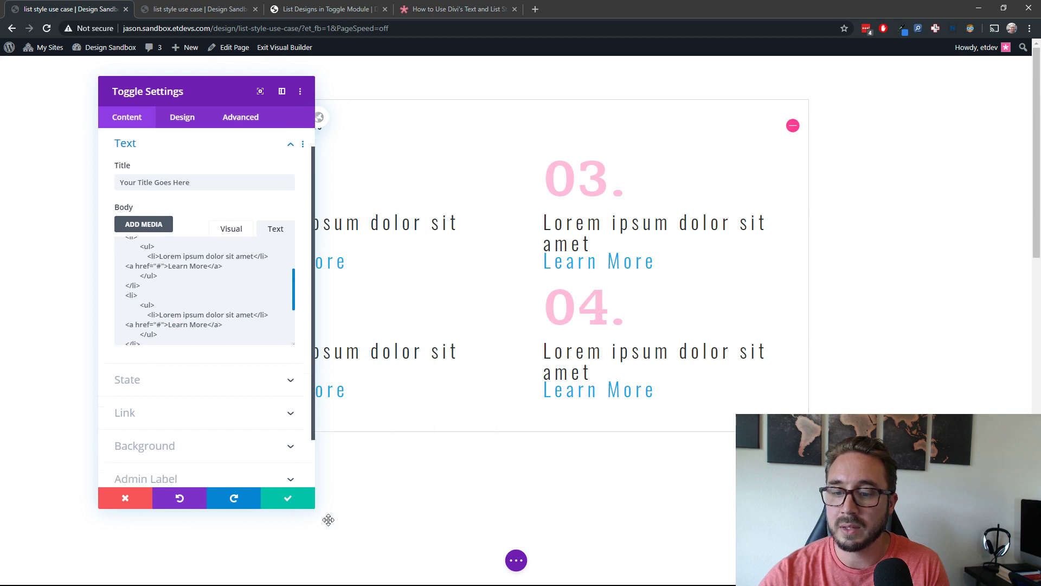
{"action": "left_click_drag", "start_coordinate": [314, 506], "coordinate": [448, 507]}
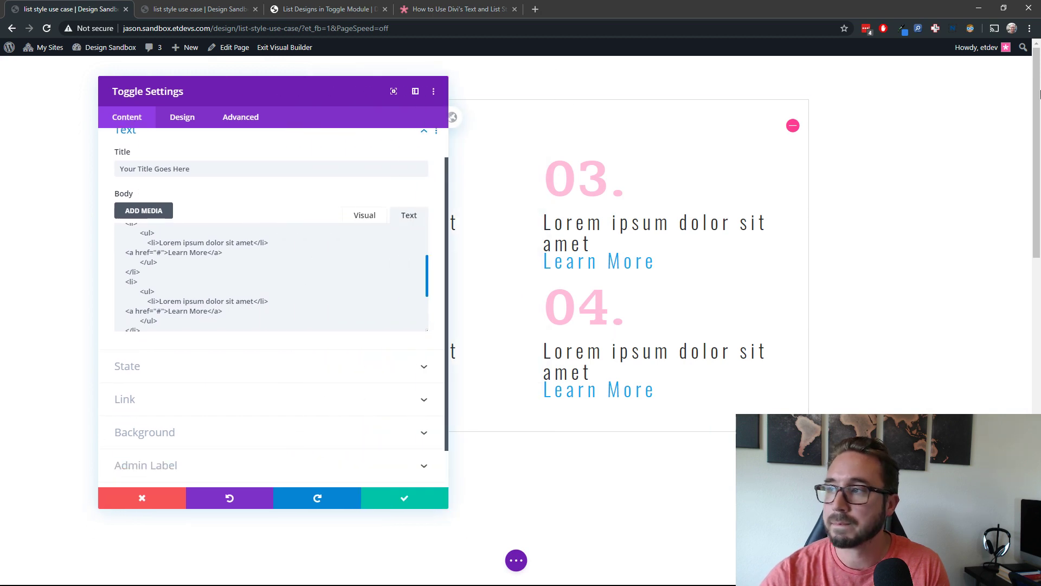
Enlarge the browser's page zoom to 175%.
{"action": "left_click", "coordinate": [1029, 28]}
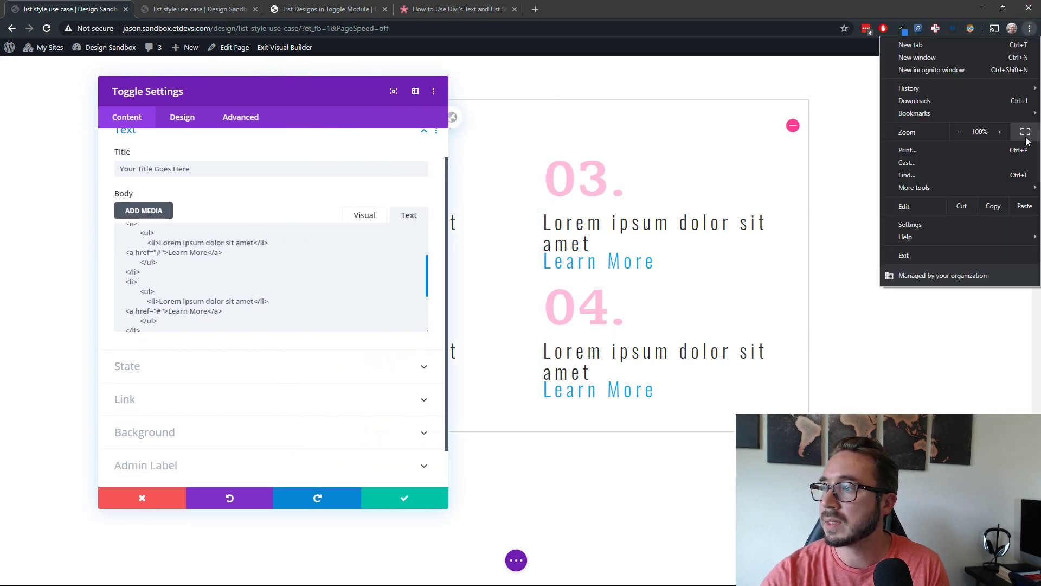
{"action": "left_click", "coordinate": [1000, 132]}
{"action": "left_click", "coordinate": [1000, 132]}
{"action": "left_click", "coordinate": [999, 131]}
{"action": "left_click", "coordinate": [999, 132]}
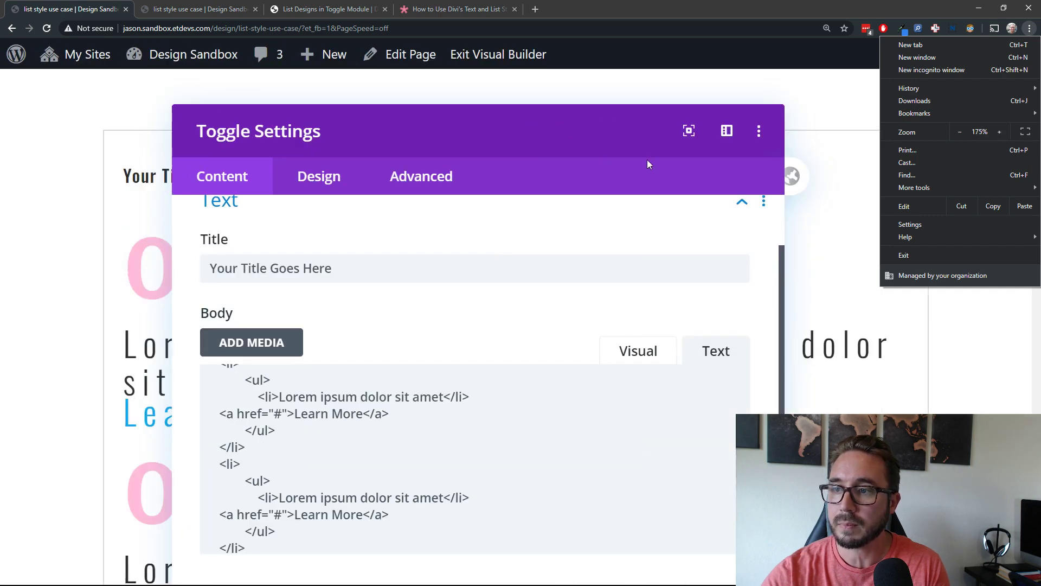
{"action": "left_click", "coordinate": [796, 283]}
Reposition the Toggle Settings window and make the body code box taller, showing the start of the list markup.
{"action": "left_click_drag", "start_coordinate": [516, 134], "coordinate": [426, 106]}
{"action": "scroll", "coordinate": [681, 311], "scroll_direction": "down", "scroll_amount": 1}
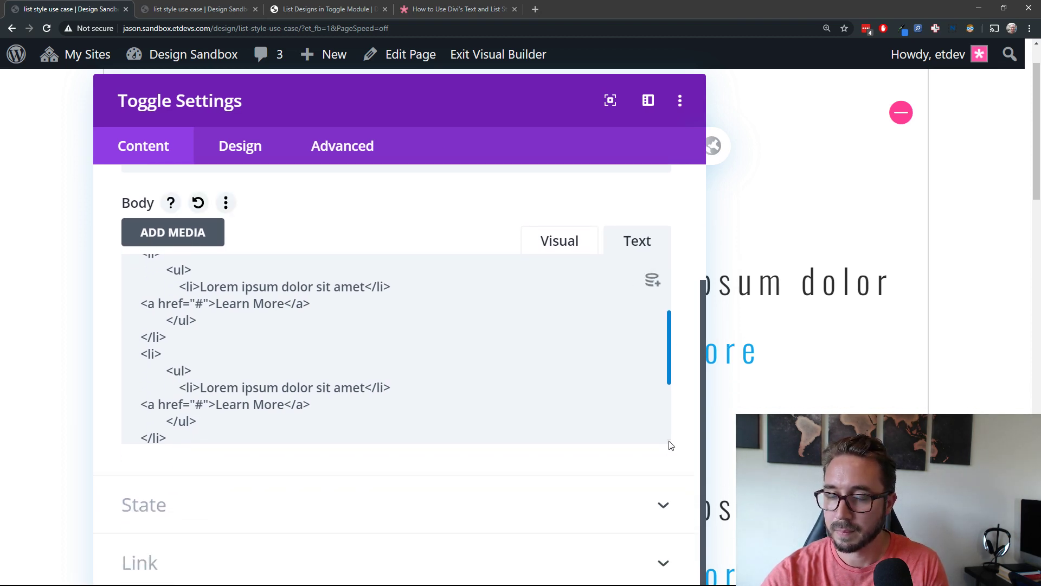
{"action": "left_click_drag", "start_coordinate": [670, 441], "coordinate": [672, 560]}
{"action": "scroll", "coordinate": [418, 466], "scroll_direction": "up", "scroll_amount": 2}
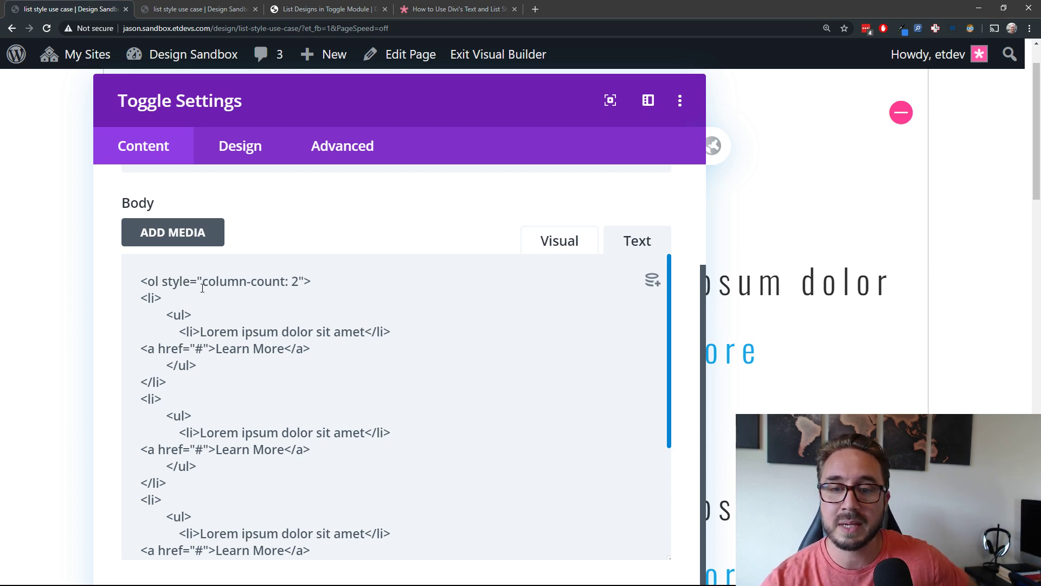
Examine the column-count style on the opening ordered list tag and move the Toggle Settings window off the first list column.
{"action": "left_click_drag", "start_coordinate": [203, 279], "coordinate": [299, 282]}
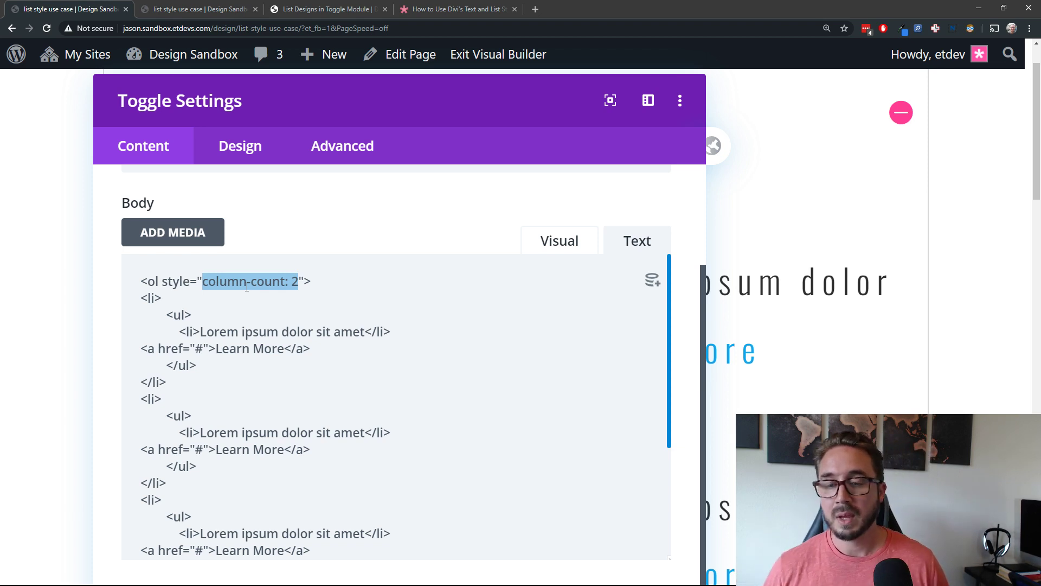
{"action": "left_click", "coordinate": [300, 281]}
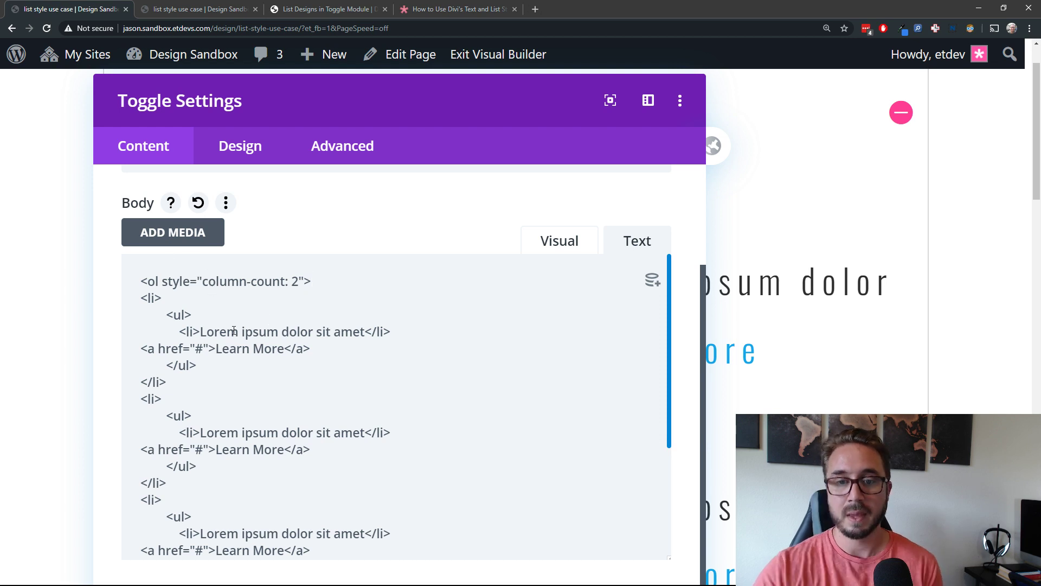
{"action": "double_click", "coordinate": [151, 282]}
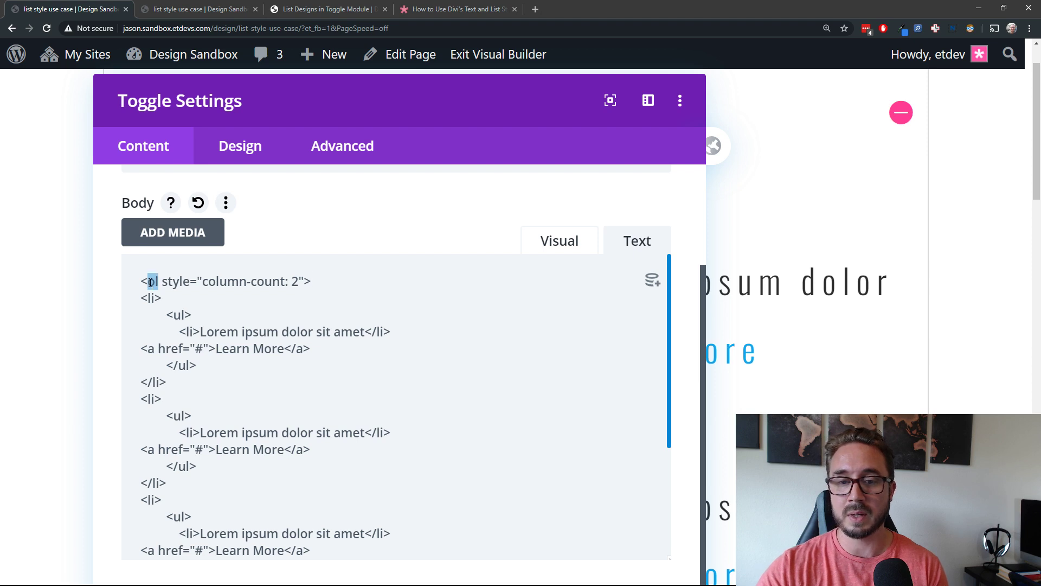
{"action": "left_click", "coordinate": [162, 288]}
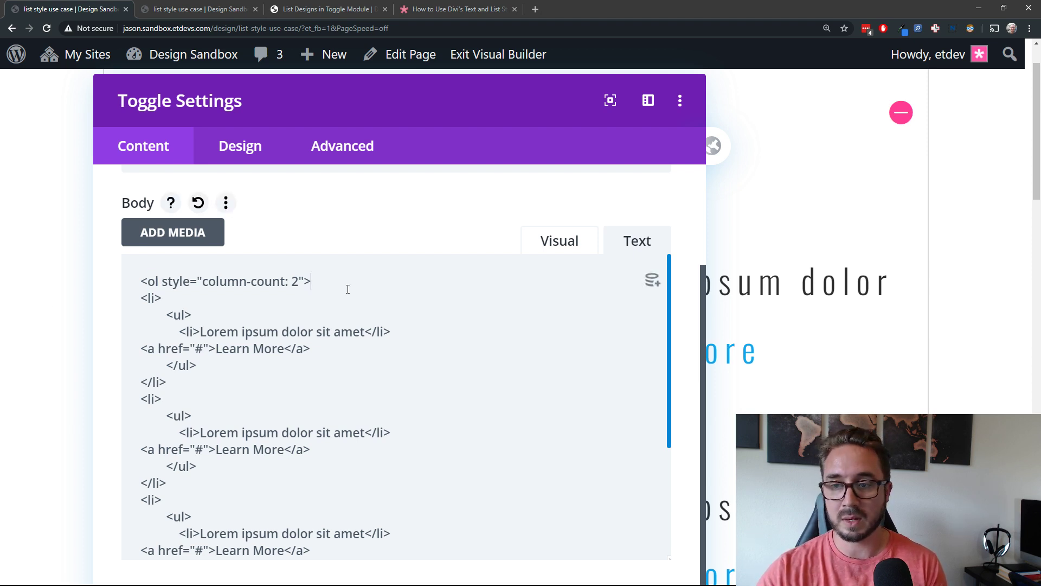
{"action": "left_click_drag", "start_coordinate": [432, 100], "coordinate": [775, 94]}
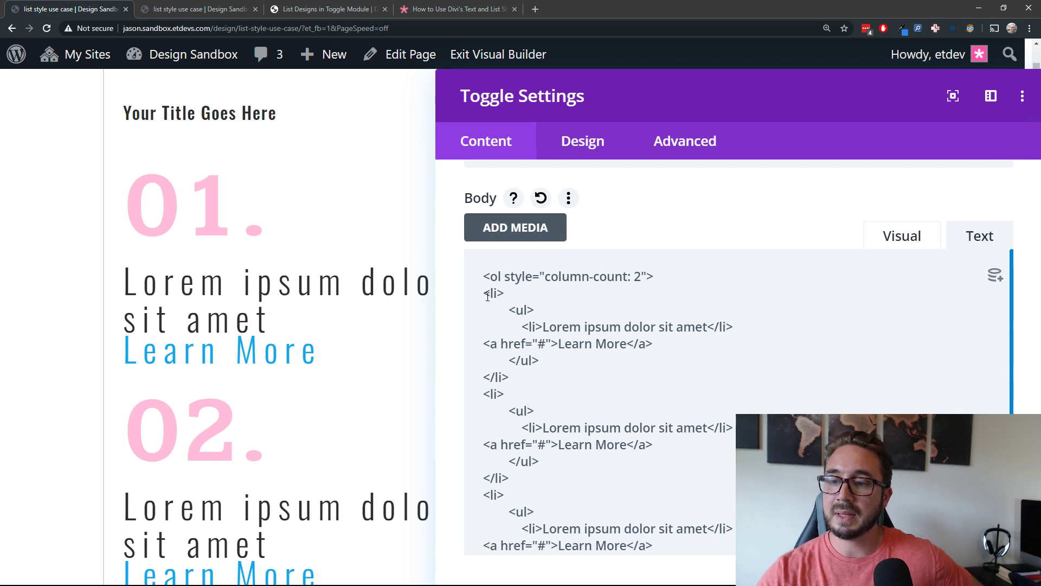
Try the text "one" directly after the first outer <li> tag in the body code, and remove it again.
{"action": "left_click_drag", "start_coordinate": [483, 292], "coordinate": [507, 292]}
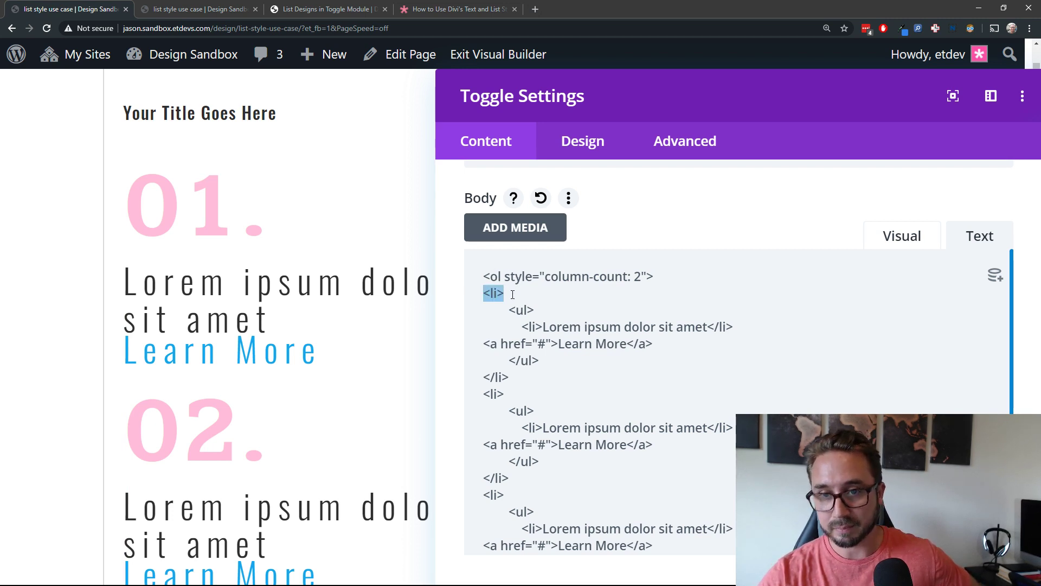
{"action": "left_click", "coordinate": [513, 294]}
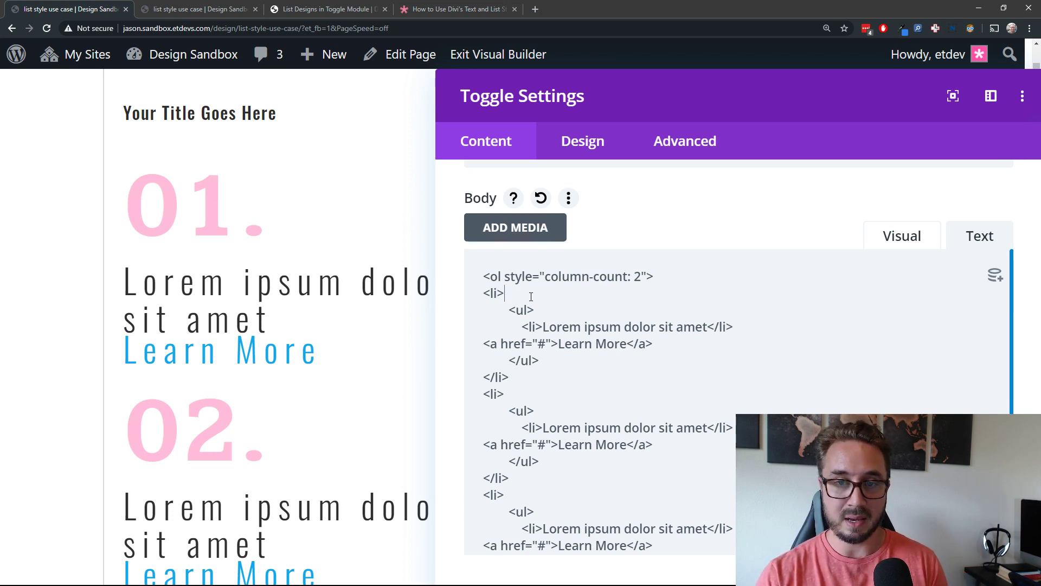
{"action": "type", "text": "one"}
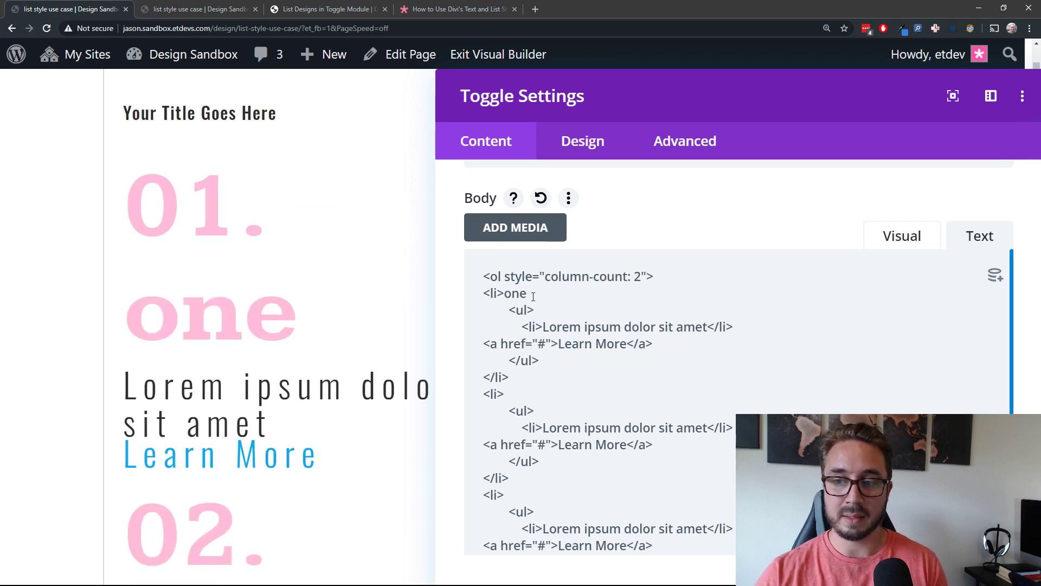
{"action": "left_click_drag", "start_coordinate": [531, 295], "coordinate": [505, 294]}
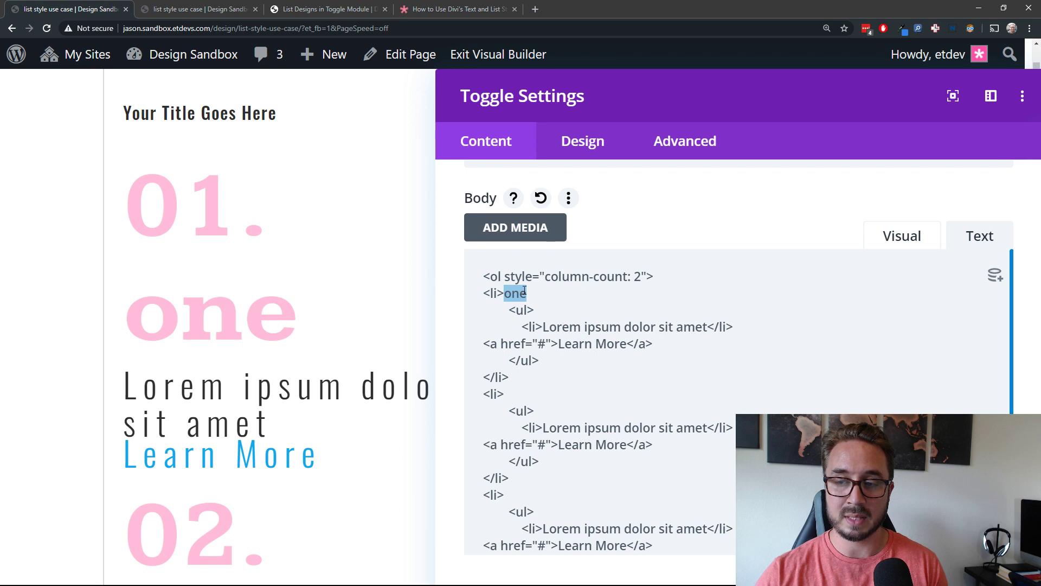
{"action": "double_click", "coordinate": [527, 292]}
{"action": "double_click", "coordinate": [519, 293]}
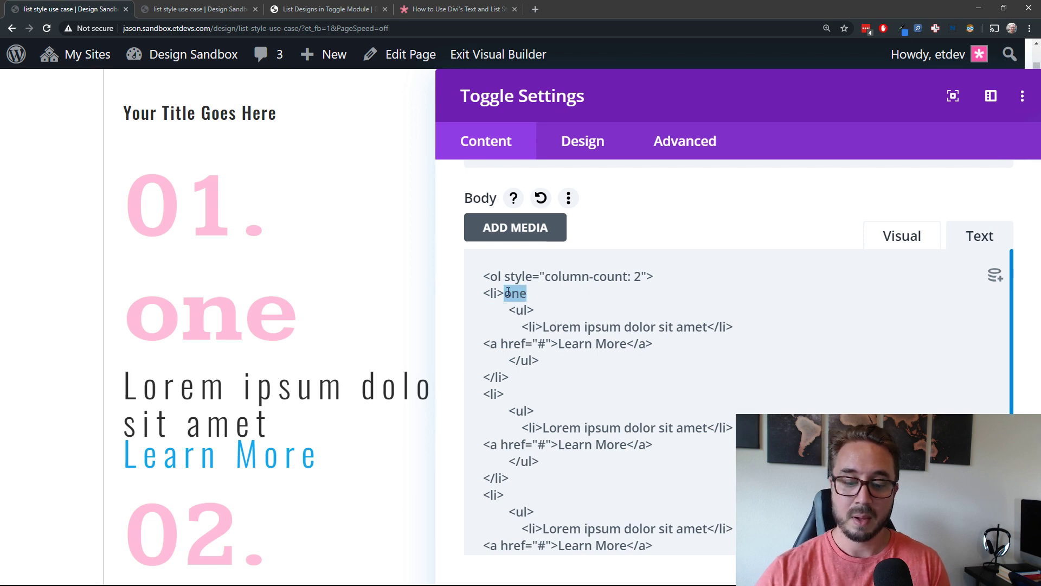
{"action": "key", "text": "BackSpace"}
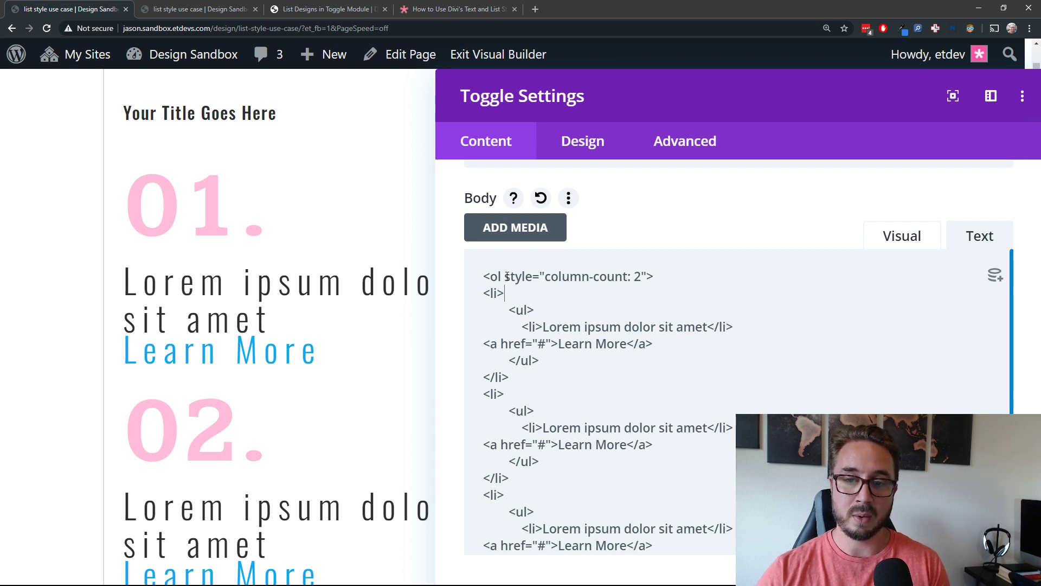
Examine the nested list text and the Learn More link markup inside the first list item.
{"action": "left_click", "coordinate": [534, 309]}
{"action": "scroll", "coordinate": [619, 310], "scroll_direction": "down", "scroll_amount": 1}
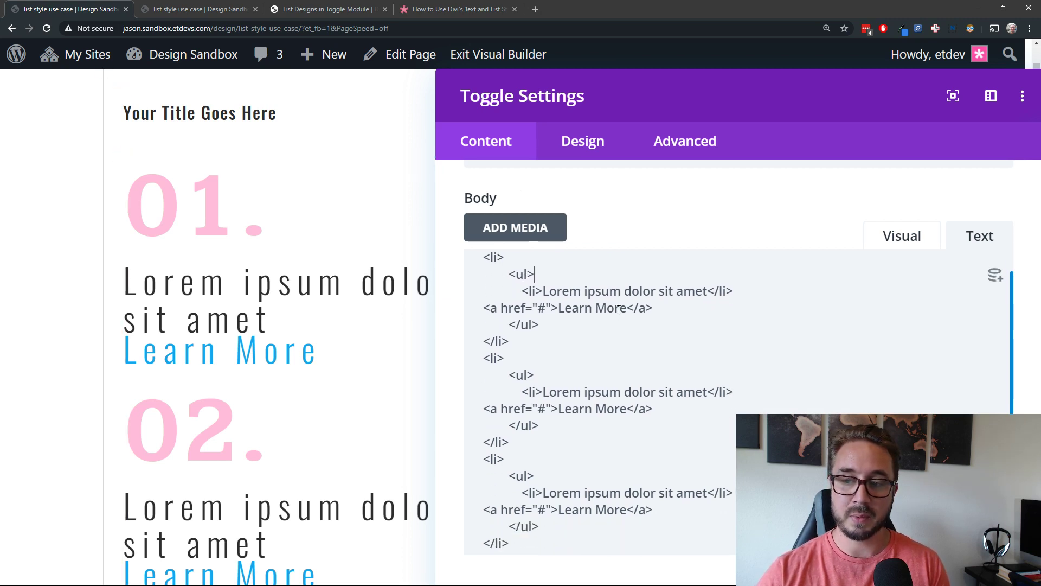
{"action": "scroll", "coordinate": [619, 310], "scroll_direction": "up", "scroll_amount": 1}
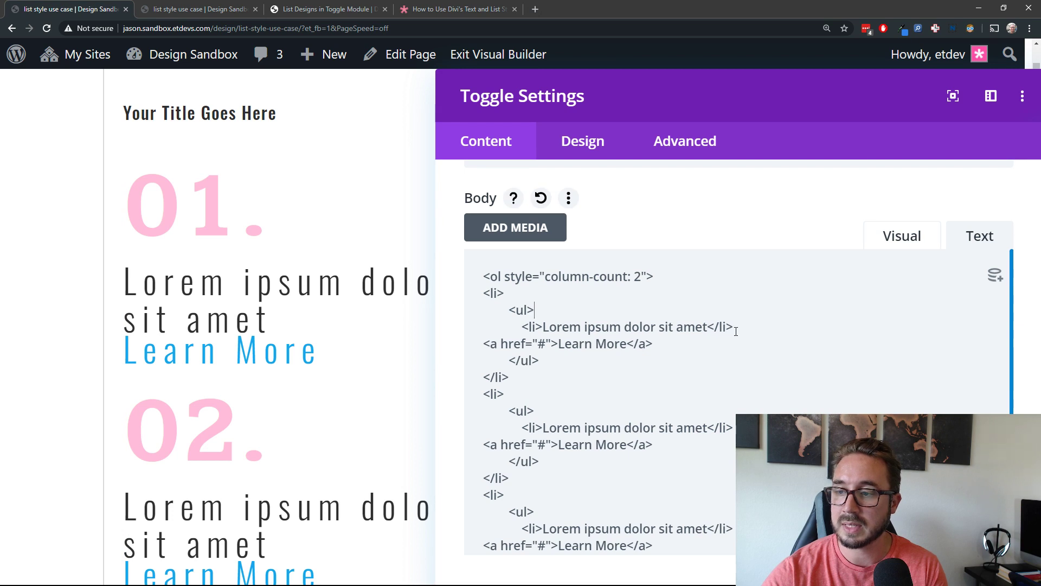
{"action": "left_click_drag", "start_coordinate": [708, 327], "coordinate": [543, 328]}
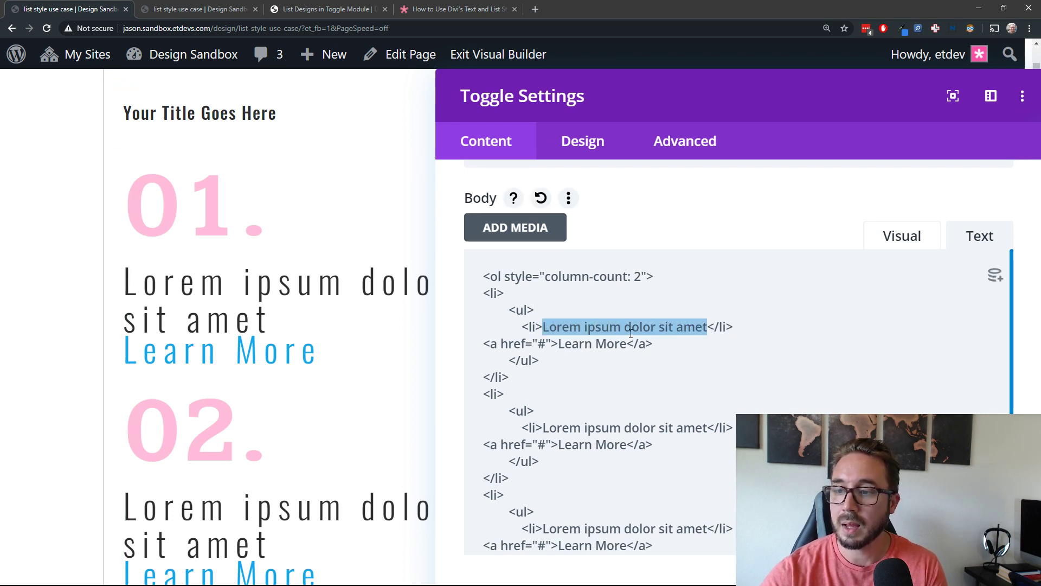
{"action": "left_click_drag", "start_coordinate": [656, 343], "coordinate": [479, 343]}
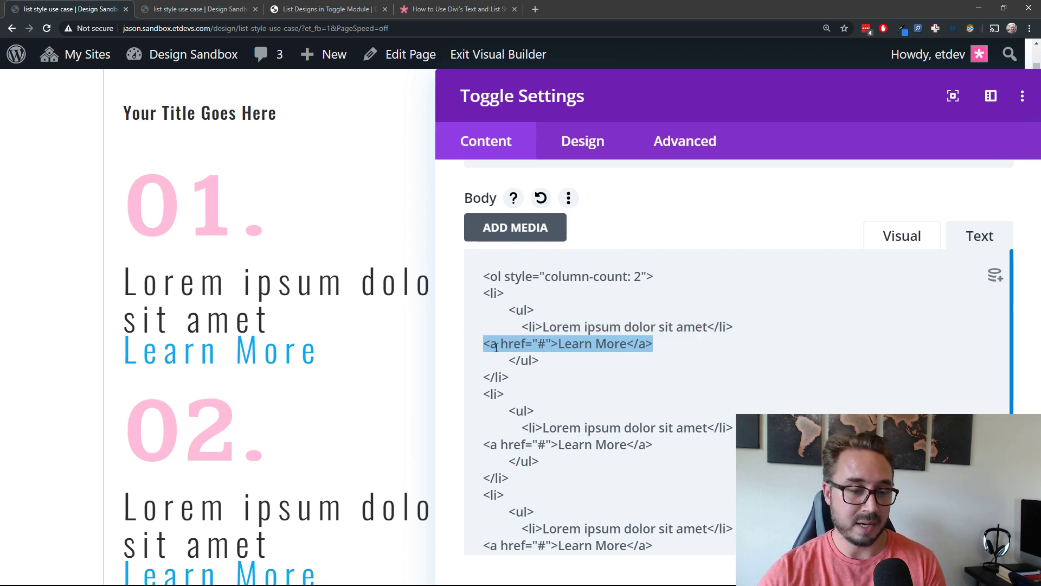
Examine the Learn More link text inside the first list item's markup.
{"action": "double_click", "coordinate": [599, 343]}
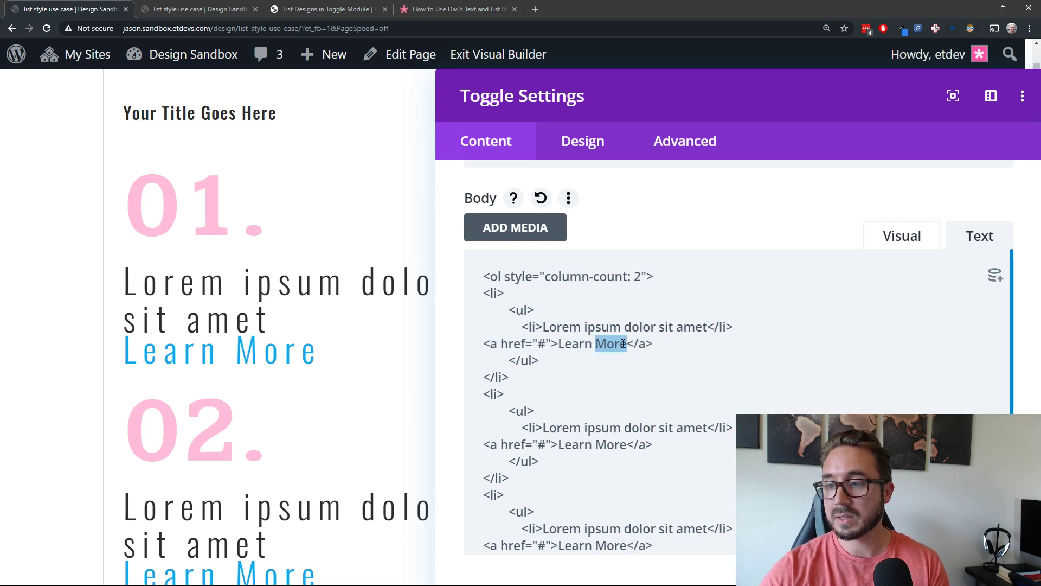
{"action": "left_click_drag", "start_coordinate": [627, 343], "coordinate": [561, 348]}
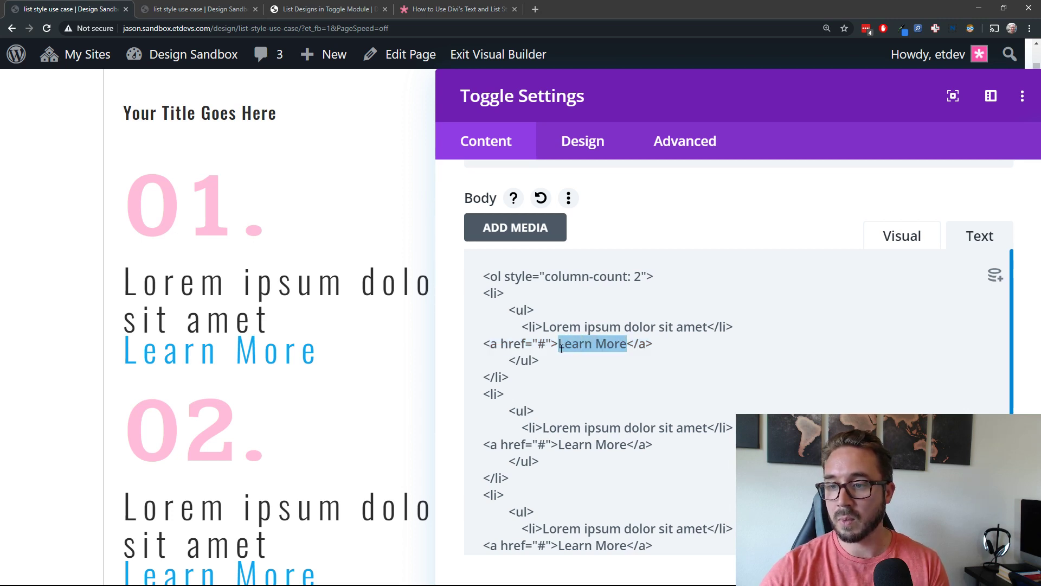
{"action": "left_click", "coordinate": [655, 342]}
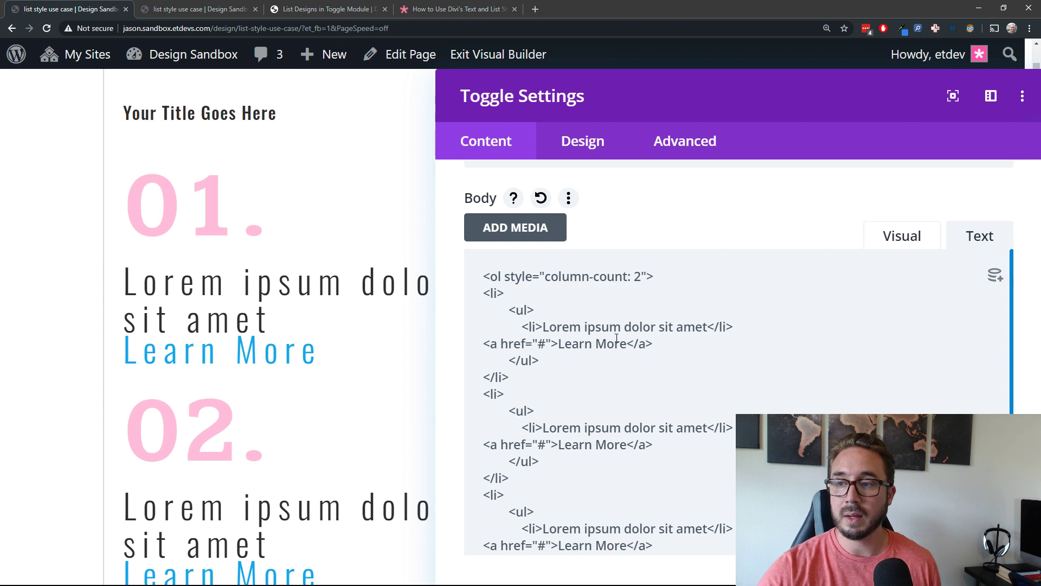
Examine the link text options in the toggle's Body Text design settings.
{"action": "left_click", "coordinate": [579, 158]}
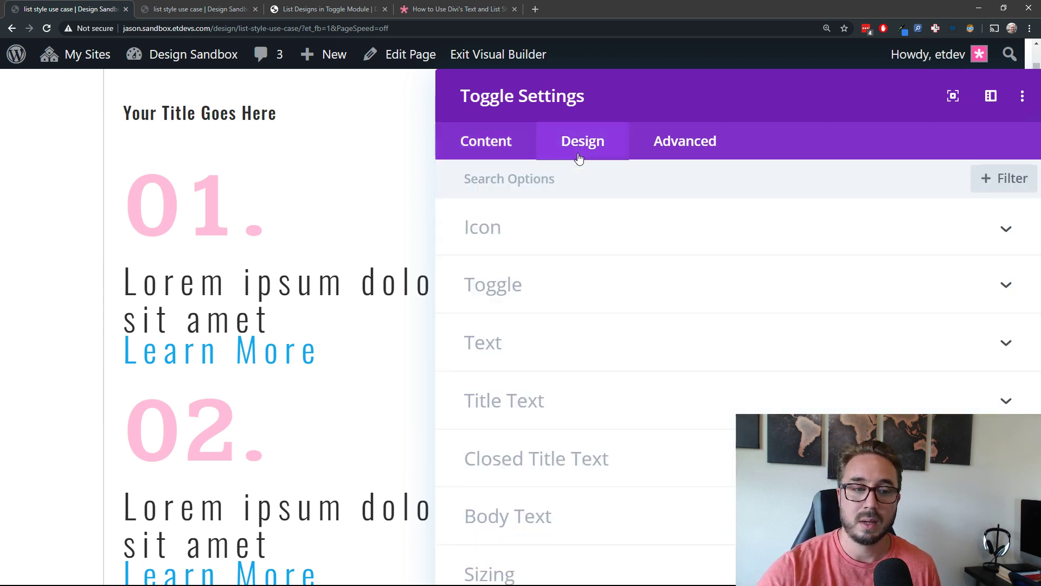
{"action": "scroll", "coordinate": [632, 238], "scroll_direction": "down", "scroll_amount": 2}
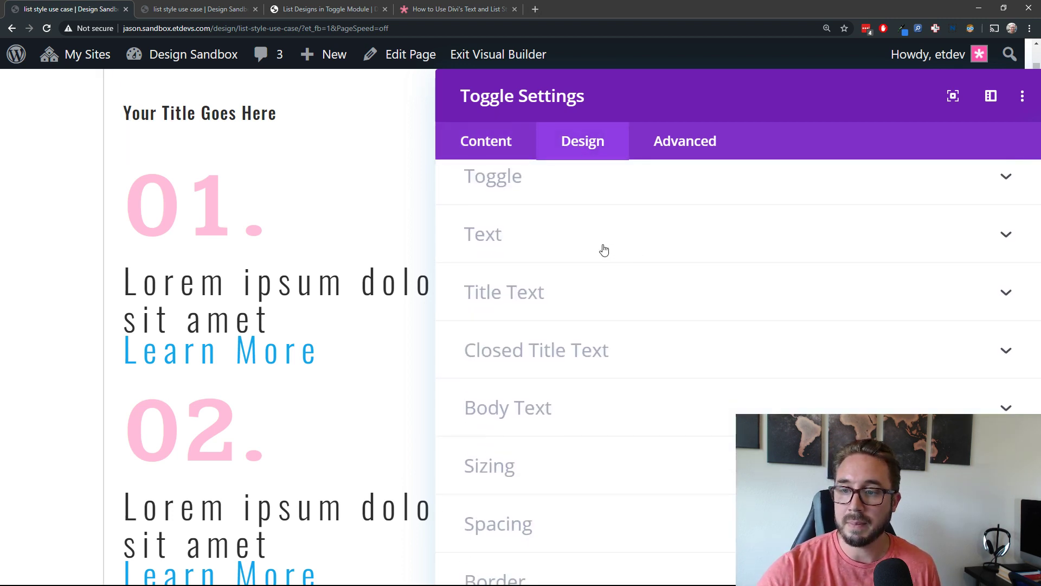
{"action": "scroll", "coordinate": [602, 250], "scroll_direction": "down", "scroll_amount": 3}
{"action": "left_click", "coordinate": [606, 271]}
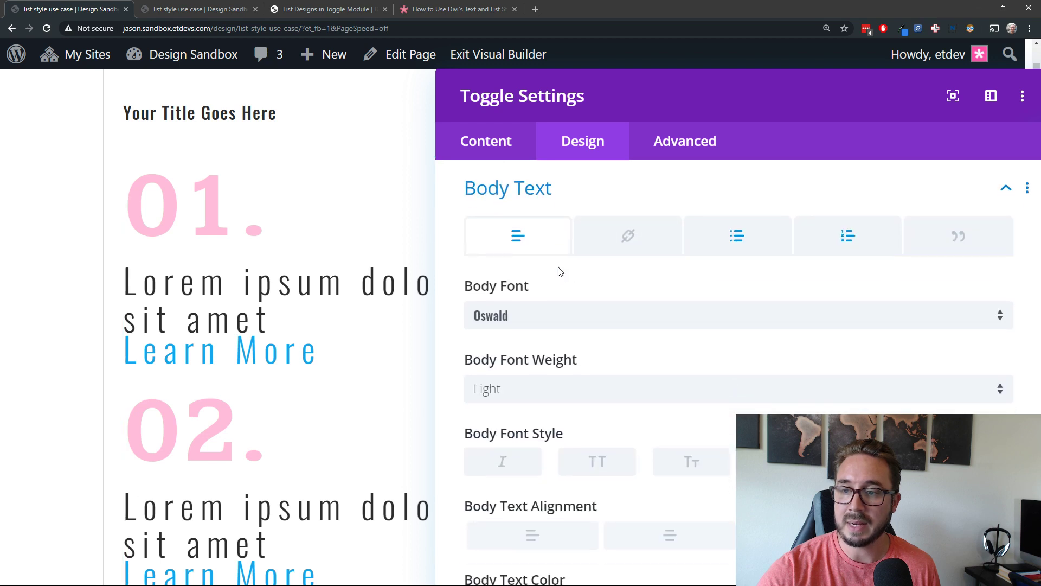
{"action": "left_click", "coordinate": [590, 243]}
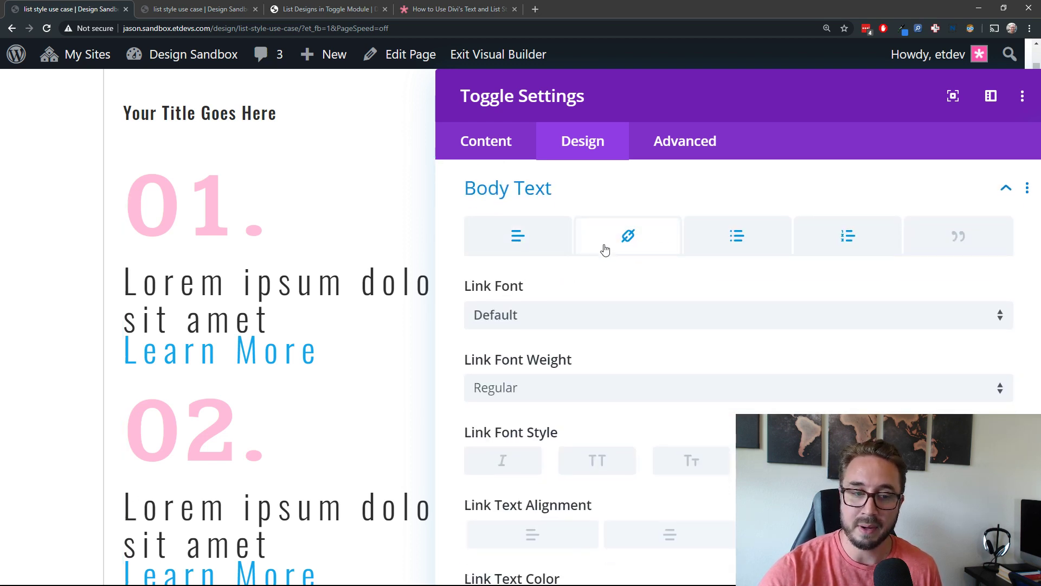
{"action": "left_click", "coordinate": [553, 239]}
Return to the toggle's body code and highlight the markup of the first outer list item.
{"action": "left_click", "coordinate": [517, 156]}
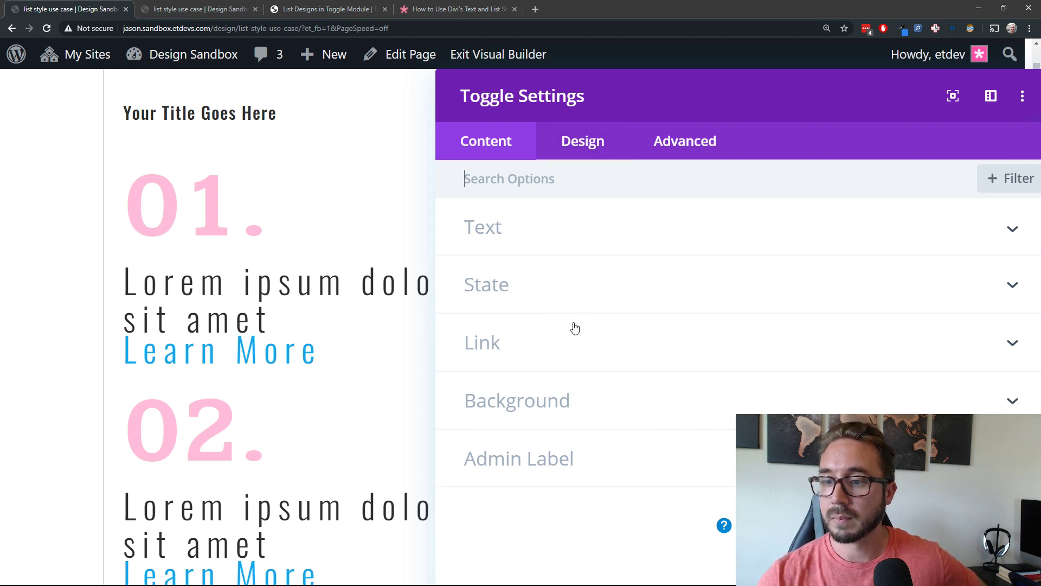
{"action": "left_click", "coordinate": [551, 246]}
{"action": "scroll", "coordinate": [612, 358], "scroll_direction": "down", "scroll_amount": 2}
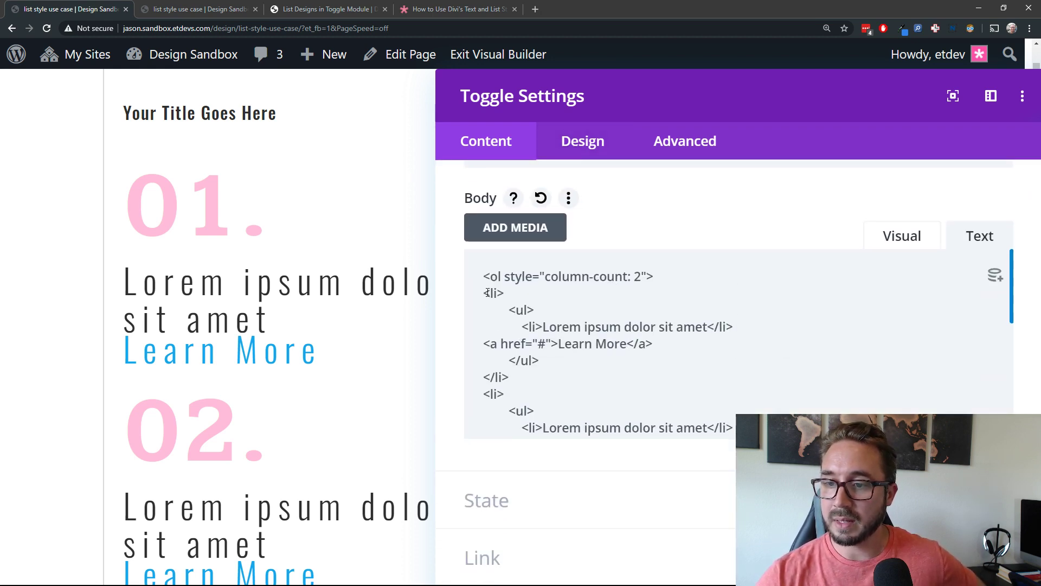
{"action": "scroll", "coordinate": [492, 292], "scroll_direction": "up", "scroll_amount": 1}
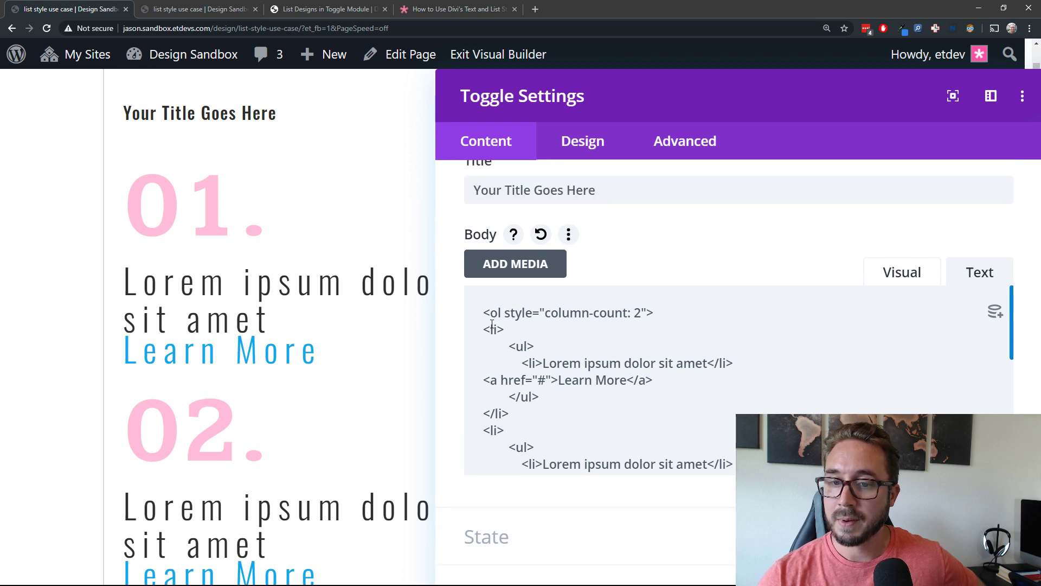
{"action": "scroll", "coordinate": [492, 324], "scroll_direction": "down", "scroll_amount": 1}
{"action": "scroll", "coordinate": [499, 314], "scroll_direction": "up", "scroll_amount": 1}
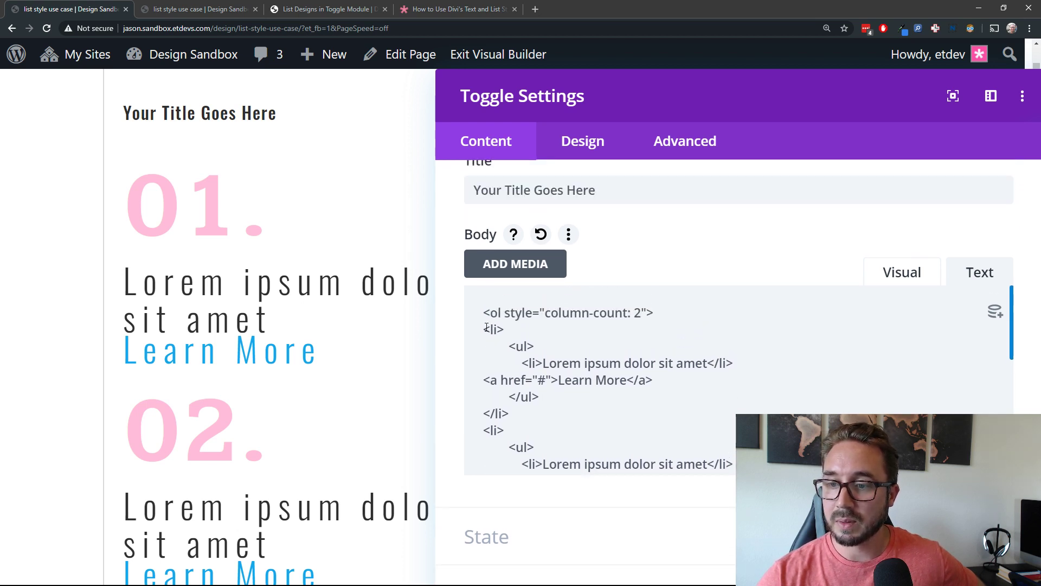
{"action": "left_click_drag", "start_coordinate": [480, 330], "coordinate": [559, 432]}
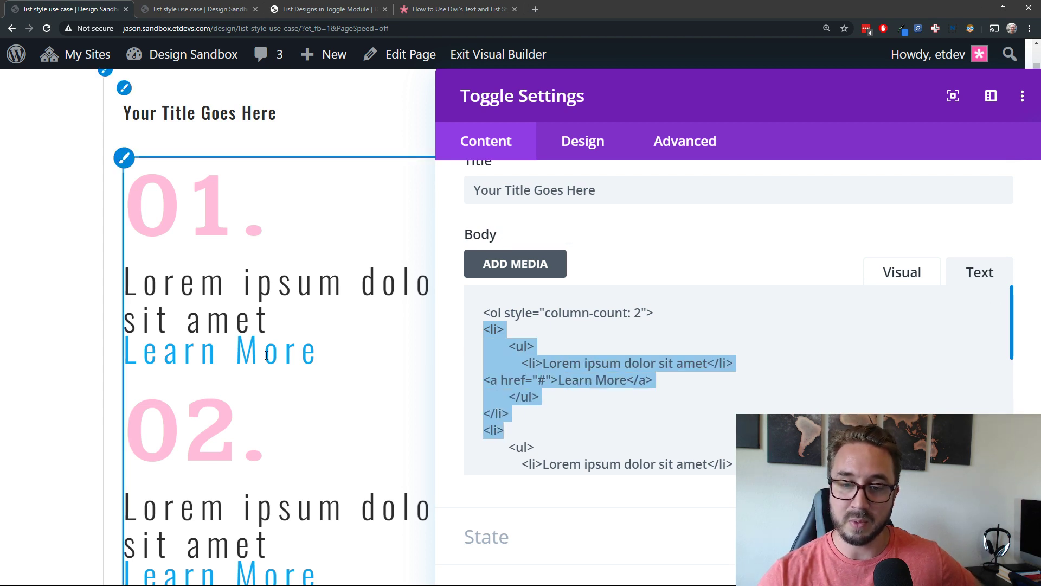
Examine the markup of the second and following outer list items against the numbered items in the page preview.
{"action": "scroll", "coordinate": [644, 395], "scroll_direction": "down", "scroll_amount": 2}
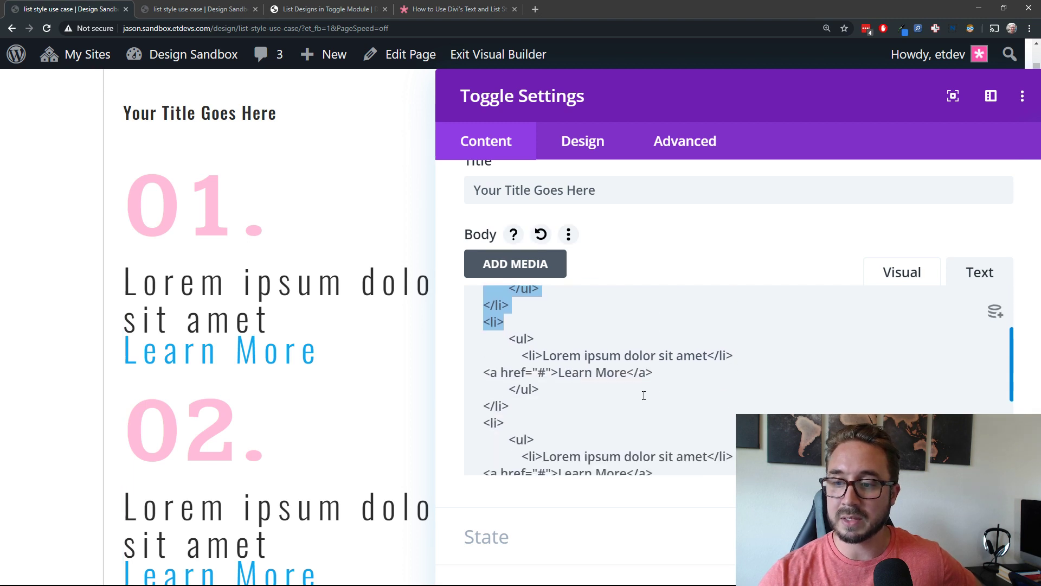
{"action": "left_click", "coordinate": [549, 339]}
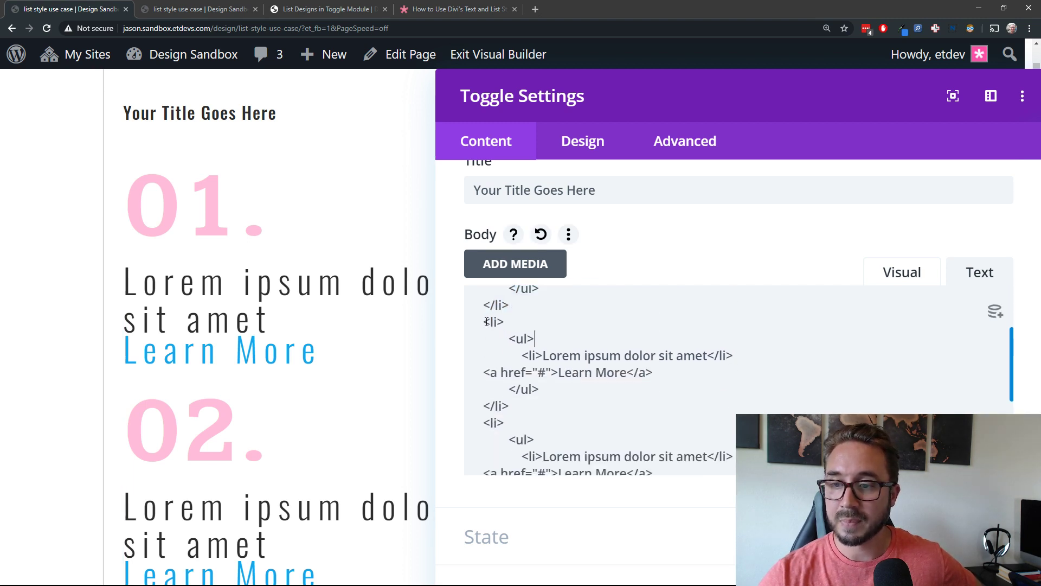
{"action": "left_click_drag", "start_coordinate": [485, 324], "coordinate": [542, 420]}
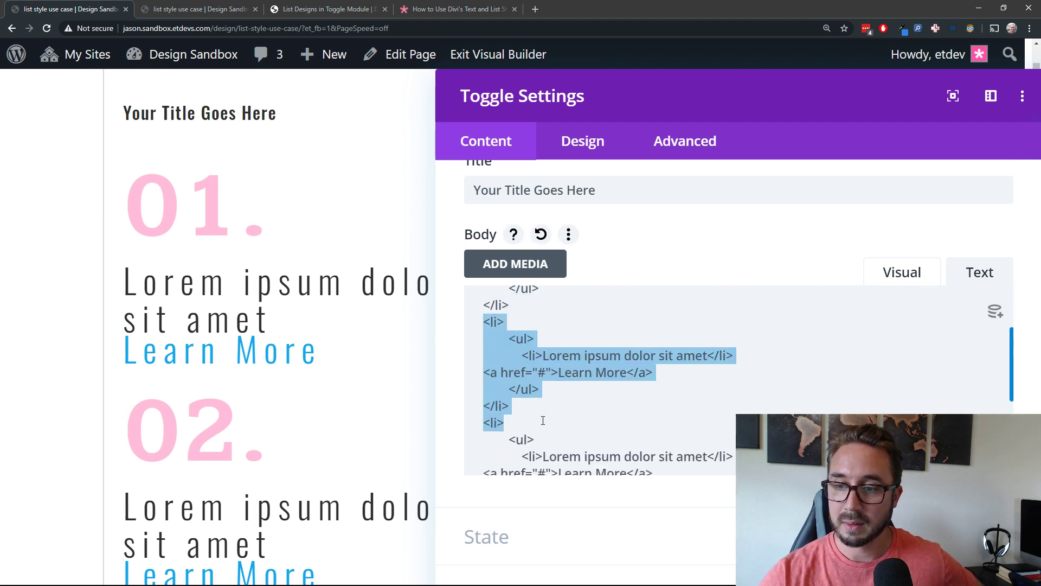
{"action": "scroll", "coordinate": [274, 380], "scroll_direction": "down", "scroll_amount": 5}
{"action": "scroll", "coordinate": [272, 376], "scroll_direction": "up", "scroll_amount": 4}
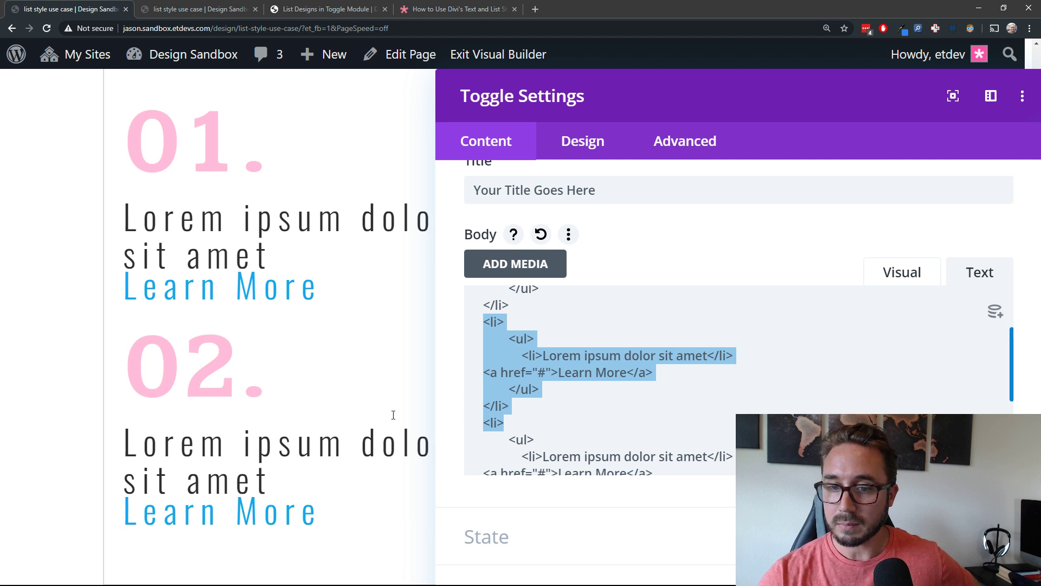
{"action": "scroll", "coordinate": [551, 406], "scroll_direction": "down", "scroll_amount": 2}
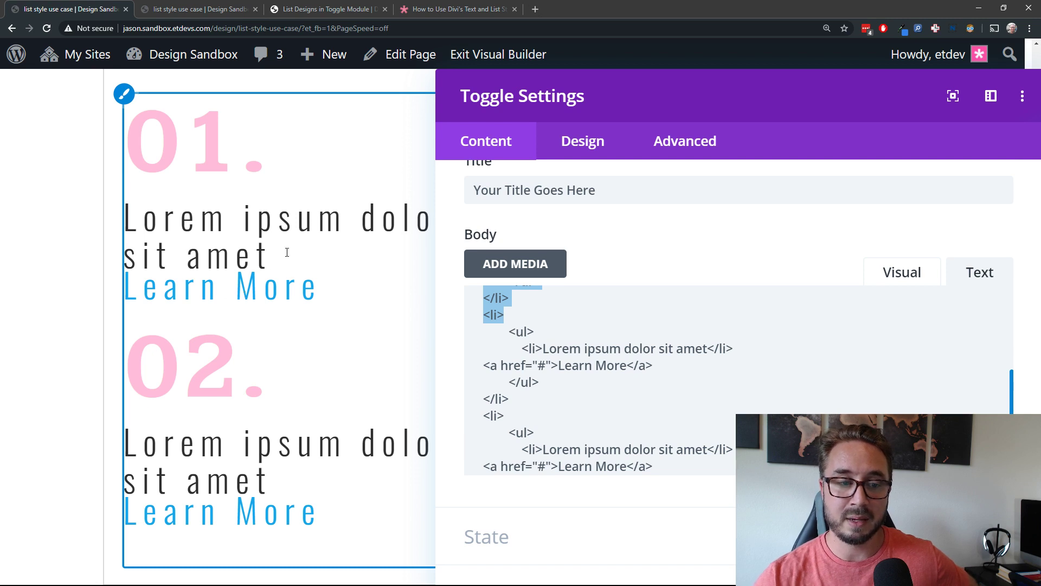
{"action": "scroll", "coordinate": [287, 251], "scroll_direction": "down", "scroll_amount": 3}
{"action": "scroll", "coordinate": [269, 326], "scroll_direction": "up", "scroll_amount": 1}
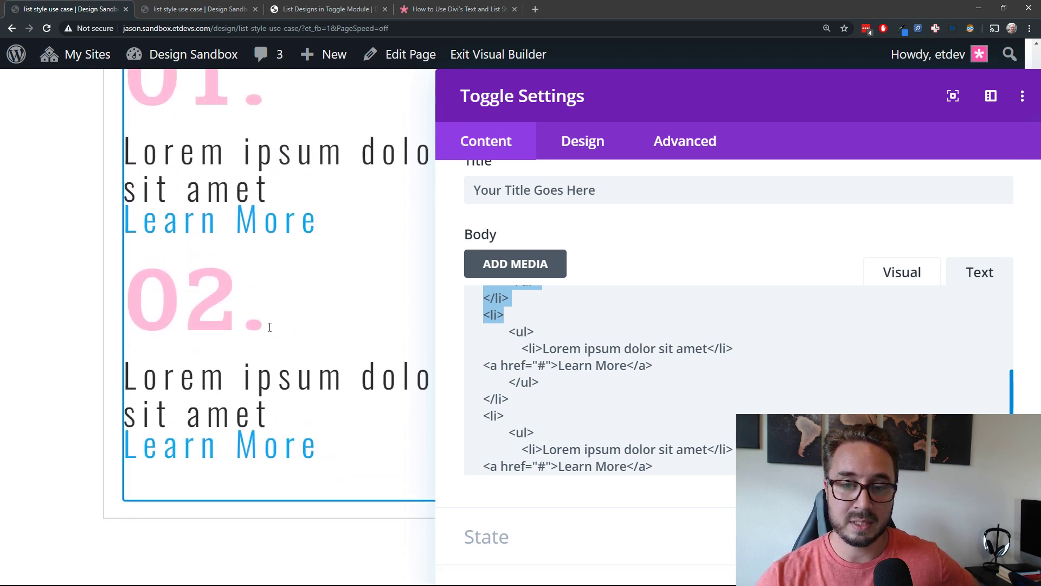
Move the Toggle Settings window toward the middle of the page and reduce the browser zoom to 100%.
{"action": "left_click_drag", "start_coordinate": [699, 103], "coordinate": [437, 114]}
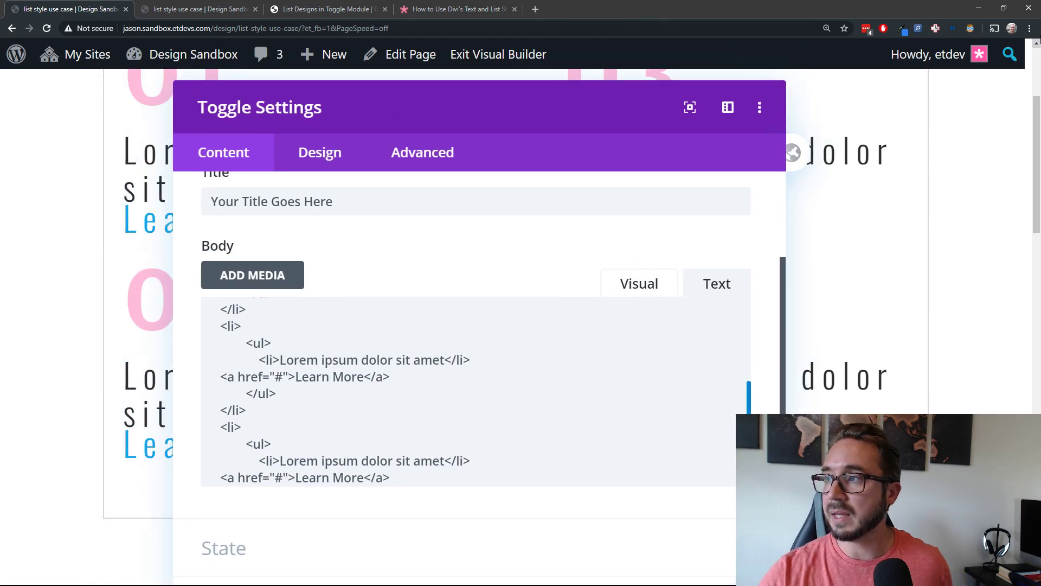
{"action": "left_click", "coordinate": [1030, 28]}
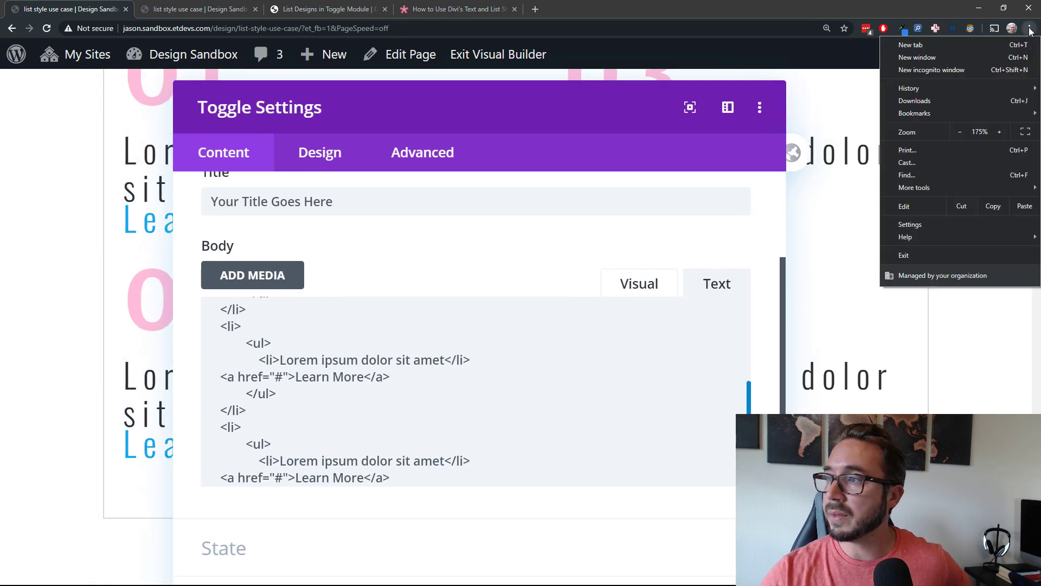
{"action": "left_click", "coordinate": [962, 133]}
{"action": "left_click", "coordinate": [961, 132]}
{"action": "left_click", "coordinate": [961, 132]}
{"action": "left_click", "coordinate": [962, 132]}
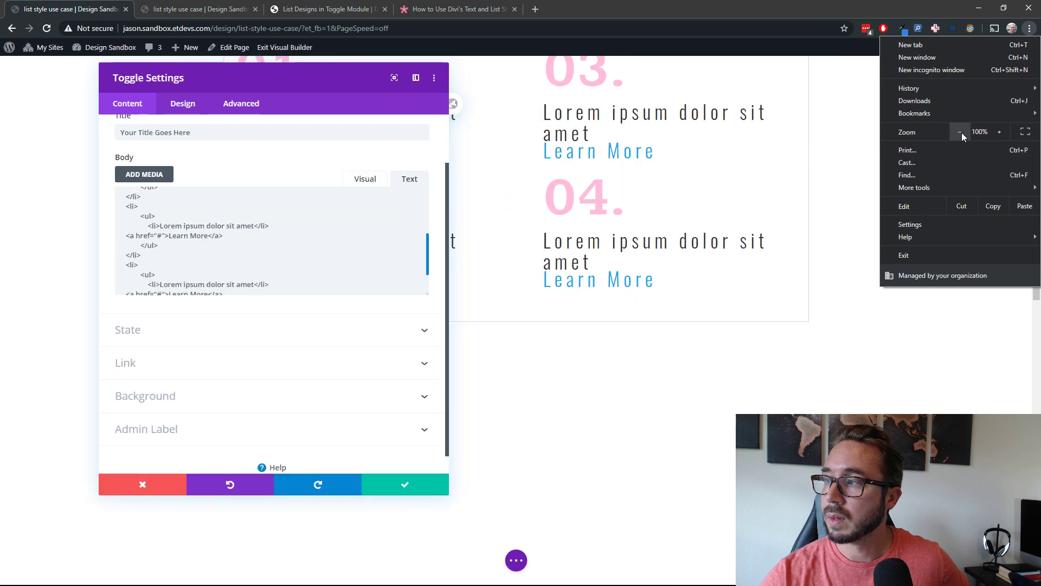
{"action": "left_click", "coordinate": [232, 291]}
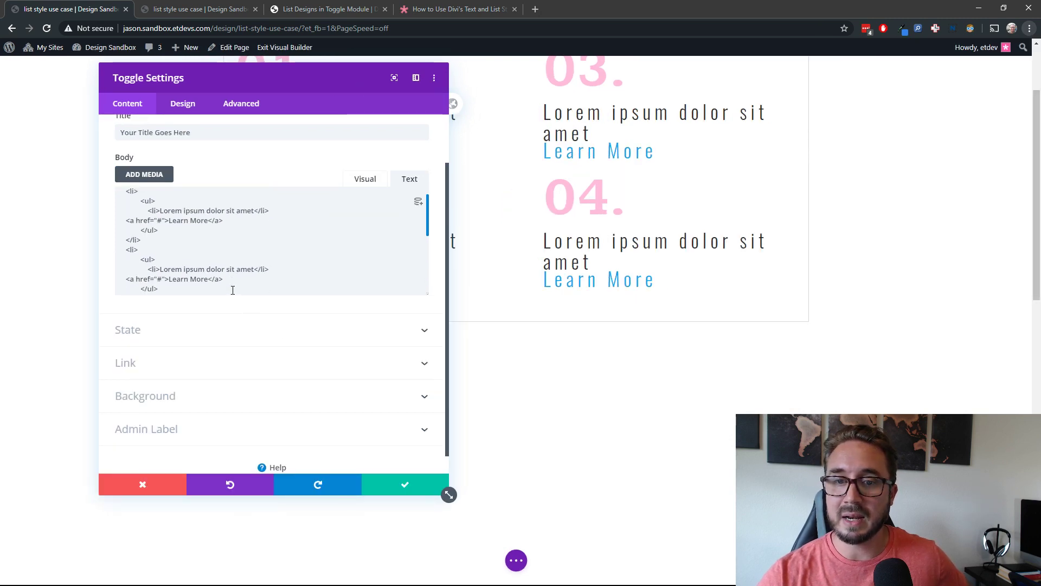
Try a column-count of 3 in the opening ordered list tag beside the visible preview, and restore it to 2.
{"action": "scroll", "coordinate": [232, 287], "scroll_direction": "up", "scroll_amount": 2}
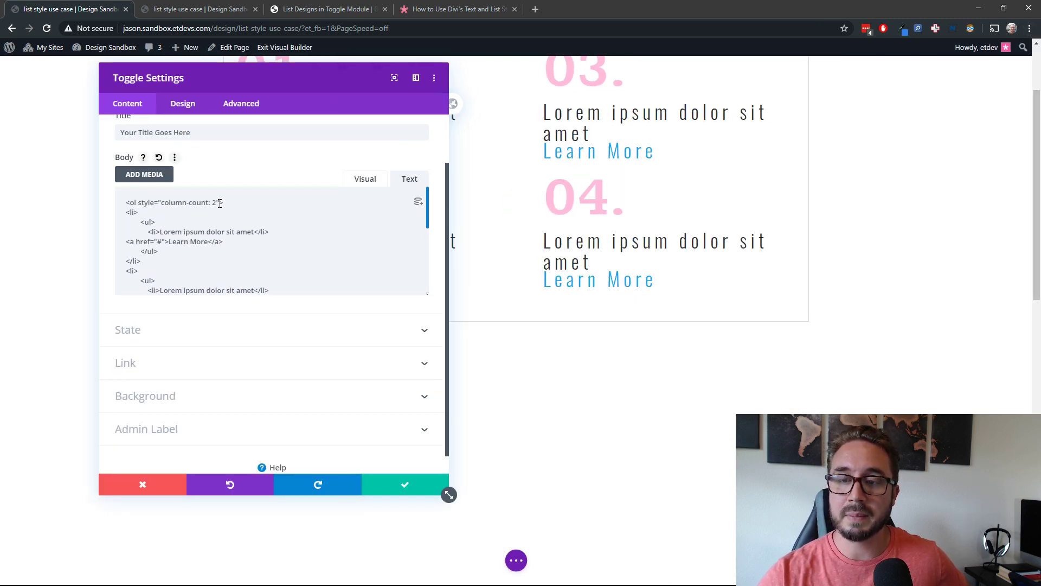
{"action": "left_click_drag", "start_coordinate": [306, 77], "coordinate": [916, 83]}
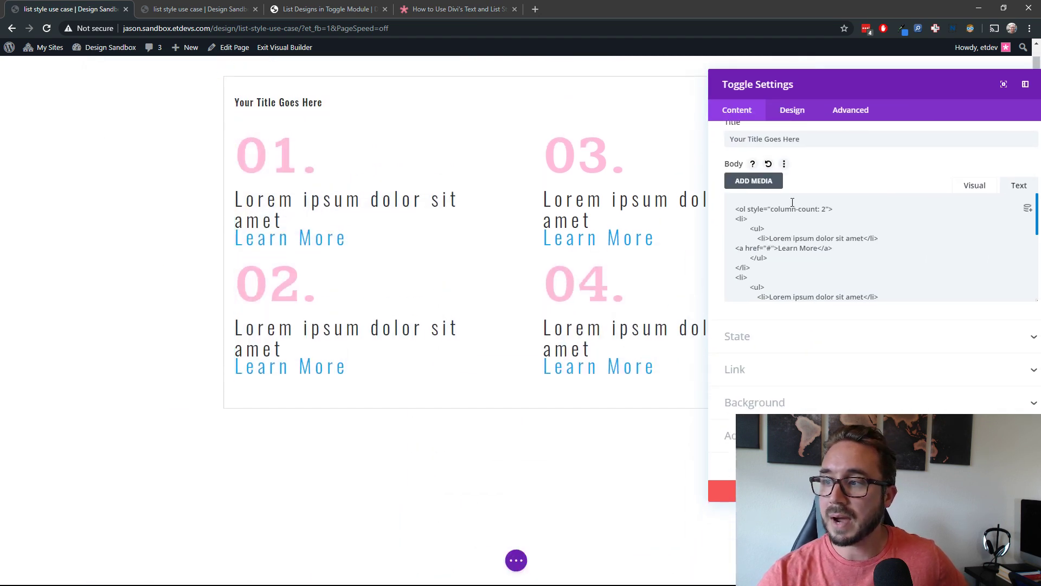
{"action": "double_click", "coordinate": [824, 208]}
{"action": "type", "text": "3"}
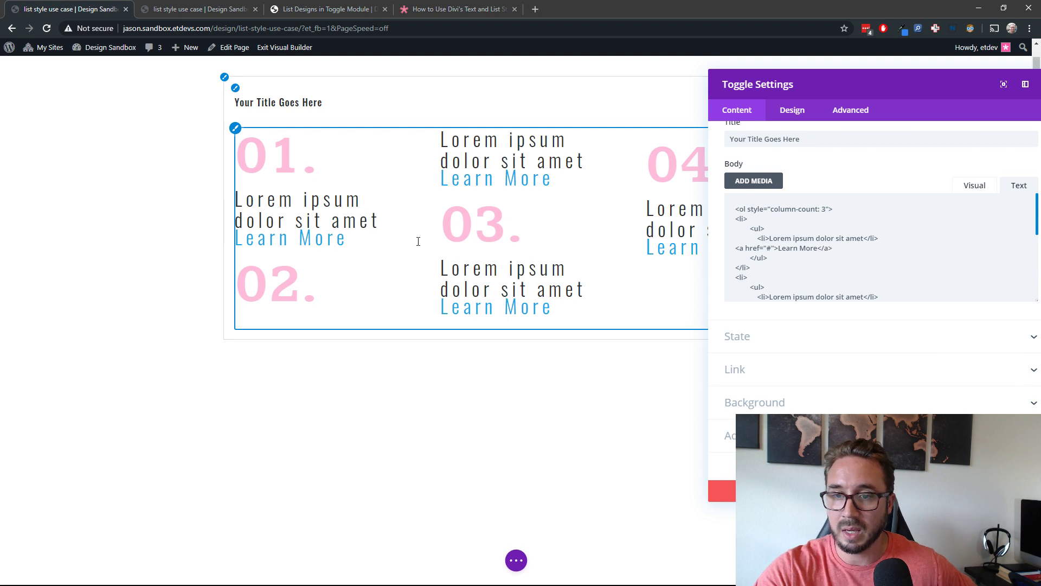
{"action": "left_click_drag", "start_coordinate": [838, 90], "coordinate": [846, 103]}
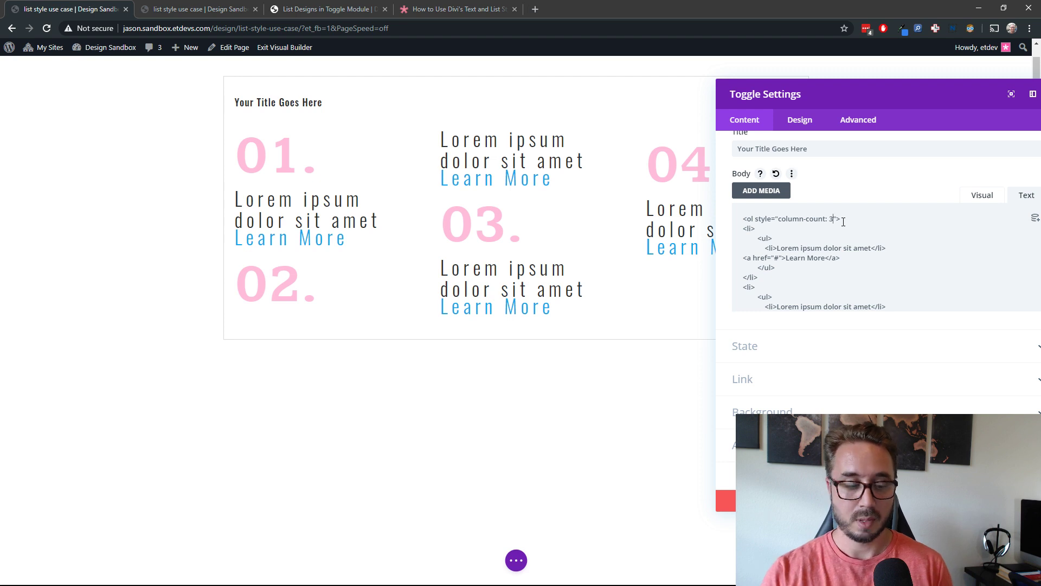
{"action": "key", "text": "BackSpace"}
{"action": "type", "text": "2"}
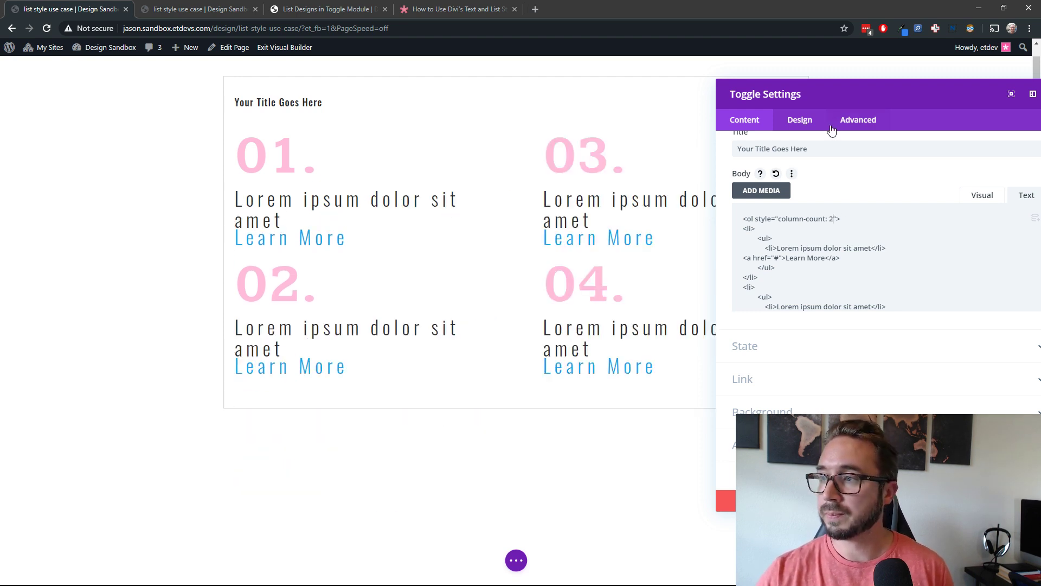
Shrink the Toggle Settings window and place it so both list columns stay mostly uncovered.
{"action": "left_click_drag", "start_coordinate": [889, 96], "coordinate": [843, 72]}
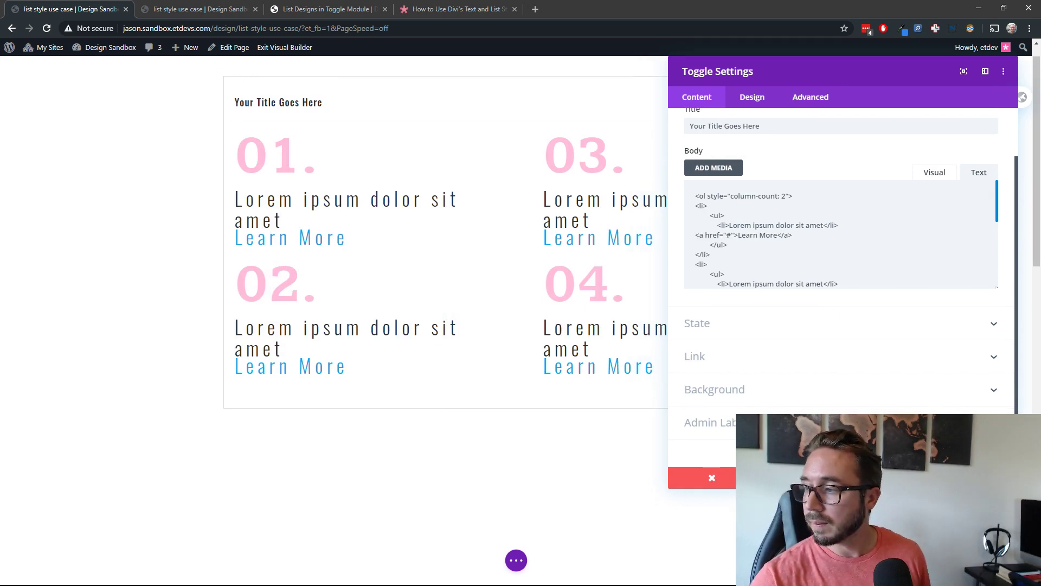
{"action": "left_click_drag", "start_coordinate": [1018, 488], "coordinate": [885, 347]}
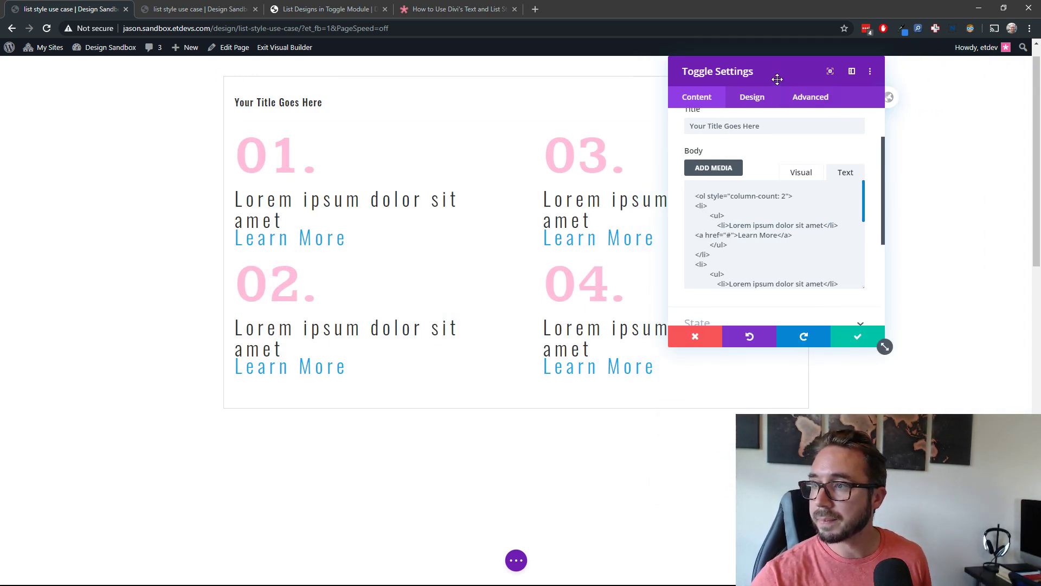
{"action": "left_click_drag", "start_coordinate": [779, 77], "coordinate": [873, 84]}
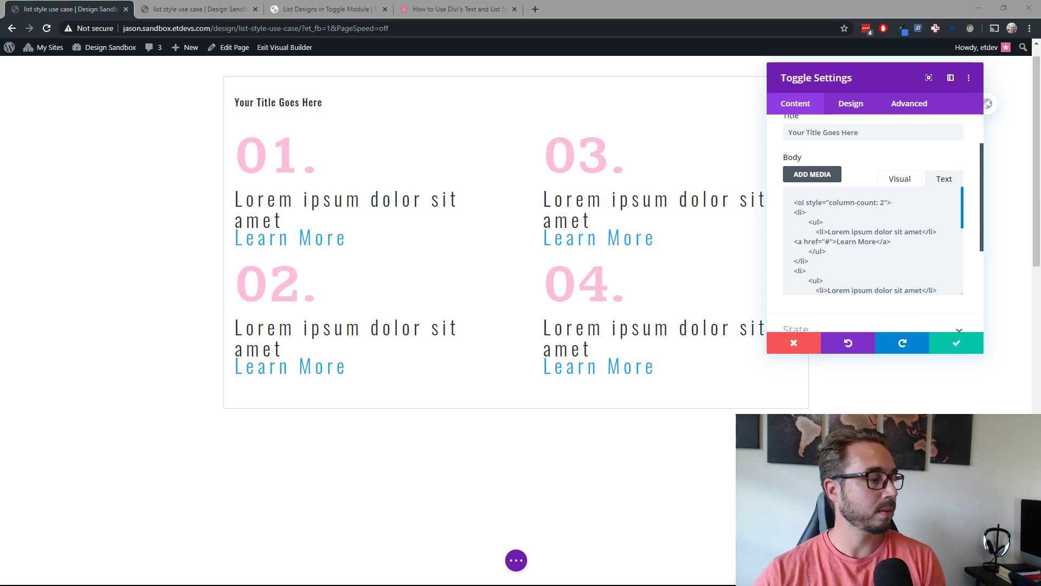
Set the link font weight in the toggle's body text to Semi Bold.
{"action": "scroll", "coordinate": [470, 263], "scroll_direction": "down", "scroll_amount": 1}
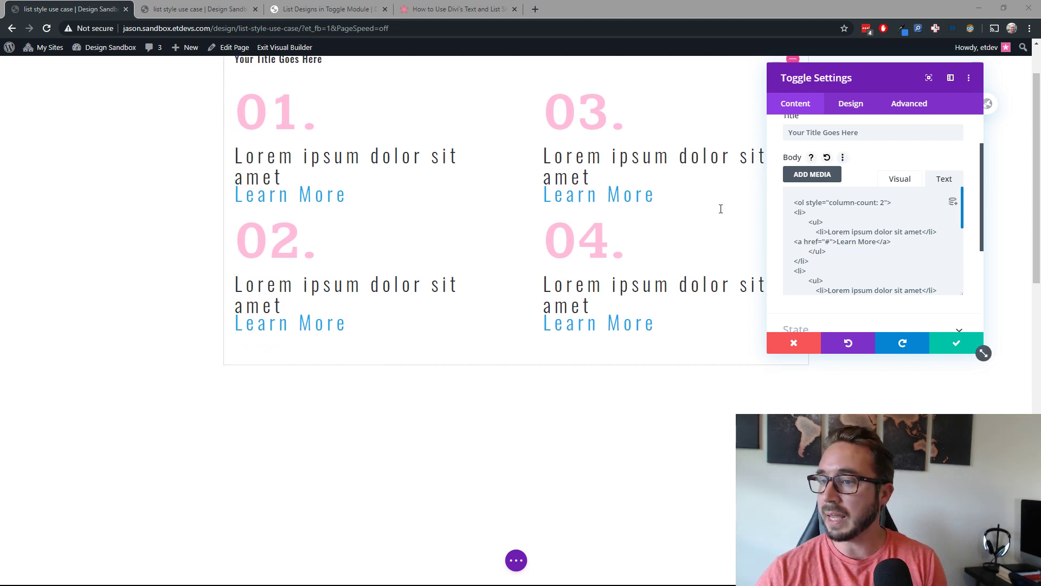
{"action": "scroll", "coordinate": [673, 214], "scroll_direction": "up", "scroll_amount": 2}
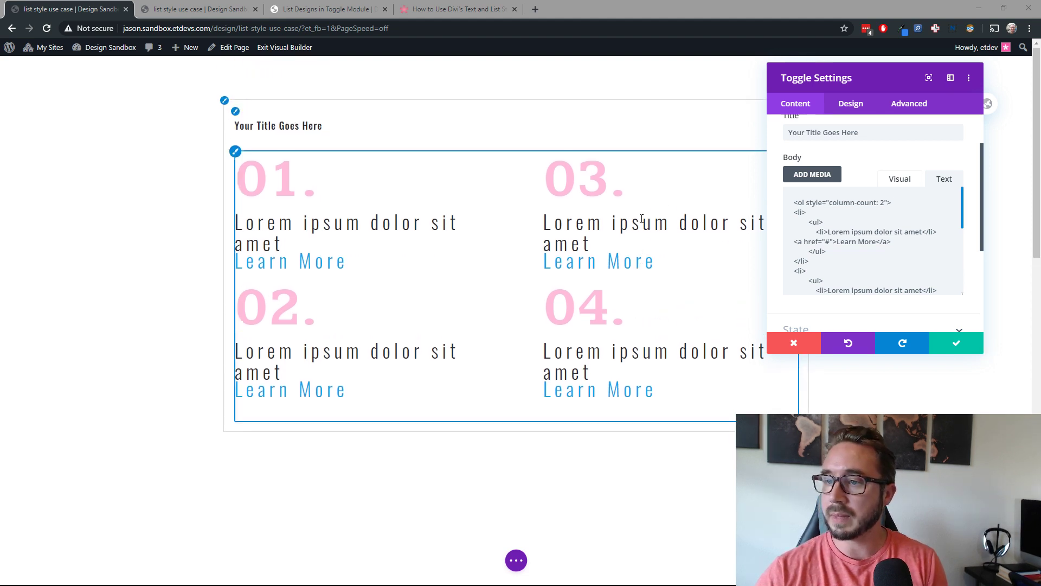
{"action": "left_click", "coordinate": [853, 108]}
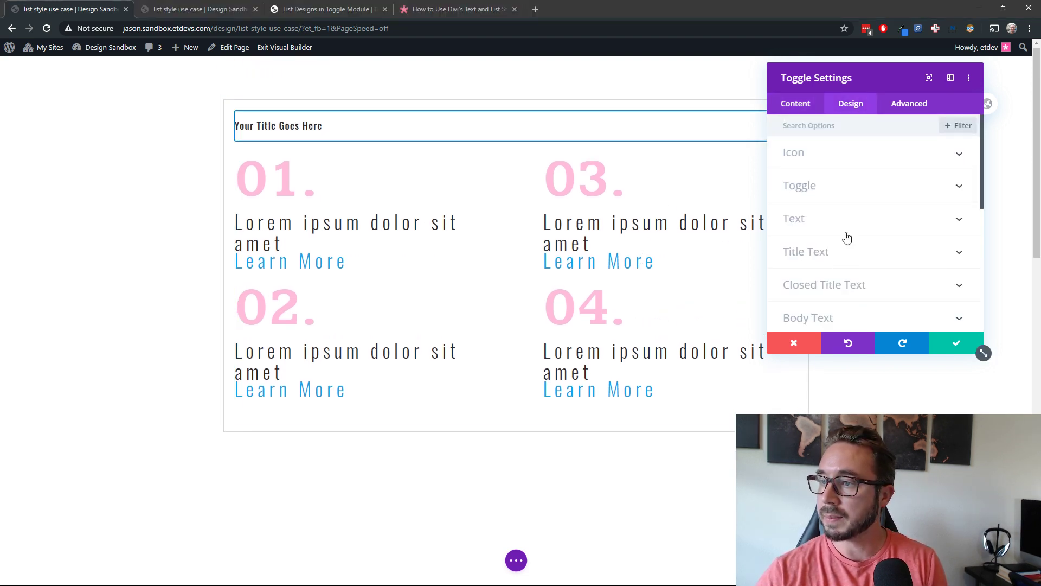
{"action": "left_click", "coordinate": [846, 328]}
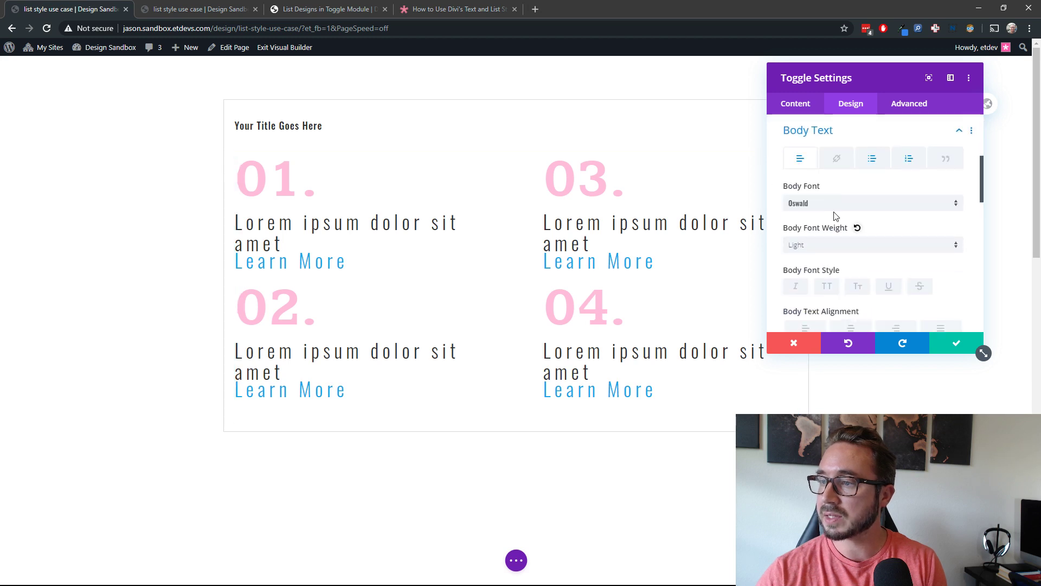
{"action": "left_click", "coordinate": [837, 158]}
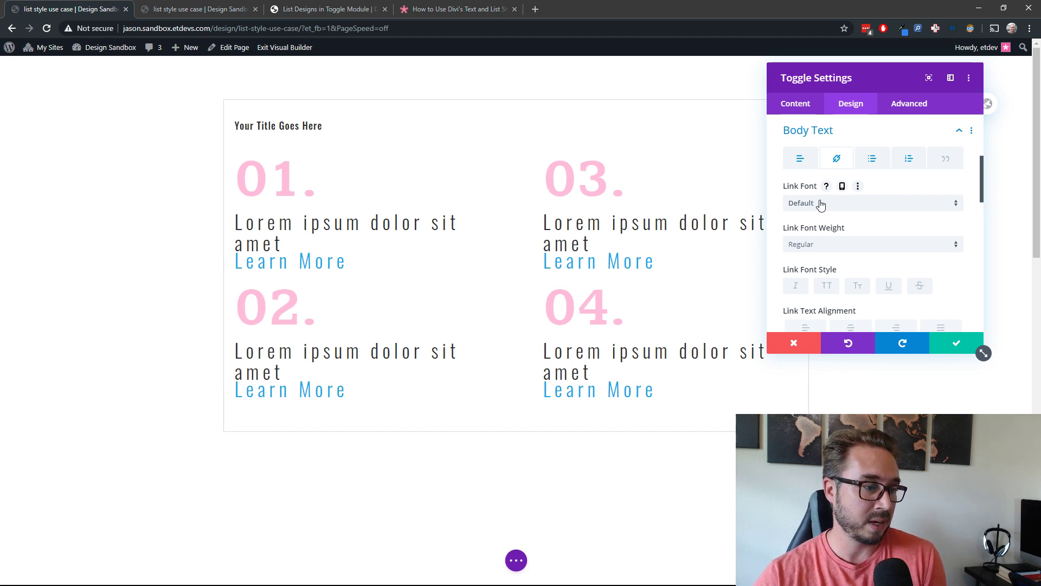
{"action": "left_click", "coordinate": [833, 250]}
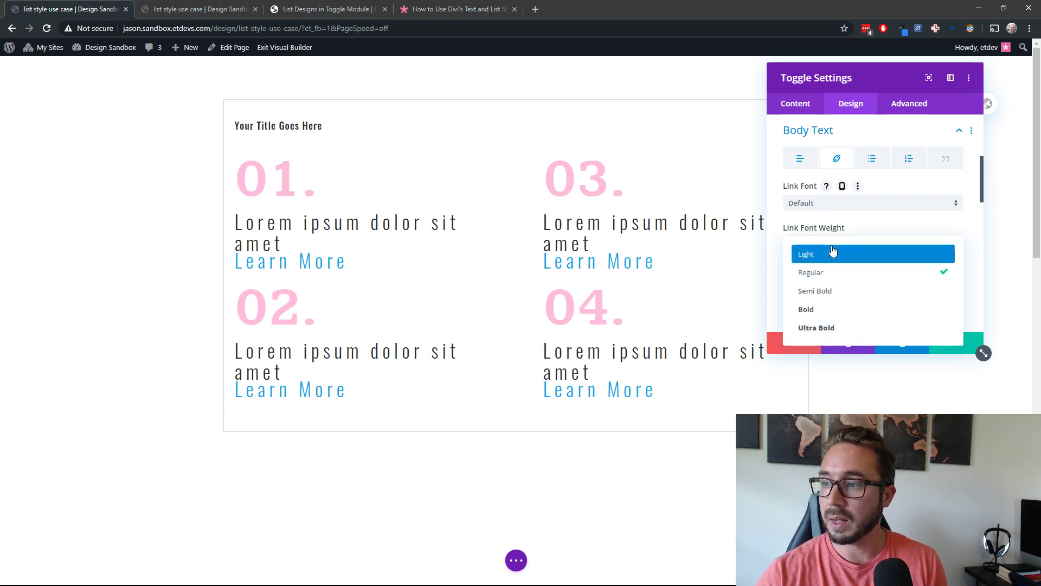
{"action": "left_click", "coordinate": [838, 290]}
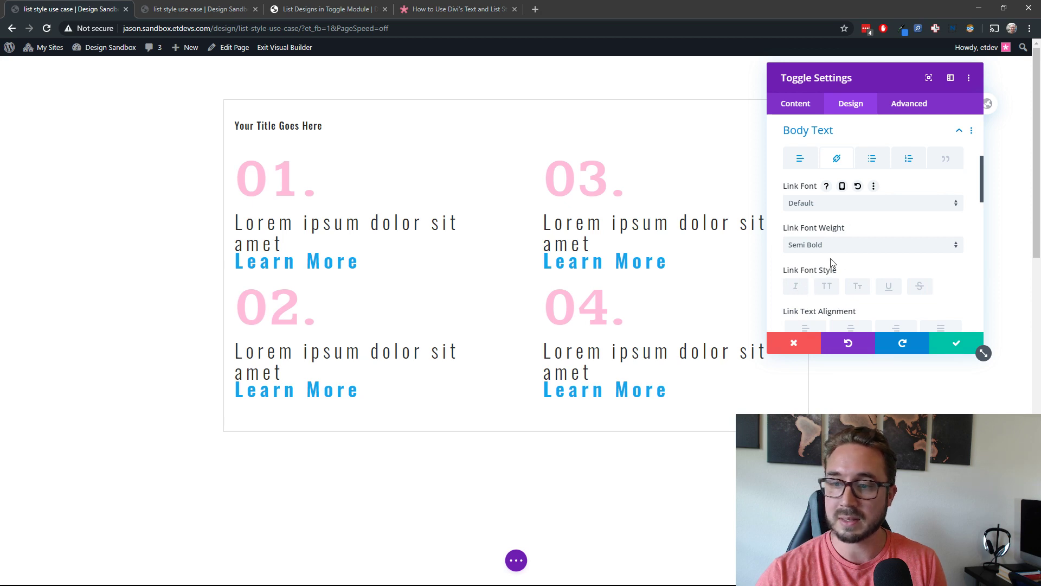
Set the link text size of the toggle's body text to 15px.
{"action": "scroll", "coordinate": [839, 281], "scroll_direction": "down", "scroll_amount": 3}
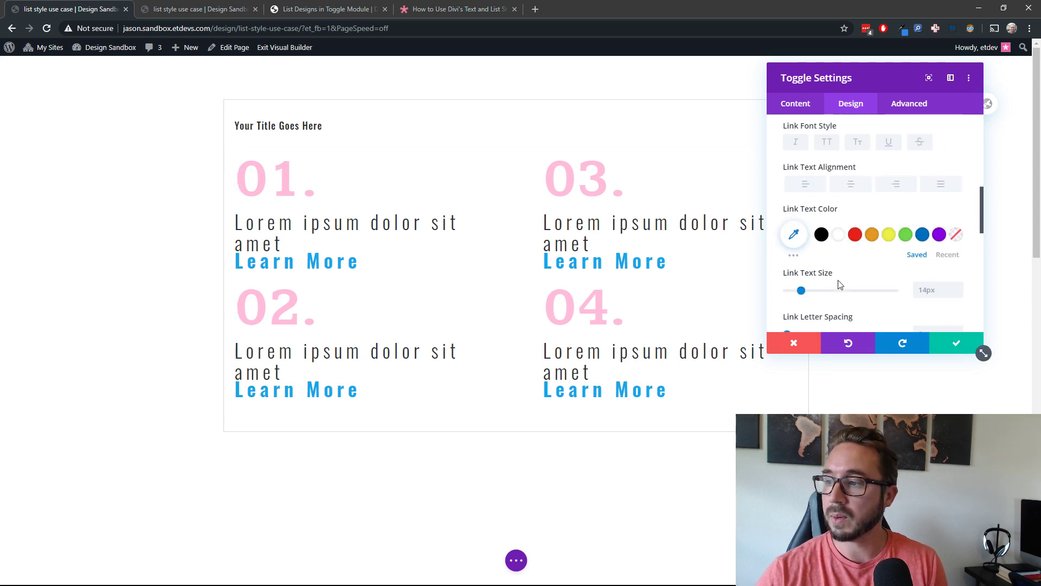
{"action": "scroll", "coordinate": [840, 282], "scroll_direction": "down", "scroll_amount": 1}
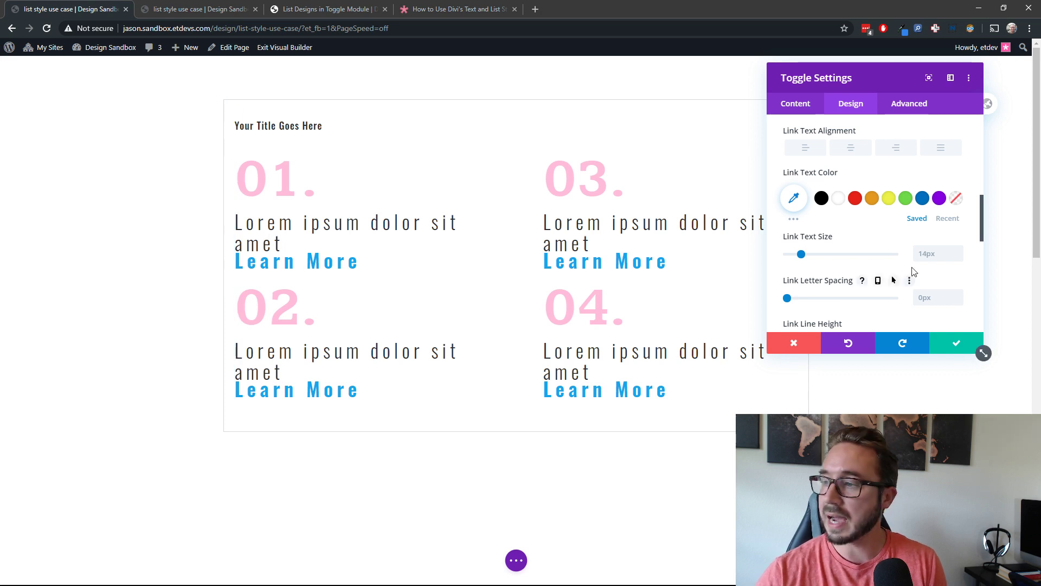
{"action": "left_click", "coordinate": [959, 251]}
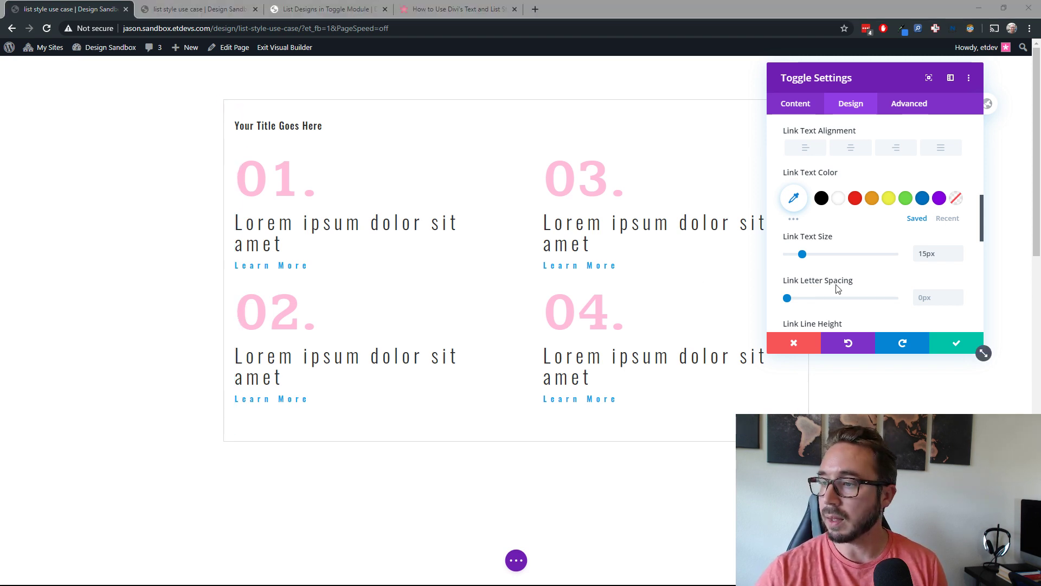
{"action": "scroll", "coordinate": [836, 288], "scroll_direction": "down", "scroll_amount": 2}
{"action": "scroll", "coordinate": [817, 282], "scroll_direction": "up", "scroll_amount": 2}
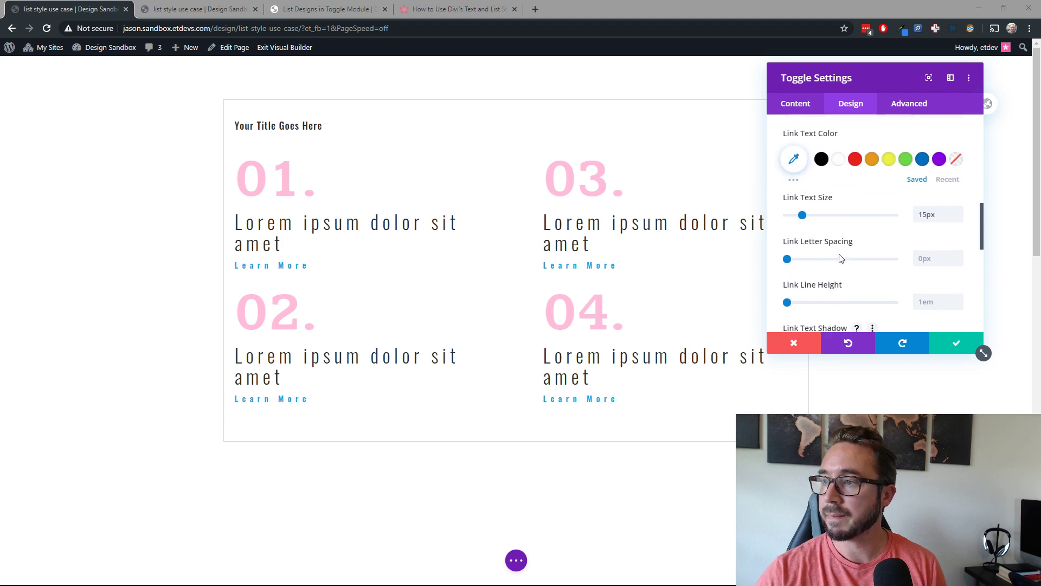
Color the Learn More links in the body text #ff3d97 and give them an underline font style.
{"action": "left_click", "coordinate": [794, 199]}
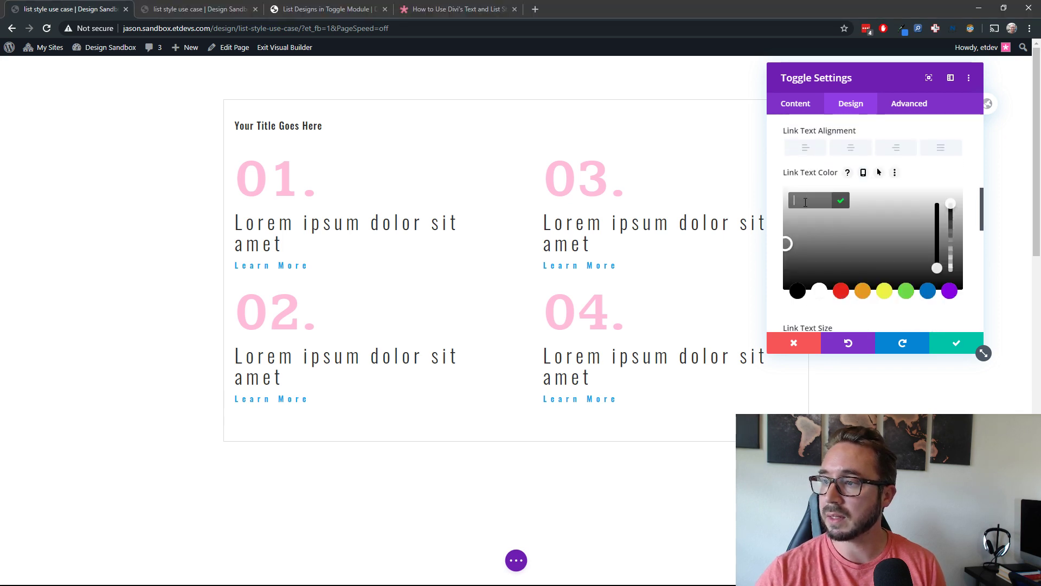
{"action": "type", "text": "#ff3d97"}
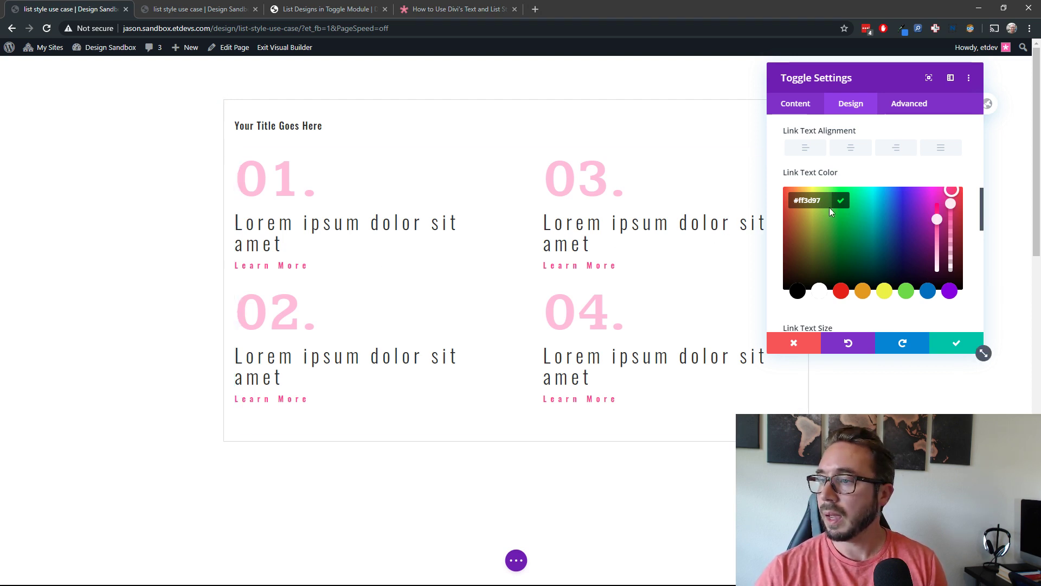
{"action": "scroll", "coordinate": [884, 184], "scroll_direction": "up", "scroll_amount": 3}
{"action": "scroll", "coordinate": [884, 184], "scroll_direction": "down", "scroll_amount": 1}
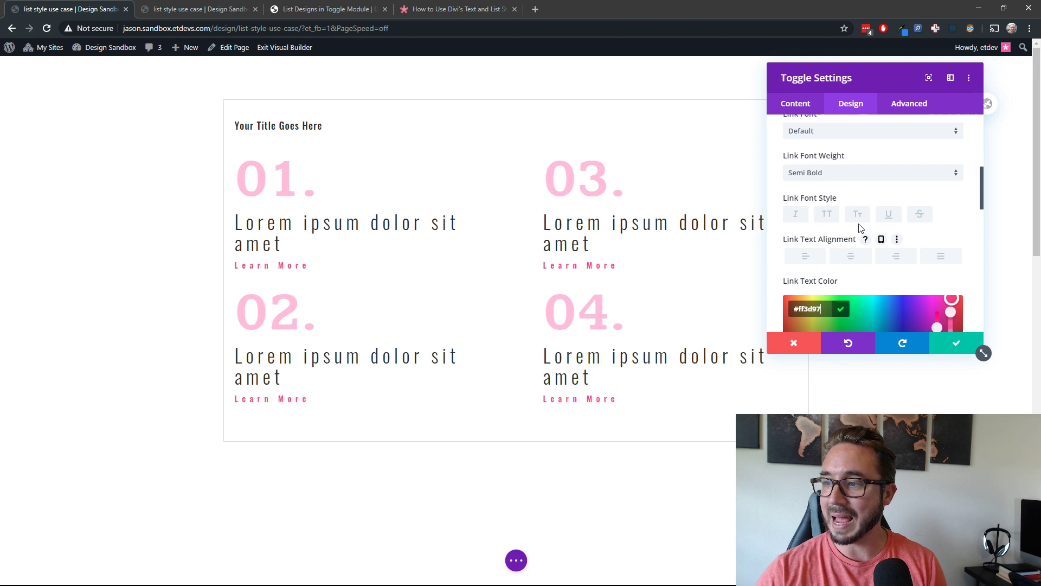
{"action": "left_click", "coordinate": [886, 215]}
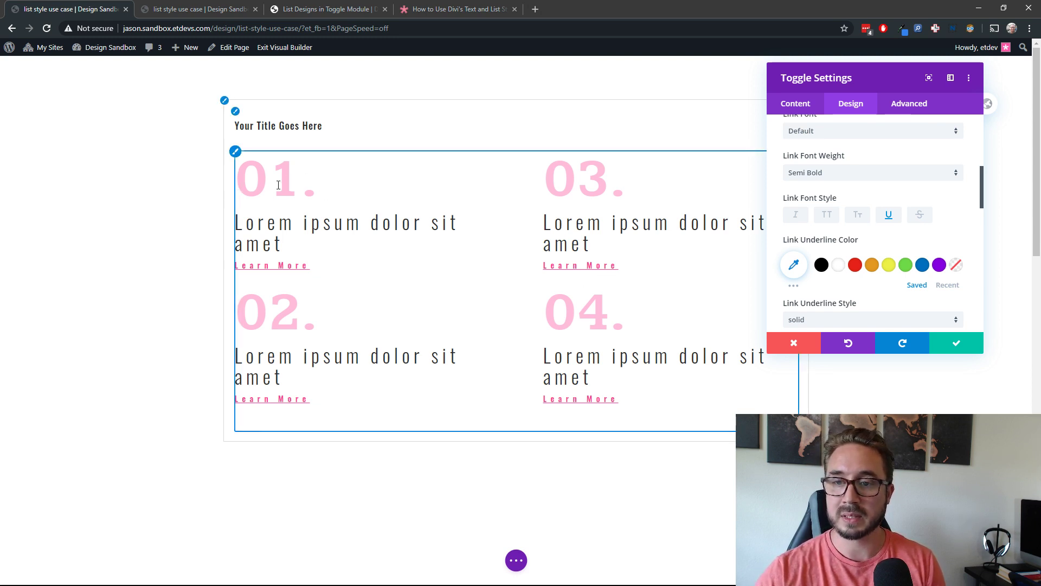
Raise the ordered list text color to full opacity, #ff3d97, and save the toggle settings.
{"action": "scroll", "coordinate": [922, 250], "scroll_direction": "up", "scroll_amount": 10}
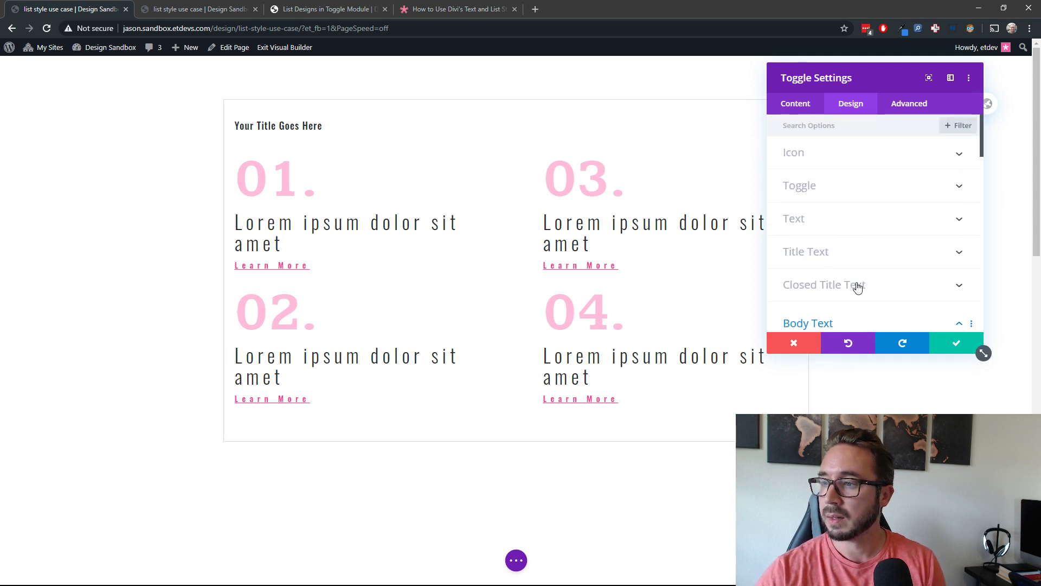
{"action": "scroll", "coordinate": [856, 283], "scroll_direction": "down", "scroll_amount": 3}
{"action": "scroll", "coordinate": [860, 261], "scroll_direction": "up", "scroll_amount": 1}
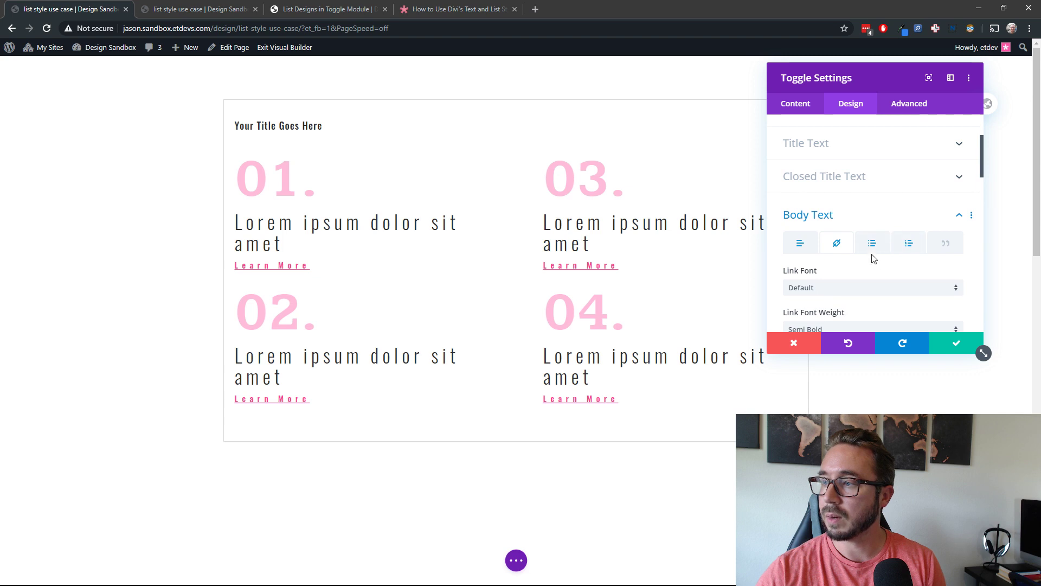
{"action": "left_click", "coordinate": [907, 248]}
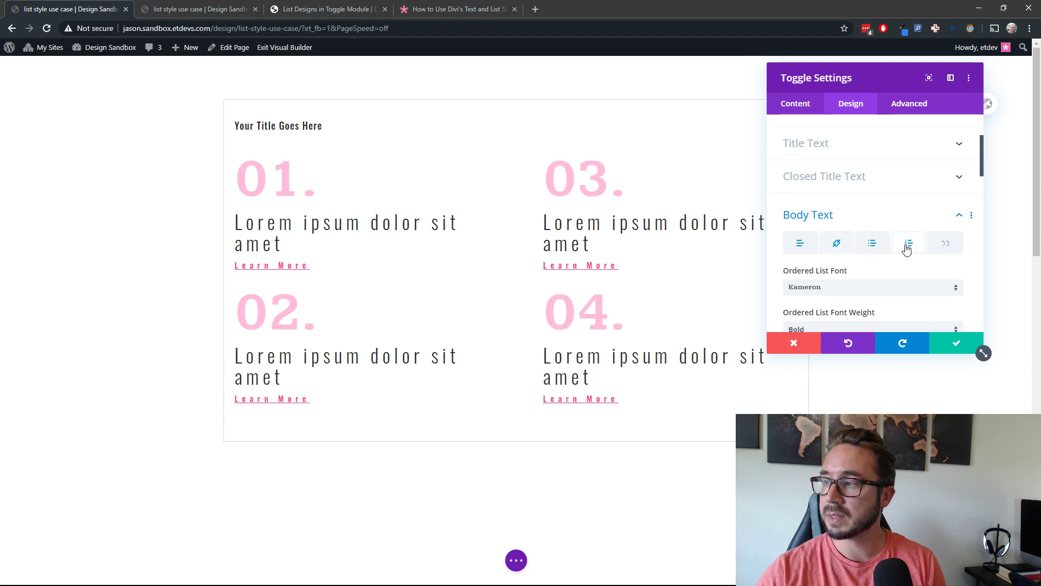
{"action": "scroll", "coordinate": [908, 217], "scroll_direction": "down", "scroll_amount": 4}
{"action": "scroll", "coordinate": [911, 217], "scroll_direction": "down", "scroll_amount": 2}
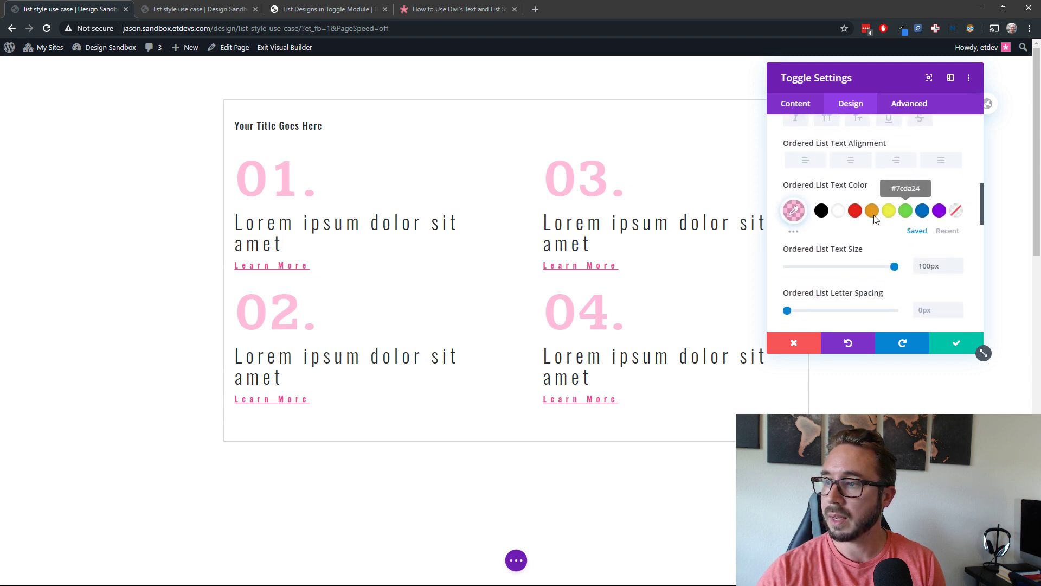
{"action": "left_click", "coordinate": [792, 210]}
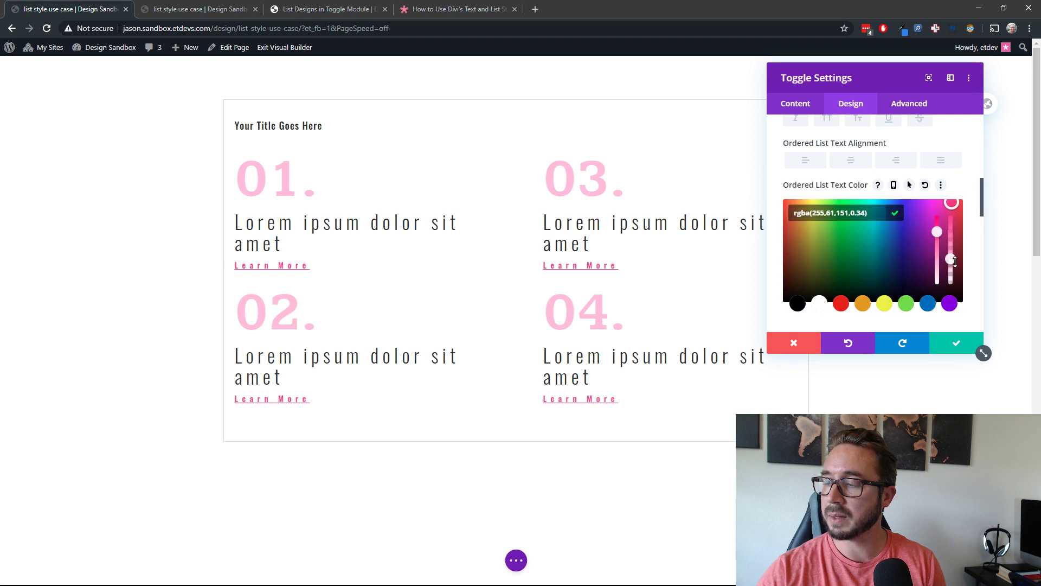
{"action": "left_click_drag", "start_coordinate": [955, 261], "coordinate": [951, 216]}
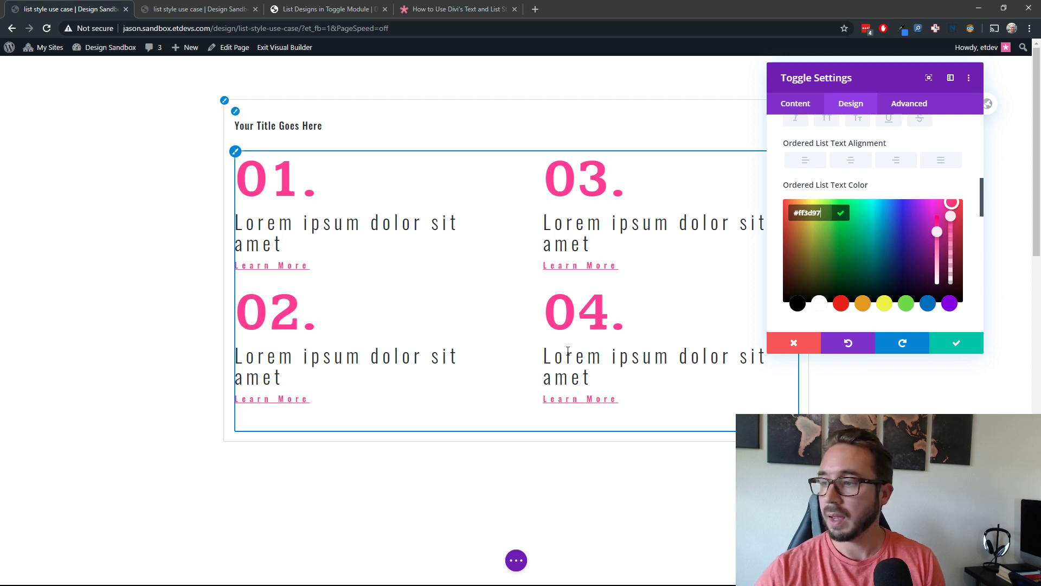
{"action": "left_click", "coordinate": [962, 349]}
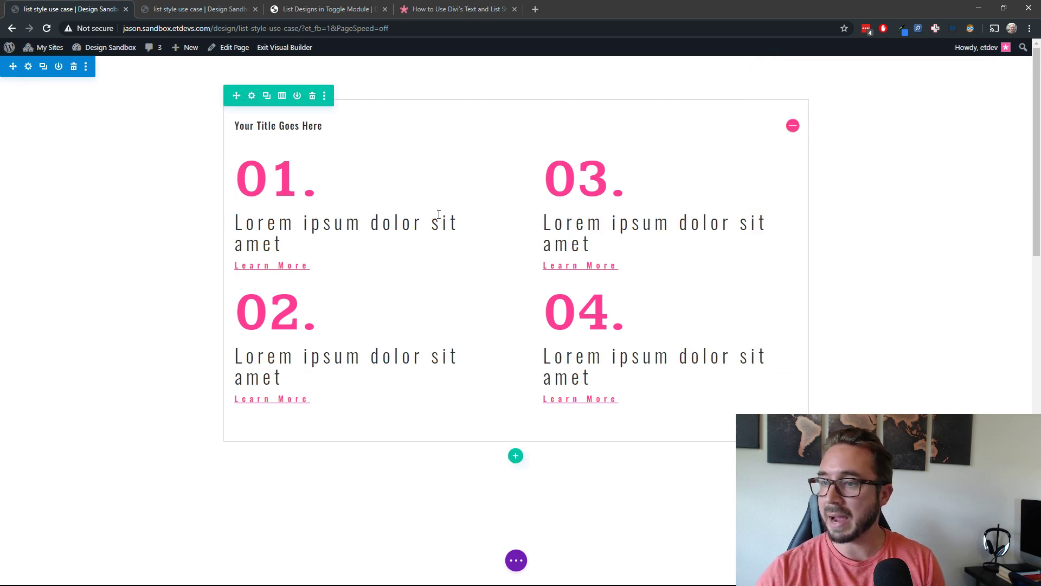
Add a background gradient to the toggle with rgba(255,255,255,0.92) as its first color, and open its second color for editing.
{"action": "left_click", "coordinate": [249, 101]}
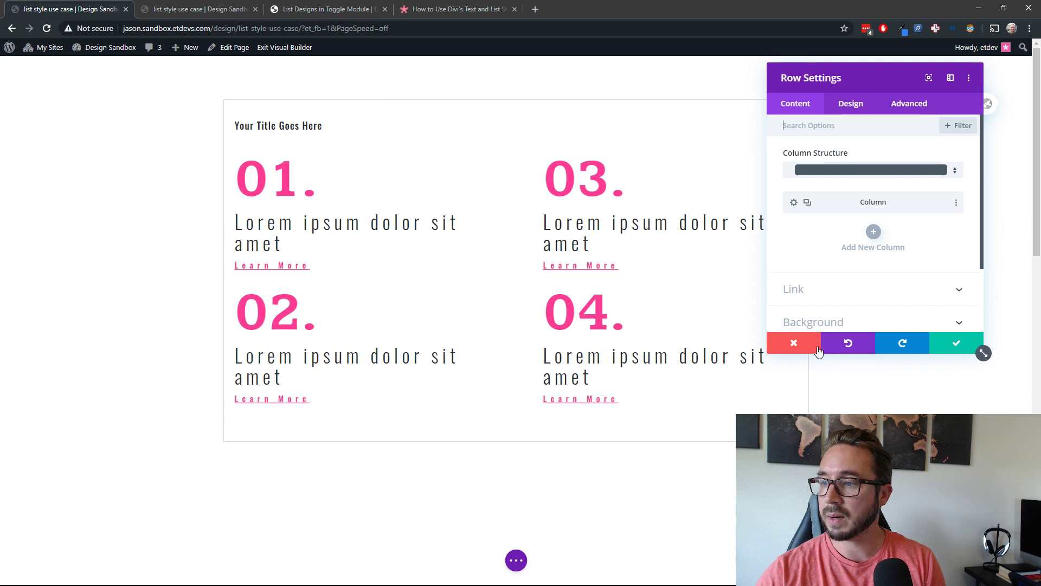
{"action": "left_click", "coordinate": [794, 342]}
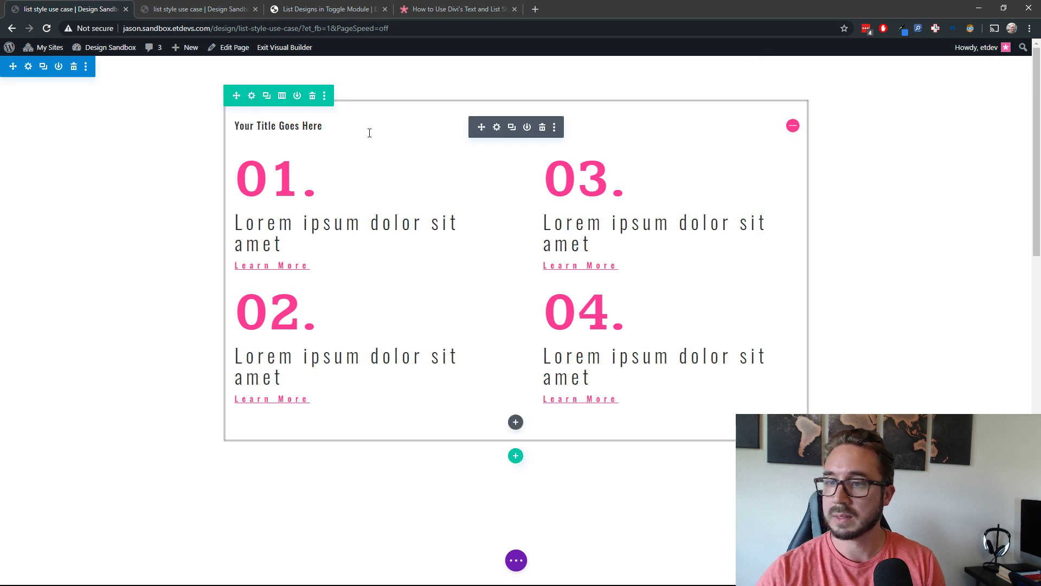
{"action": "left_click", "coordinate": [497, 127]}
{"action": "scroll", "coordinate": [877, 271], "scroll_direction": "down", "scroll_amount": 4}
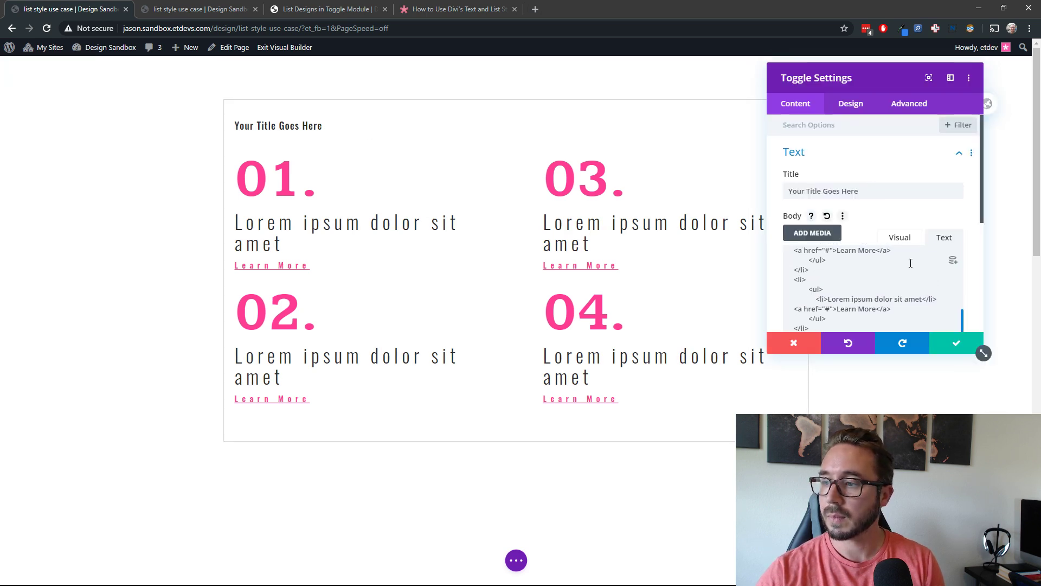
{"action": "scroll", "coordinate": [983, 214], "scroll_direction": "down", "scroll_amount": 5}
{"action": "left_click", "coordinate": [868, 240]}
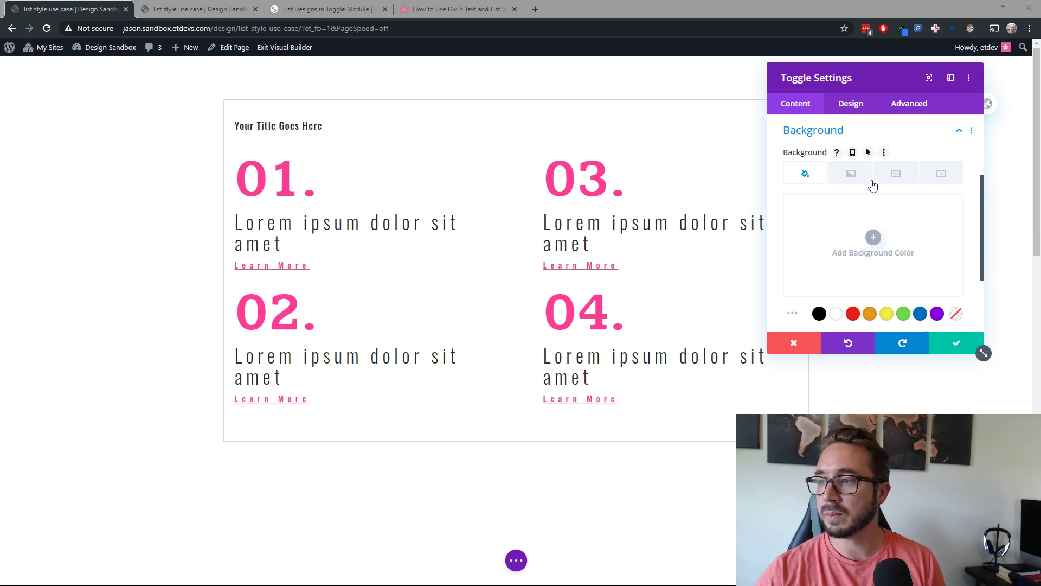
{"action": "left_click", "coordinate": [851, 174]}
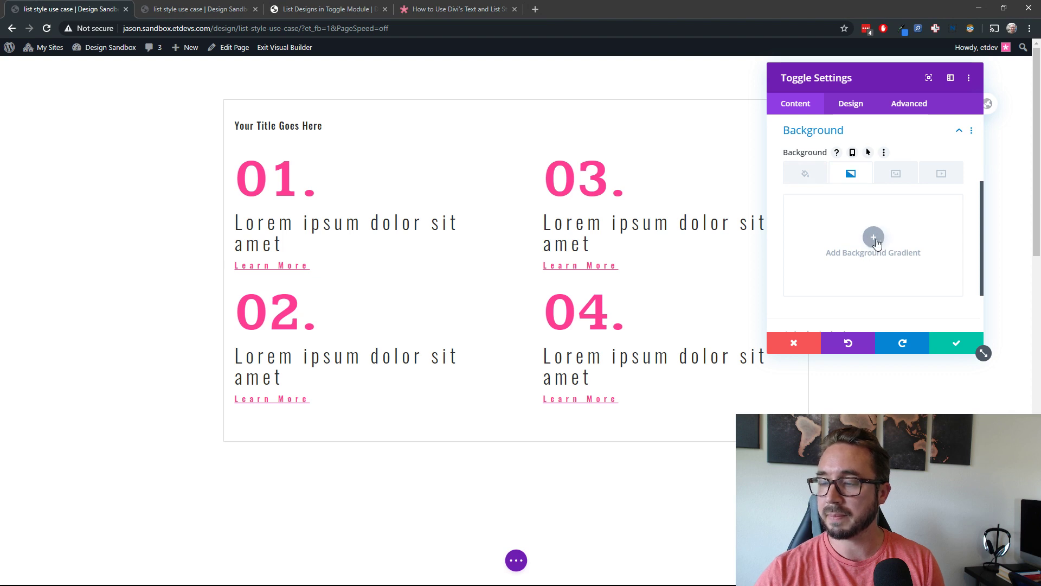
{"action": "left_click", "coordinate": [873, 237]}
{"action": "left_click", "coordinate": [838, 315]}
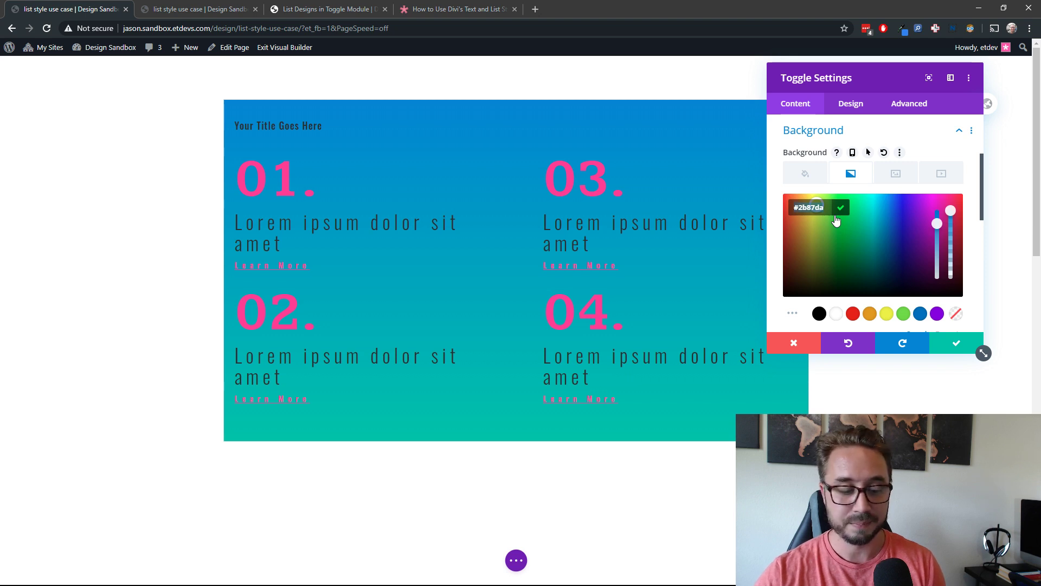
{"action": "type", "text": "rgba(255,255,255,0.92)"}
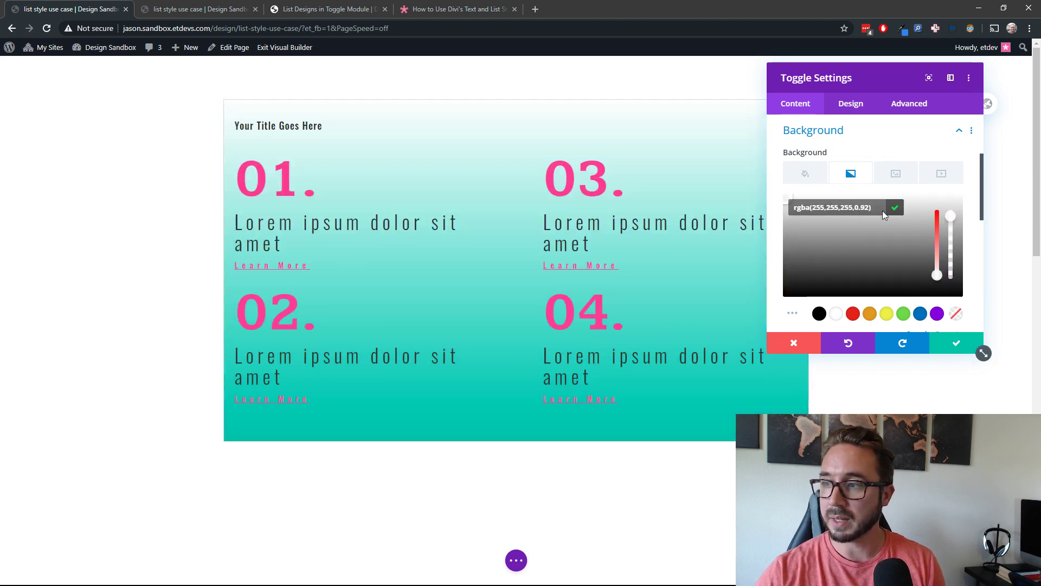
{"action": "left_click", "coordinate": [853, 180]}
{"action": "left_click", "coordinate": [929, 318]}
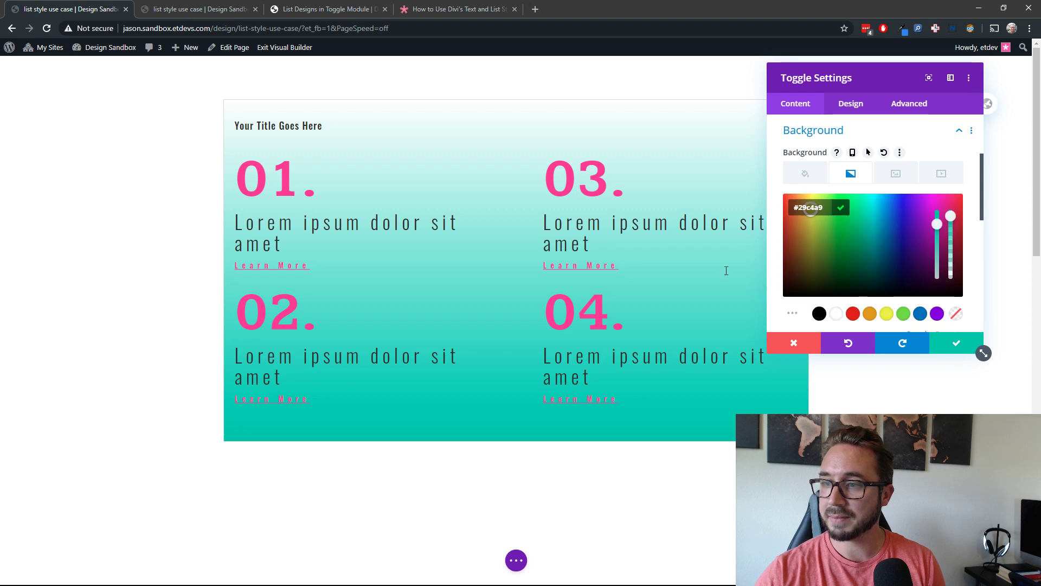
Try a black background color on the toggle.
{"action": "scroll", "coordinate": [43, 193], "scroll_direction": "down", "scroll_amount": 1}
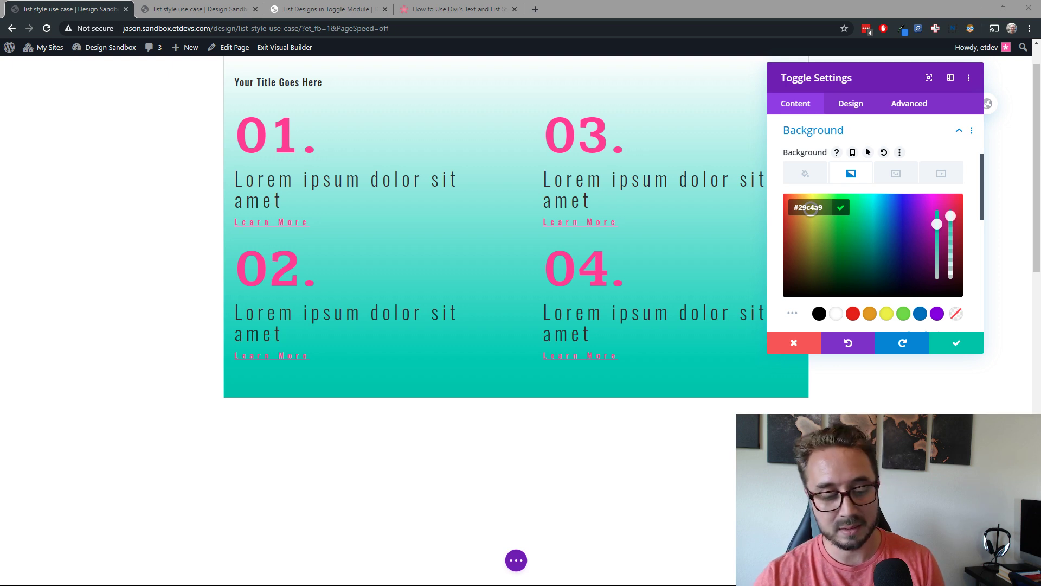
{"action": "left_click", "coordinate": [894, 174]}
{"action": "left_click", "coordinate": [805, 174]}
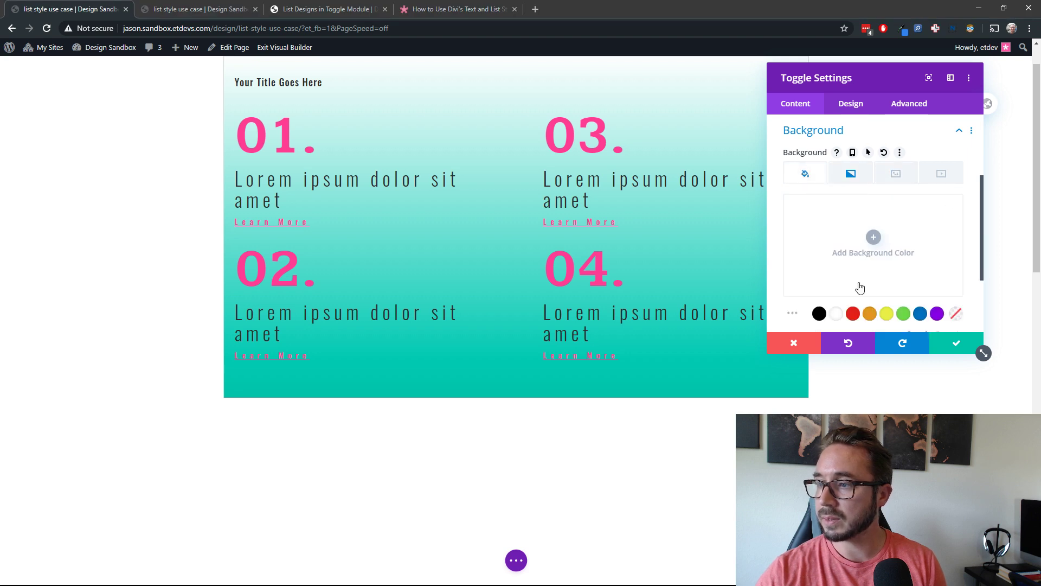
{"action": "left_click", "coordinate": [821, 317]}
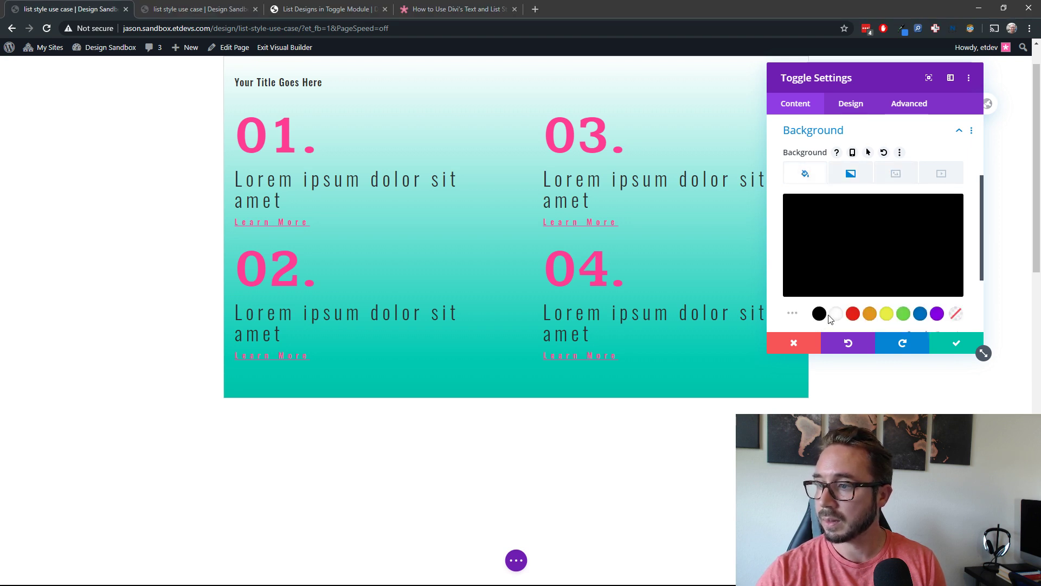
{"action": "left_click", "coordinate": [843, 181]}
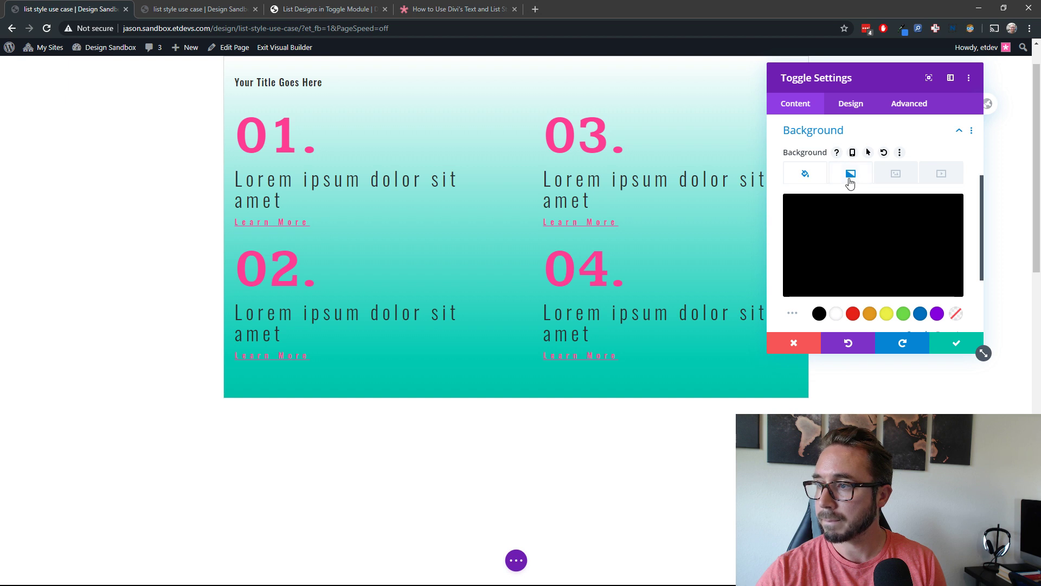
{"action": "left_click", "coordinate": [892, 177]}
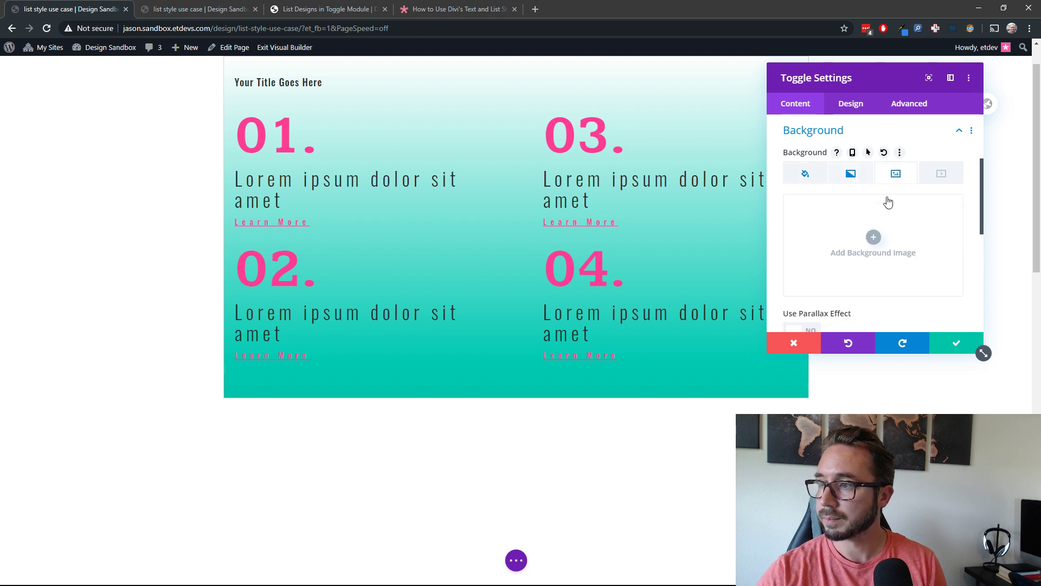
Set the second color of the toggle's background gradient to rgba(255,255,255,0.8).
{"action": "left_click", "coordinate": [851, 173]}
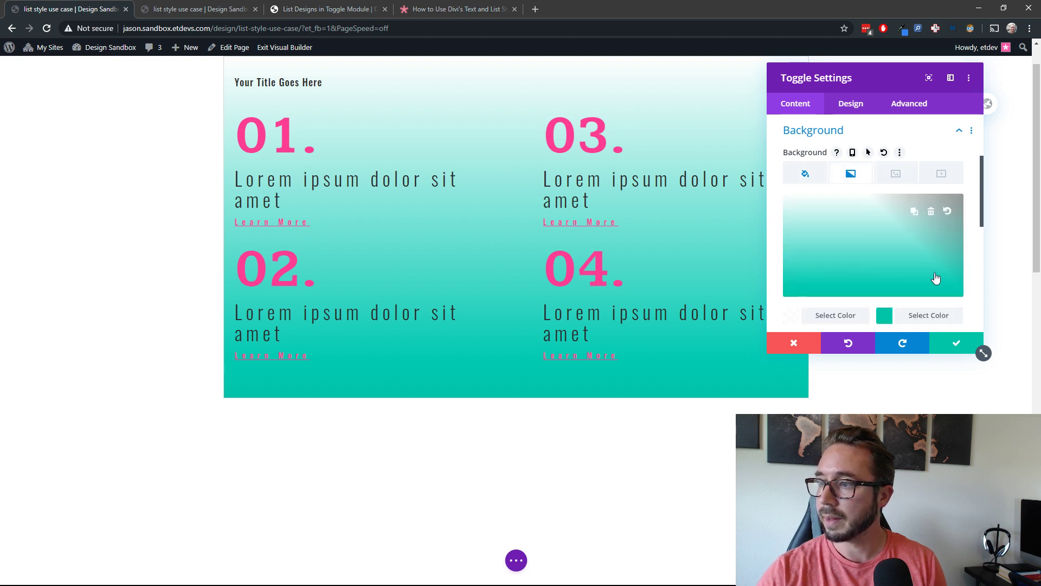
{"action": "left_click", "coordinate": [932, 319]}
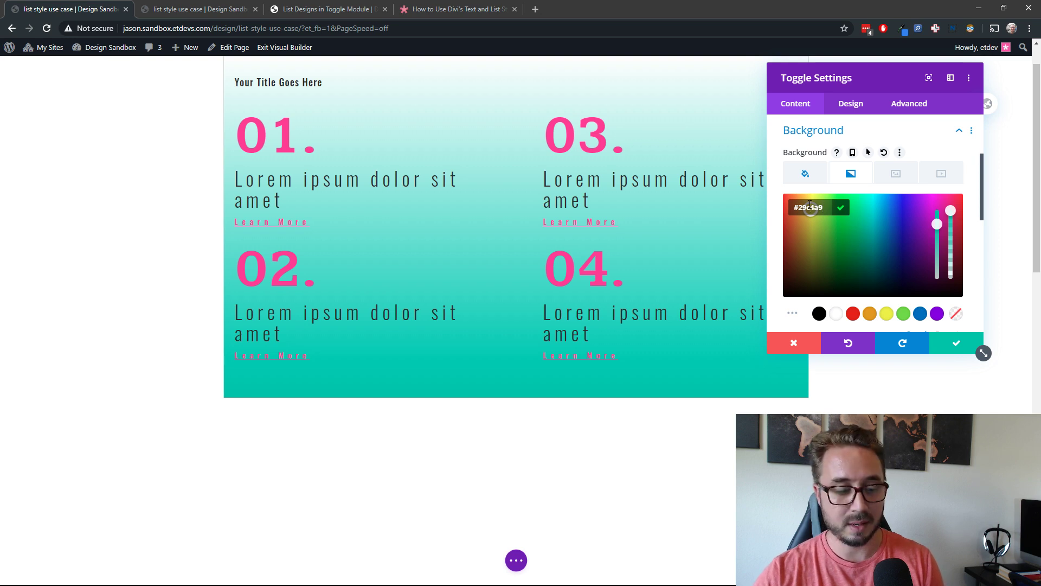
{"action": "key", "text": "ctrl+a"}
{"action": "type", "text": "rgba(255,255,255,0.8)"}
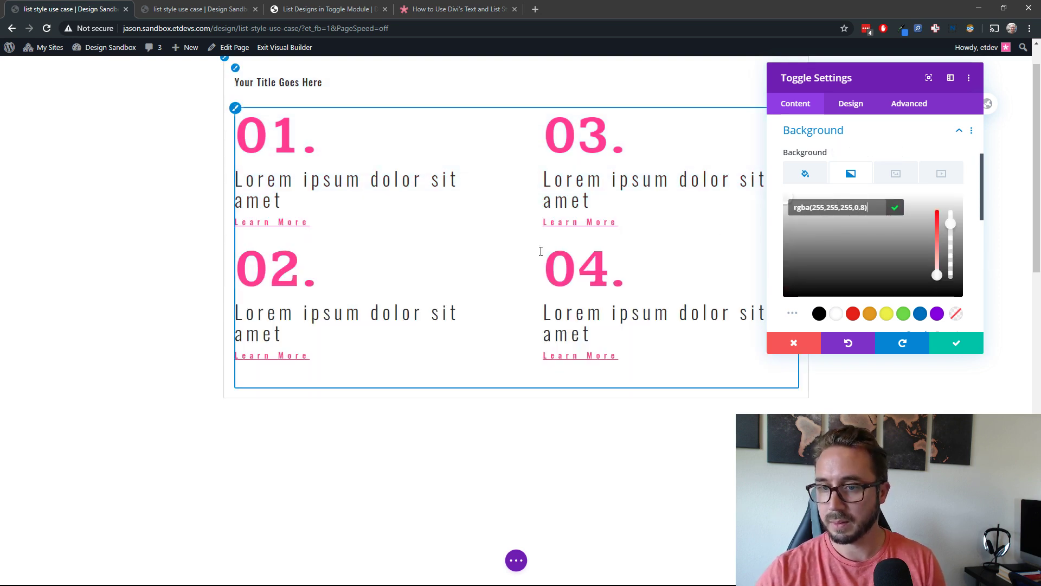
{"action": "scroll", "coordinate": [538, 248], "scroll_direction": "down", "scroll_amount": 1}
{"action": "left_click", "coordinate": [977, 185]}
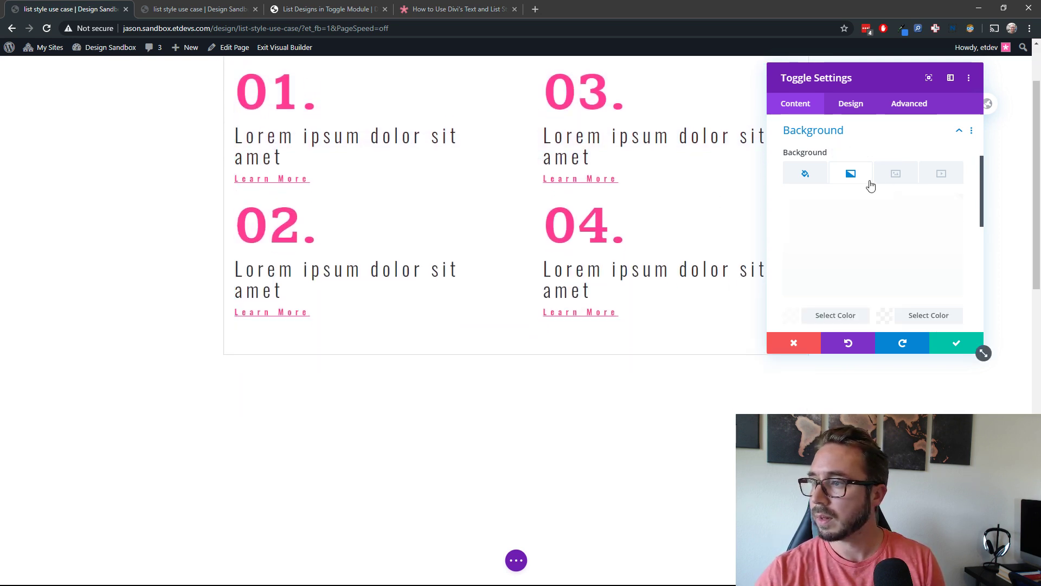
Enable placing the toggle's gradient above the background image.
{"action": "scroll", "coordinate": [871, 298], "scroll_direction": "down", "scroll_amount": 3}
{"action": "scroll", "coordinate": [873, 300], "scroll_direction": "down", "scroll_amount": 2}
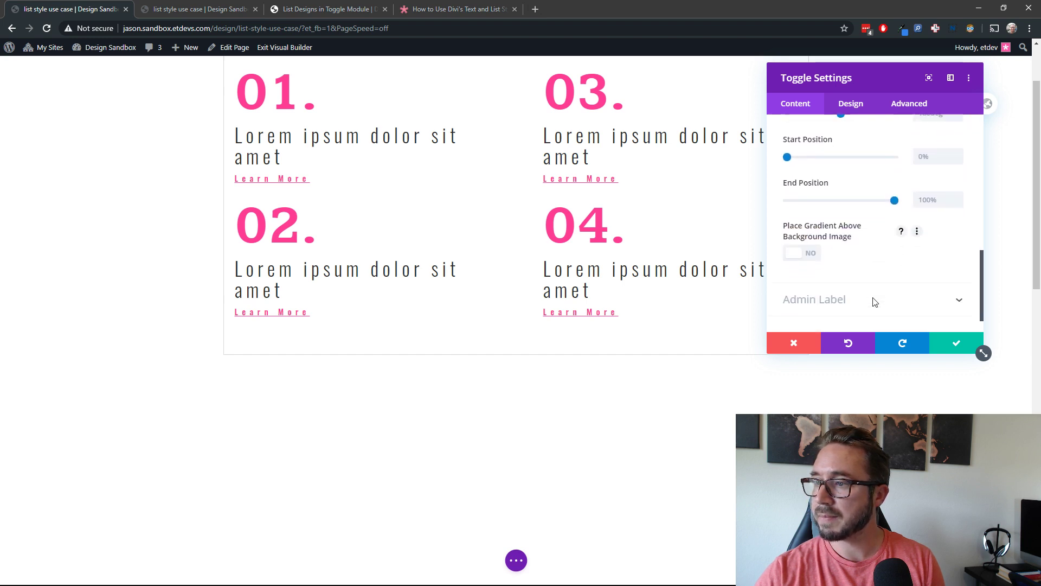
{"action": "scroll", "coordinate": [819, 298], "scroll_direction": "up", "scroll_amount": 1}
{"action": "left_click", "coordinate": [814, 287]}
Delete the black background color from the toggle.
{"action": "scroll", "coordinate": [867, 291], "scroll_direction": "up", "scroll_amount": 1}
{"action": "scroll", "coordinate": [863, 244], "scroll_direction": "up", "scroll_amount": 5}
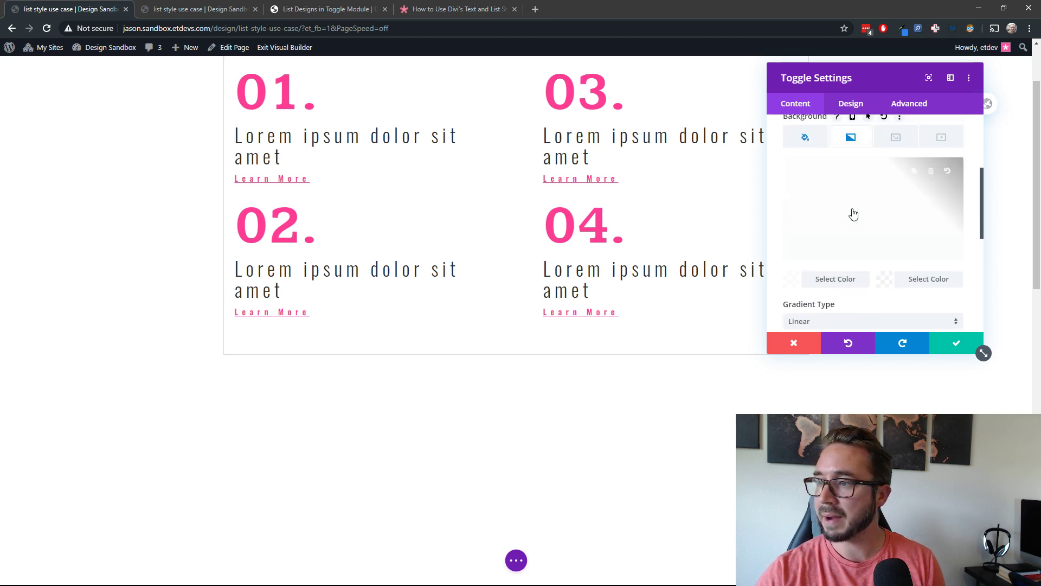
{"action": "left_click", "coordinate": [805, 211]}
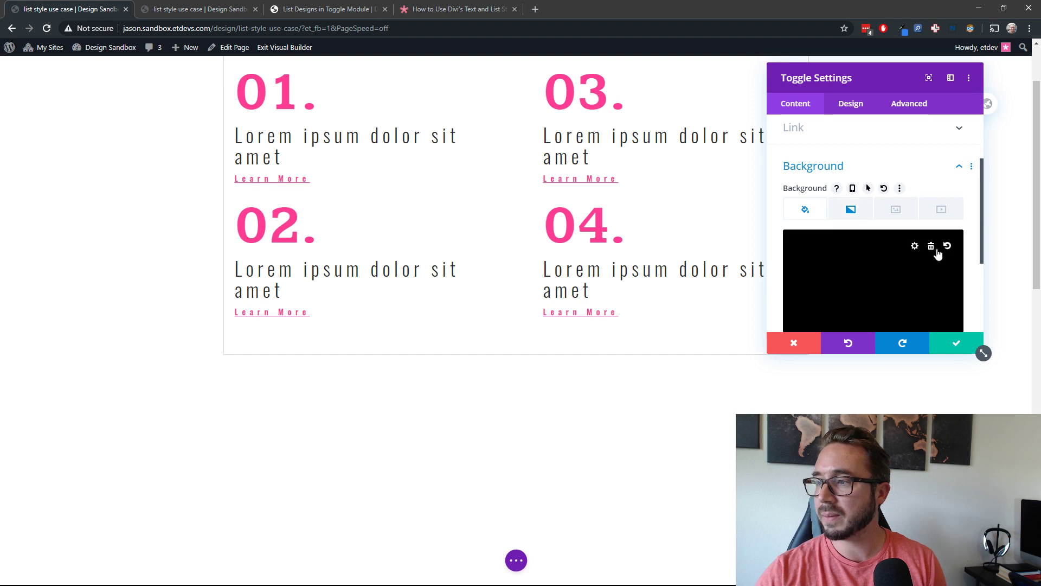
{"action": "left_click", "coordinate": [933, 248]}
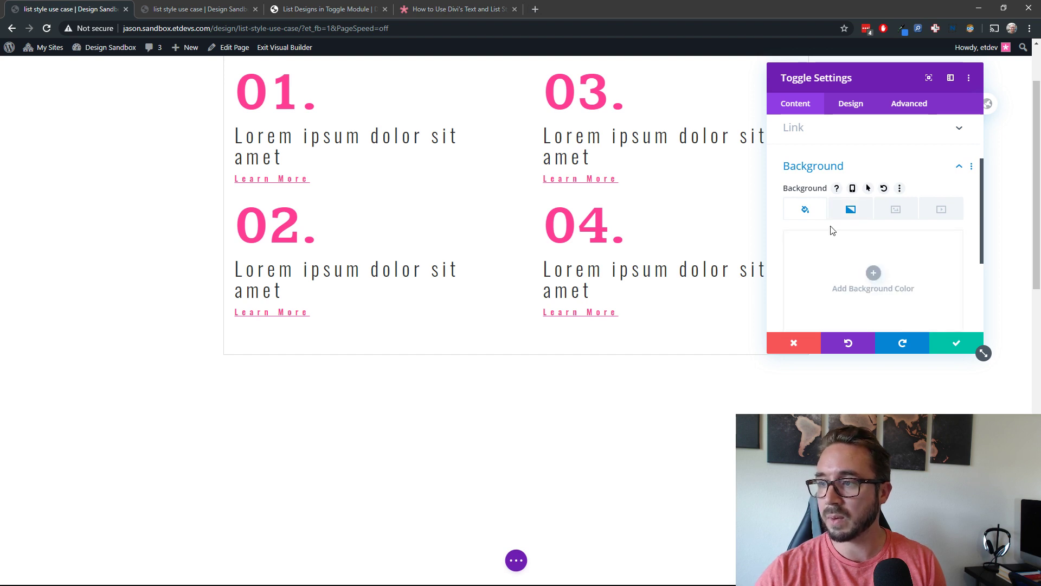
Add the coffee and pastry photo bakery-16-4.jpg from the media library as the toggle's background image.
{"action": "left_click", "coordinate": [896, 210]}
{"action": "left_click", "coordinate": [882, 275]}
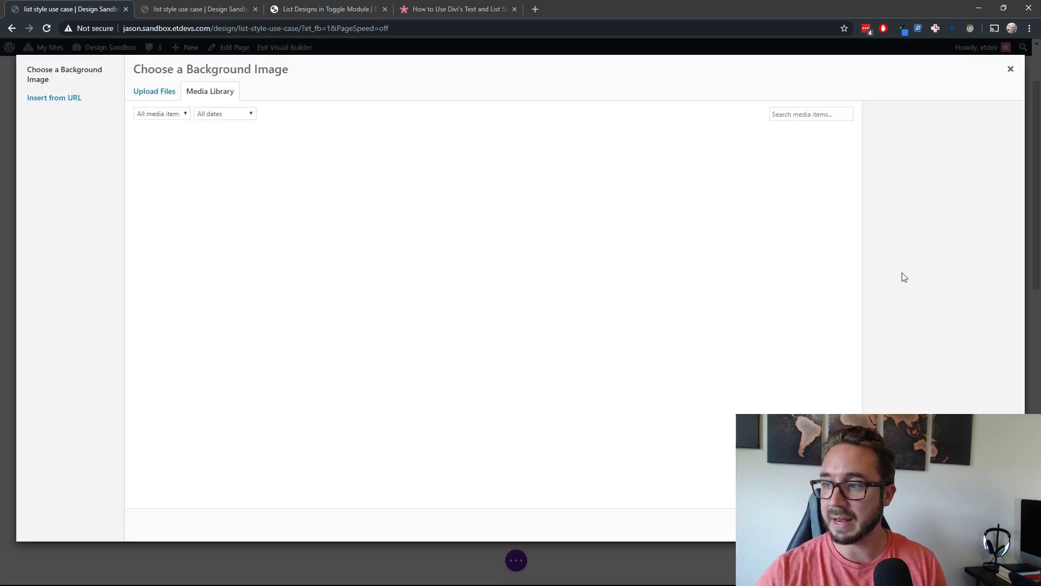
{"action": "scroll", "coordinate": [510, 273], "scroll_direction": "down", "scroll_amount": 2}
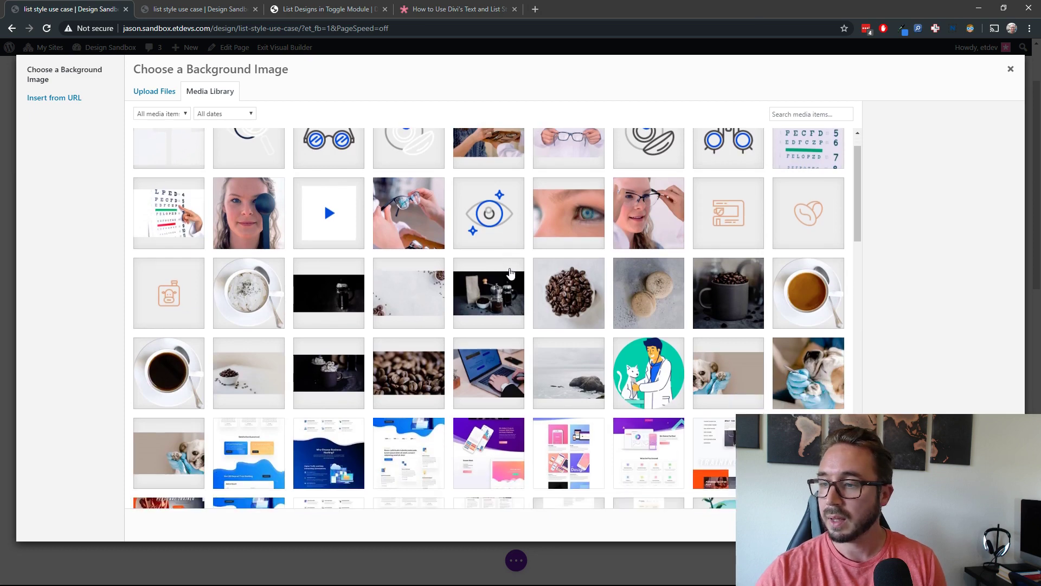
{"action": "scroll", "coordinate": [510, 273], "scroll_direction": "down", "scroll_amount": 2}
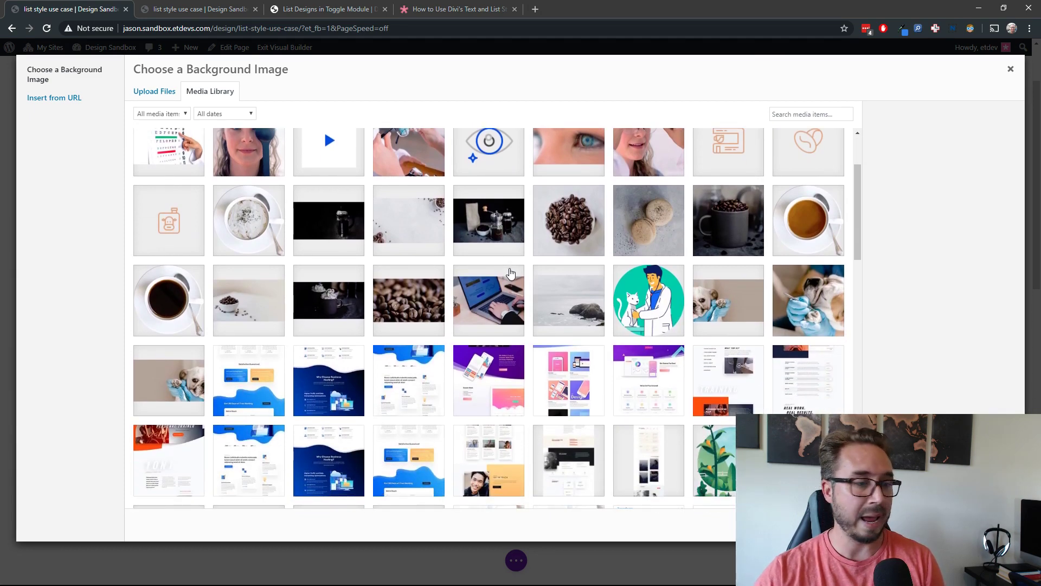
{"action": "scroll", "coordinate": [509, 273], "scroll_direction": "down", "scroll_amount": 5}
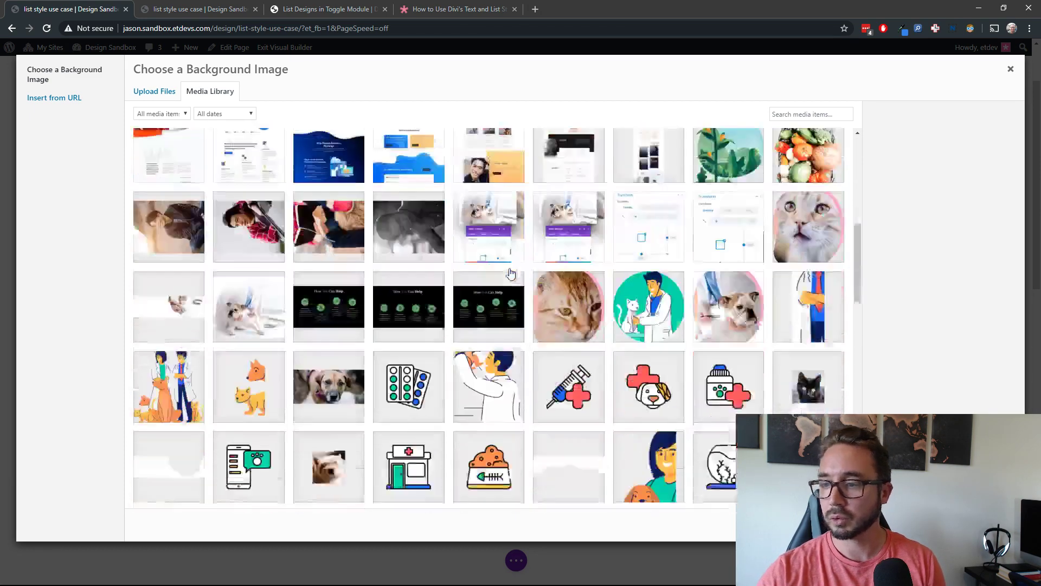
{"action": "scroll", "coordinate": [510, 273], "scroll_direction": "down", "scroll_amount": 12}
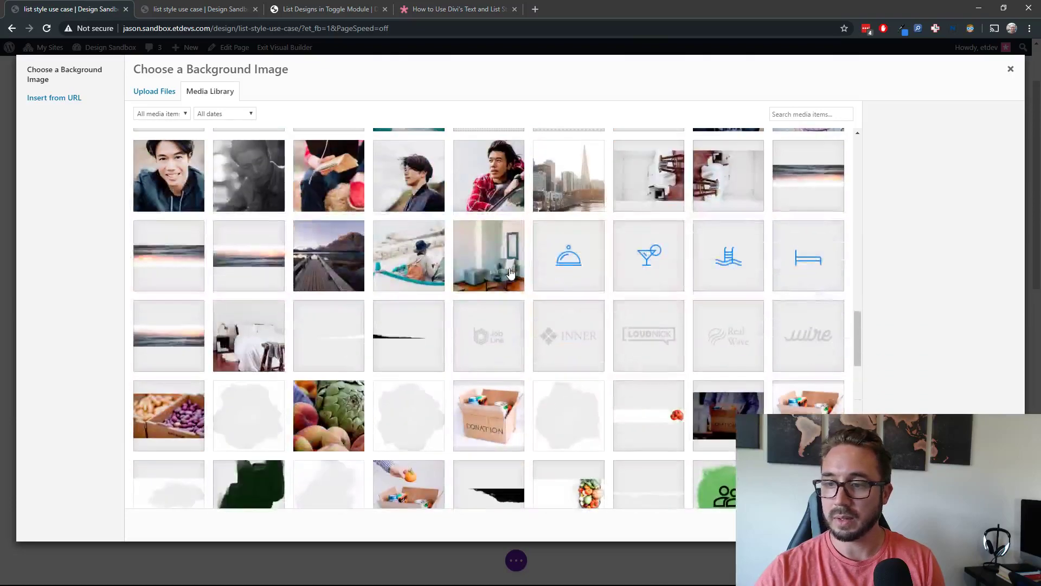
{"action": "scroll", "coordinate": [510, 272], "scroll_direction": "down", "scroll_amount": 9}
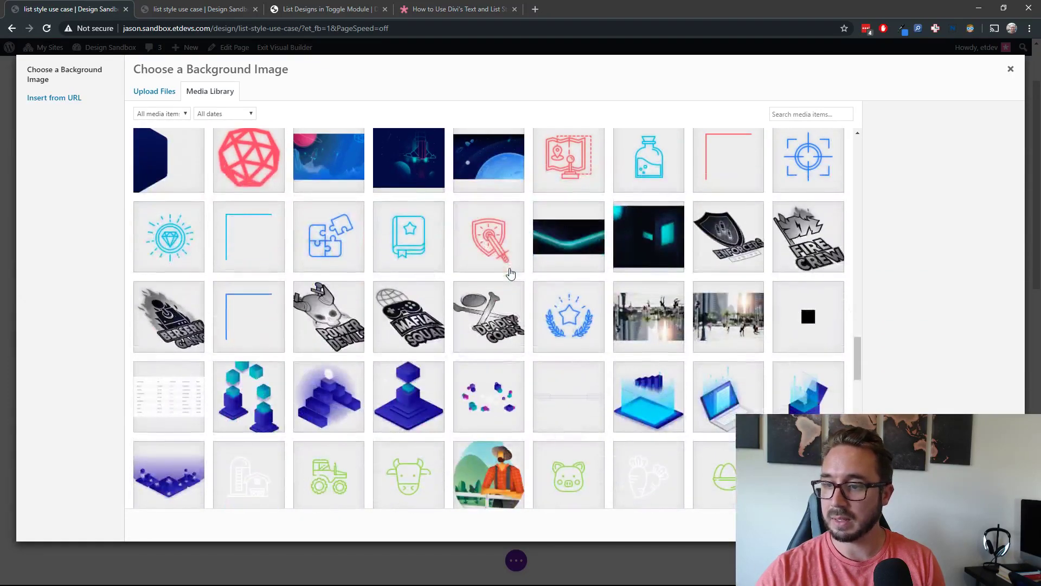
{"action": "scroll", "coordinate": [510, 273], "scroll_direction": "down", "scroll_amount": 14}
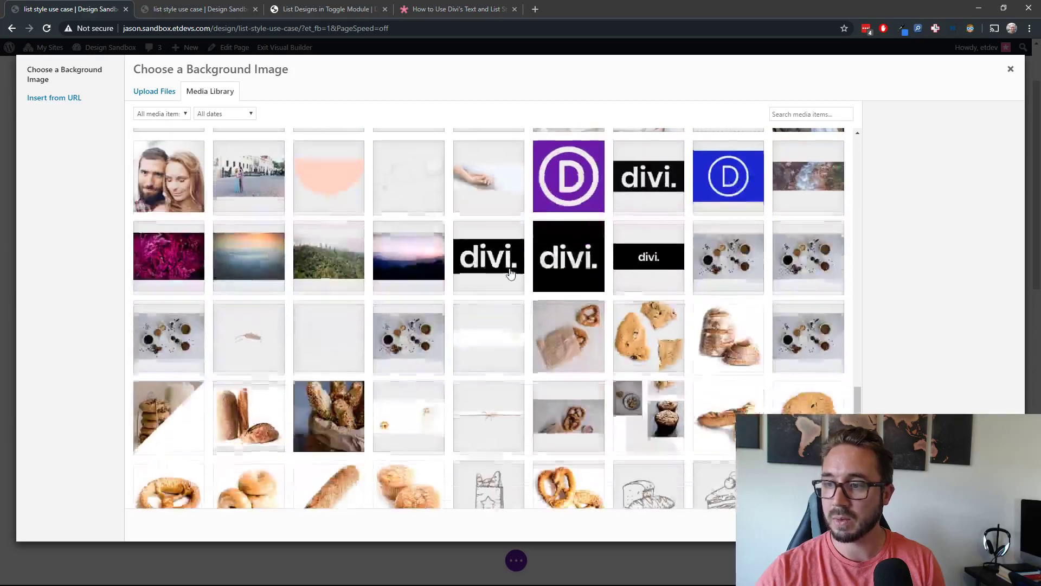
{"action": "scroll", "coordinate": [510, 273], "scroll_direction": "down", "scroll_amount": 1}
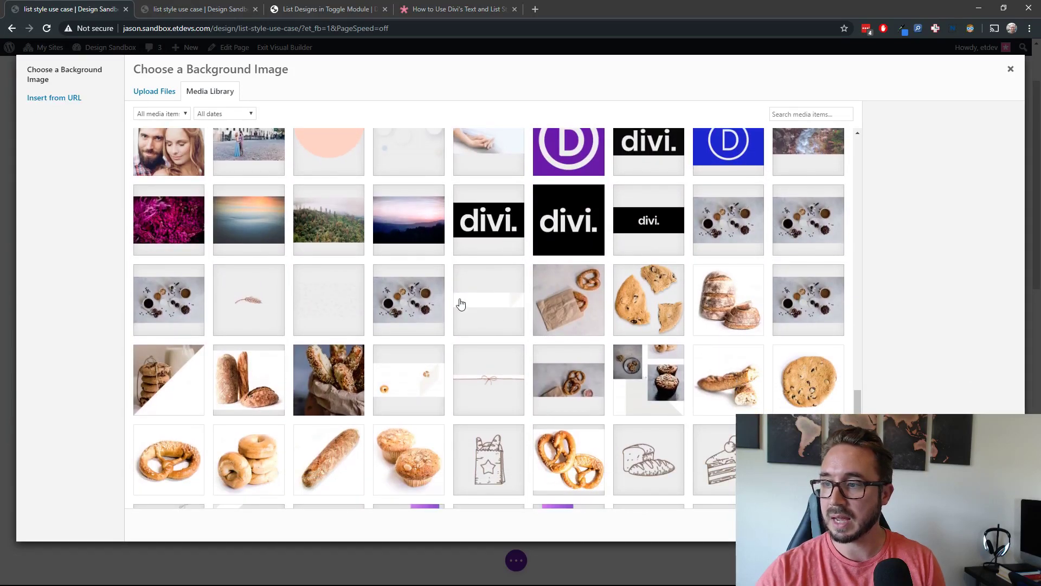
{"action": "left_click", "coordinate": [724, 225]}
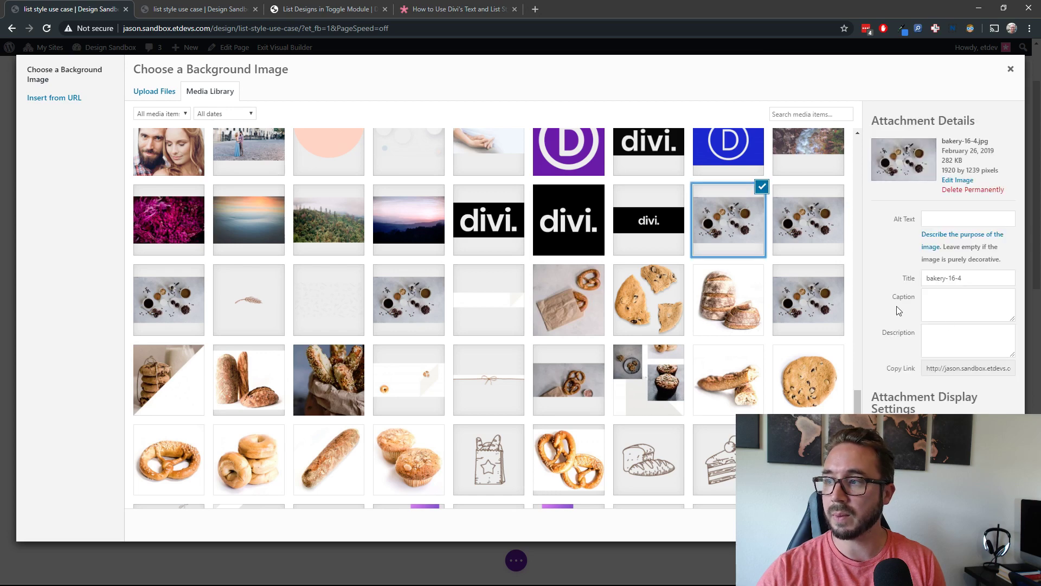
{"action": "left_click", "coordinate": [981, 525]}
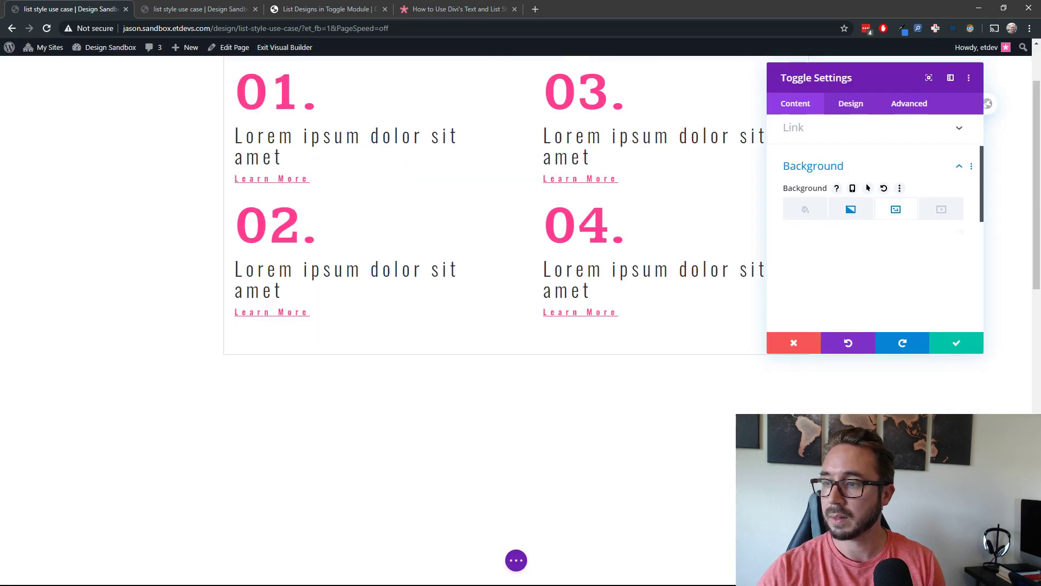
{"action": "scroll", "coordinate": [597, 297], "scroll_direction": "up", "scroll_amount": 2}
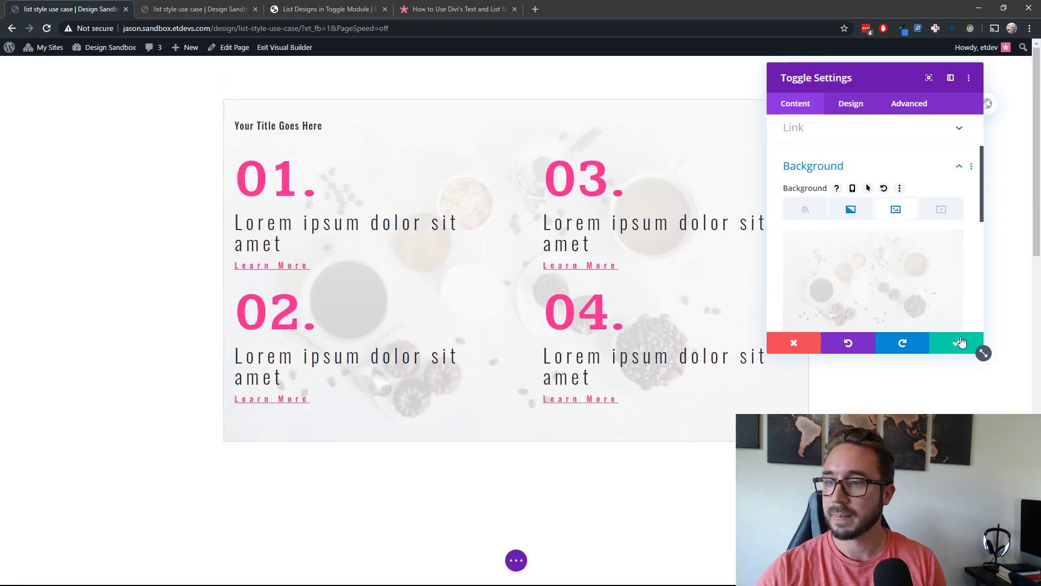
Switch the placement of the gradient above the background image off and back on to compare the looks.
{"action": "scroll", "coordinate": [429, 242], "scroll_direction": "down", "scroll_amount": 1}
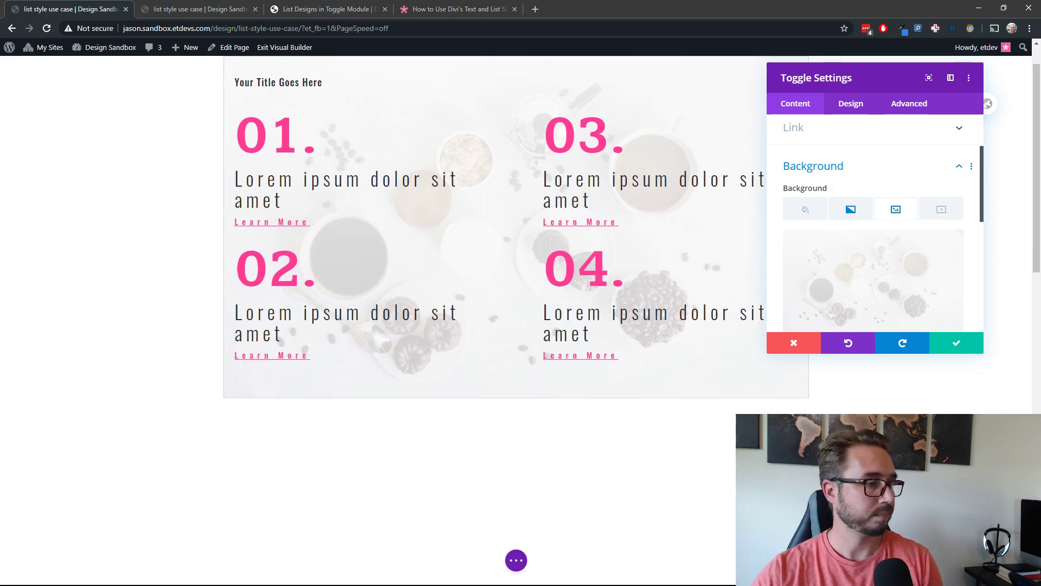
{"action": "left_click", "coordinate": [852, 210]}
{"action": "scroll", "coordinate": [915, 249], "scroll_direction": "down", "scroll_amount": 2}
{"action": "scroll", "coordinate": [914, 249], "scroll_direction": "down", "scroll_amount": 5}
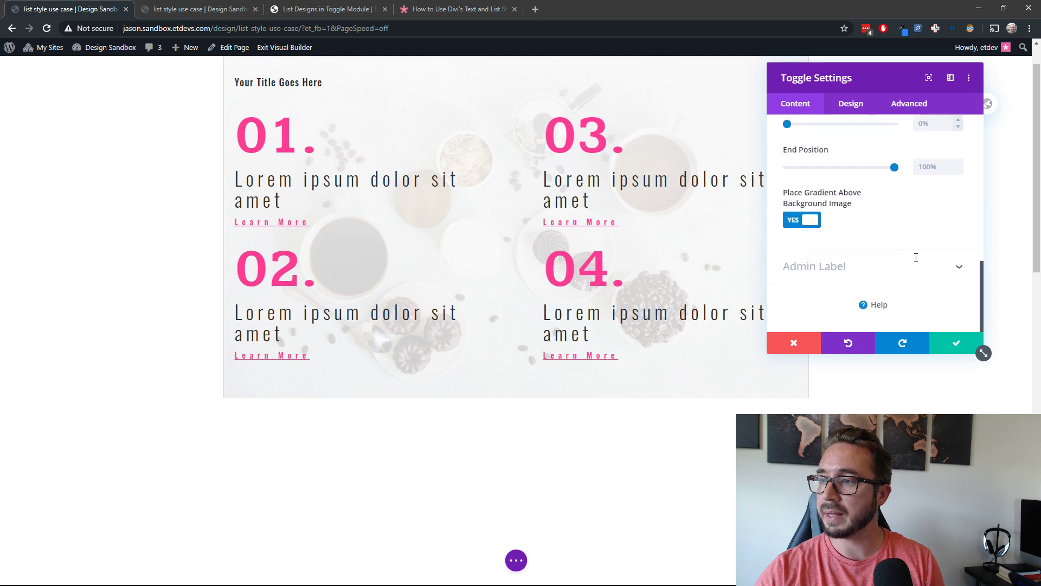
{"action": "left_click", "coordinate": [807, 220]}
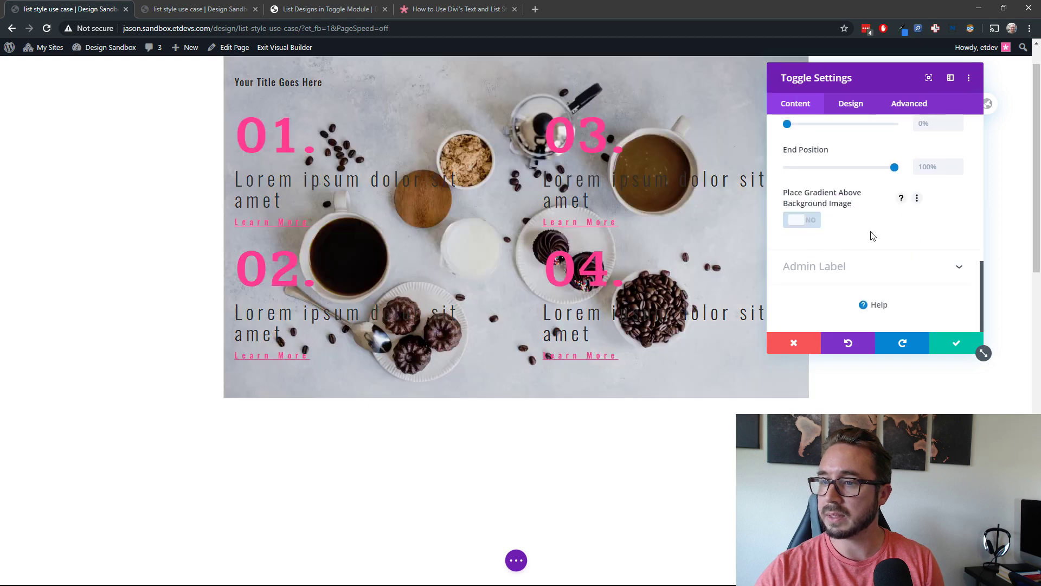
{"action": "left_click", "coordinate": [812, 221]}
Set the direction of the toggle's background gradient to 90deg.
{"action": "scroll", "coordinate": [882, 228], "scroll_direction": "up", "scroll_amount": 2}
{"action": "scroll", "coordinate": [881, 228], "scroll_direction": "up", "scroll_amount": 1}
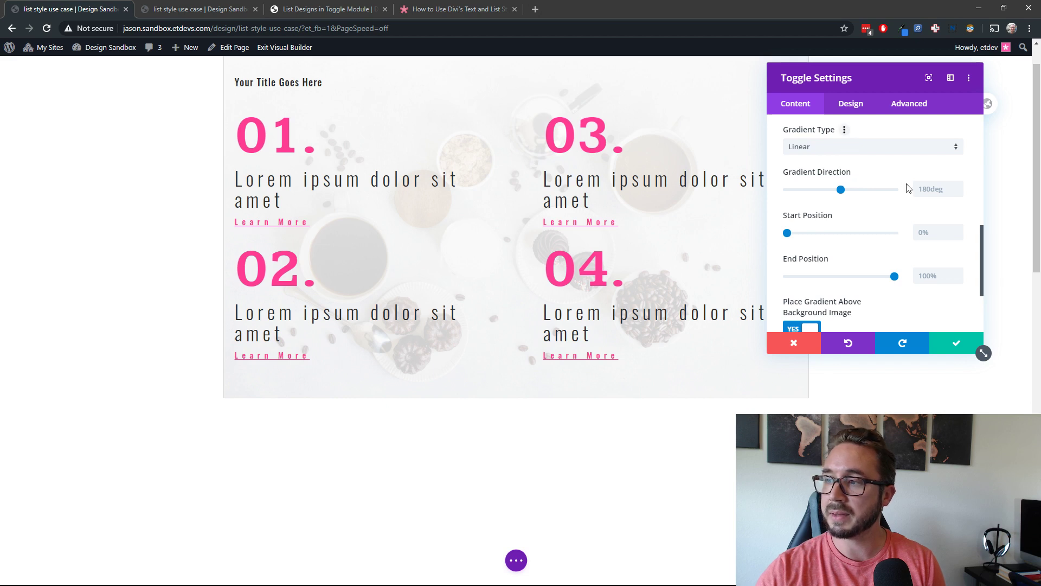
{"action": "left_click", "coordinate": [936, 185]}
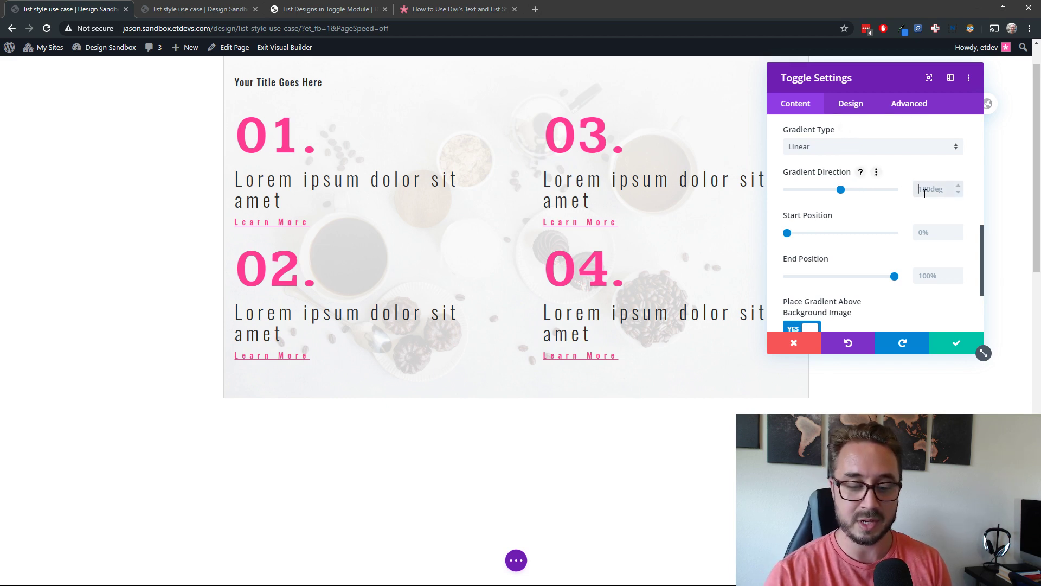
{"action": "type", "text": "90"}
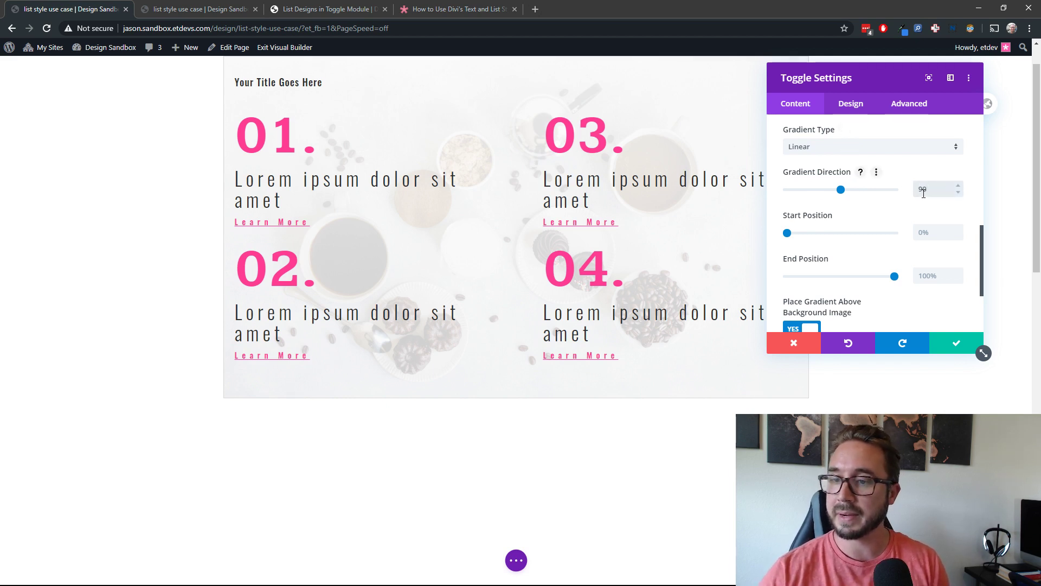
{"action": "type", "text": "deg"}
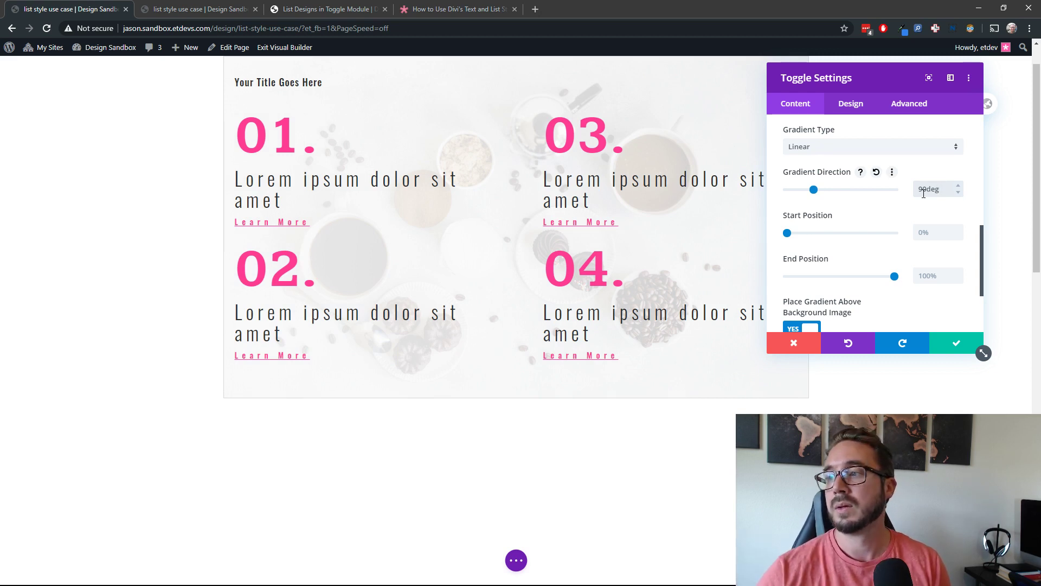
Set the gradient's start position to 50% and its end position to 0% for a hard split between the two columns.
{"action": "left_click", "coordinate": [926, 232]}
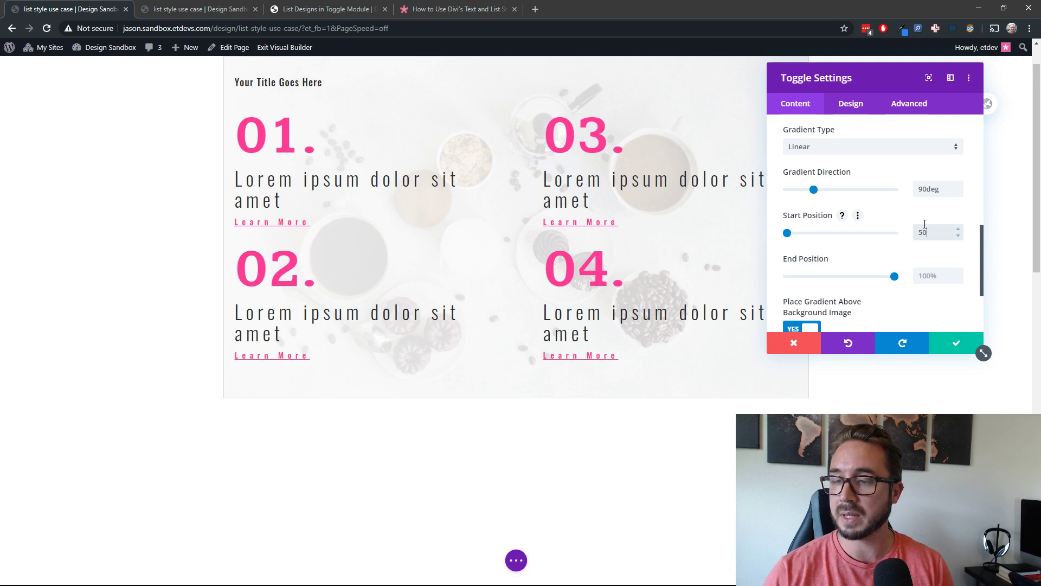
{"action": "type", "text": "%"}
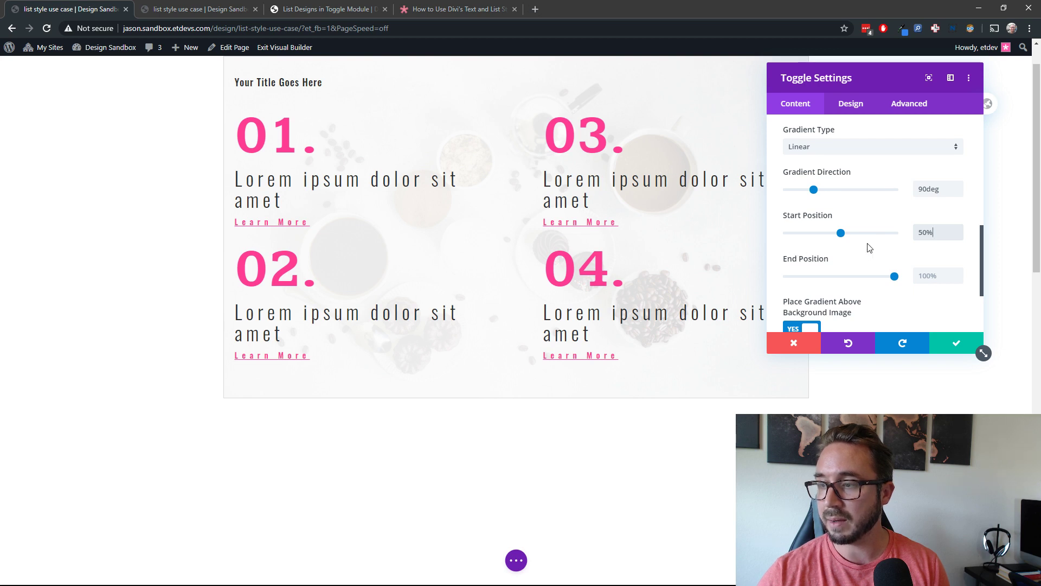
{"action": "left_click_drag", "start_coordinate": [894, 276], "coordinate": [730, 281]}
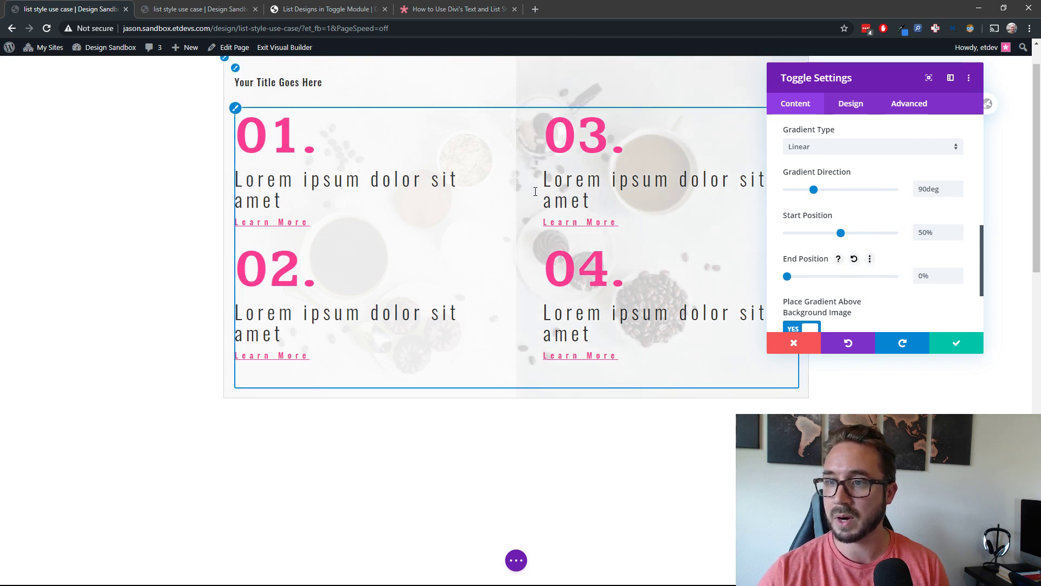
{"action": "scroll", "coordinate": [535, 191], "scroll_direction": "up", "scroll_amount": 1}
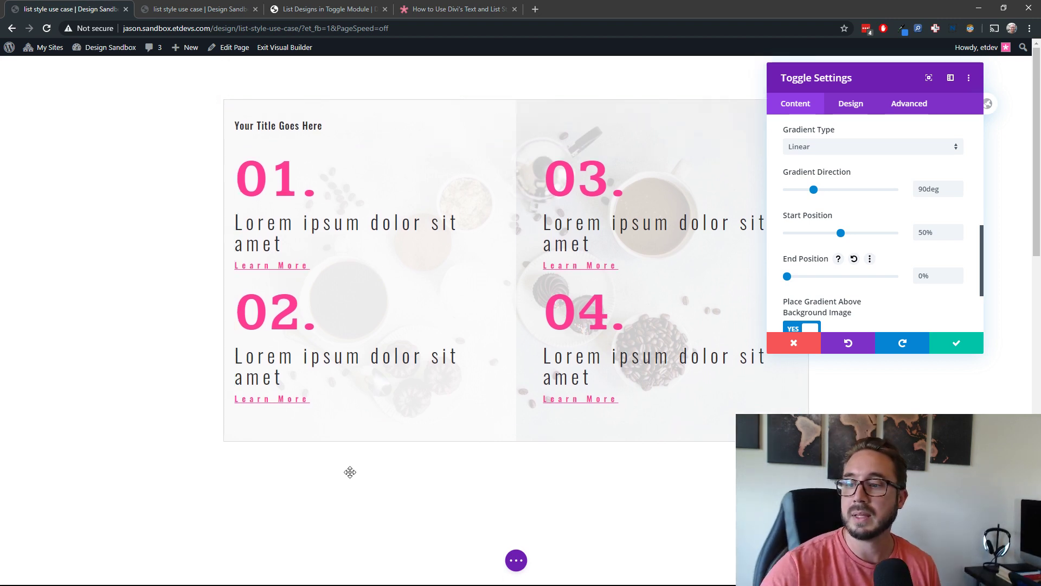
Save the toggle's background settings and save the page.
{"action": "left_click", "coordinate": [952, 342]}
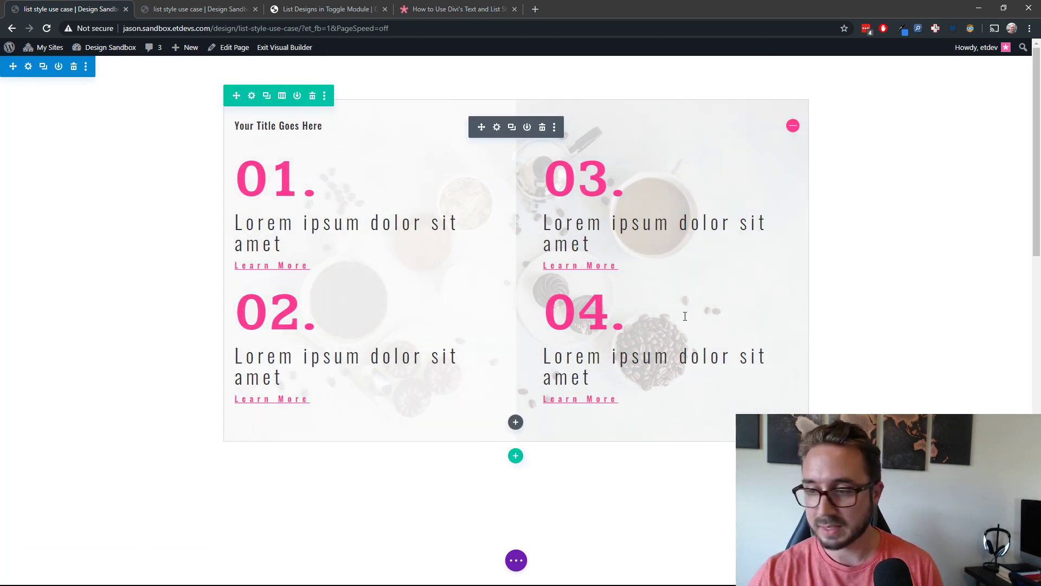
{"action": "key", "text": "ctrl+s"}
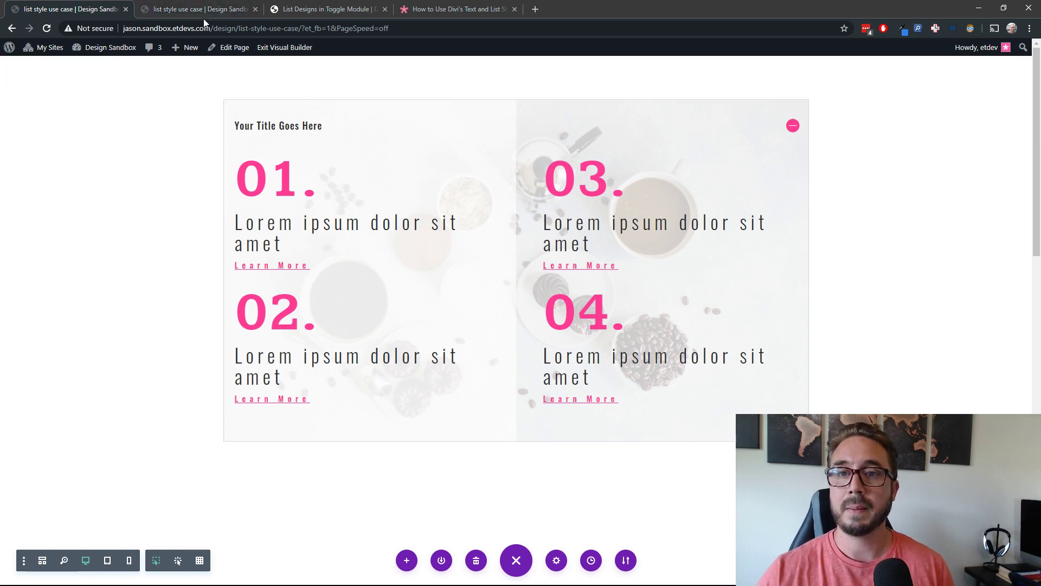
{"action": "left_click", "coordinate": [217, 10]}
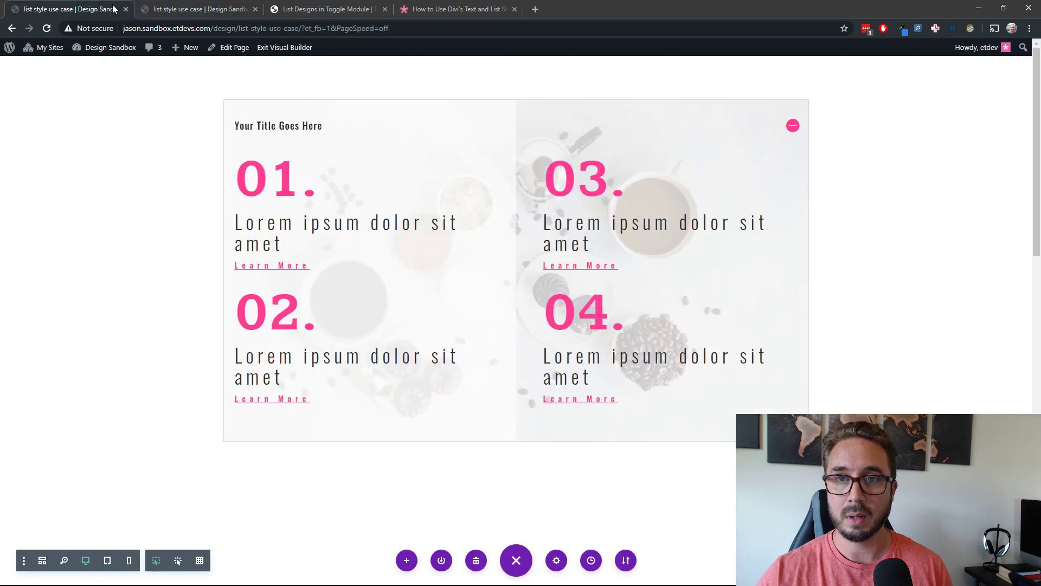
{"action": "left_click", "coordinate": [82, 9]}
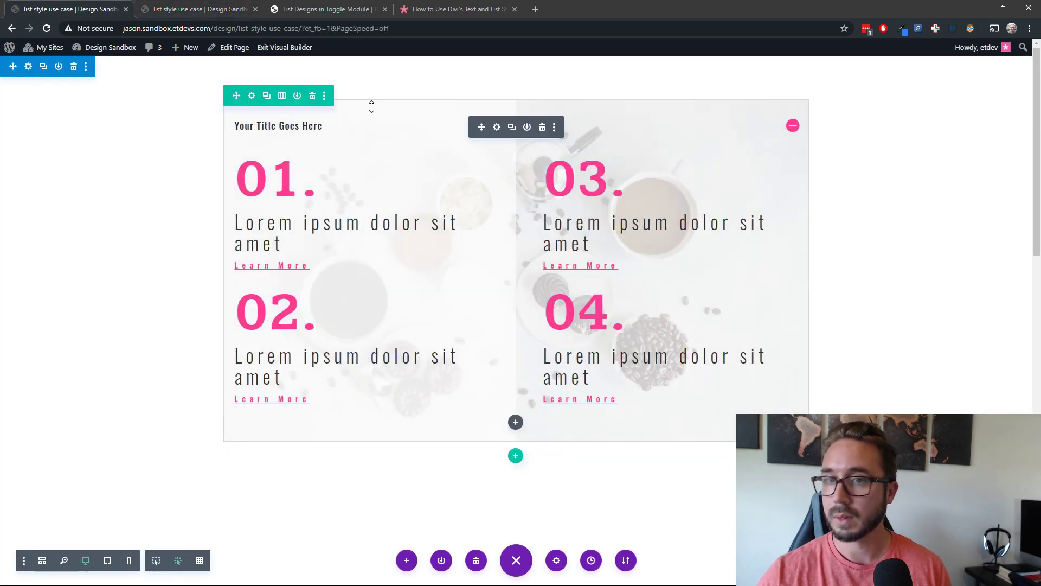
Reload the live page and open and close the two-column toggle to check the published design.
{"action": "left_click", "coordinate": [229, 11]}
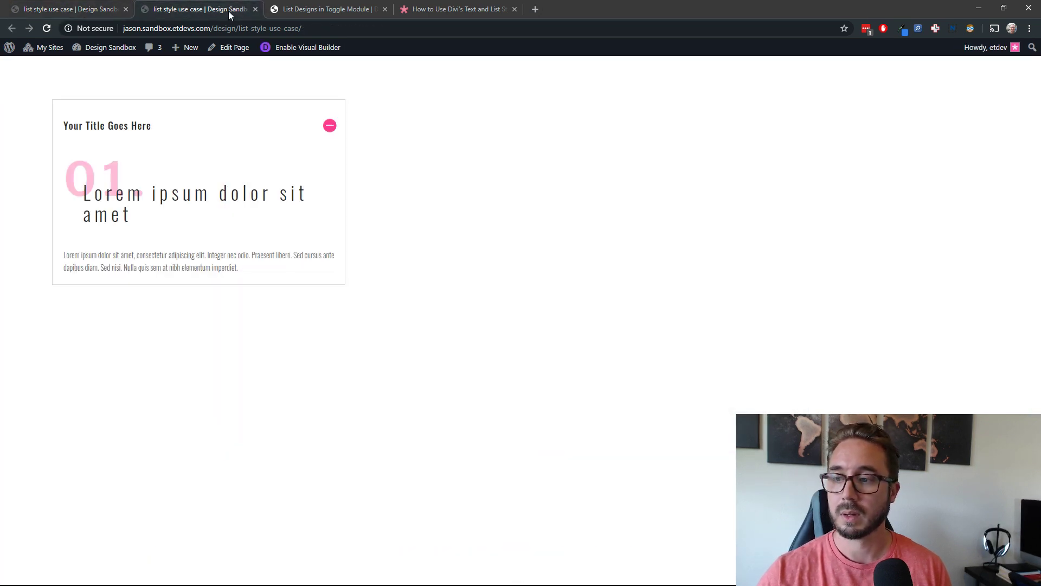
{"action": "key", "text": "F5"}
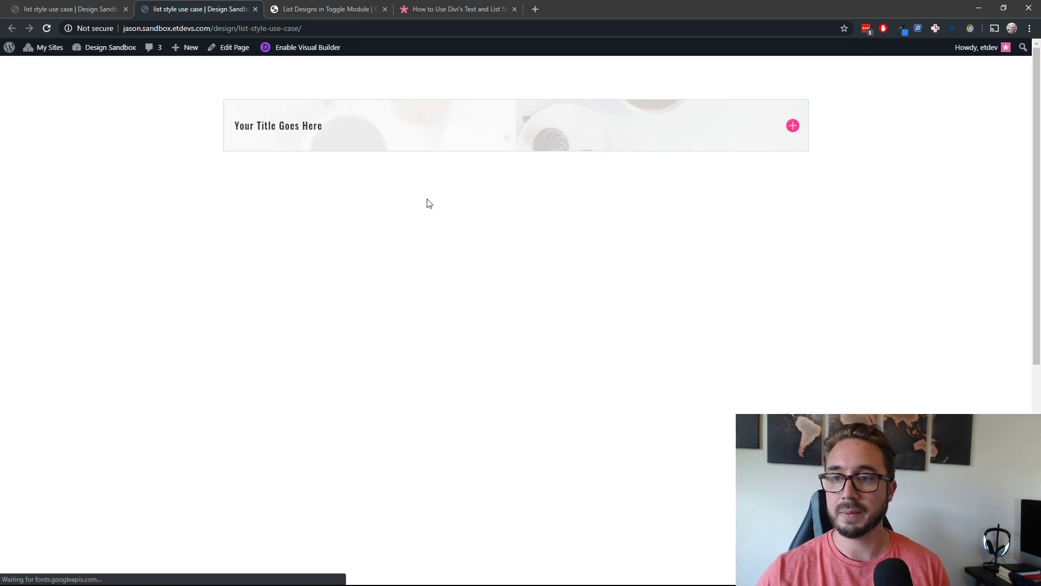
{"action": "left_click", "coordinate": [797, 132]}
{"action": "left_click", "coordinate": [798, 132]}
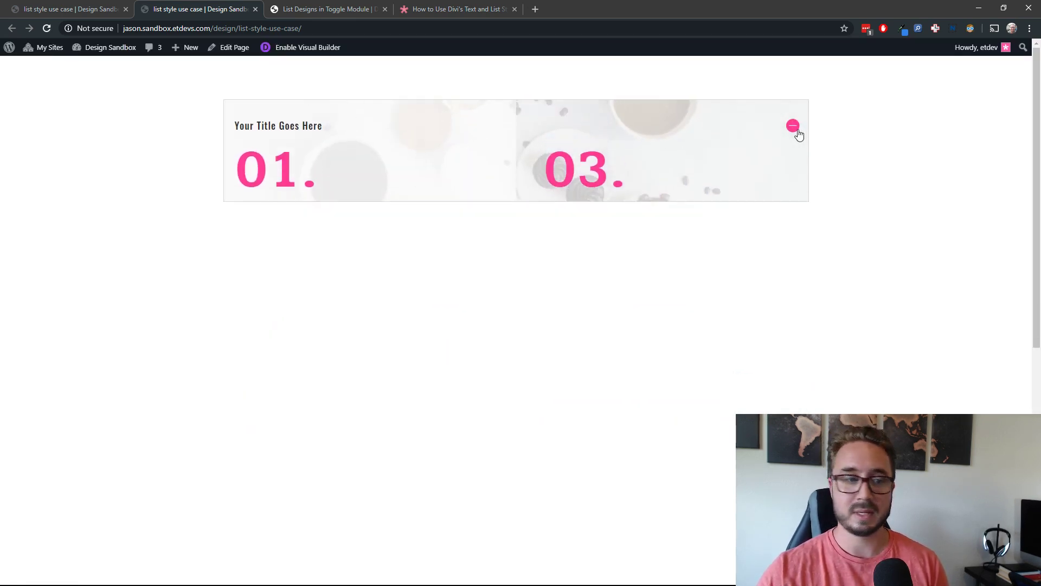
{"action": "left_click", "coordinate": [798, 132]}
{"action": "left_click", "coordinate": [798, 132]}
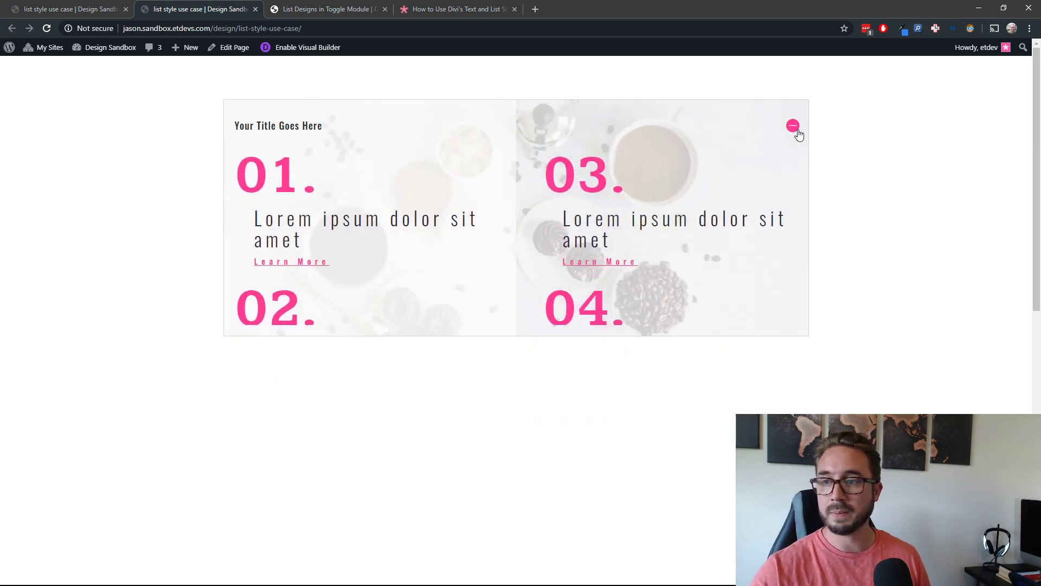
{"action": "left_click", "coordinate": [797, 132]}
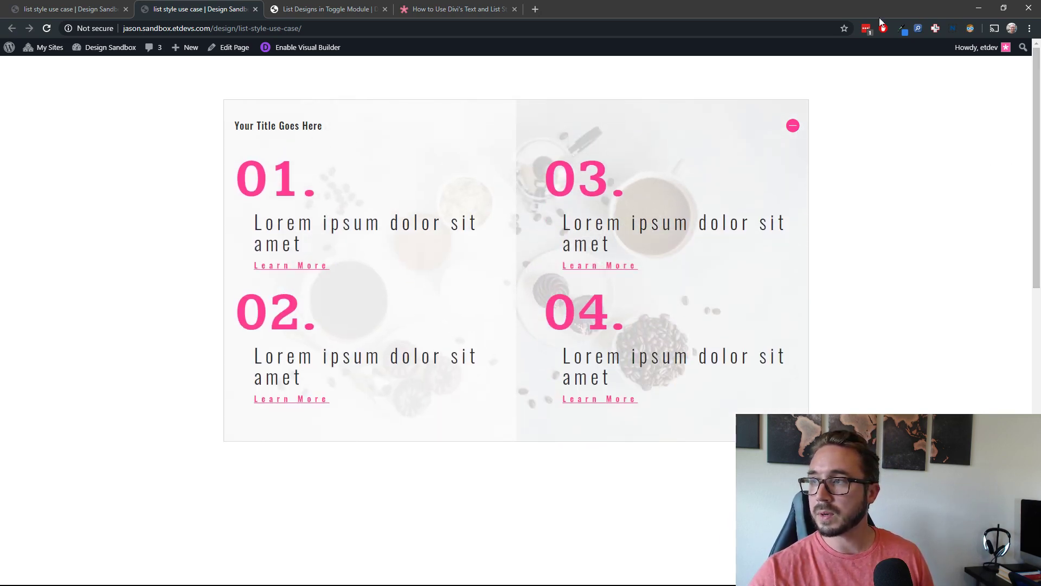
Check the live toggle in the browser's responsive view, narrowing the viewport to about 513 px and widening it to about 2276 px.
{"action": "left_click_drag", "start_coordinate": [871, 5], "coordinate": [633, 20]}
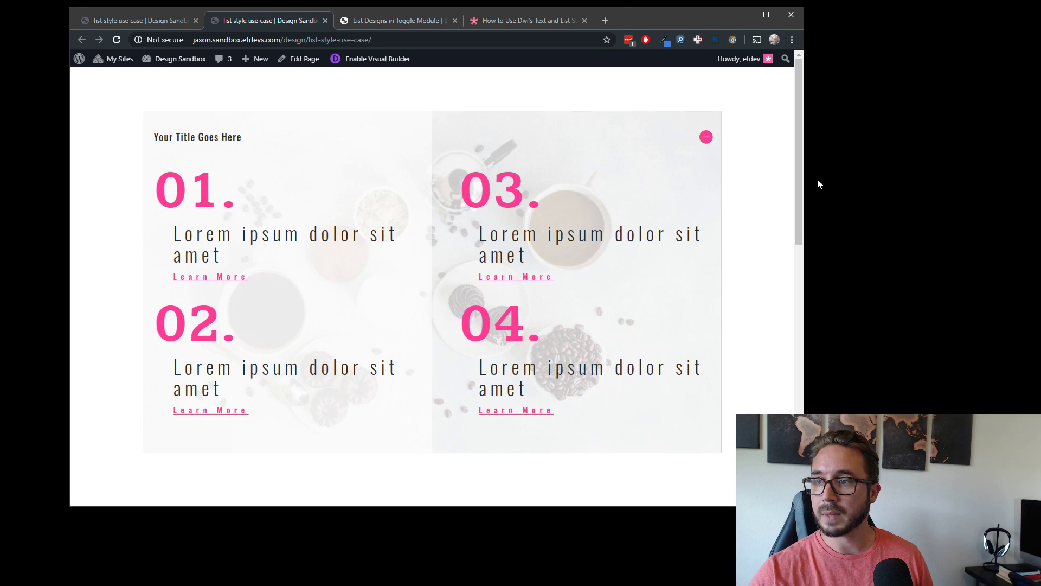
{"action": "double_click", "coordinate": [636, 20]}
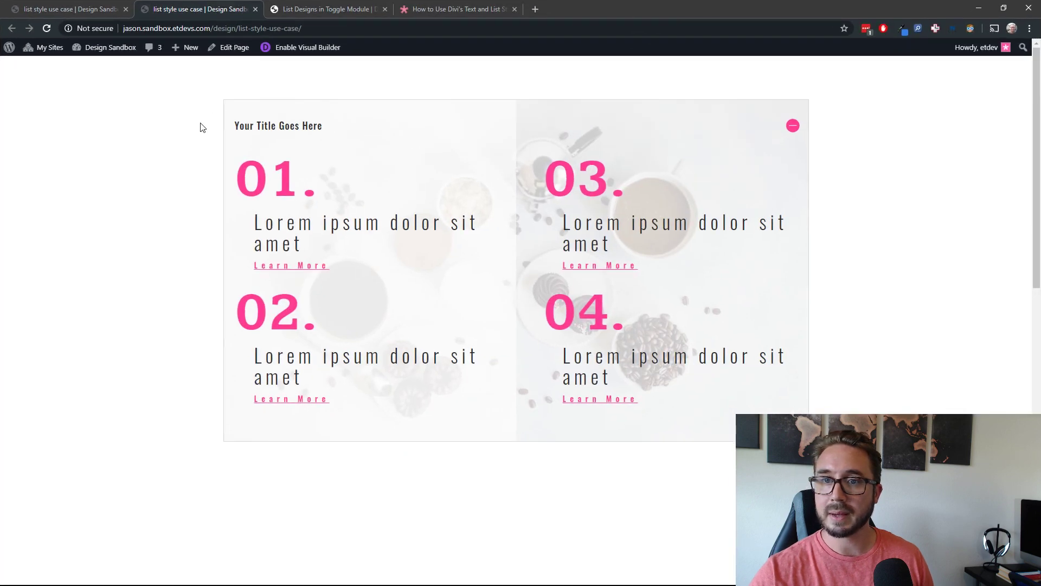
{"action": "right_click", "coordinate": [201, 124]}
{"action": "left_click", "coordinate": [251, 288]}
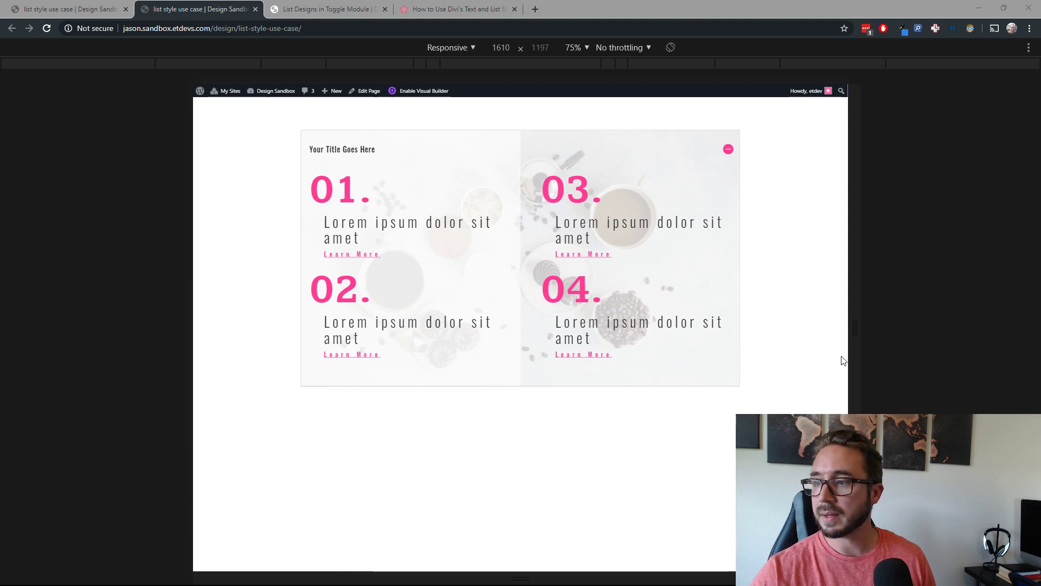
{"action": "left_click_drag", "start_coordinate": [855, 339], "coordinate": [634, 346]}
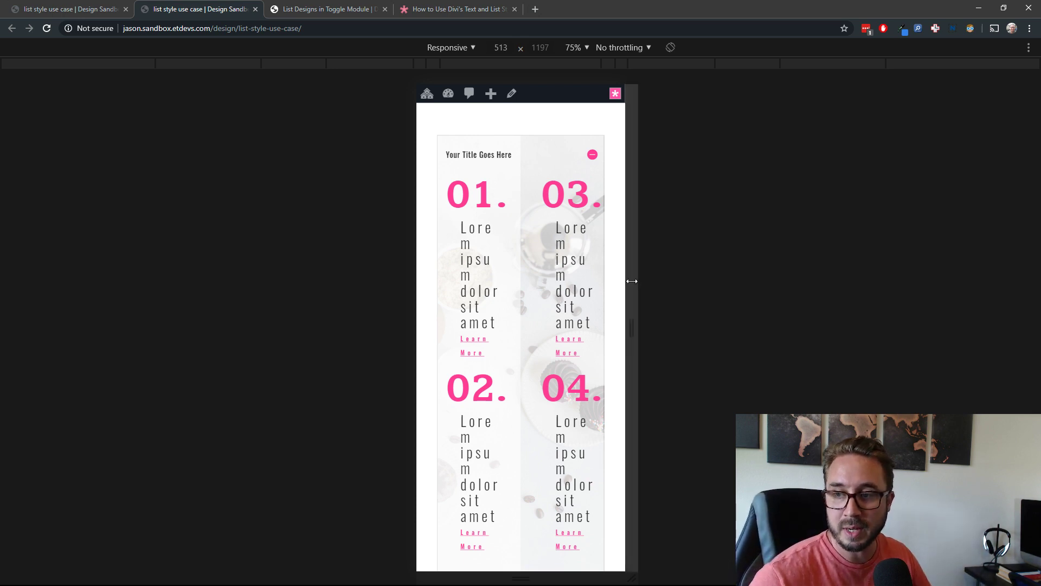
{"action": "left_click_drag", "start_coordinate": [632, 286], "coordinate": [990, 284]}
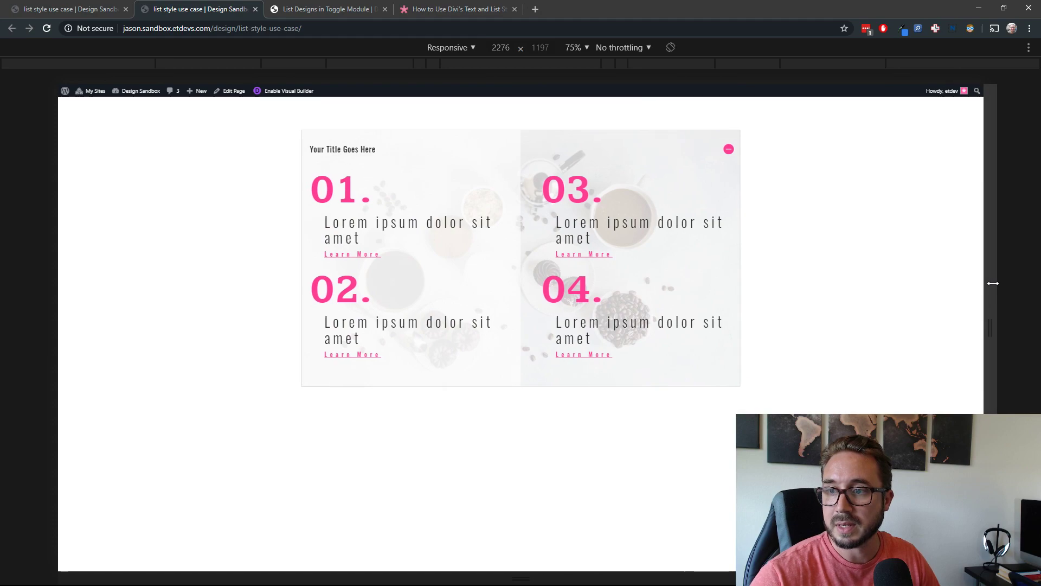
Examine the tablet and phone versions of the design and the toggle background settings in the Elegant Themes blog tutorial.
{"action": "left_click", "coordinate": [471, 12]}
{"action": "scroll", "coordinate": [551, 313], "scroll_direction": "down", "scroll_amount": 20}
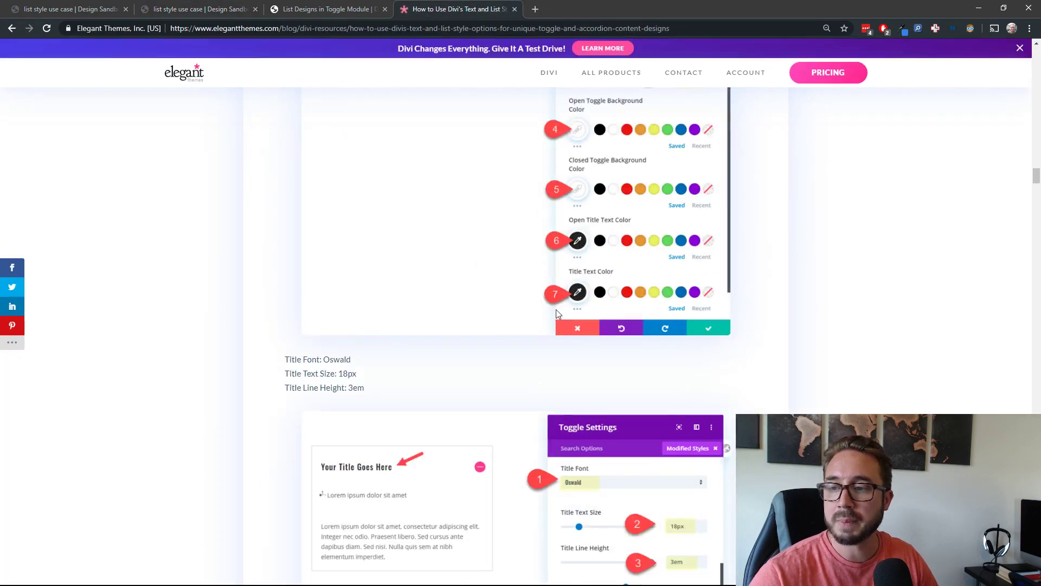
{"action": "scroll", "coordinate": [551, 313], "scroll_direction": "down", "scroll_amount": 20}
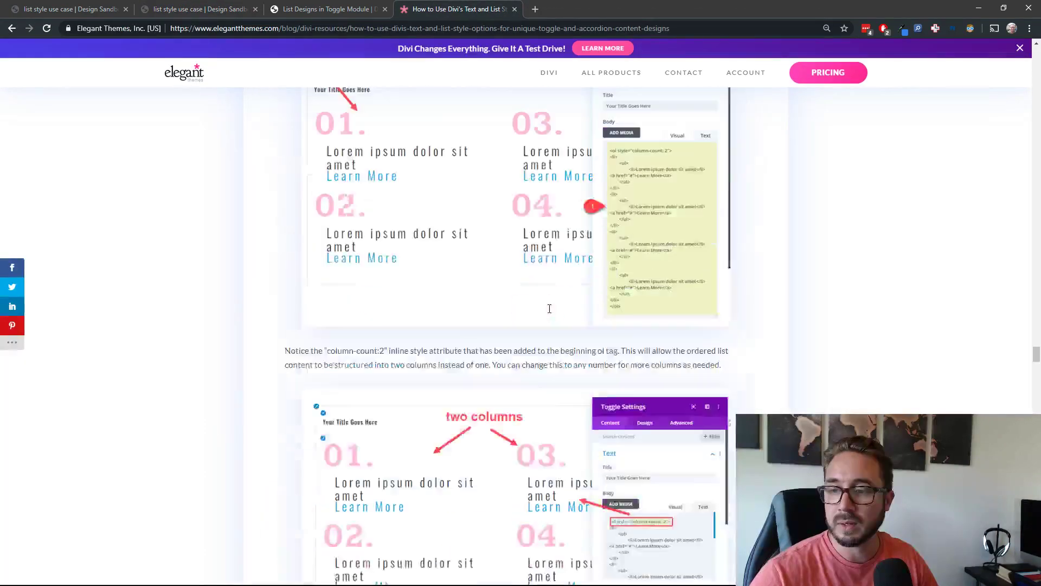
{"action": "scroll", "coordinate": [549, 313], "scroll_direction": "down", "scroll_amount": 20}
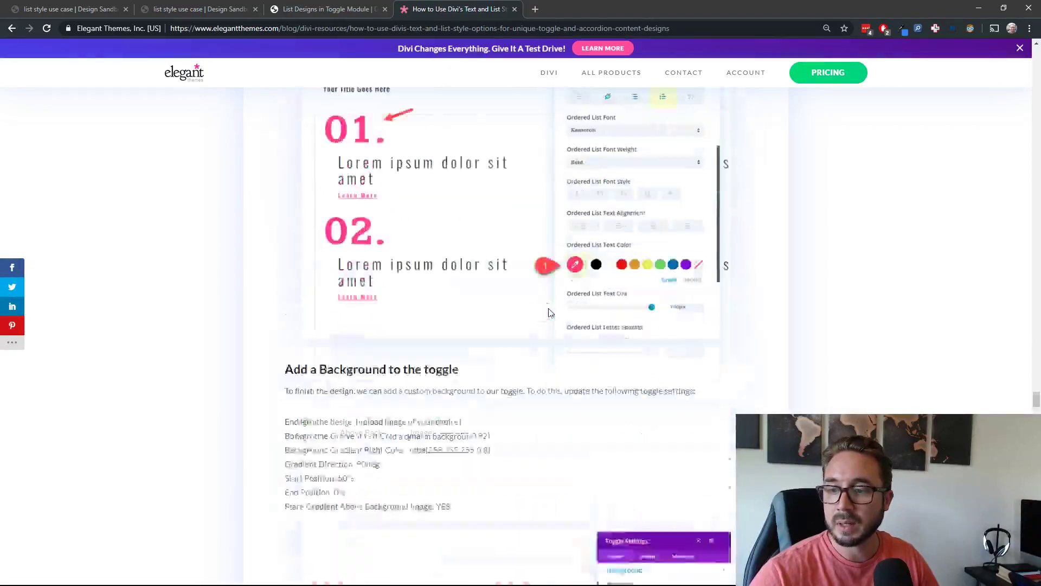
{"action": "scroll", "coordinate": [548, 309], "scroll_direction": "down", "scroll_amount": 20}
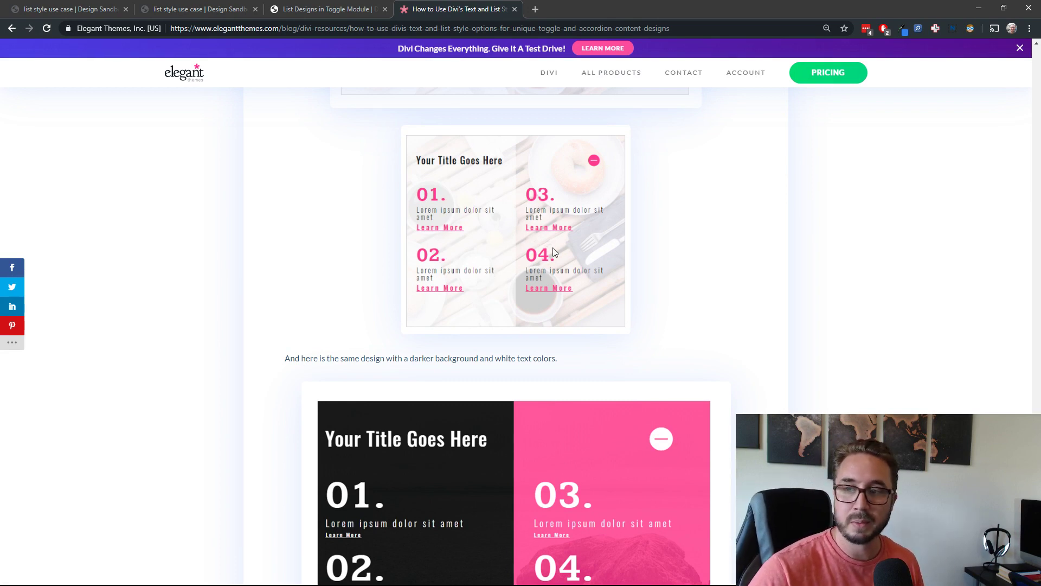
{"action": "scroll", "coordinate": [617, 286], "scroll_direction": "up", "scroll_amount": 3}
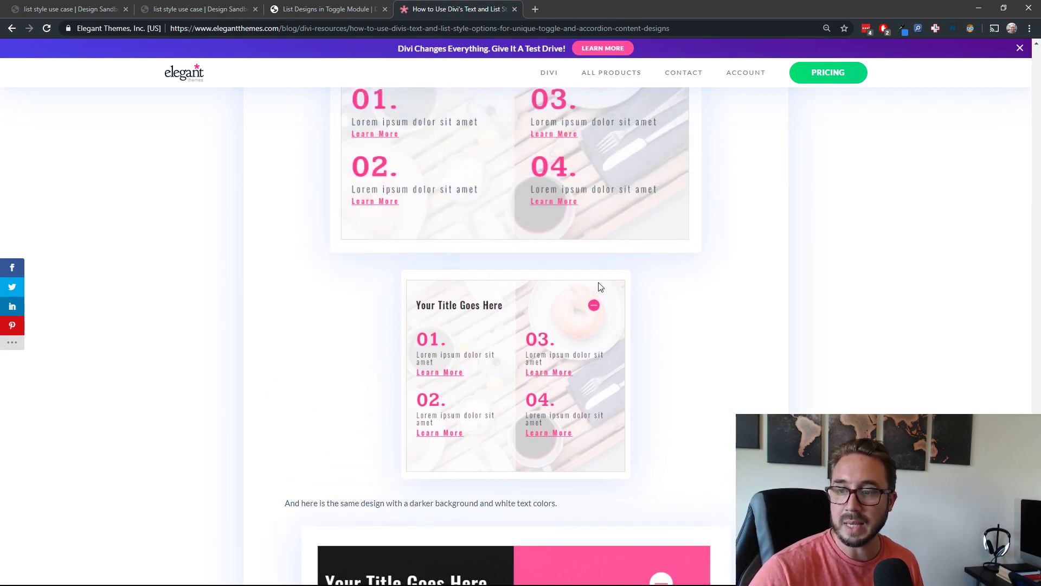
{"action": "scroll", "coordinate": [599, 286], "scroll_direction": "down", "scroll_amount": 4}
{"action": "scroll", "coordinate": [601, 287], "scroll_direction": "down", "scroll_amount": 10}
{"action": "scroll", "coordinate": [600, 287], "scroll_direction": "up", "scroll_amount": 18}
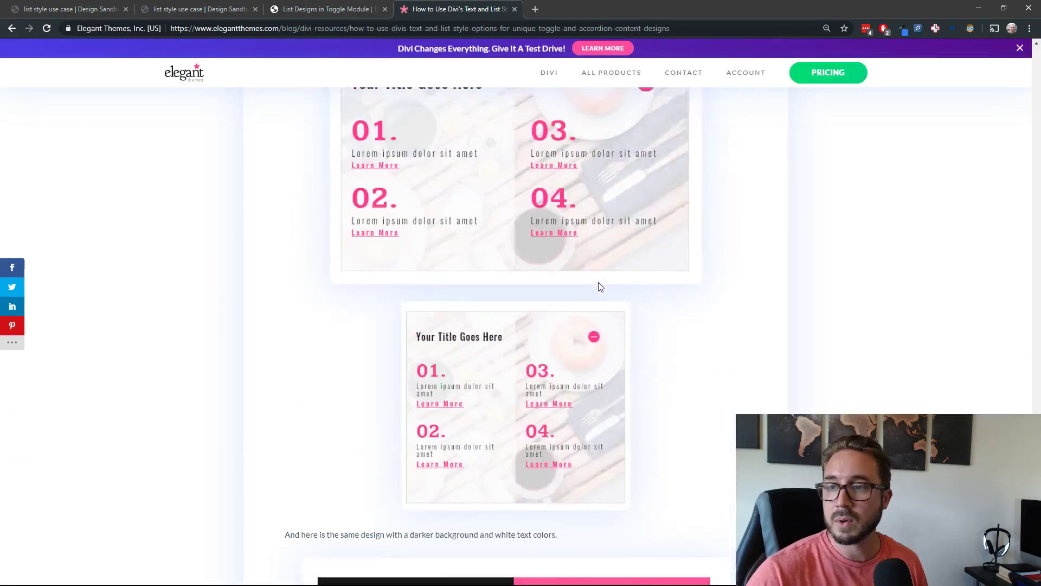
{"action": "scroll", "coordinate": [601, 287], "scroll_direction": "up", "scroll_amount": 8}
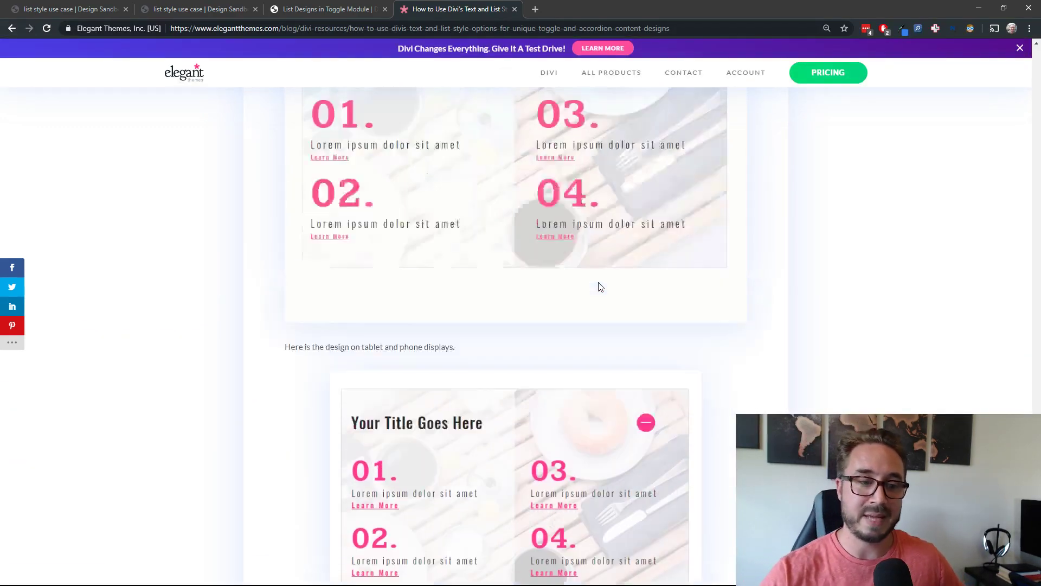
{"action": "scroll", "coordinate": [539, 329], "scroll_direction": "up", "scroll_amount": 5}
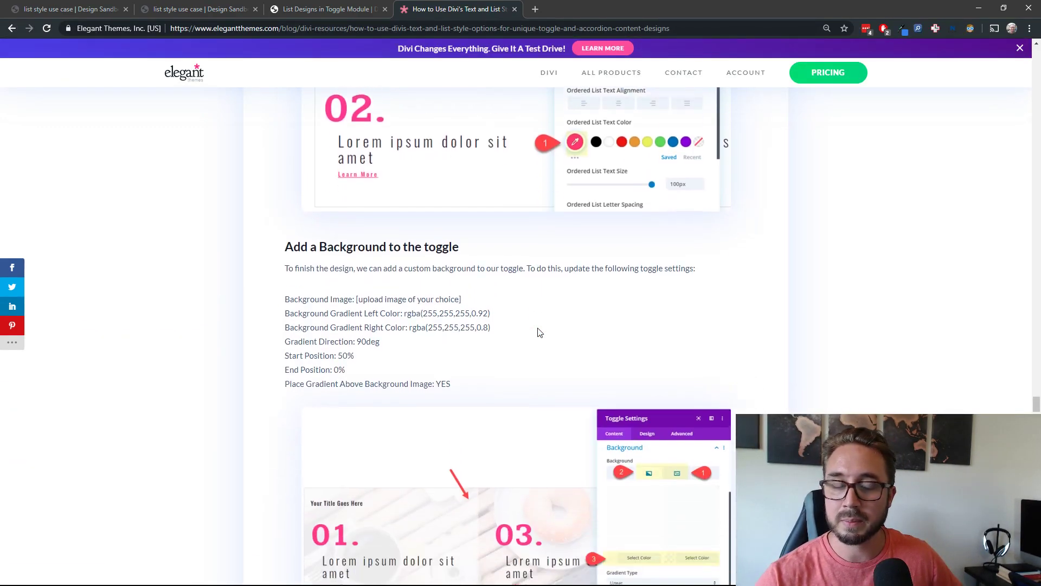